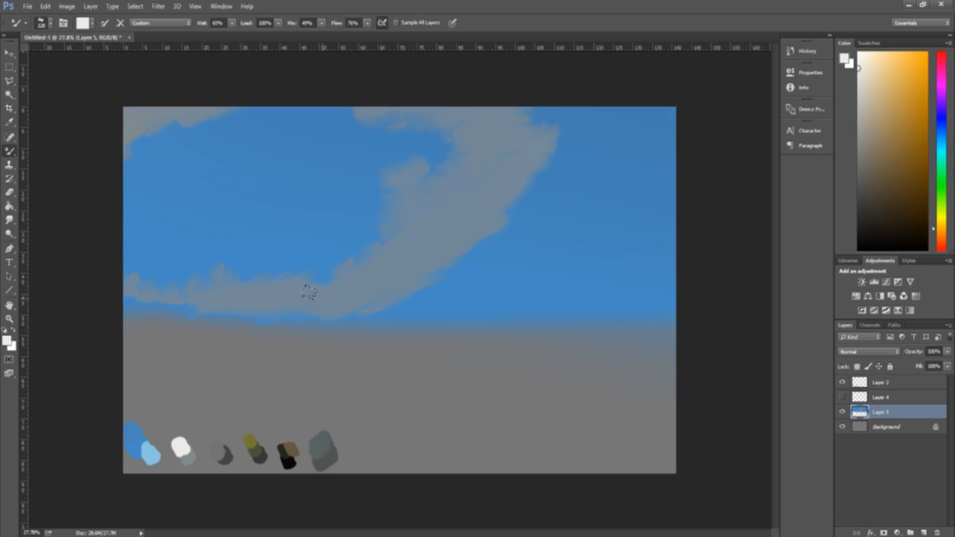
# Paint soft white highlights along the inner edge of the curved grey cloud and over the small cloud in the canvas's upper-left corner.
pyautogui.moveTo(397, 169)
pyautogui.mouseDown()
pyautogui.moveTo(390, 219)
pyautogui.moveTo(371, 240)
pyautogui.mouseUp()
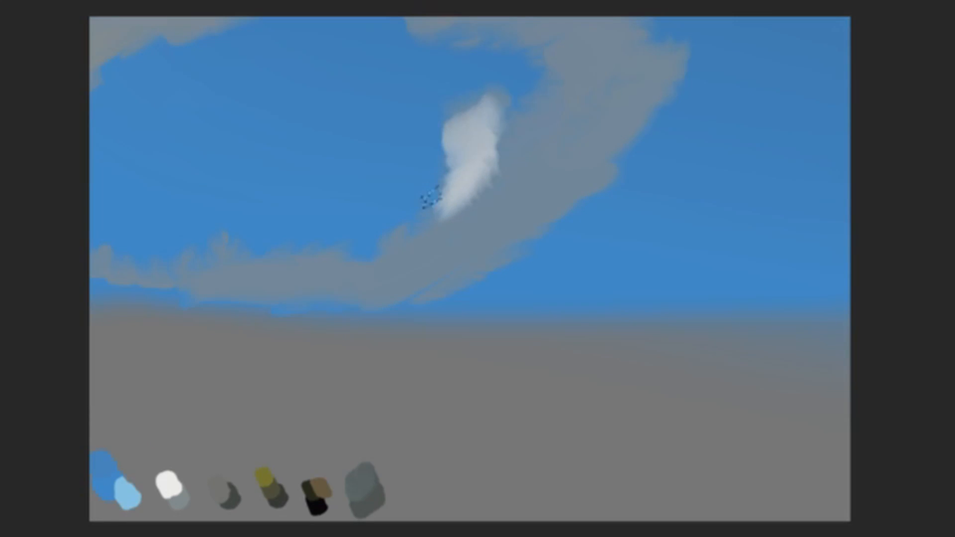
pyautogui.moveTo(431, 198)
pyautogui.mouseDown()
pyautogui.moveTo(384, 241)
pyautogui.moveTo(356, 250)
pyautogui.moveTo(341, 240)
pyautogui.moveTo(325, 274)
pyautogui.moveTo(278, 238)
pyautogui.moveTo(261, 256)
pyautogui.moveTo(207, 238)
pyautogui.moveTo(134, 250)
pyautogui.moveTo(102, 235)
pyautogui.moveTo(206, 256)
pyautogui.mouseUp()
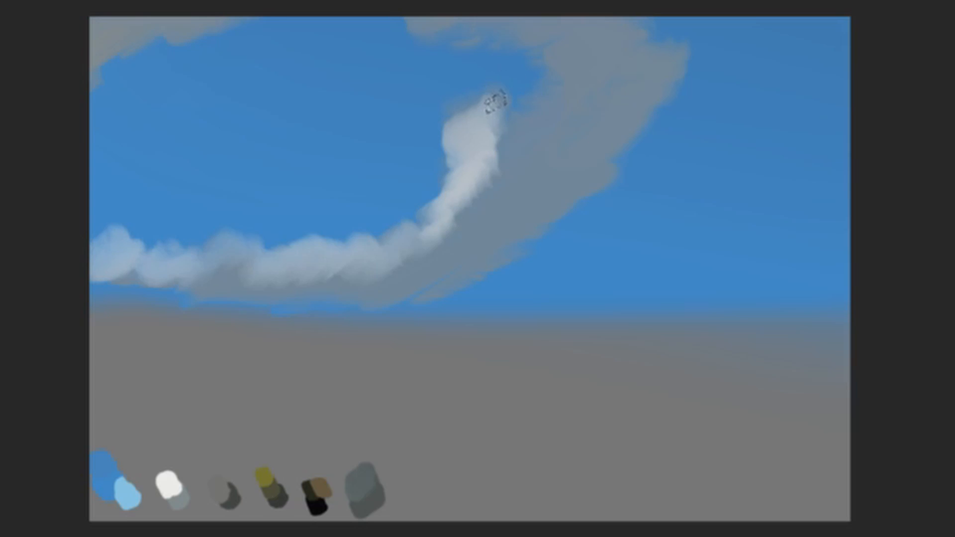
pyautogui.moveTo(495, 101)
pyautogui.mouseDown()
pyautogui.moveTo(547, 59)
pyautogui.moveTo(541, 46)
pyautogui.moveTo(551, 25)
pyautogui.moveTo(499, 5)
pyautogui.moveTo(535, 29)
pyautogui.moveTo(408, 6)
pyautogui.moveTo(461, 7)
pyautogui.mouseUp()
pyautogui.moveTo(509, 30)
pyautogui.mouseDown()
pyautogui.moveTo(546, 65)
pyautogui.moveTo(442, 103)
pyautogui.moveTo(451, 137)
pyautogui.moveTo(435, 120)
pyautogui.moveTo(430, 130)
pyautogui.moveTo(449, 104)
pyautogui.mouseUp()
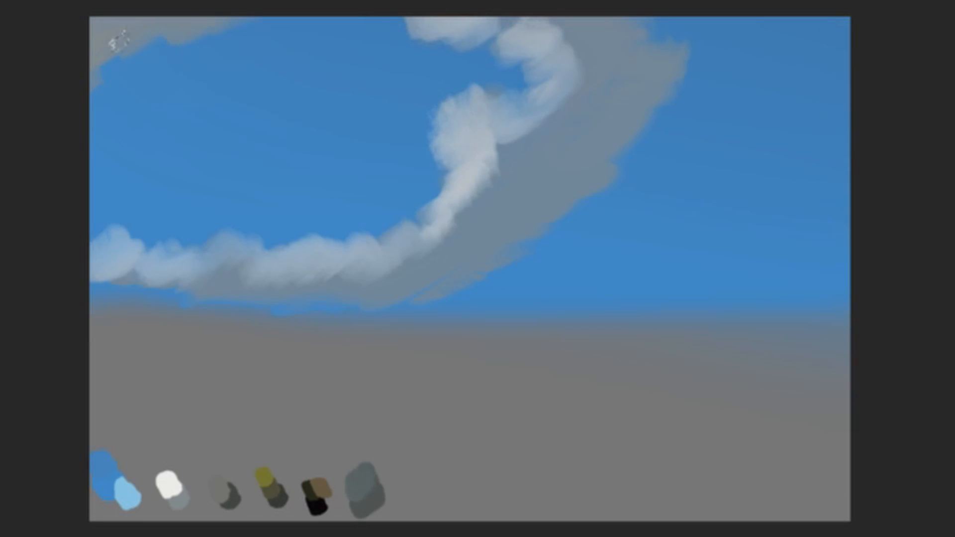
pyautogui.moveTo(70, 46)
pyautogui.mouseDown()
pyautogui.moveTo(81, 13)
pyautogui.moveTo(124, 26)
pyautogui.moveTo(159, 12)
pyautogui.moveTo(114, 21)
pyautogui.mouseUp()
# Build up white puffs on the cloud's low horizontal band and extend a light streak down through its central bend.
pyautogui.moveTo(102, 256); pyautogui.dragTo(144, 244)
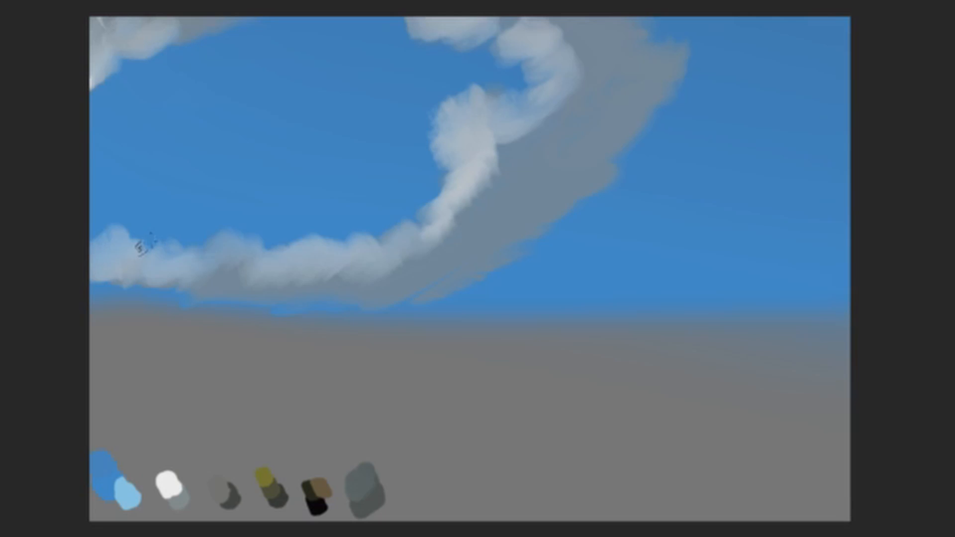
pyautogui.moveTo(510, 120); pyautogui.dragTo(505, 124)
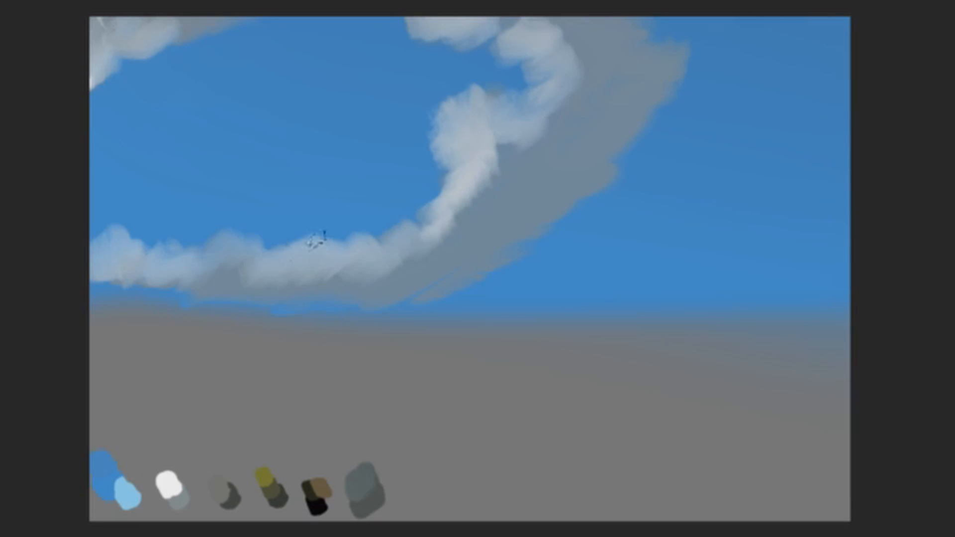
pyautogui.moveTo(279, 241)
pyautogui.mouseDown()
pyautogui.moveTo(305, 250)
pyautogui.moveTo(260, 269)
pyautogui.mouseUp()
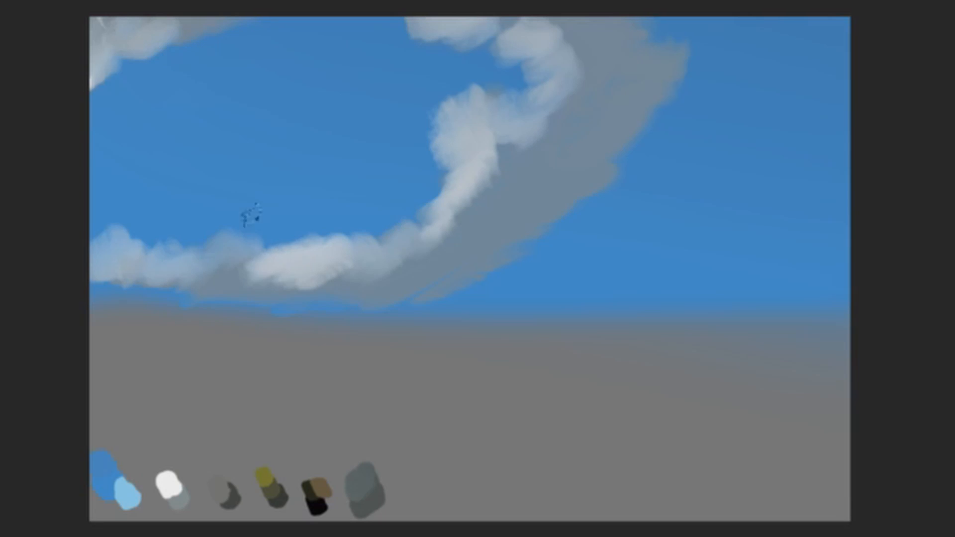
pyautogui.moveTo(215, 245)
pyautogui.mouseDown()
pyautogui.moveTo(193, 237)
pyautogui.moveTo(195, 262)
pyautogui.moveTo(171, 251)
pyautogui.moveTo(159, 262)
pyautogui.moveTo(174, 294)
pyautogui.mouseUp()
pyautogui.moveTo(459, 112)
pyautogui.mouseDown()
pyautogui.moveTo(479, 154)
pyautogui.moveTo(501, 145)
pyautogui.moveTo(488, 192)
pyautogui.moveTo(490, 201)
pyautogui.moveTo(501, 180)
pyautogui.moveTo(508, 214)
pyautogui.moveTo(473, 209)
pyautogui.moveTo(460, 221)
pyautogui.moveTo(452, 273)
pyautogui.mouseUp()
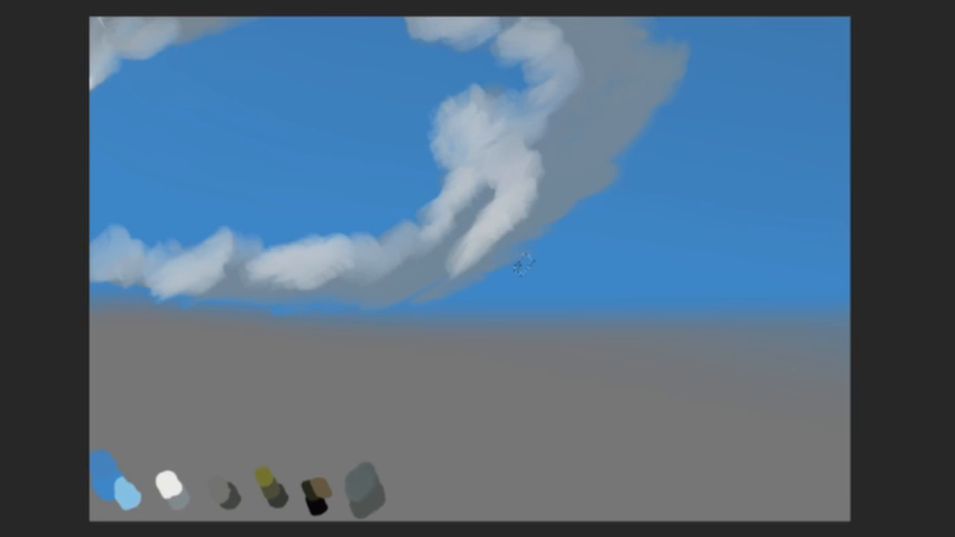
pyautogui.moveTo(92, 158)
pyautogui.mouseDown()
pyautogui.moveTo(418, 164)
pyautogui.moveTo(406, 172)
pyautogui.mouseUp()
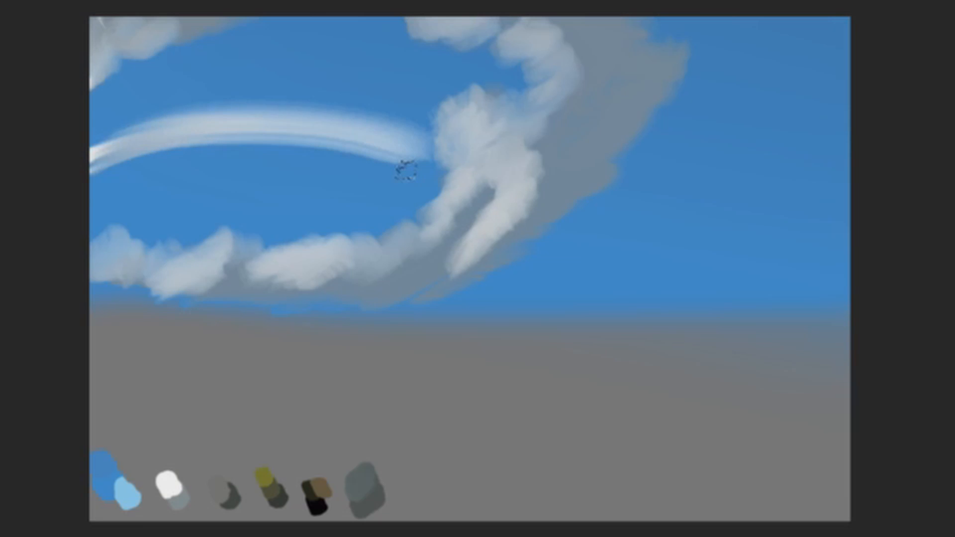
pyautogui.hotkey('ctrl', 'z')
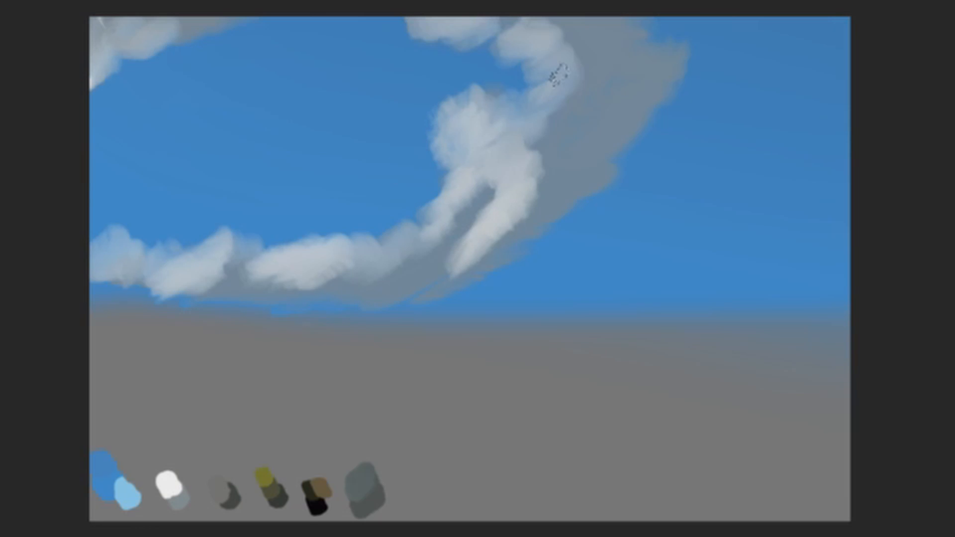
# Add white puffs to the cloud's upper arm and fill out the inner edge of its bend with light strokes.
pyautogui.moveTo(575, 58)
pyautogui.mouseDown()
pyautogui.moveTo(577, 94)
pyautogui.moveTo(579, 85)
pyautogui.moveTo(569, 96)
pyautogui.moveTo(571, 36)
pyautogui.moveTo(571, 96)
pyautogui.moveTo(577, 43)
pyautogui.mouseUp()
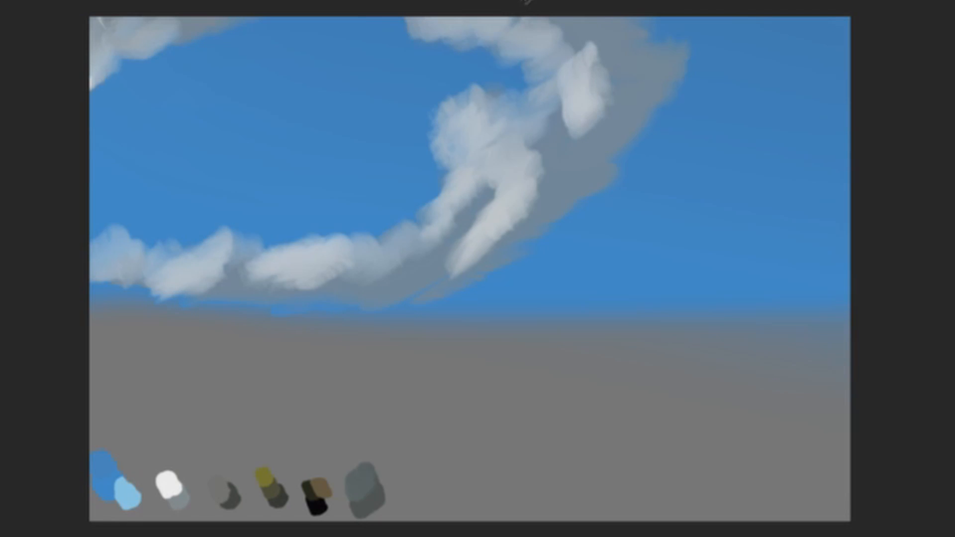
pyautogui.moveTo(520, 6); pyautogui.dragTo(557, 12)
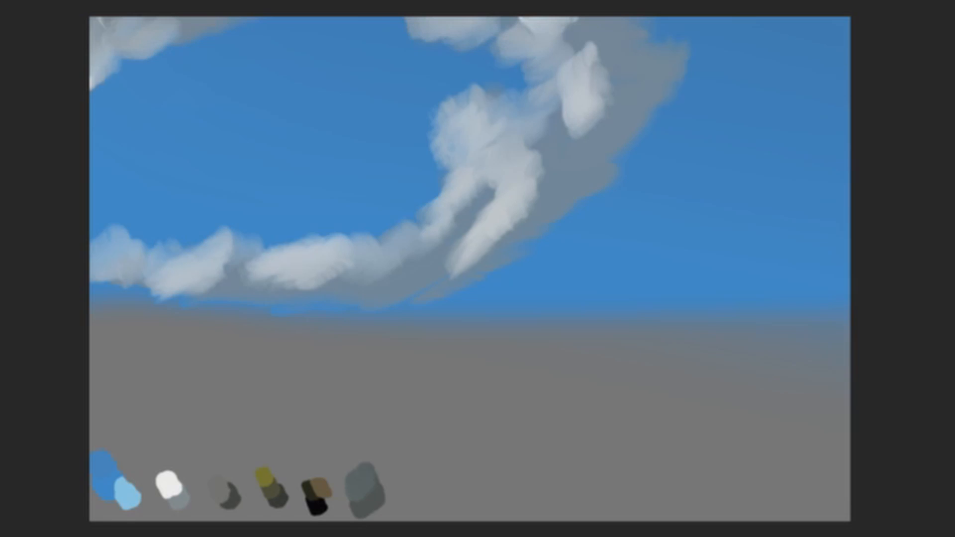
pyautogui.moveTo(421, 196)
pyautogui.mouseDown()
pyautogui.moveTo(405, 203)
pyautogui.moveTo(439, 112)
pyautogui.mouseUp()
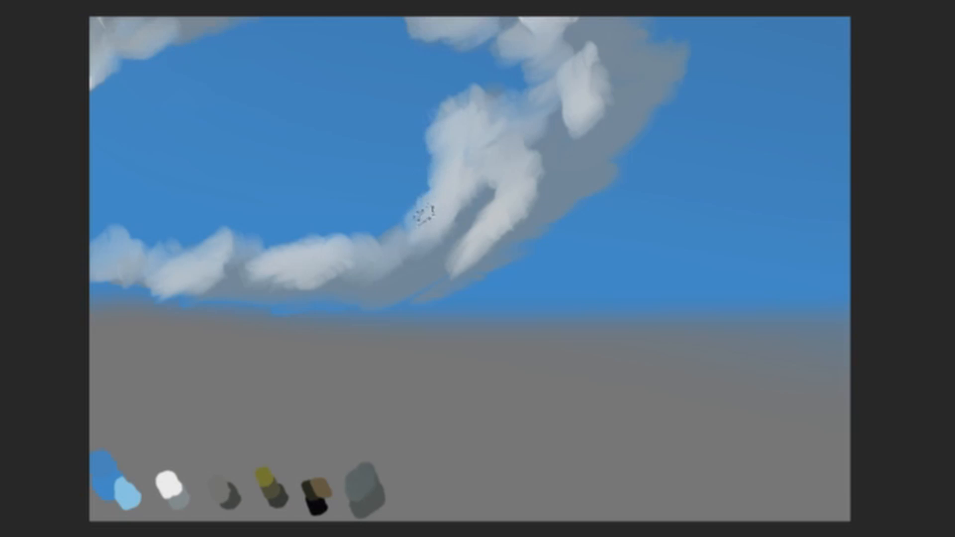
pyautogui.moveTo(371, 251); pyautogui.dragTo(404, 242)
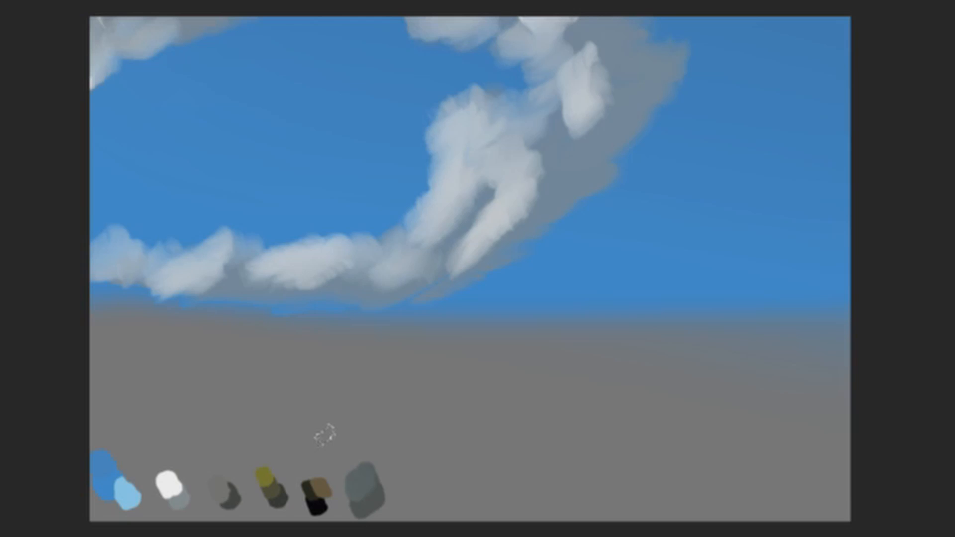
pyautogui.moveTo(527, 117)
pyautogui.mouseDown()
pyautogui.moveTo(543, 140)
pyautogui.moveTo(566, 128)
pyautogui.mouseUp()
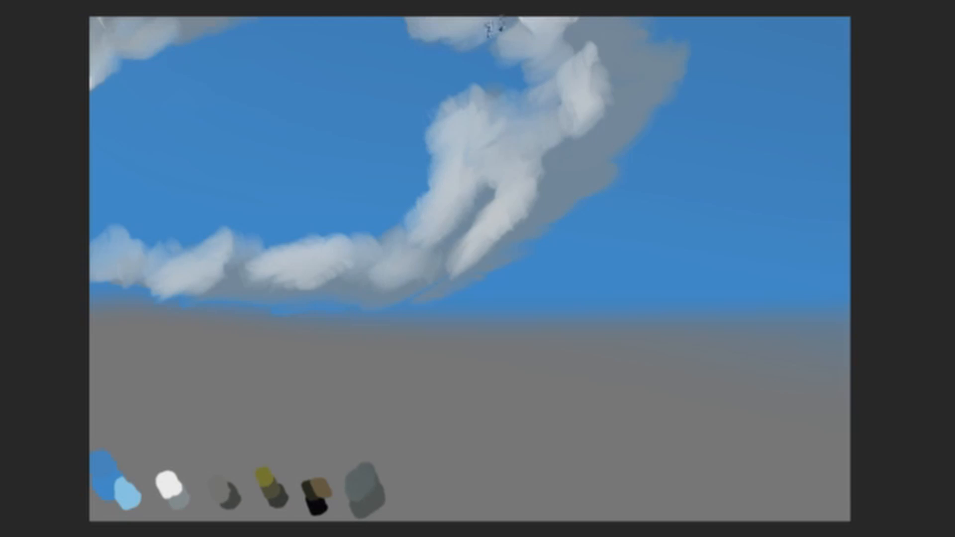
pyautogui.moveTo(503, 45); pyautogui.dragTo(512, 60)
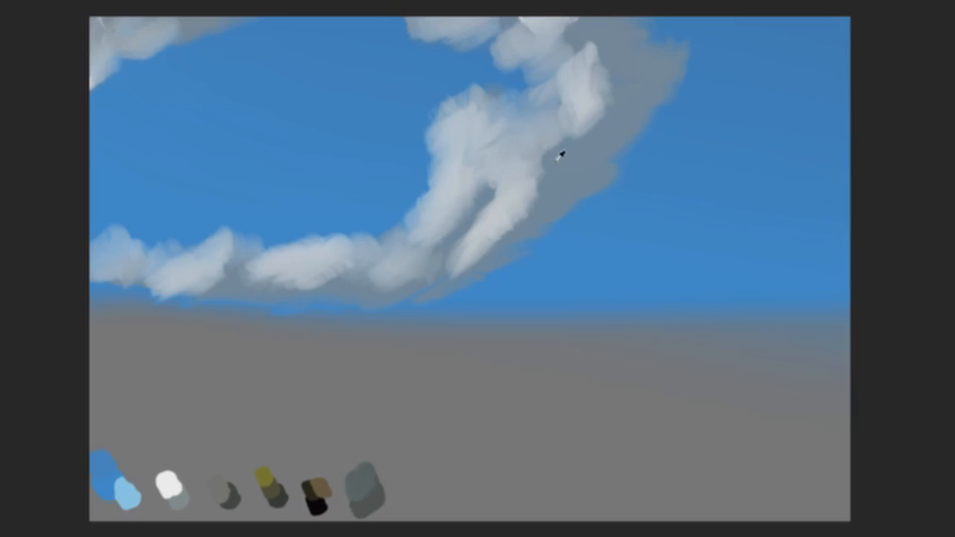
# Shade the cloud's outer side and underside with sampled grey tones, from the upper arm along the bend to the low left band.
pyautogui.moveTo(544, 175)
pyautogui.mouseDown()
pyautogui.moveTo(530, 141)
pyautogui.moveTo(540, 126)
pyautogui.moveTo(568, 123)
pyautogui.moveTo(595, 93)
pyautogui.moveTo(583, 22)
pyautogui.moveTo(537, 10)
pyautogui.moveTo(568, 30)
pyautogui.moveTo(547, 14)
pyautogui.moveTo(588, 14)
pyautogui.mouseUp()
pyautogui.moveTo(527, 186)
pyautogui.mouseDown()
pyautogui.moveTo(464, 241)
pyautogui.moveTo(475, 254)
pyautogui.mouseUp()
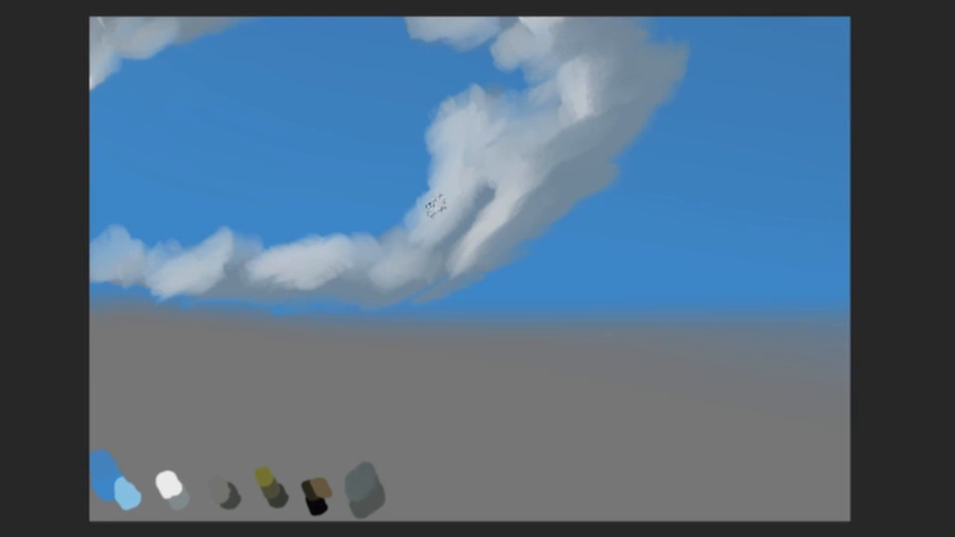
pyautogui.moveTo(412, 252)
pyautogui.mouseDown()
pyautogui.moveTo(320, 269)
pyautogui.moveTo(303, 258)
pyautogui.moveTo(265, 270)
pyautogui.moveTo(109, 256)
pyautogui.moveTo(96, 269)
pyautogui.mouseUp()
pyautogui.moveTo(304, 290)
pyautogui.mouseDown()
pyautogui.moveTo(220, 273)
pyautogui.moveTo(99, 273)
pyautogui.mouseUp()
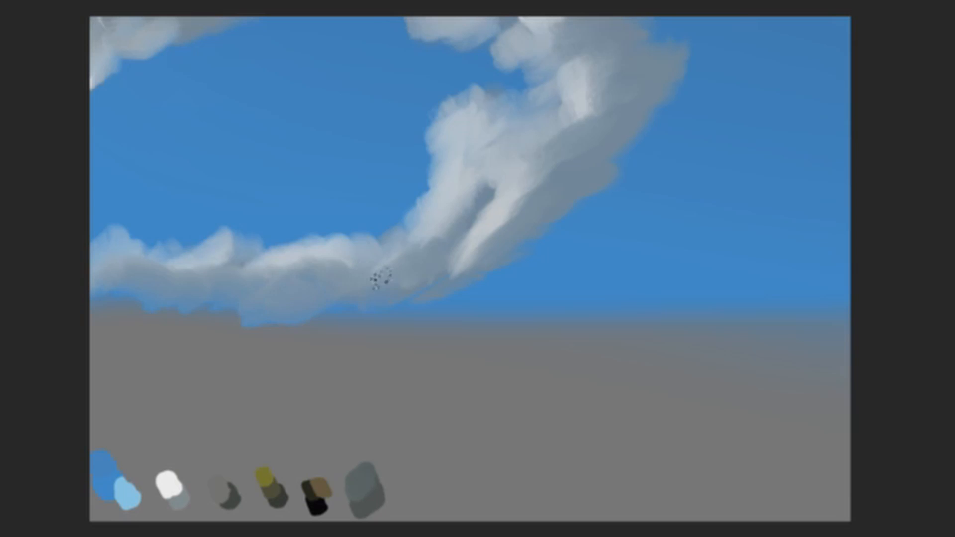
pyautogui.moveTo(426, 267); pyautogui.dragTo(553, 194)
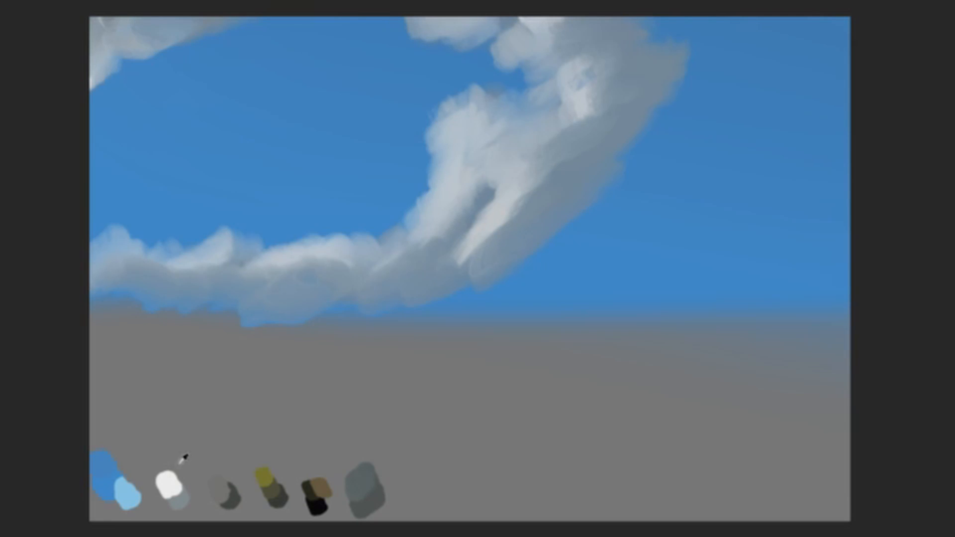
# Paint light puffs over the grey shading on the cloud's low band, central bend and upper arm.
pyautogui.moveTo(316, 240)
pyautogui.mouseDown()
pyautogui.moveTo(303, 256)
pyautogui.moveTo(278, 263)
pyautogui.moveTo(298, 241)
pyautogui.mouseUp()
pyautogui.moveTo(363, 243)
pyautogui.mouseDown()
pyautogui.moveTo(381, 221)
pyautogui.moveTo(295, 237)
pyautogui.moveTo(268, 269)
pyautogui.moveTo(331, 251)
pyautogui.moveTo(333, 260)
pyautogui.moveTo(385, 237)
pyautogui.moveTo(451, 181)
pyautogui.moveTo(456, 194)
pyautogui.moveTo(466, 184)
pyautogui.moveTo(436, 198)
pyautogui.moveTo(422, 232)
pyautogui.moveTo(376, 249)
pyautogui.mouseUp()
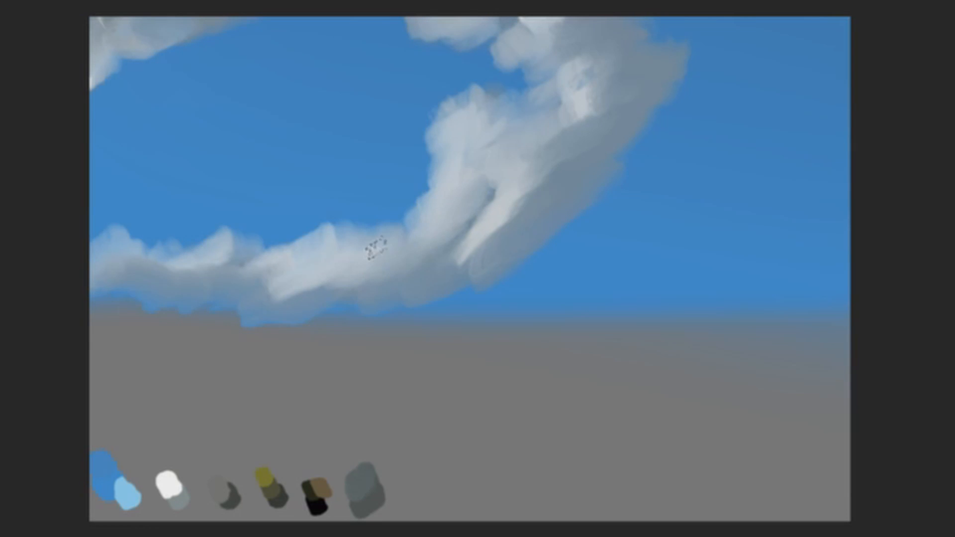
pyautogui.moveTo(462, 230)
pyautogui.mouseDown()
pyautogui.moveTo(531, 149)
pyautogui.moveTo(529, 193)
pyautogui.moveTo(537, 181)
pyautogui.moveTo(531, 195)
pyautogui.moveTo(516, 183)
pyautogui.moveTo(532, 165)
pyautogui.moveTo(475, 184)
pyautogui.moveTo(484, 159)
pyautogui.mouseUp()
pyautogui.moveTo(436, 214)
pyautogui.mouseDown()
pyautogui.moveTo(416, 231)
pyautogui.moveTo(414, 261)
pyautogui.moveTo(393, 260)
pyautogui.moveTo(448, 209)
pyautogui.moveTo(392, 266)
pyautogui.moveTo(379, 251)
pyautogui.moveTo(333, 247)
pyautogui.moveTo(408, 217)
pyautogui.moveTo(405, 252)
pyautogui.moveTo(370, 278)
pyautogui.moveTo(336, 289)
pyautogui.mouseUp()
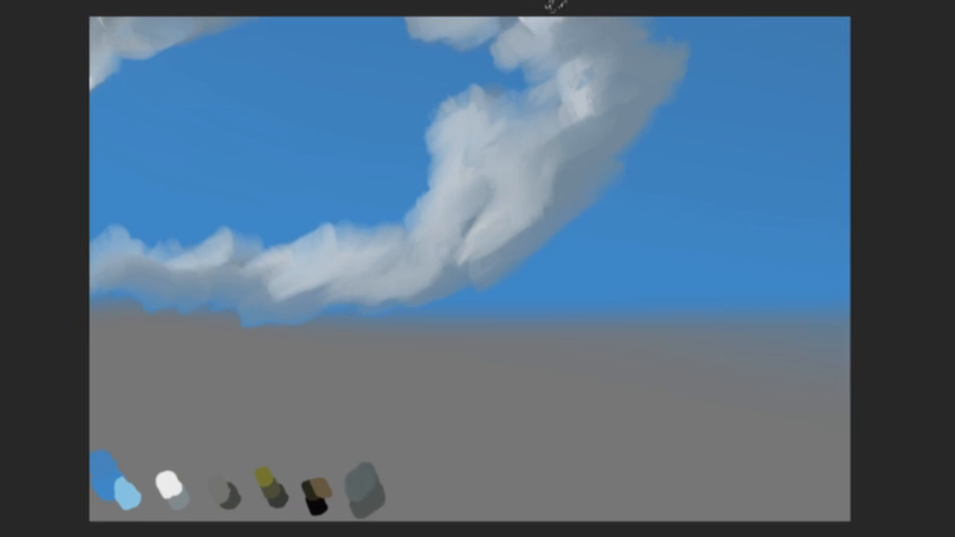
pyautogui.moveTo(556, 5)
pyautogui.mouseDown()
pyautogui.moveTo(590, 29)
pyautogui.moveTo(580, 34)
pyautogui.moveTo(563, 163)
pyautogui.mouseUp()
pyautogui.moveTo(535, 63); pyautogui.dragTo(521, 108)
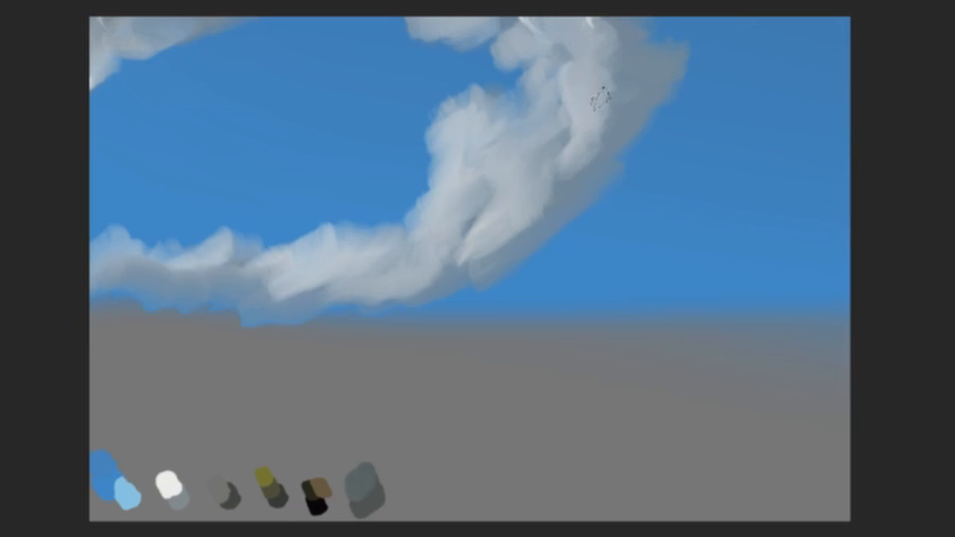
# Brighten the upper-left cloud and shape rounded light puffs at the left end of the low cloud band.
pyautogui.moveTo(94, 18)
pyautogui.mouseDown()
pyautogui.moveTo(110, 38)
pyautogui.moveTo(127, 25)
pyautogui.moveTo(180, 24)
pyautogui.moveTo(169, 29)
pyautogui.mouseUp()
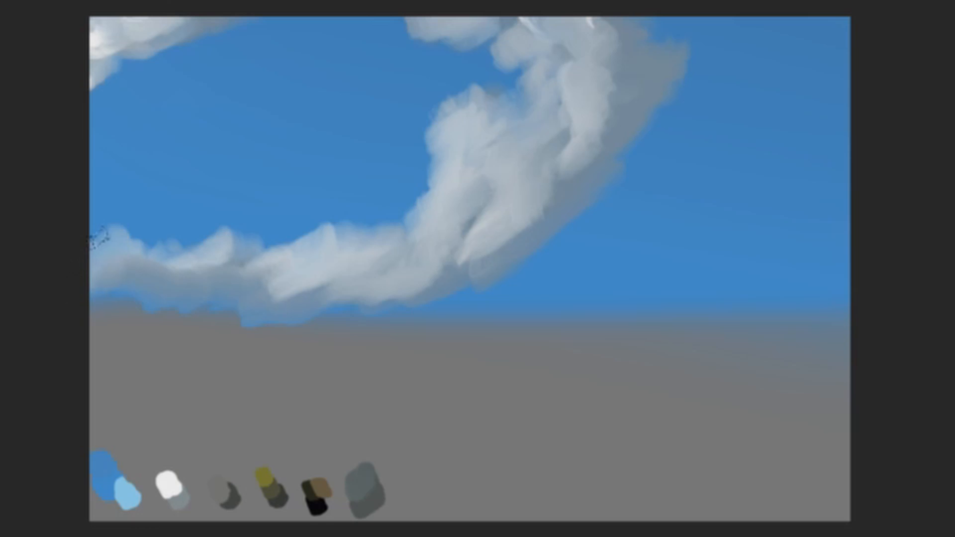
pyautogui.moveTo(103, 246)
pyautogui.mouseDown()
pyautogui.moveTo(81, 266)
pyautogui.moveTo(120, 252)
pyautogui.moveTo(103, 274)
pyautogui.mouseUp()
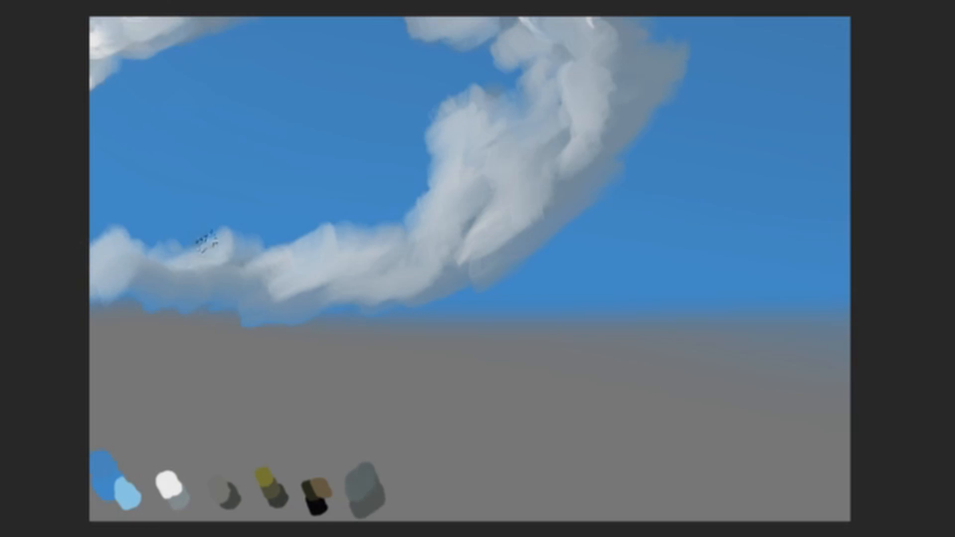
pyautogui.moveTo(210, 254)
pyautogui.mouseDown()
pyautogui.moveTo(156, 261)
pyautogui.moveTo(192, 258)
pyautogui.moveTo(211, 279)
pyautogui.moveTo(348, 242)
pyautogui.moveTo(218, 265)
pyautogui.moveTo(180, 222)
pyautogui.mouseUp()
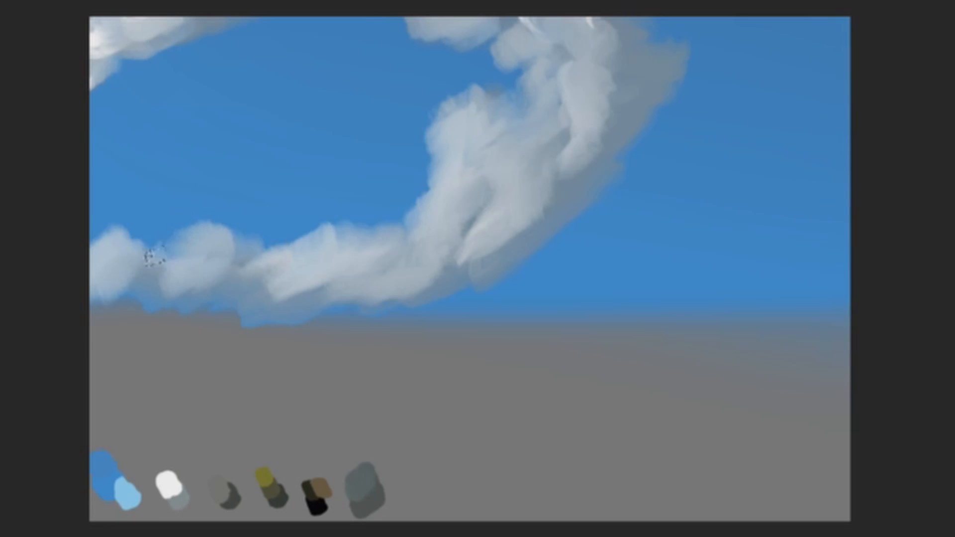
pyautogui.moveTo(154, 256)
pyautogui.mouseDown()
pyautogui.moveTo(234, 264)
pyautogui.moveTo(262, 278)
pyautogui.mouseUp()
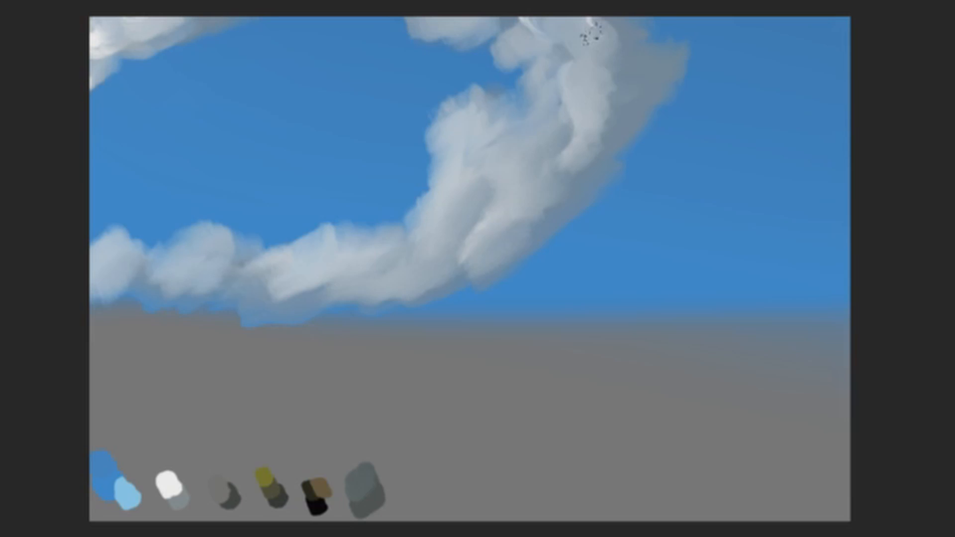
# Blend light and grey tones across the cloud's upper arm and soften the puffs at the low band's left end.
pyautogui.moveTo(610, 96); pyautogui.dragTo(609, 136)
pyautogui.moveTo(617, 76); pyautogui.dragTo(614, 36)
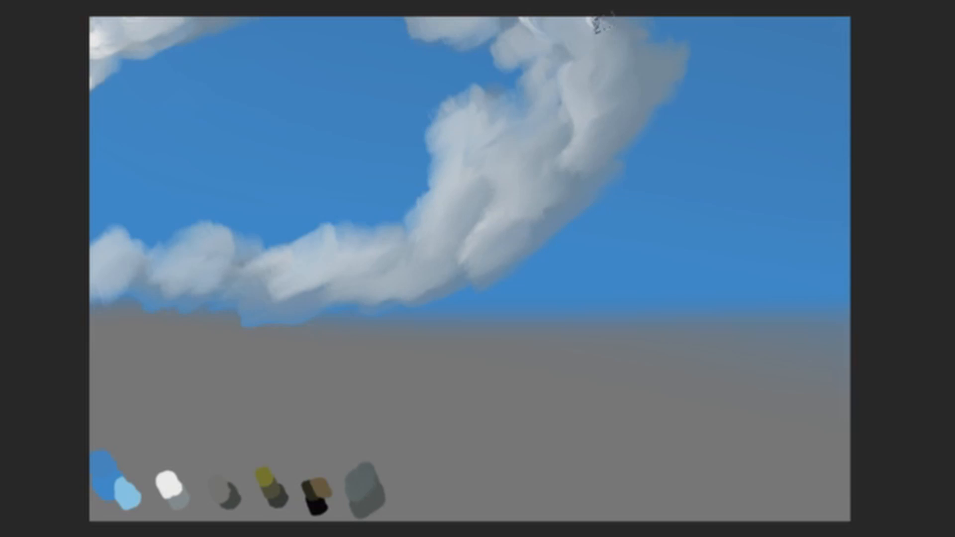
pyautogui.moveTo(561, 54); pyautogui.dragTo(568, 64)
pyautogui.moveTo(515, 25); pyautogui.dragTo(494, 33)
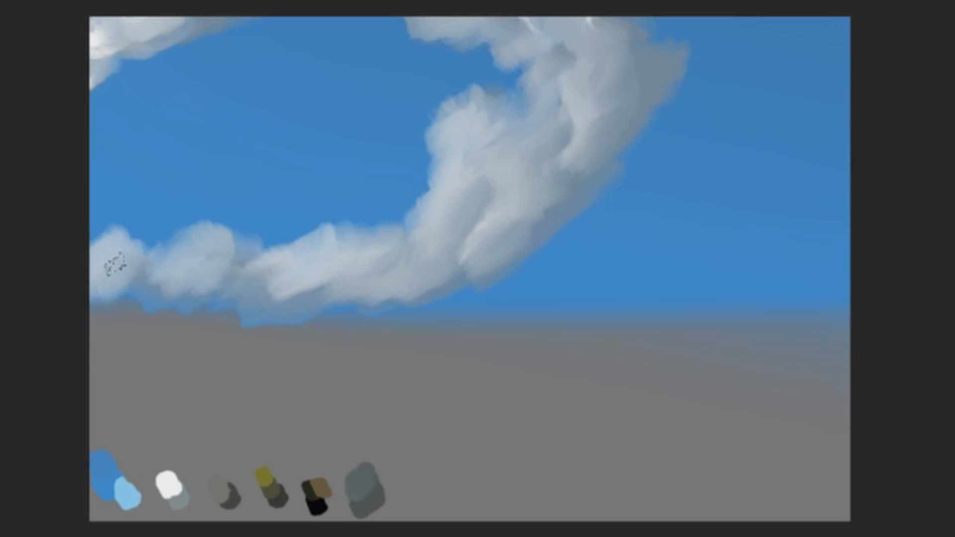
pyautogui.moveTo(116, 265); pyautogui.dragTo(138, 291)
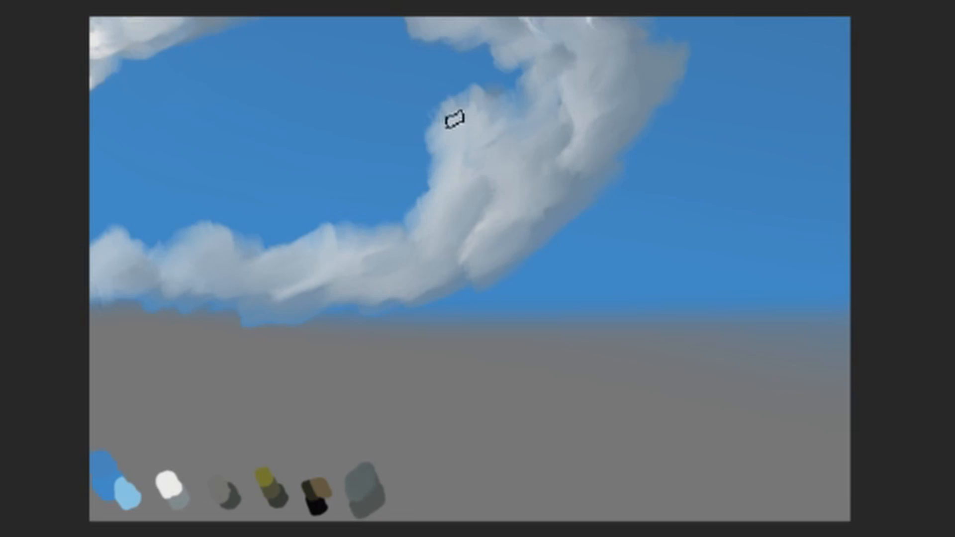
# Paint crisp, billowy white edges along the cloud's inner contour, from the bend across the low band and under the upper arm.
pyautogui.moveTo(448, 104)
pyautogui.mouseDown()
pyautogui.moveTo(425, 136)
pyautogui.moveTo(433, 152)
pyautogui.moveTo(441, 148)
pyautogui.moveTo(422, 211)
pyautogui.moveTo(426, 199)
pyautogui.moveTo(374, 222)
pyautogui.moveTo(366, 211)
pyautogui.moveTo(399, 226)
pyautogui.moveTo(433, 196)
pyautogui.moveTo(452, 150)
pyautogui.moveTo(443, 119)
pyautogui.mouseUp()
pyautogui.moveTo(348, 230)
pyautogui.mouseDown()
pyautogui.moveTo(379, 234)
pyautogui.moveTo(303, 225)
pyautogui.moveTo(304, 239)
pyautogui.moveTo(308, 229)
pyautogui.moveTo(316, 239)
pyautogui.moveTo(289, 253)
pyautogui.moveTo(286, 244)
pyautogui.moveTo(436, 226)
pyautogui.mouseUp()
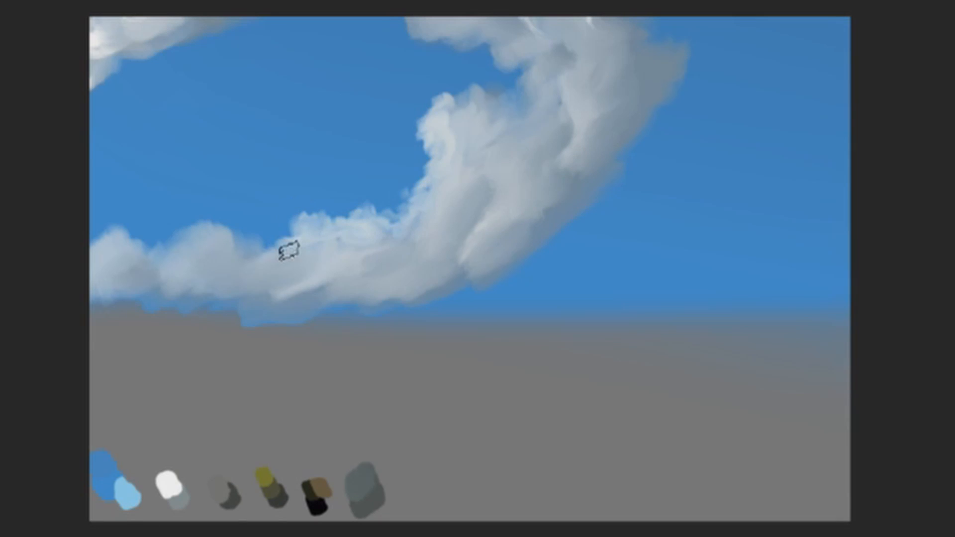
pyautogui.moveTo(290, 250)
pyautogui.mouseDown()
pyautogui.moveTo(259, 261)
pyautogui.moveTo(294, 263)
pyautogui.moveTo(252, 258)
pyautogui.mouseUp()
pyautogui.moveTo(212, 228)
pyautogui.mouseDown()
pyautogui.moveTo(182, 244)
pyautogui.moveTo(199, 231)
pyautogui.moveTo(203, 240)
pyautogui.moveTo(189, 236)
pyautogui.moveTo(174, 255)
pyautogui.moveTo(201, 238)
pyautogui.moveTo(226, 238)
pyautogui.moveTo(159, 271)
pyautogui.moveTo(104, 252)
pyautogui.moveTo(117, 232)
pyautogui.moveTo(110, 230)
pyautogui.moveTo(88, 258)
pyautogui.moveTo(115, 248)
pyautogui.moveTo(96, 286)
pyautogui.mouseUp()
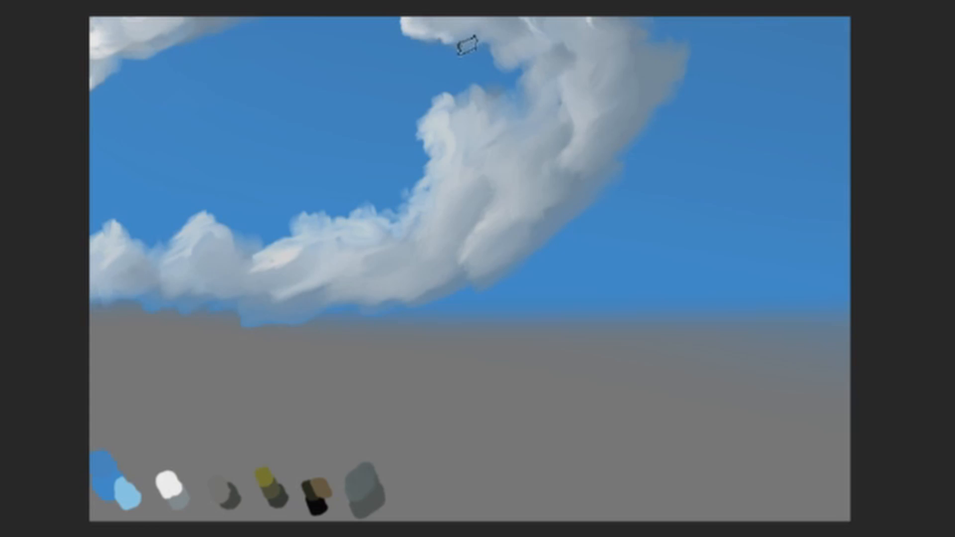
pyautogui.moveTo(488, 41); pyautogui.dragTo(505, 70)
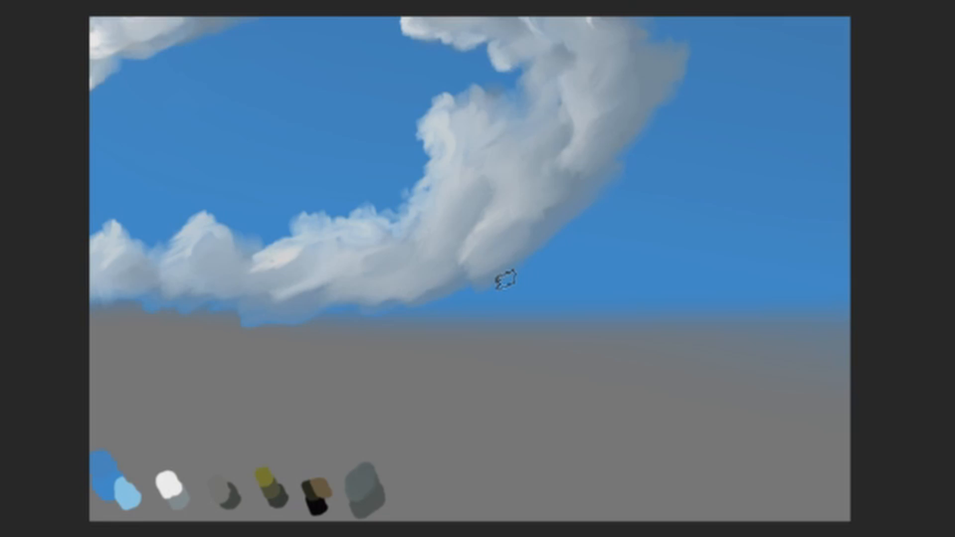
pyautogui.moveTo(128, 158); pyautogui.dragTo(378, 127)
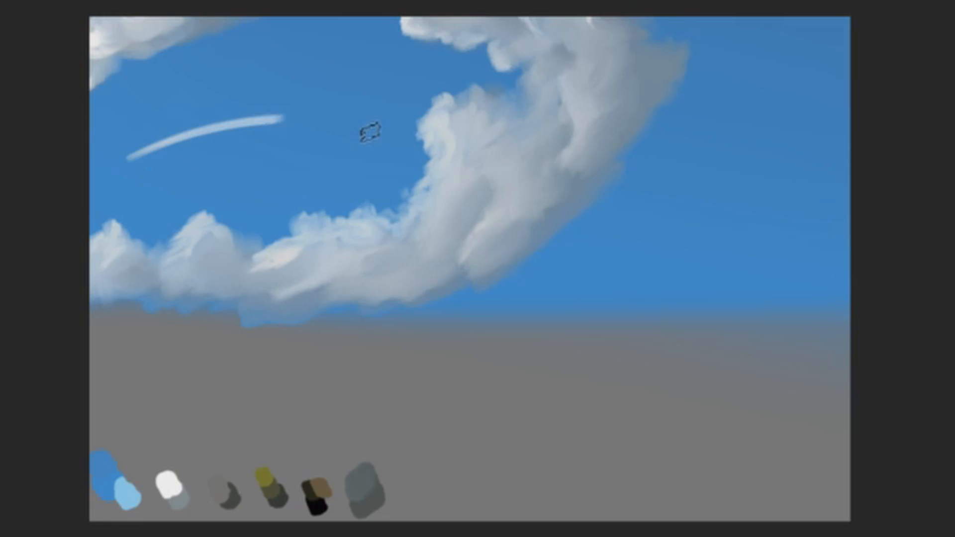
pyautogui.hotkey('ctrl', 'z')
pyautogui.moveTo(534, 184)
pyautogui.mouseDown()
pyautogui.moveTo(533, 222)
pyautogui.moveTo(510, 246)
pyautogui.mouseUp()
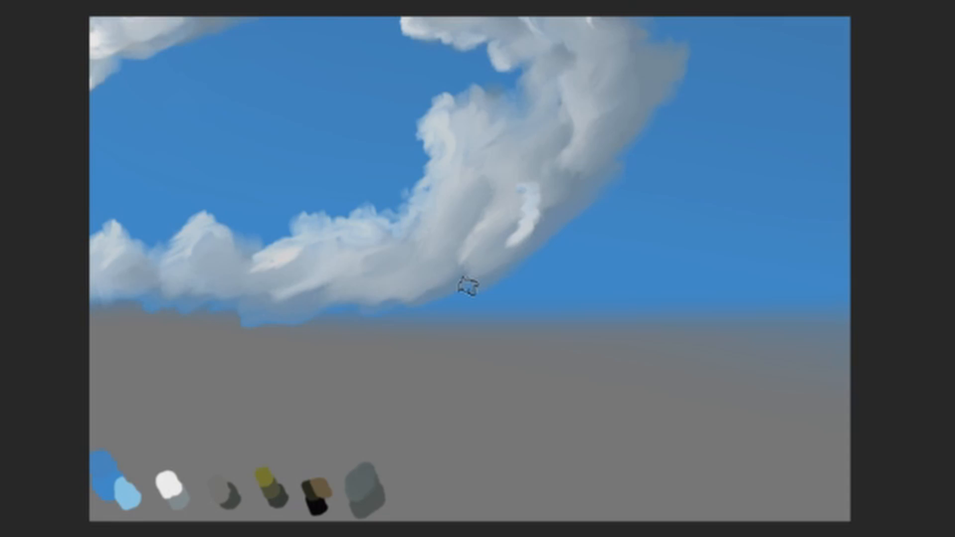
pyautogui.hotkey('ctrl', 'z')
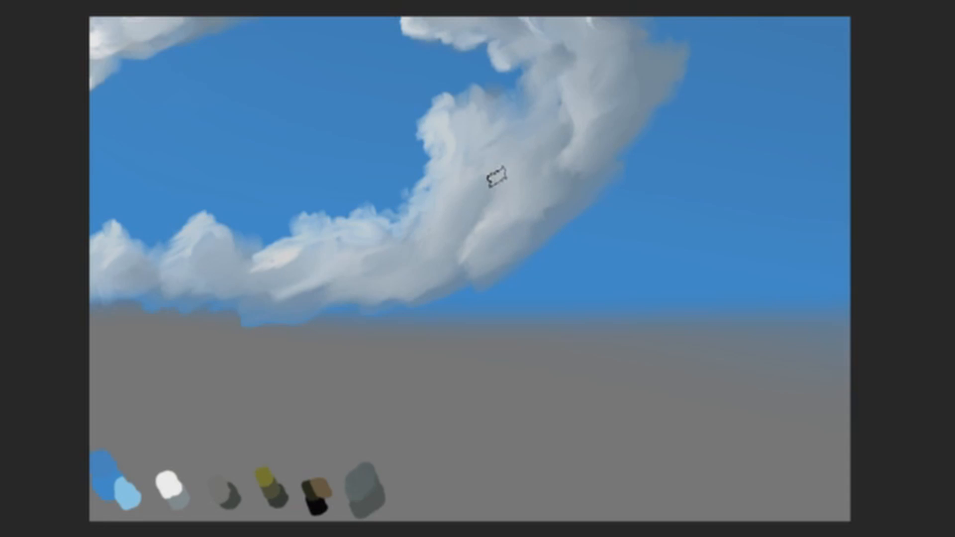
# Paint bright white ridges down the cloud's central bend and through the folds of its upper arm.
pyautogui.moveTo(497, 176)
pyautogui.mouseDown()
pyautogui.moveTo(503, 190)
pyautogui.moveTo(470, 237)
pyautogui.moveTo(475, 258)
pyautogui.moveTo(473, 231)
pyautogui.moveTo(491, 216)
pyautogui.moveTo(485, 234)
pyautogui.mouseUp()
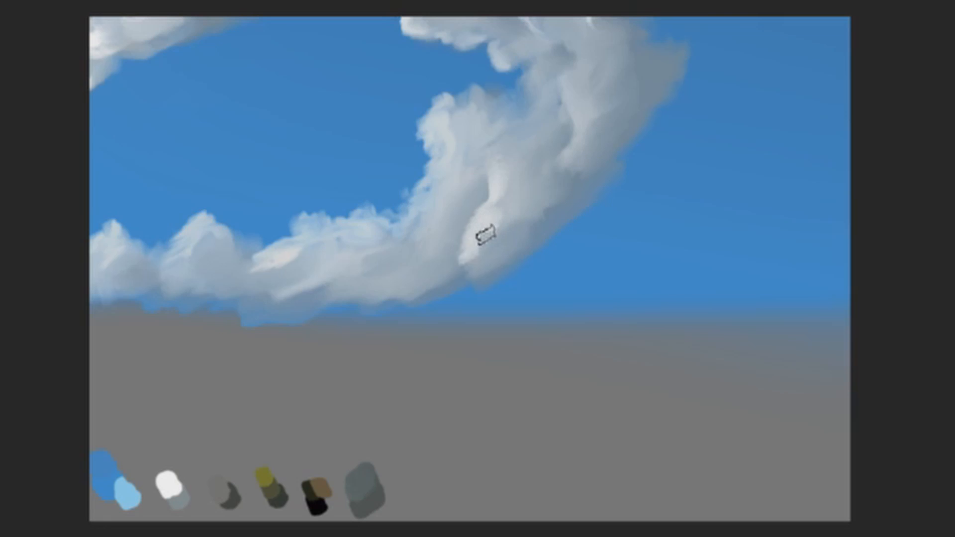
pyautogui.moveTo(499, 164); pyautogui.dragTo(494, 145)
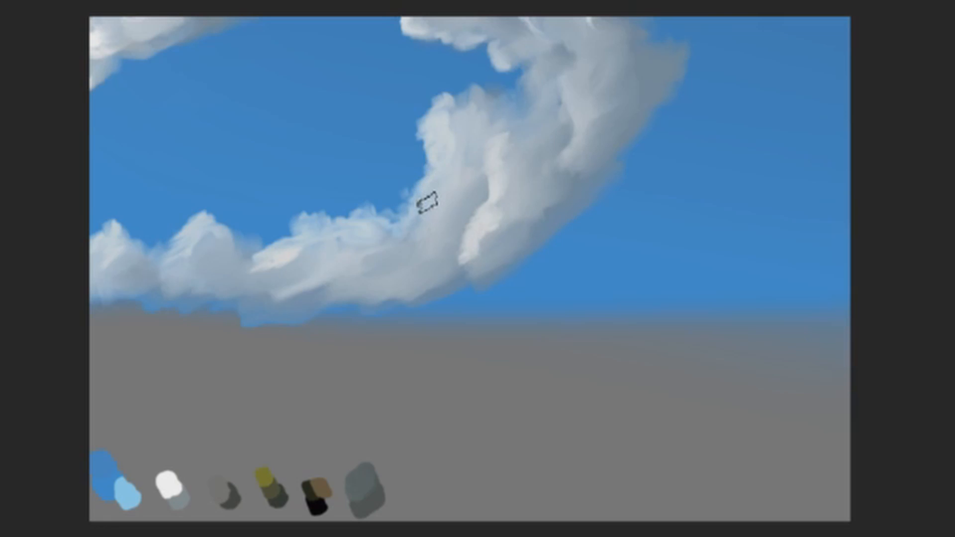
pyautogui.moveTo(569, 62)
pyautogui.mouseDown()
pyautogui.moveTo(584, 139)
pyautogui.moveTo(576, 151)
pyautogui.moveTo(575, 81)
pyautogui.moveTo(537, 16)
pyautogui.moveTo(552, 37)
pyautogui.mouseUp()
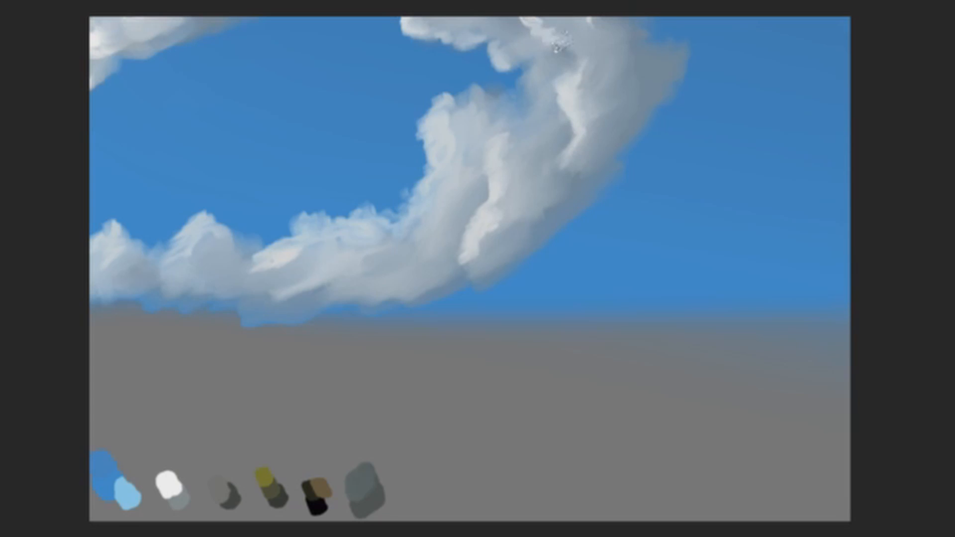
# Add soft white highlights along the low band's underside and on the upper-left cloud, blending them into the grey shading.
pyautogui.moveTo(283, 279)
pyautogui.mouseDown()
pyautogui.moveTo(326, 273)
pyautogui.moveTo(287, 299)
pyautogui.moveTo(263, 300)
pyautogui.moveTo(167, 268)
pyautogui.moveTo(229, 297)
pyautogui.moveTo(177, 279)
pyautogui.moveTo(149, 285)
pyautogui.moveTo(107, 276)
pyautogui.mouseUp()
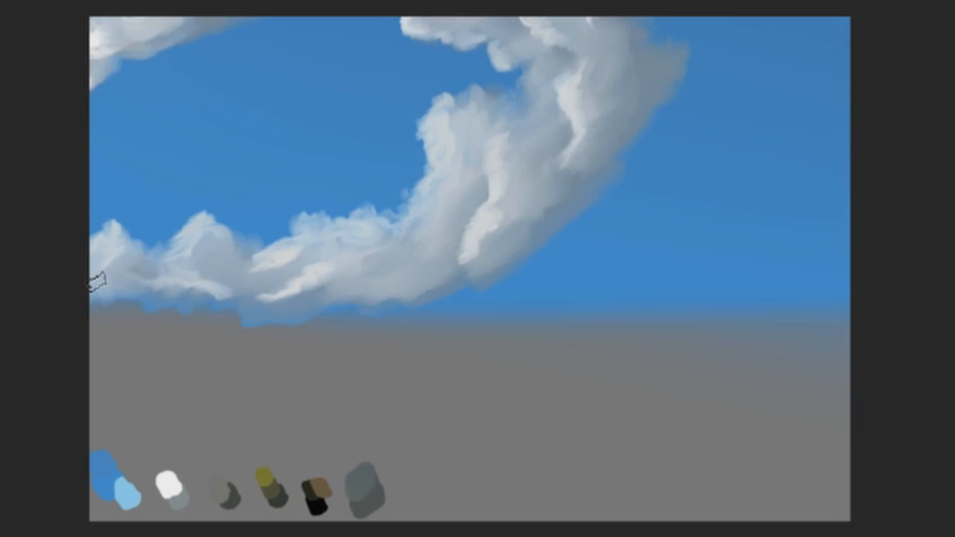
pyautogui.hotkey('ctrl', 'z')
pyautogui.moveTo(163, 297)
pyautogui.mouseDown()
pyautogui.moveTo(175, 284)
pyautogui.moveTo(181, 292)
pyautogui.moveTo(122, 282)
pyautogui.mouseUp()
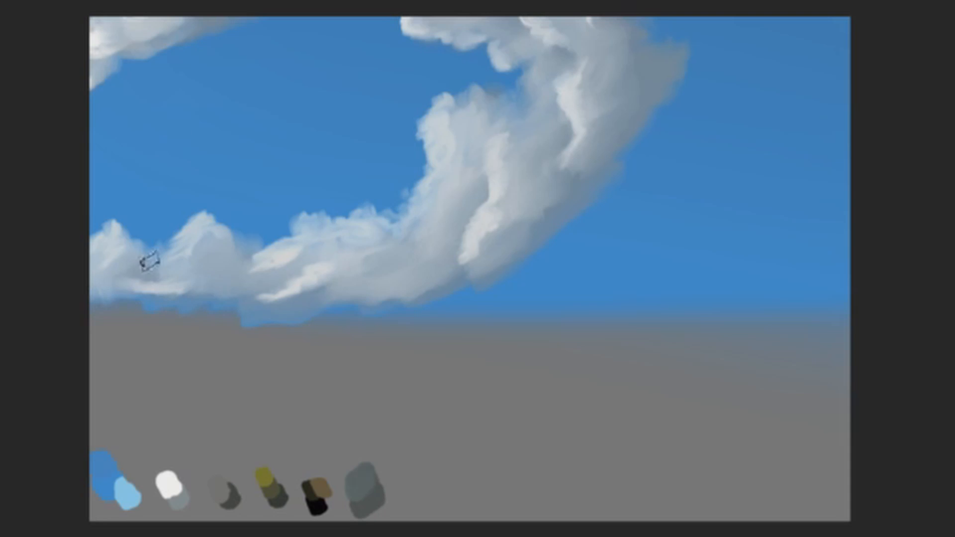
pyautogui.moveTo(111, 75)
pyautogui.mouseDown()
pyautogui.moveTo(102, 56)
pyautogui.moveTo(138, 33)
pyautogui.moveTo(128, 29)
pyautogui.moveTo(164, 38)
pyautogui.mouseUp()
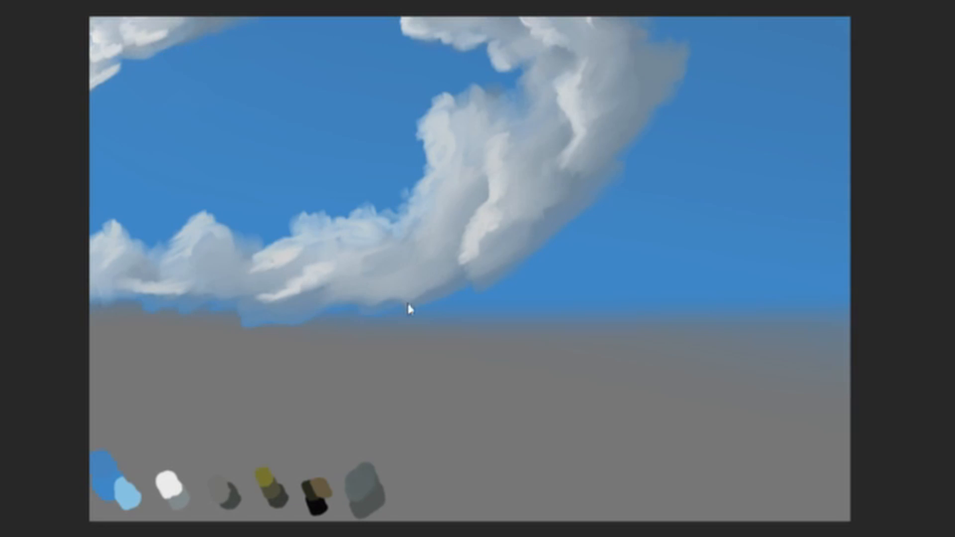
pyautogui.moveTo(333, 276)
pyautogui.mouseDown()
pyautogui.moveTo(302, 283)
pyautogui.moveTo(339, 279)
pyautogui.mouseUp()
pyautogui.moveTo(270, 264); pyautogui.dragTo(312, 248)
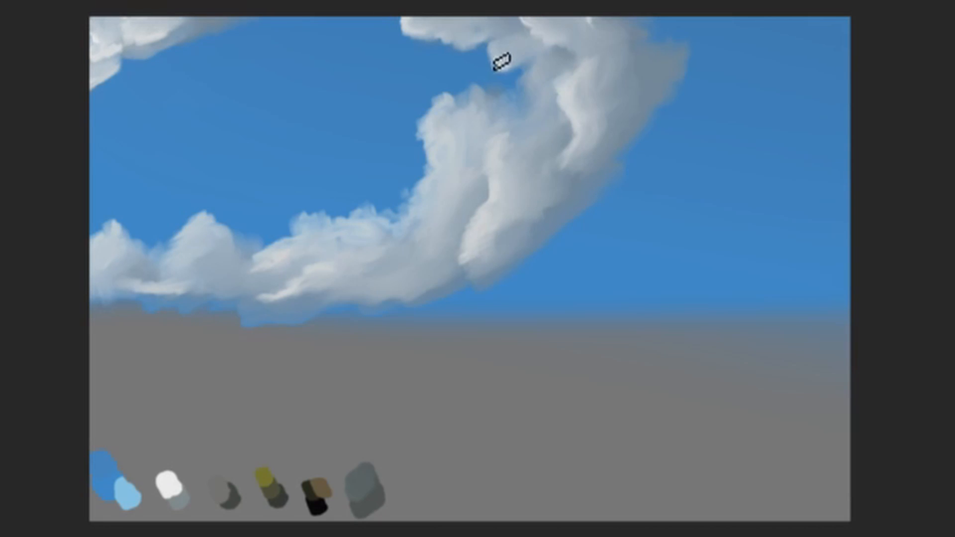
# Sharpen and brighten the small puffs beneath the cloud's upper arm, where it meets the central bend.
pyautogui.moveTo(502, 59)
pyautogui.mouseDown()
pyautogui.moveTo(499, 47)
pyautogui.moveTo(503, 79)
pyautogui.moveTo(522, 75)
pyautogui.mouseUp()
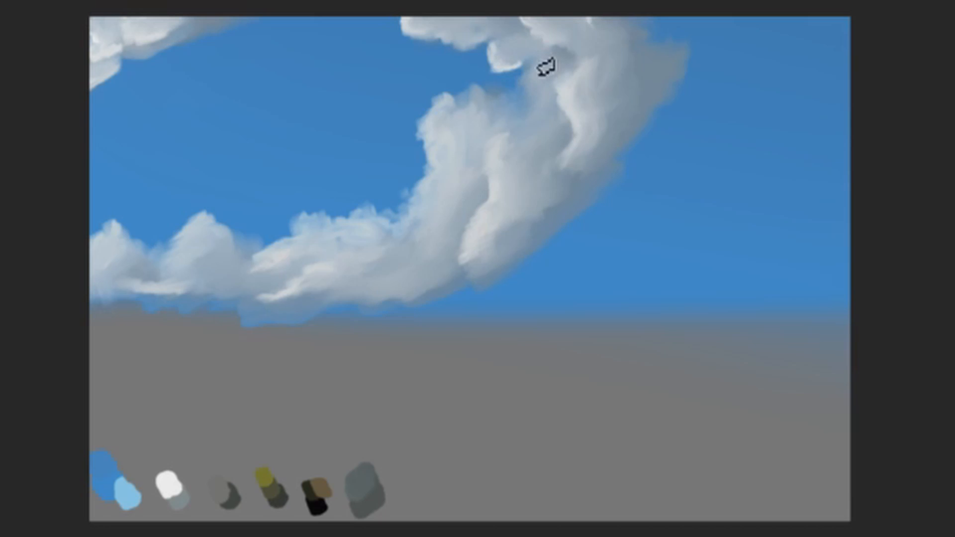
pyautogui.moveTo(526, 82)
pyautogui.mouseDown()
pyautogui.moveTo(544, 107)
pyautogui.moveTo(533, 129)
pyautogui.moveTo(574, 72)
pyautogui.mouseUp()
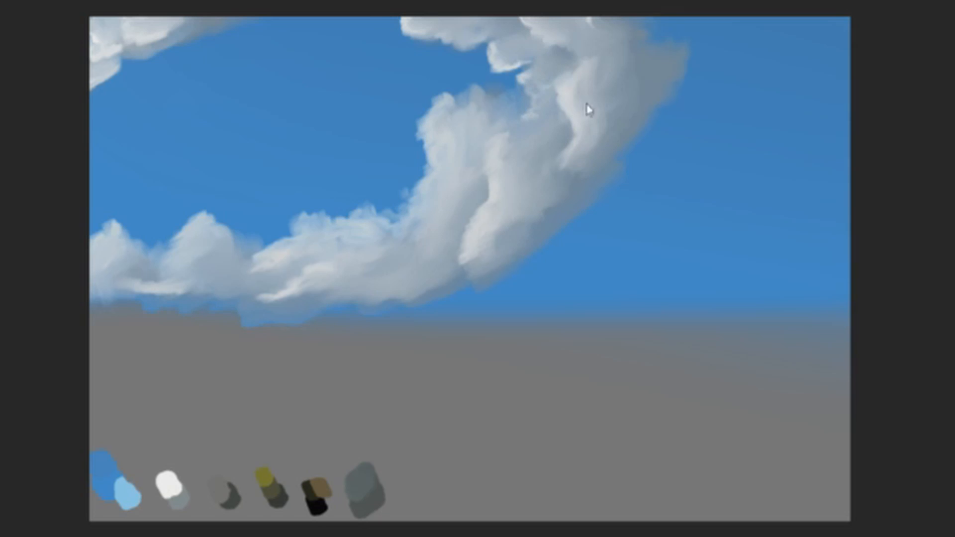
pyautogui.moveTo(531, 78)
pyautogui.mouseDown()
pyautogui.moveTo(541, 75)
pyautogui.moveTo(540, 94)
pyautogui.moveTo(532, 76)
pyautogui.mouseUp()
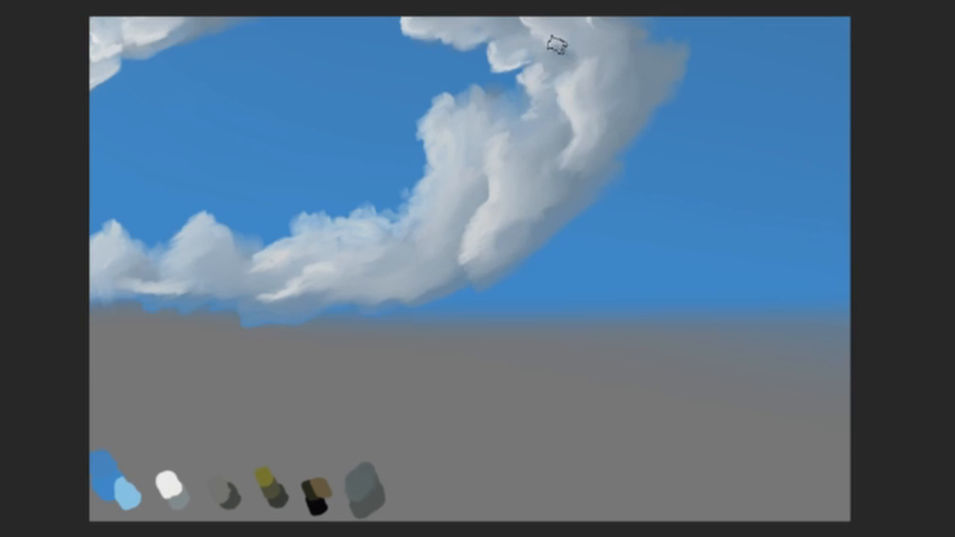
pyautogui.moveTo(511, 56)
pyautogui.mouseDown()
pyautogui.moveTo(503, 58)
pyautogui.moveTo(523, 63)
pyautogui.mouseUp()
pyautogui.moveTo(459, 197); pyautogui.dragTo(440, 192)
# Brush a translucent pale blue haze along the cloud's inner contour, from the low band to the upper arm and upper-left cloud.
pyautogui.moveTo(396, 155); pyautogui.dragTo(403, 149)
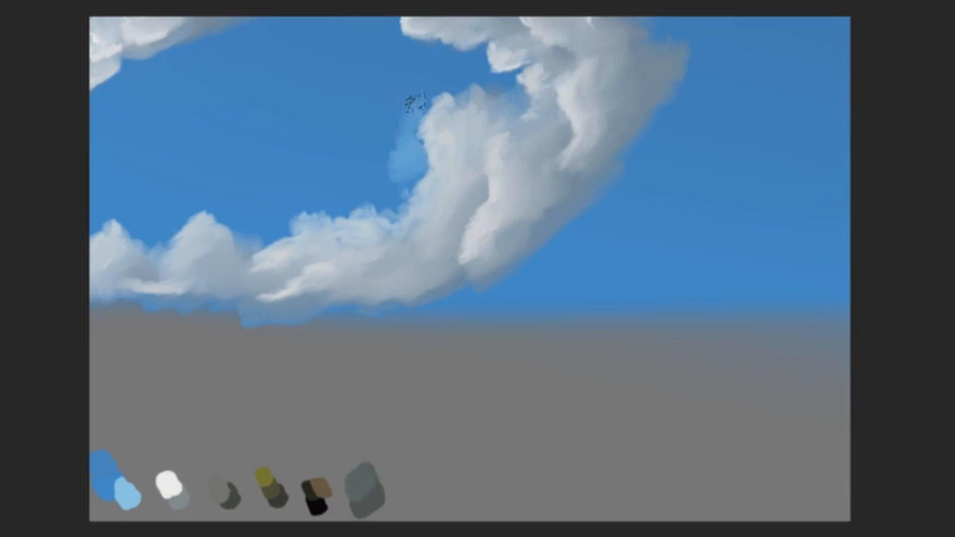
pyautogui.moveTo(416, 102)
pyautogui.mouseDown()
pyautogui.moveTo(432, 81)
pyautogui.moveTo(405, 117)
pyautogui.moveTo(411, 145)
pyautogui.moveTo(390, 192)
pyautogui.moveTo(395, 208)
pyautogui.moveTo(405, 206)
pyautogui.moveTo(397, 216)
pyautogui.moveTo(389, 201)
pyautogui.mouseUp()
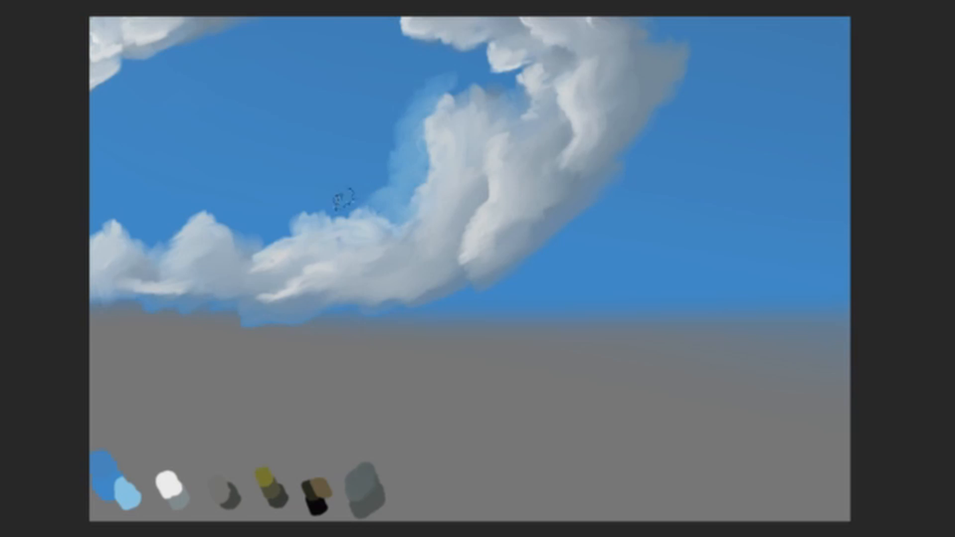
pyautogui.moveTo(311, 224)
pyautogui.mouseDown()
pyautogui.moveTo(347, 201)
pyautogui.moveTo(287, 203)
pyautogui.moveTo(277, 216)
pyautogui.moveTo(283, 230)
pyautogui.moveTo(262, 236)
pyautogui.moveTo(241, 215)
pyautogui.moveTo(303, 195)
pyautogui.moveTo(317, 207)
pyautogui.moveTo(353, 197)
pyautogui.moveTo(239, 226)
pyautogui.moveTo(205, 197)
pyautogui.moveTo(172, 208)
pyautogui.moveTo(168, 230)
pyautogui.moveTo(145, 231)
pyautogui.moveTo(132, 219)
pyautogui.moveTo(161, 191)
pyautogui.moveTo(125, 226)
pyautogui.moveTo(188, 221)
pyautogui.moveTo(153, 242)
pyautogui.moveTo(164, 242)
pyautogui.moveTo(214, 210)
pyautogui.mouseUp()
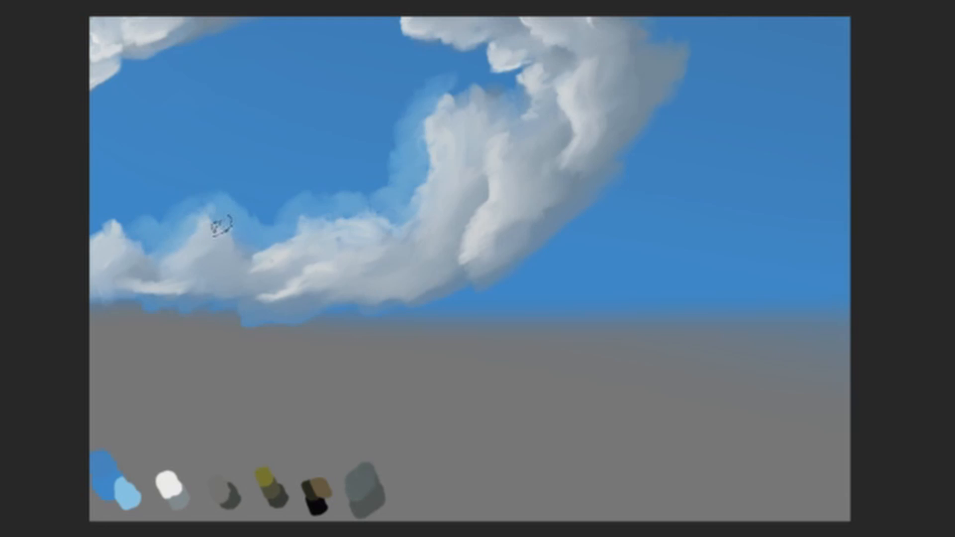
pyautogui.moveTo(128, 215)
pyautogui.mouseDown()
pyautogui.moveTo(102, 207)
pyautogui.moveTo(80, 223)
pyautogui.mouseUp()
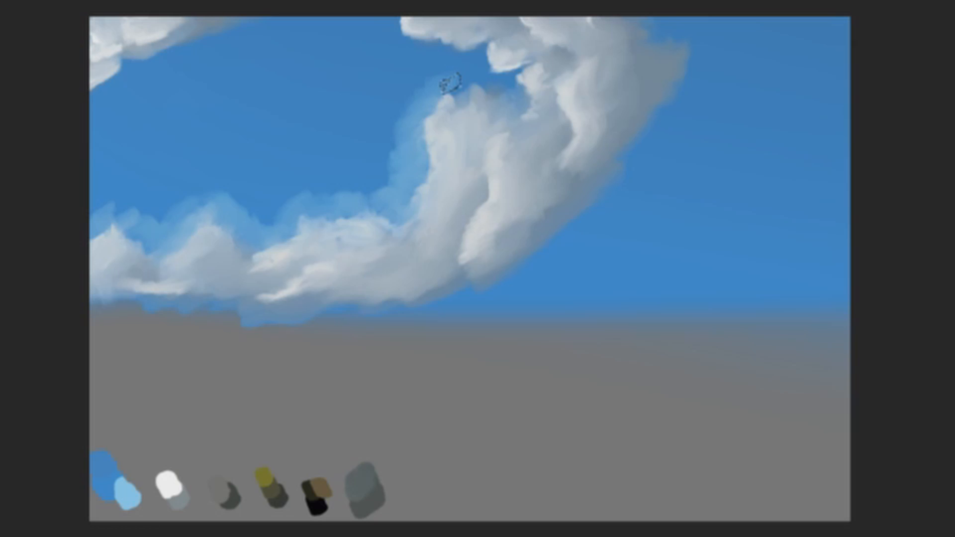
pyautogui.moveTo(451, 83)
pyautogui.mouseDown()
pyautogui.moveTo(501, 85)
pyautogui.moveTo(506, 99)
pyautogui.mouseUp()
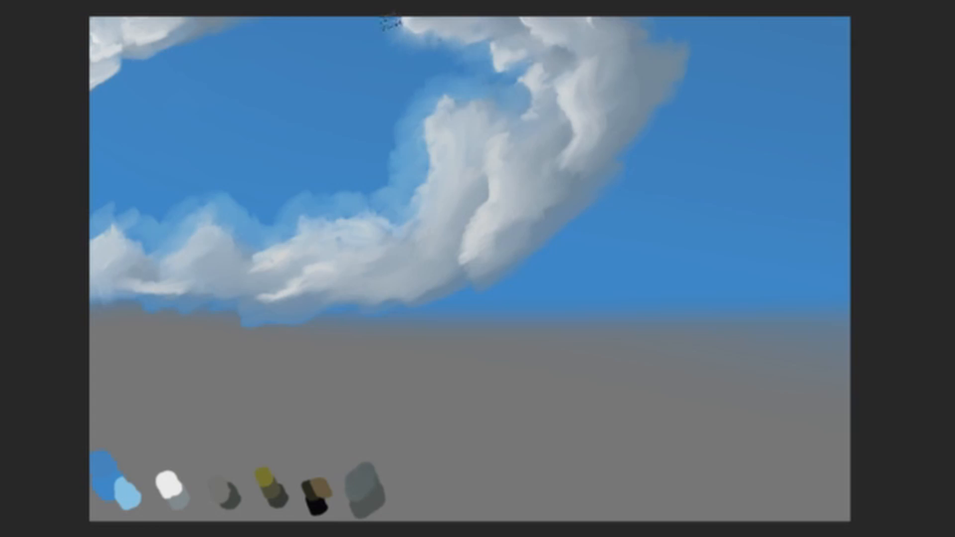
pyautogui.moveTo(390, 21)
pyautogui.mouseDown()
pyautogui.moveTo(373, 17)
pyautogui.moveTo(412, 36)
pyautogui.mouseUp()
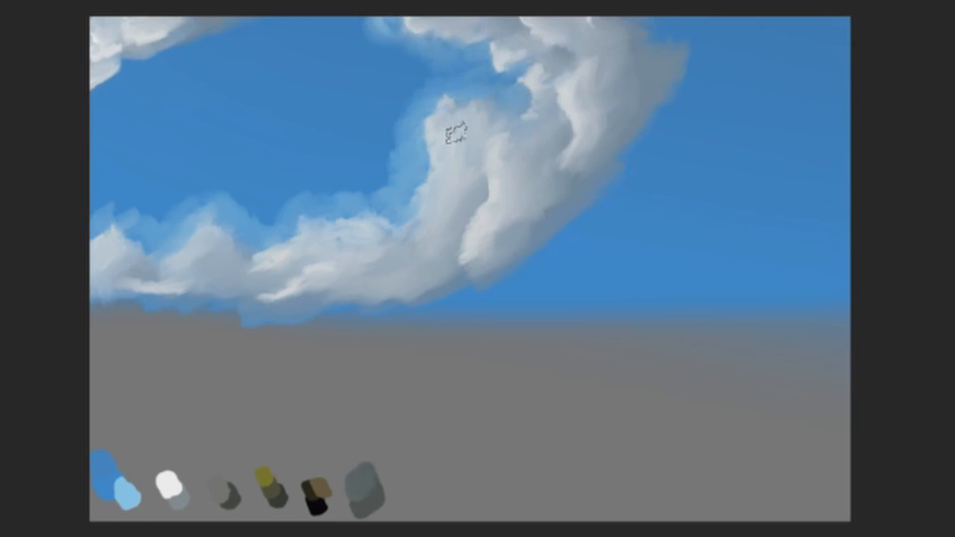
pyautogui.moveTo(112, 93)
pyautogui.mouseDown()
pyautogui.moveTo(80, 92)
pyautogui.moveTo(117, 77)
pyautogui.moveTo(127, 60)
pyautogui.moveTo(164, 48)
pyautogui.moveTo(166, 60)
pyautogui.moveTo(232, 25)
pyautogui.moveTo(124, 71)
pyautogui.moveTo(99, 92)
pyautogui.mouseUp()
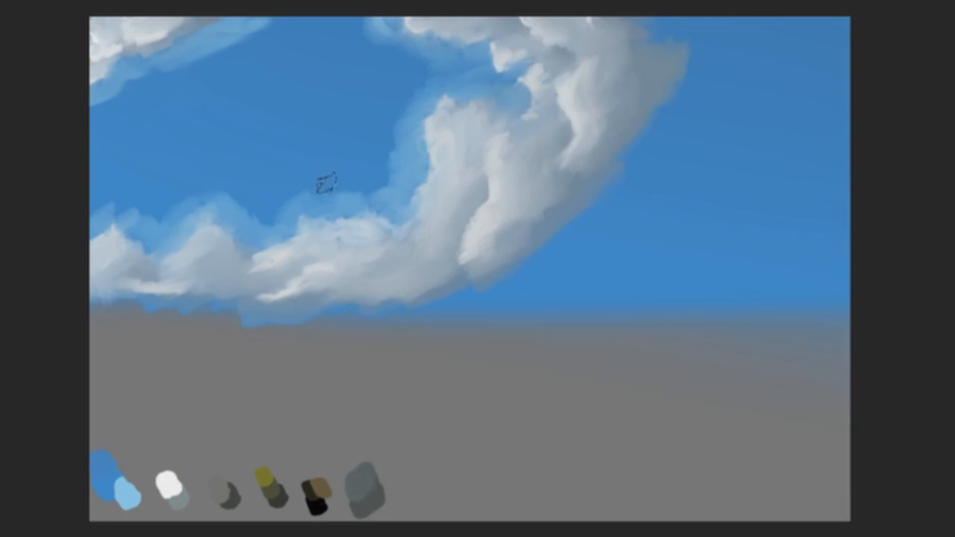
# Paint three light cyan wisps in the enclosed sky: beside the bend, above the low band and near the upper-left cloud.
pyautogui.moveTo(367, 185)
pyautogui.mouseDown()
pyautogui.moveTo(376, 147)
pyautogui.moveTo(378, 194)
pyautogui.moveTo(368, 203)
pyautogui.mouseUp()
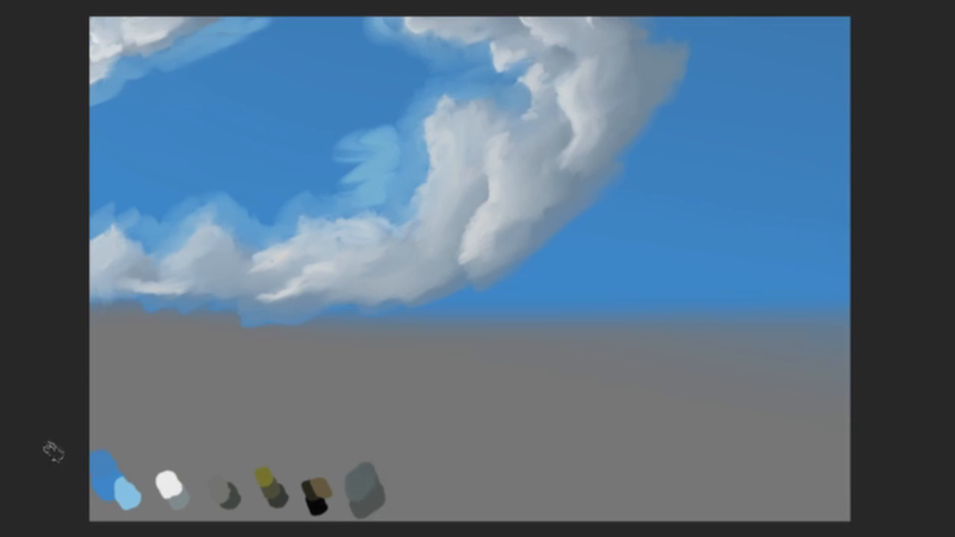
pyautogui.moveTo(208, 180)
pyautogui.mouseDown()
pyautogui.moveTo(251, 195)
pyautogui.moveTo(234, 155)
pyautogui.moveTo(240, 166)
pyautogui.mouseUp()
pyautogui.moveTo(257, 22)
pyautogui.mouseDown()
pyautogui.moveTo(288, 38)
pyautogui.moveTo(330, 30)
pyautogui.mouseUp()
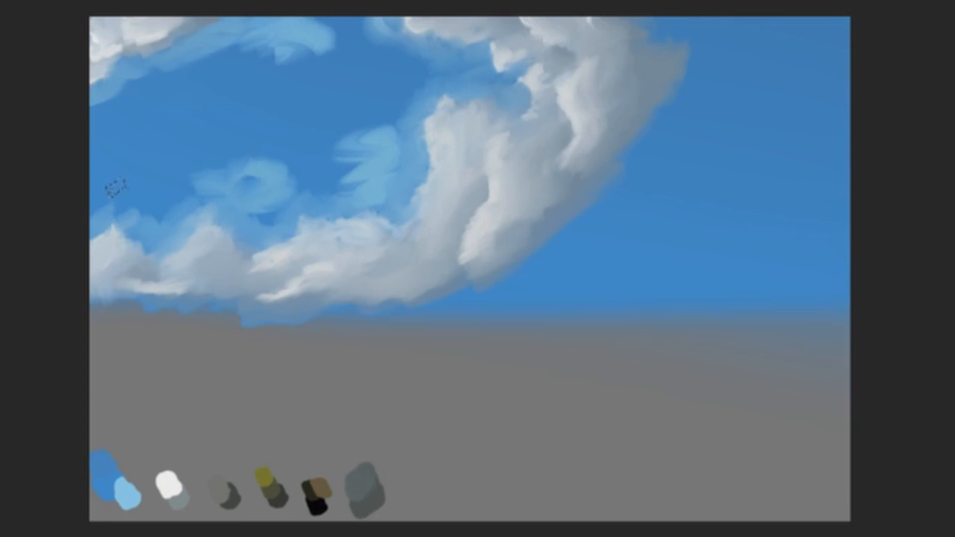
# Blend the upper cyan wisp and the haze beside the upper arm into the sky using sampled blues.
pyautogui.click(298, 74)
pyautogui.click(220, 117)
pyautogui.keyDown('alt'); pyautogui.click(348, 25); pyautogui.keyUp('alt')
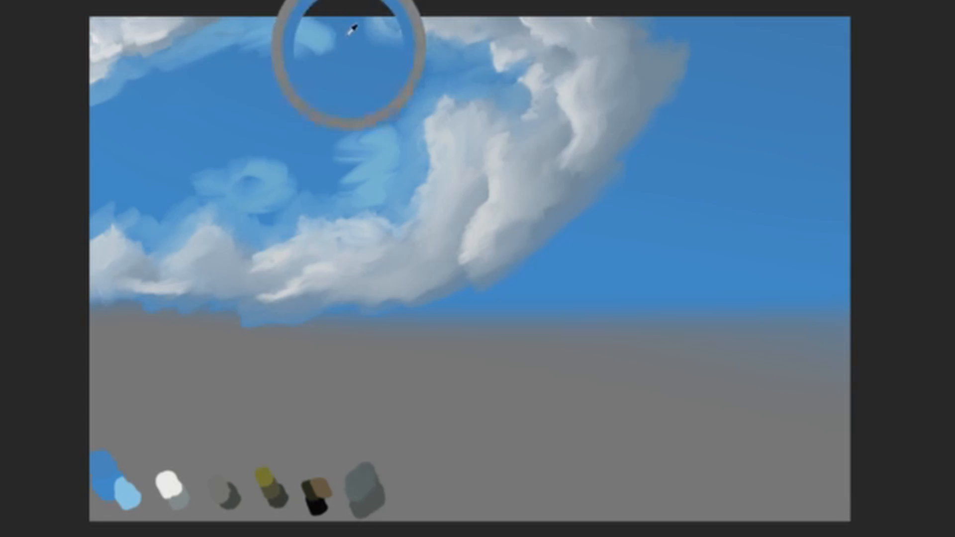
pyautogui.moveTo(276, 35)
pyautogui.mouseDown()
pyautogui.moveTo(267, 41)
pyautogui.moveTo(260, 26)
pyautogui.mouseUp()
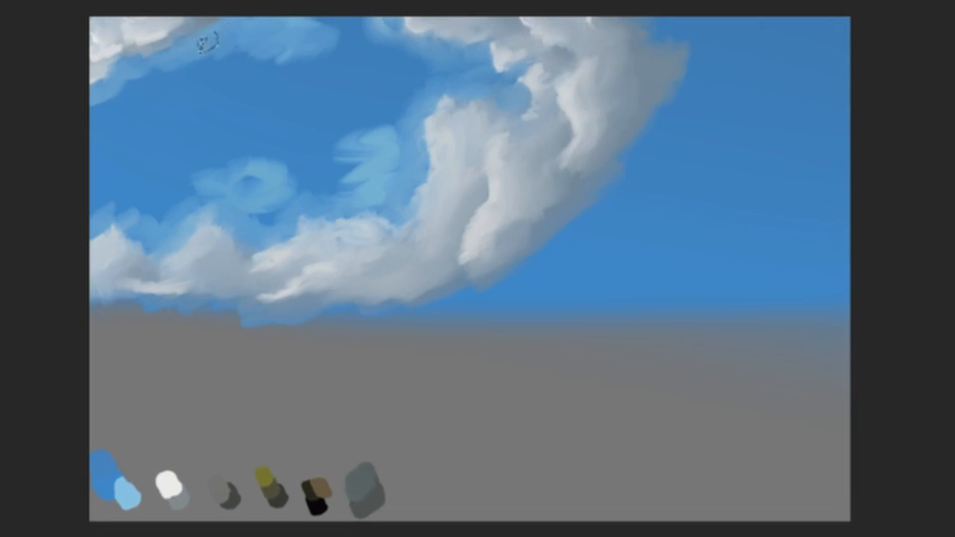
pyautogui.moveTo(203, 56)
pyautogui.mouseDown()
pyautogui.moveTo(288, 43)
pyautogui.moveTo(256, 31)
pyautogui.moveTo(318, 58)
pyautogui.moveTo(258, 45)
pyautogui.moveTo(329, 33)
pyautogui.moveTo(260, 30)
pyautogui.moveTo(275, 20)
pyautogui.moveTo(314, 32)
pyautogui.mouseUp()
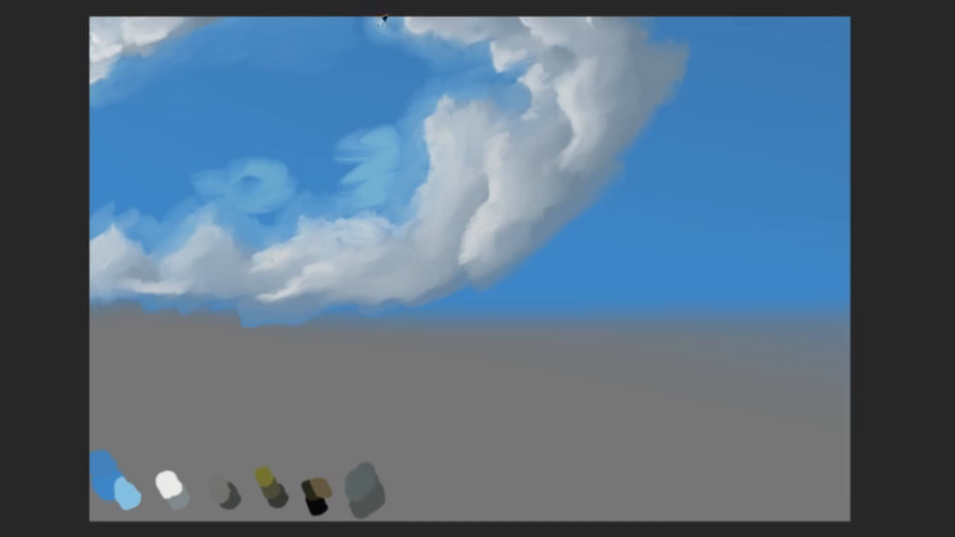
pyautogui.keyDown('alt'); pyautogui.click(372, 34); pyautogui.keyUp('alt')
pyautogui.moveTo(350, 17); pyautogui.dragTo(379, 44)
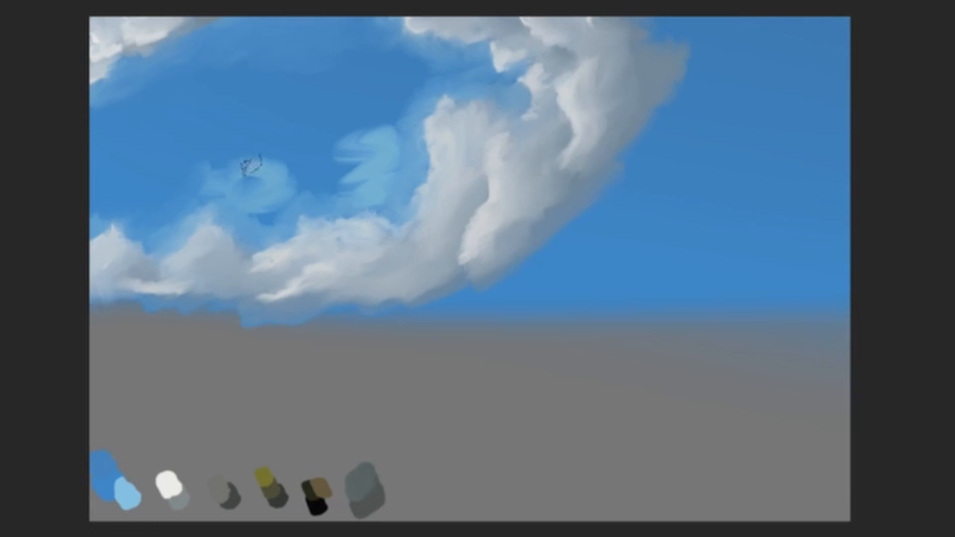
# Soften the cyan wisps above the low band and beside the bend into faint haze with sampled sky blues.
pyautogui.moveTo(250, 166); pyautogui.dragTo(257, 173)
pyautogui.moveTo(238, 169)
pyautogui.mouseDown()
pyautogui.moveTo(234, 191)
pyautogui.moveTo(247, 190)
pyautogui.moveTo(257, 170)
pyautogui.moveTo(275, 191)
pyautogui.moveTo(263, 208)
pyautogui.moveTo(288, 184)
pyautogui.moveTo(287, 150)
pyautogui.moveTo(252, 158)
pyautogui.mouseUp()
pyautogui.keyDown('alt'); pyautogui.click(319, 137); pyautogui.keyUp('alt')
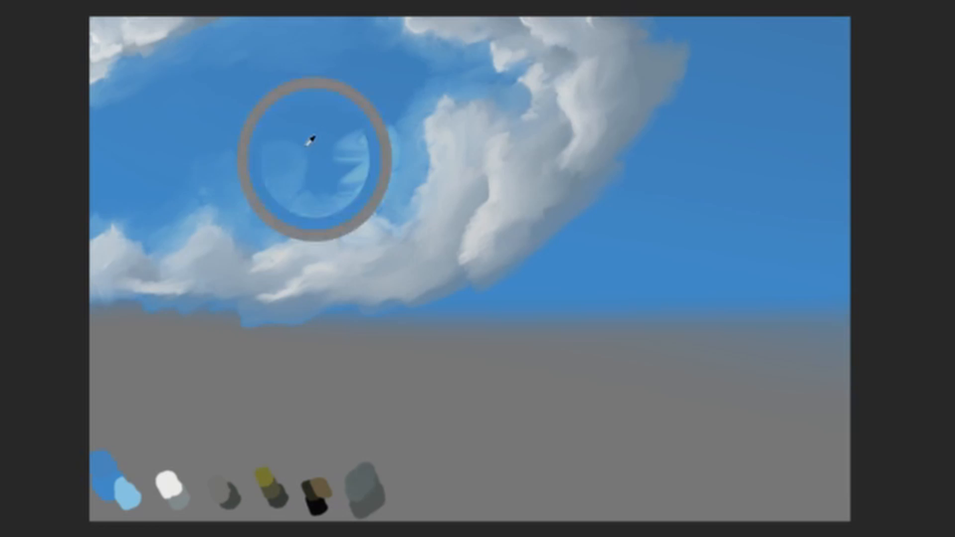
pyautogui.moveTo(304, 191)
pyautogui.mouseDown()
pyautogui.moveTo(336, 194)
pyautogui.moveTo(345, 175)
pyautogui.moveTo(341, 156)
pyautogui.moveTo(328, 153)
pyautogui.moveTo(361, 139)
pyautogui.moveTo(373, 119)
pyautogui.moveTo(392, 120)
pyautogui.moveTo(421, 79)
pyautogui.moveTo(370, 162)
pyautogui.mouseUp()
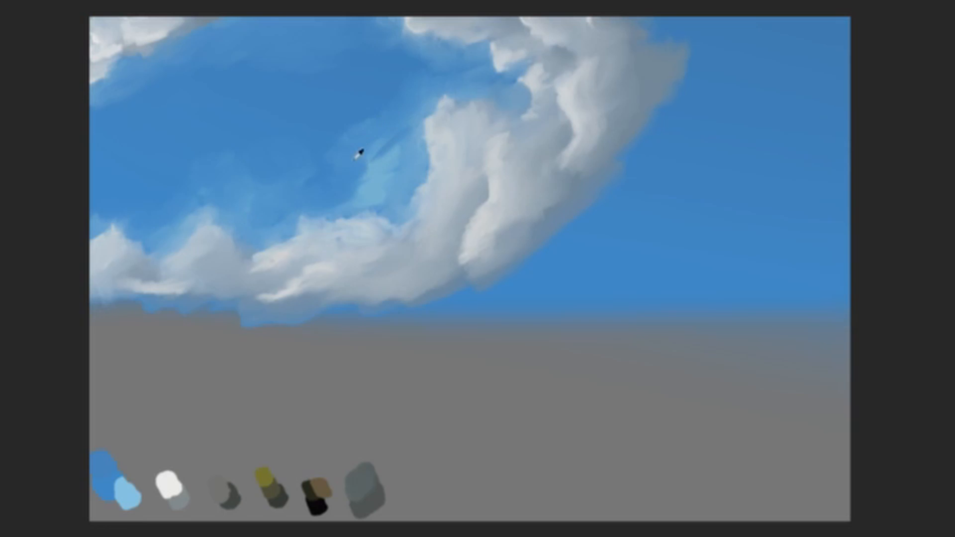
pyautogui.keyDown('alt'); pyautogui.click(357, 157); pyautogui.keyUp('alt')
pyautogui.moveTo(362, 149)
pyautogui.mouseDown()
pyautogui.moveTo(388, 167)
pyautogui.moveTo(352, 186)
pyautogui.moveTo(365, 195)
pyautogui.moveTo(389, 189)
pyautogui.mouseUp()
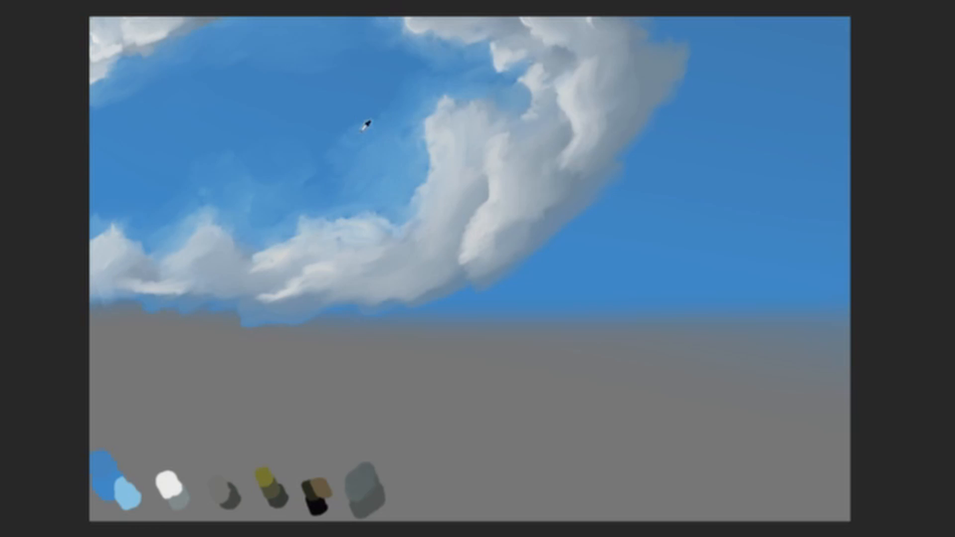
# Feather the cloud's inner edges into the haze with sampled blues, including the puffs at the low band's left end.
pyautogui.keyDown('alt'); pyautogui.click(366, 111); pyautogui.keyUp('alt')
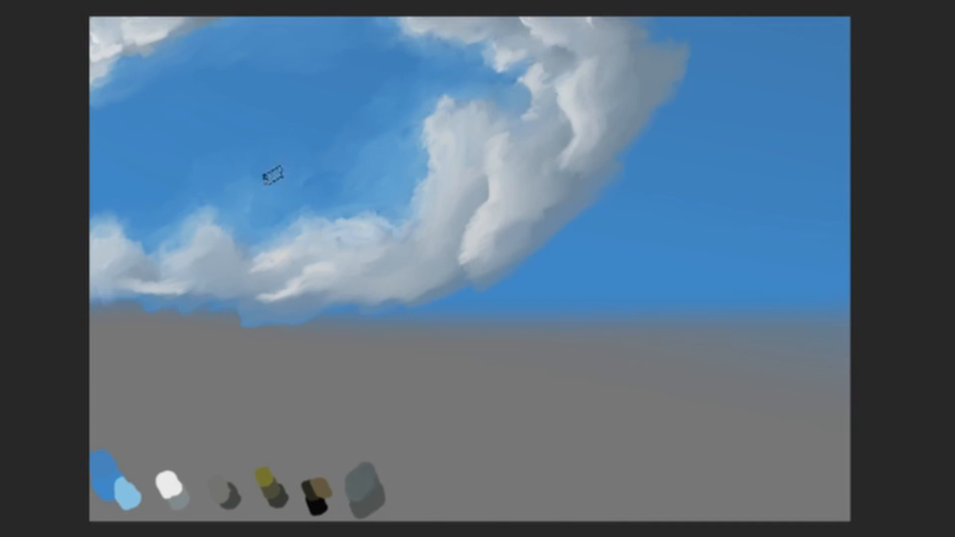
pyautogui.keyDown('alt'); pyautogui.click(231, 193); pyautogui.keyUp('alt')
pyautogui.moveTo(214, 214)
pyautogui.mouseDown()
pyautogui.moveTo(222, 209)
pyautogui.moveTo(199, 209)
pyautogui.mouseUp()
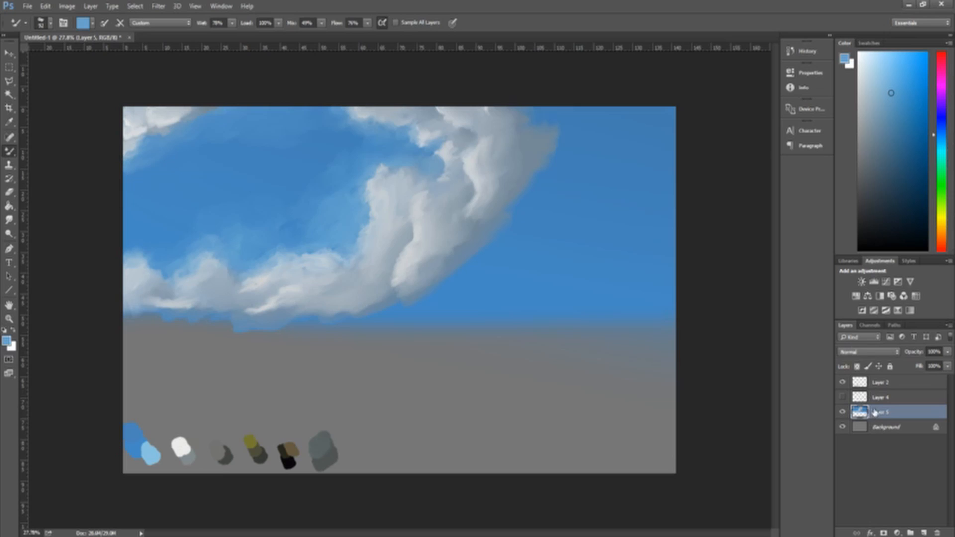
# Duplicate Layer 5, which holds the painted sky and cloud.
pyautogui.hotkey('ctrl', 's')
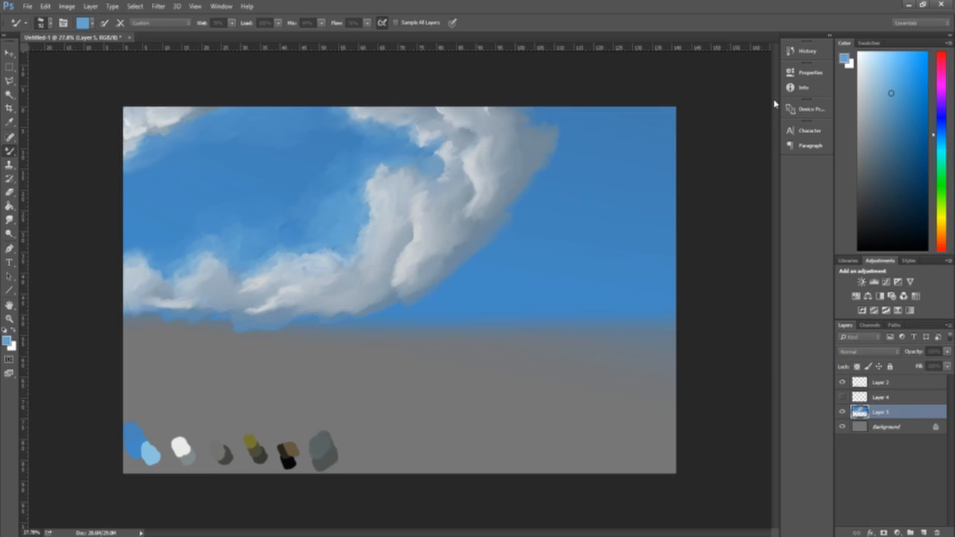
pyautogui.hotkey('ctrl', 'j')
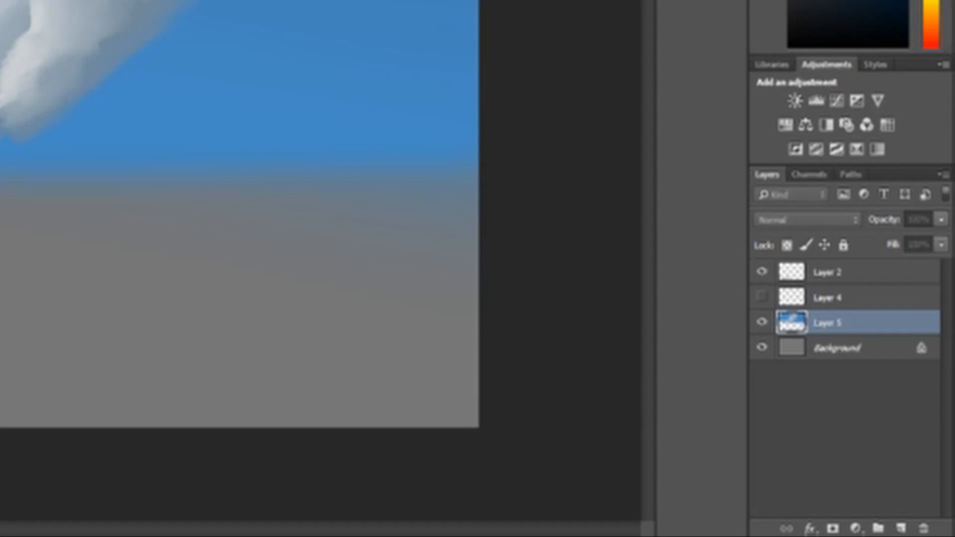
pyautogui.hotkey('ctrl', 'j')
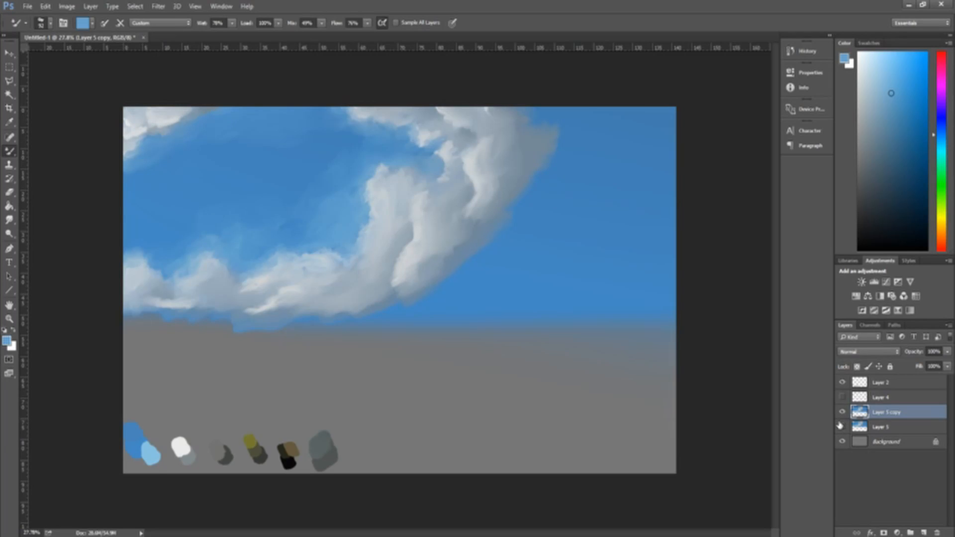
# Paint a winding pale blue test stroke across the Layer 5 copy and toggle both layers' visibility to compare them.
pyautogui.moveTo(269, 206)
pyautogui.mouseDown()
pyautogui.moveTo(327, 180)
pyautogui.moveTo(644, 343)
pyautogui.mouseUp()
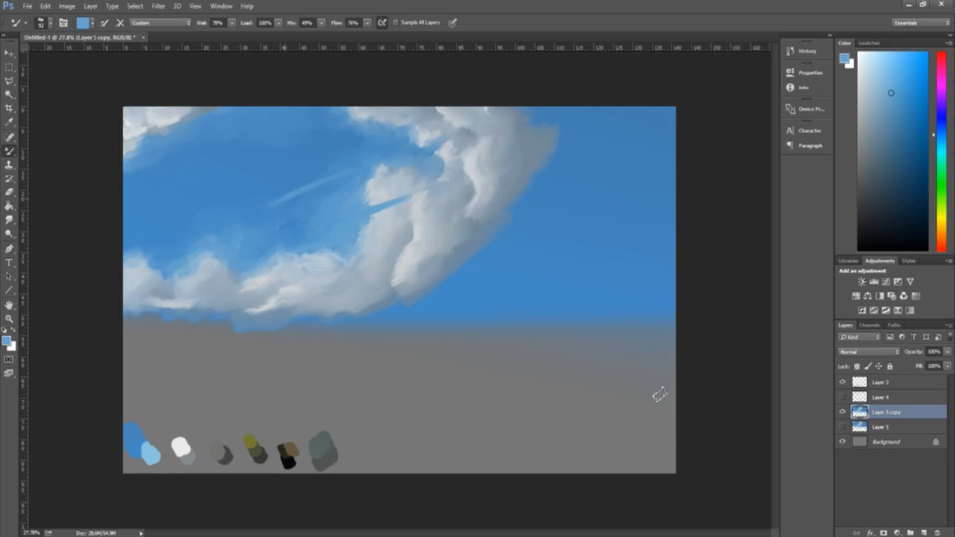
pyautogui.click(843, 411)
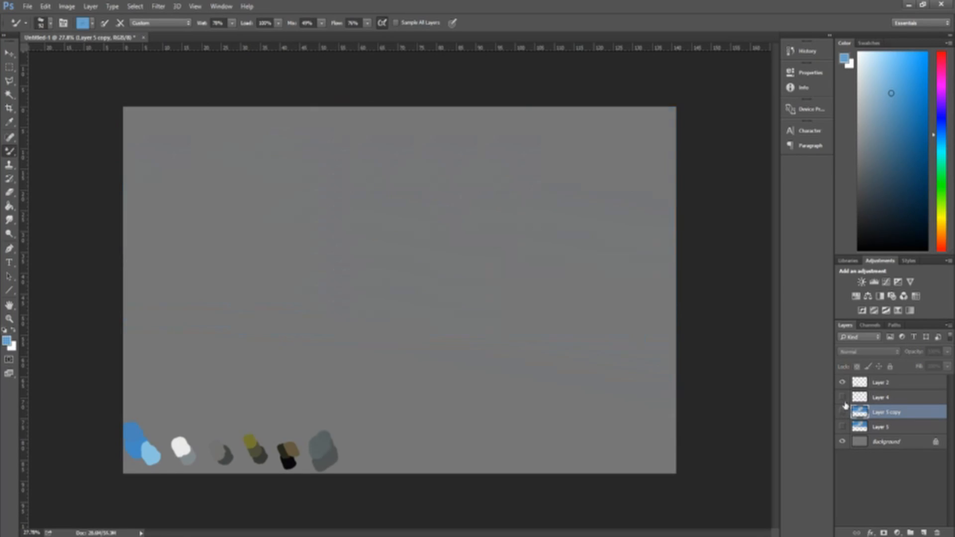
pyautogui.click(843, 427)
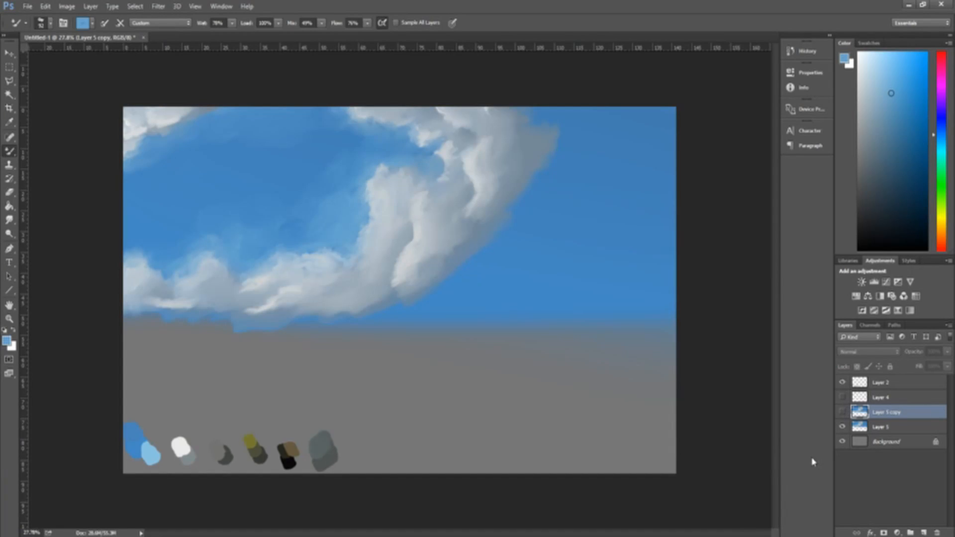
pyautogui.click(841, 413)
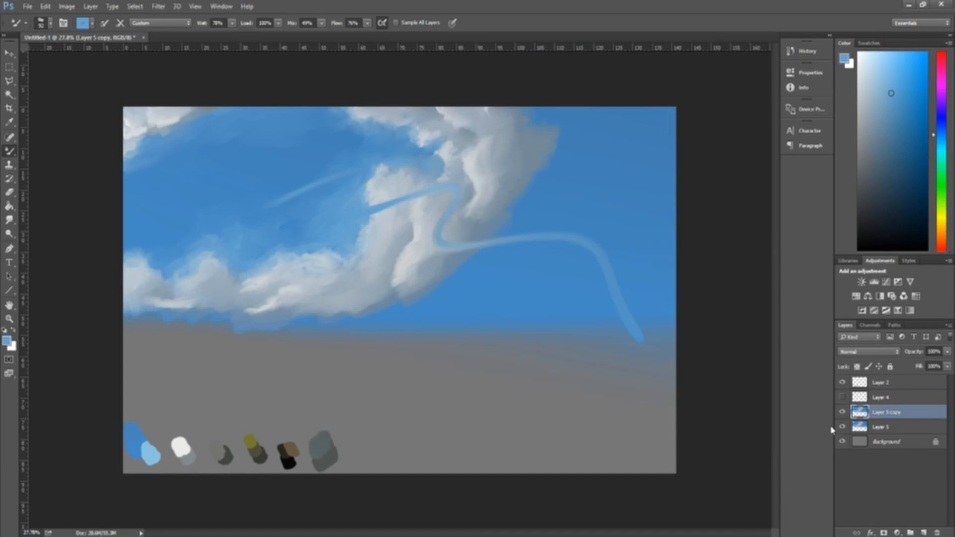
# Delete the Layer 5 copy with the test stroke, duplicate Layer 5 afresh and hide the original.
pyautogui.press('Delete')
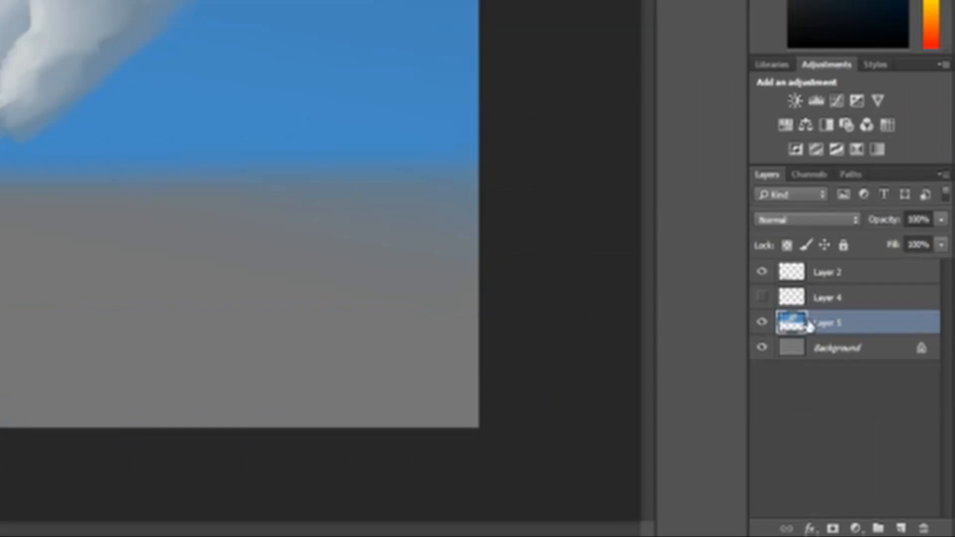
pyautogui.hotkey('ctrl', 'j')
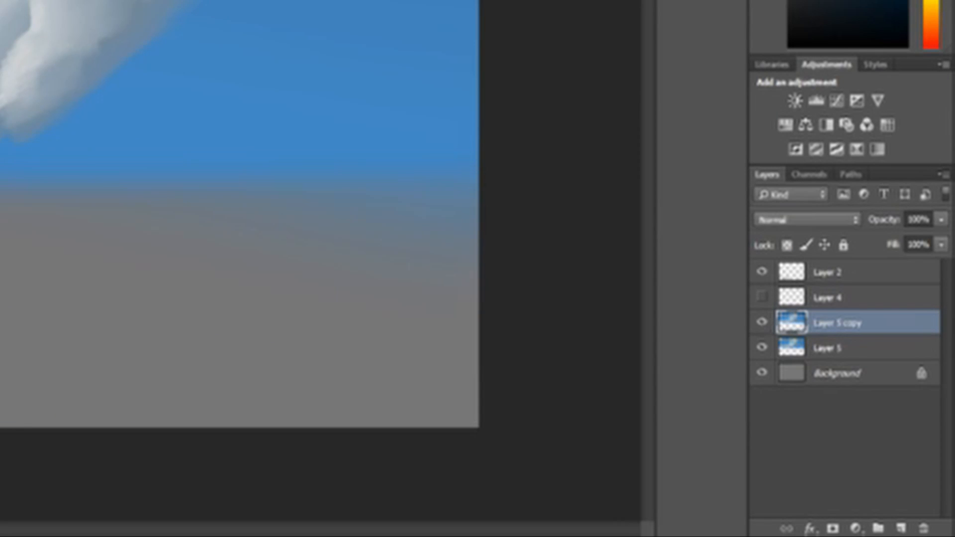
pyautogui.click(760, 343)
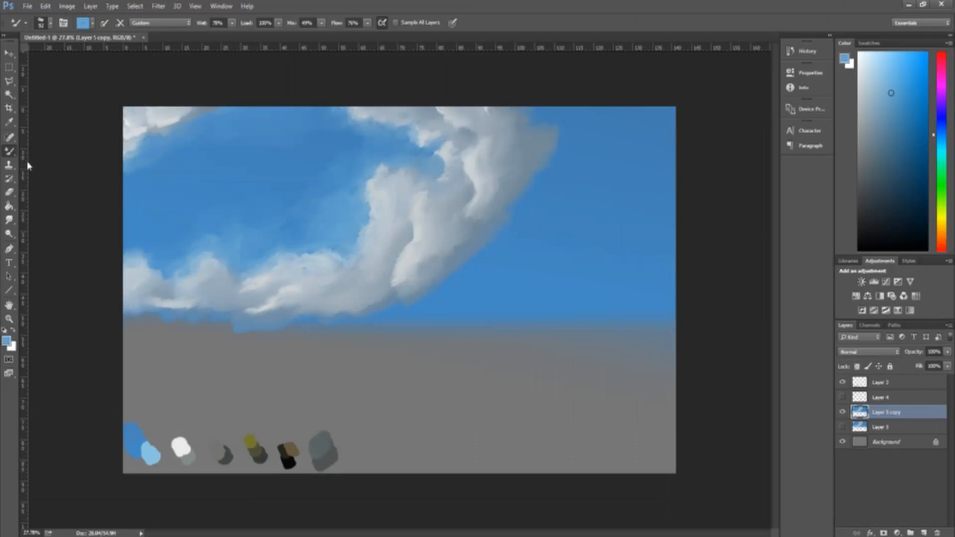
# Create a new layer above the Layer 5 copy and sample the dark grey palette swatch for the regular Brush tool.
pyautogui.hotkey('shift', 'b')
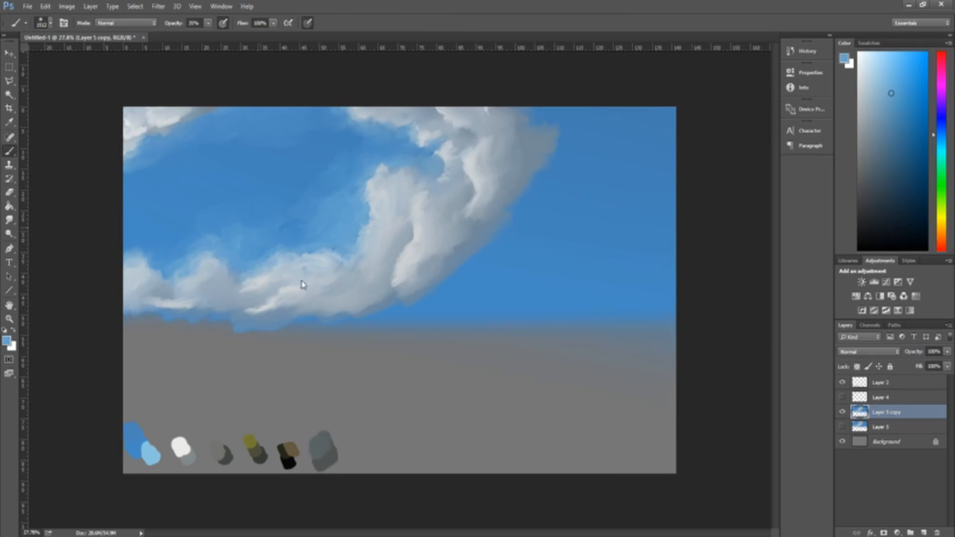
pyautogui.click(272, 301)
pyautogui.click(922, 533)
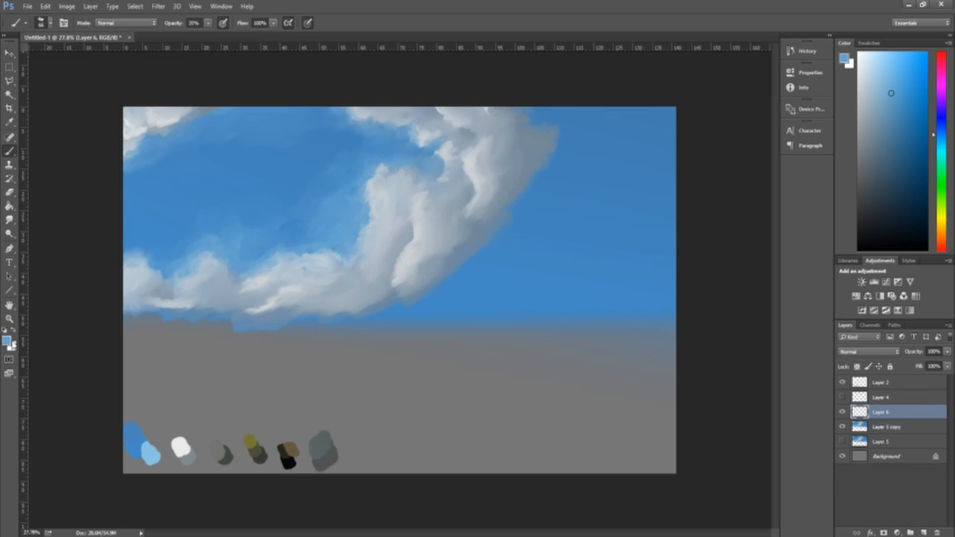
pyautogui.press('i')
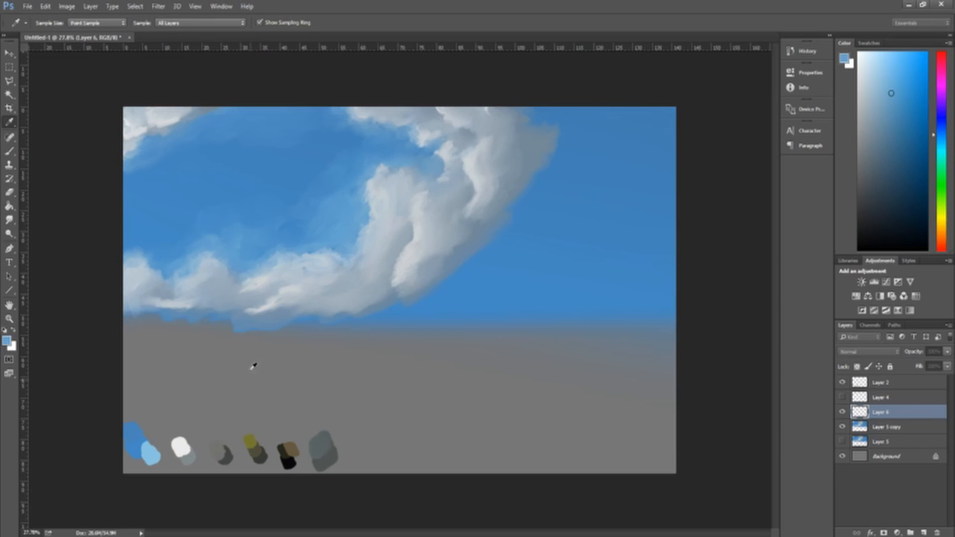
pyautogui.press('b')
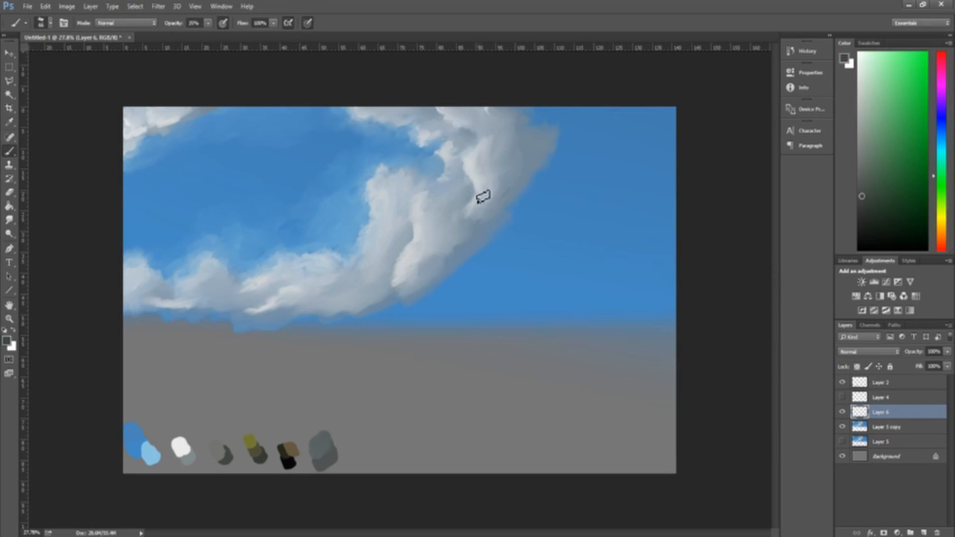
# Sketch a dark grey landform outline curving down the cloud bend, with a top edge reaching out into the blue sky.
pyautogui.moveTo(485, 170); pyautogui.dragTo(477, 219)
pyautogui.hotkey('ctrl', 'z')
pyautogui.moveTo(487, 172); pyautogui.dragTo(479, 235)
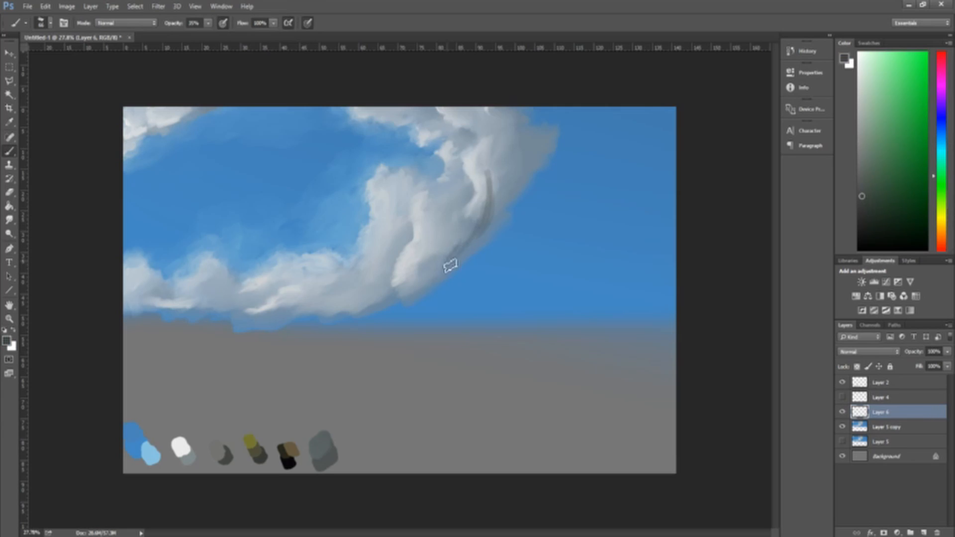
pyautogui.moveTo(440, 276)
pyautogui.mouseDown()
pyautogui.moveTo(473, 228)
pyautogui.moveTo(450, 245)
pyautogui.mouseUp()
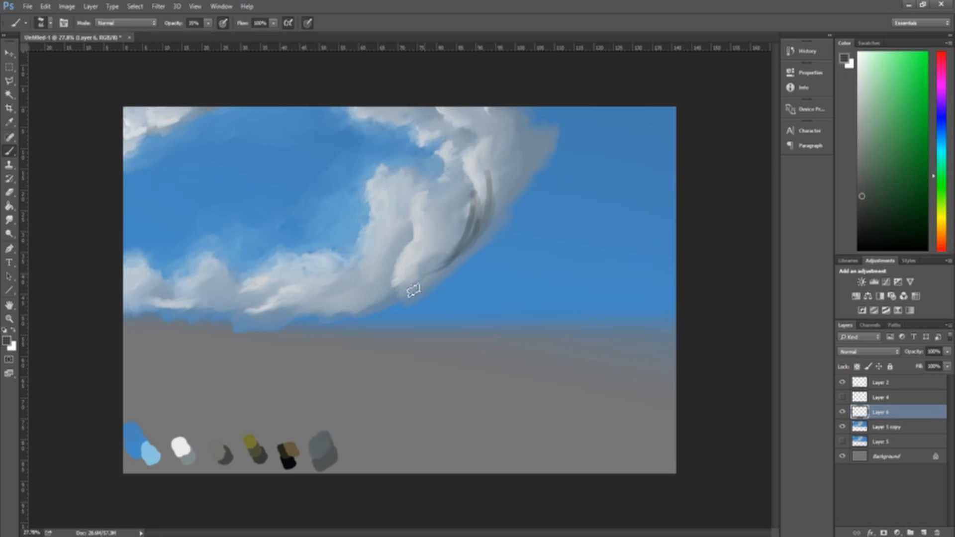
pyautogui.moveTo(484, 189); pyautogui.dragTo(519, 183)
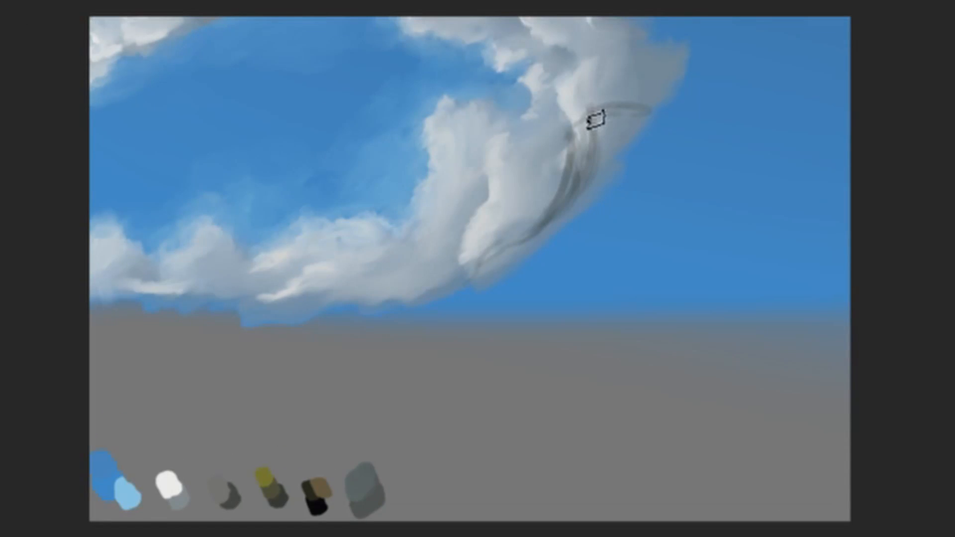
pyautogui.moveTo(488, 180); pyautogui.dragTo(581, 192)
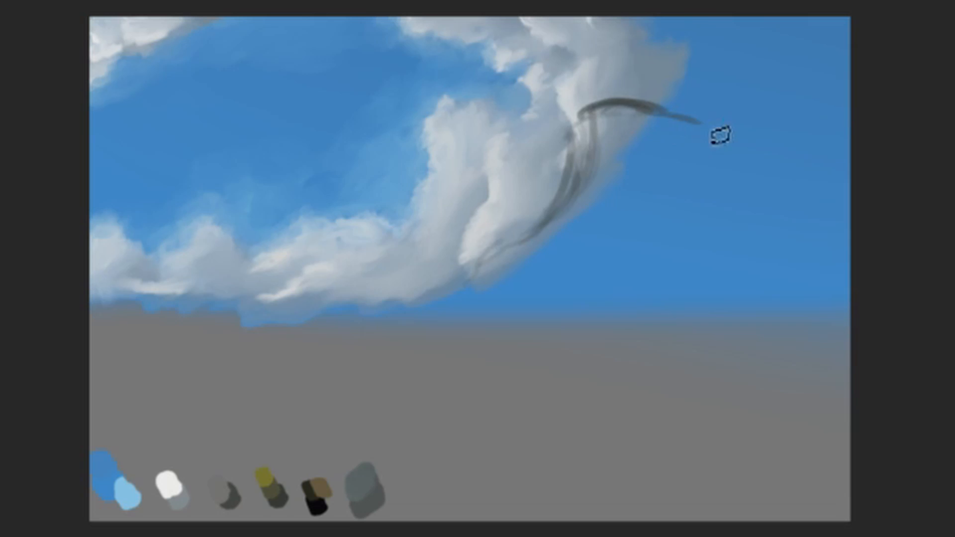
# Darken the curved outline and extend it along the cloud's lower edge to the canvas's left side.
pyautogui.moveTo(603, 114)
pyautogui.mouseDown()
pyautogui.moveTo(571, 127)
pyautogui.moveTo(606, 119)
pyautogui.moveTo(584, 135)
pyautogui.moveTo(590, 161)
pyautogui.moveTo(564, 141)
pyautogui.moveTo(570, 129)
pyautogui.moveTo(576, 193)
pyautogui.moveTo(587, 169)
pyautogui.moveTo(583, 192)
pyautogui.moveTo(587, 178)
pyautogui.moveTo(508, 262)
pyautogui.moveTo(522, 248)
pyautogui.moveTo(478, 271)
pyautogui.moveTo(477, 293)
pyautogui.moveTo(410, 298)
pyautogui.mouseUp()
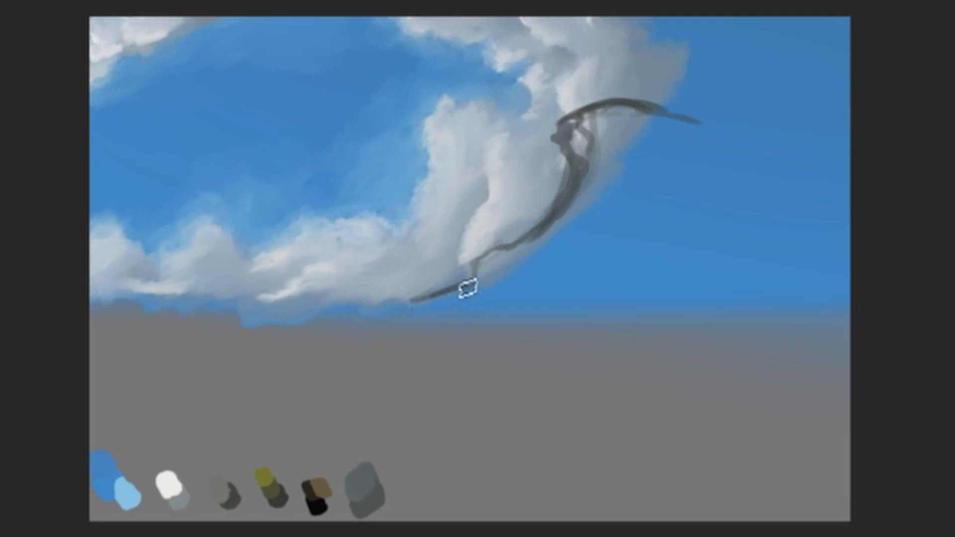
pyautogui.moveTo(467, 286); pyautogui.dragTo(383, 300)
pyautogui.moveTo(465, 292); pyautogui.dragTo(408, 300)
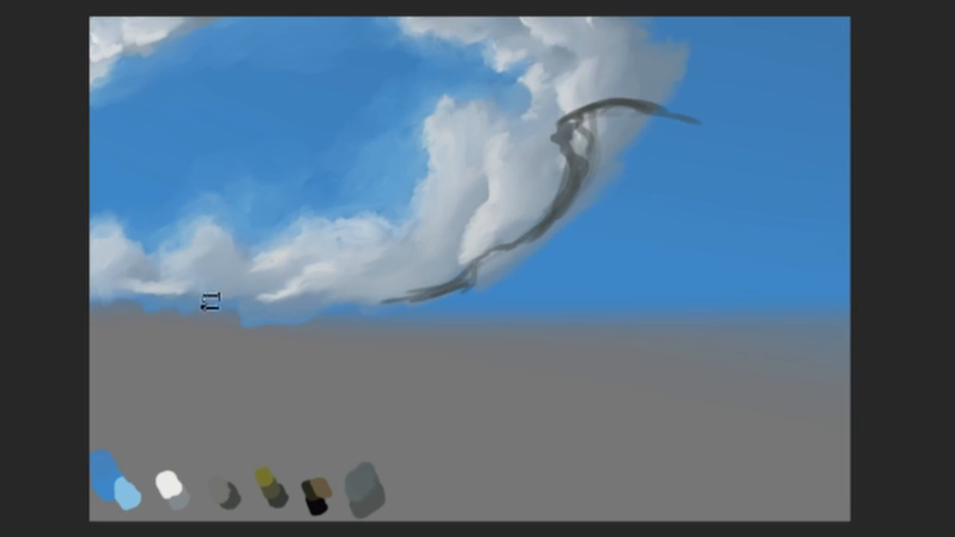
pyautogui.moveTo(115, 301); pyautogui.dragTo(244, 301)
pyautogui.moveTo(85, 296); pyautogui.dragTo(358, 295)
pyautogui.moveTo(416, 299)
pyautogui.mouseDown()
pyautogui.moveTo(284, 310)
pyautogui.moveTo(377, 308)
pyautogui.moveTo(350, 304)
pyautogui.moveTo(447, 298)
pyautogui.moveTo(470, 284)
pyautogui.moveTo(445, 297)
pyautogui.mouseUp()
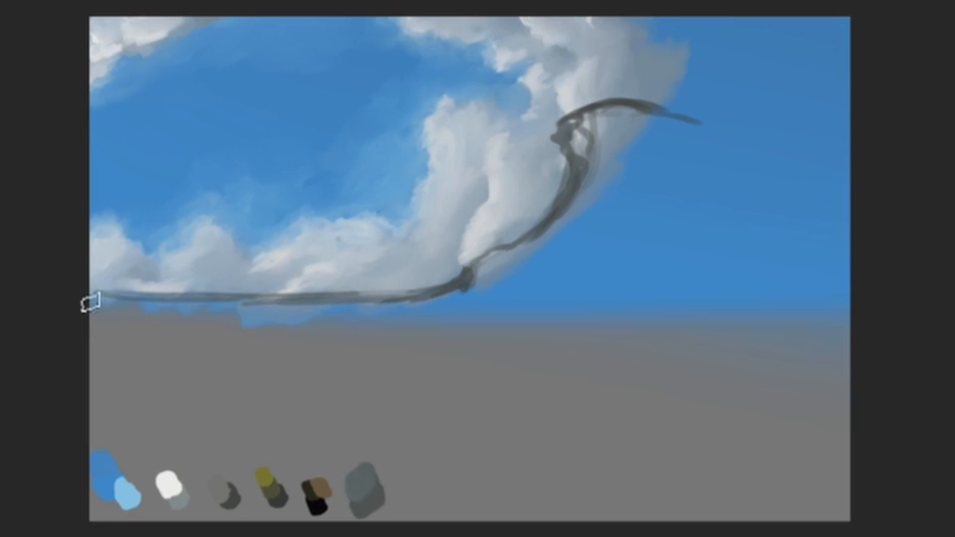
pyautogui.moveTo(89, 301)
pyautogui.mouseDown()
pyautogui.moveTo(113, 298)
pyautogui.moveTo(104, 293)
pyautogui.moveTo(169, 309)
pyautogui.moveTo(234, 308)
pyautogui.moveTo(147, 308)
pyautogui.moveTo(348, 300)
pyautogui.moveTo(169, 309)
pyautogui.moveTo(259, 314)
pyautogui.moveTo(132, 293)
pyautogui.moveTo(250, 305)
pyautogui.moveTo(204, 310)
pyautogui.moveTo(131, 298)
pyautogui.moveTo(293, 310)
pyautogui.moveTo(268, 310)
pyautogui.moveTo(438, 302)
pyautogui.moveTo(423, 307)
pyautogui.moveTo(488, 271)
pyautogui.mouseUp()
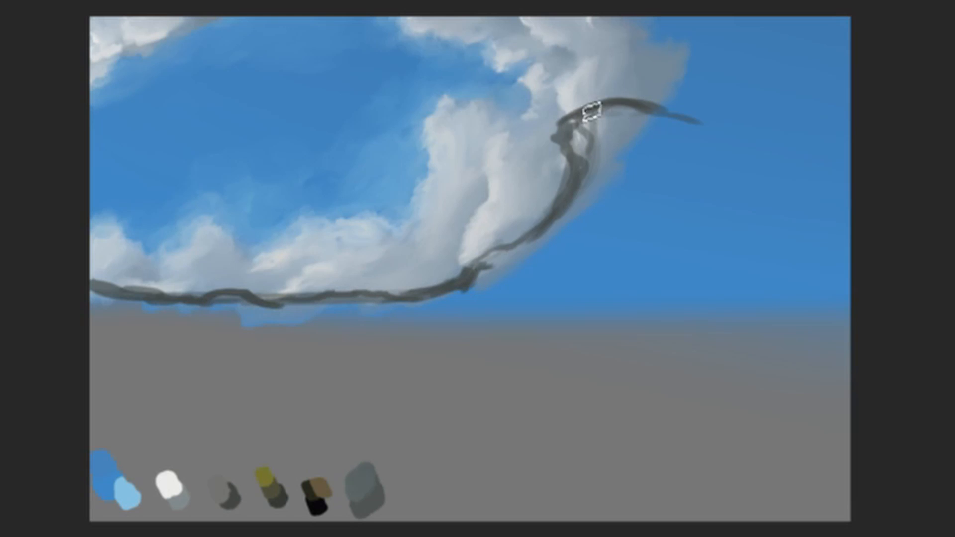
# Thicken the landform's hooked upper lip and descending curve with overlapping dark strokes tapering into the sky.
pyautogui.moveTo(633, 109); pyautogui.dragTo(709, 120)
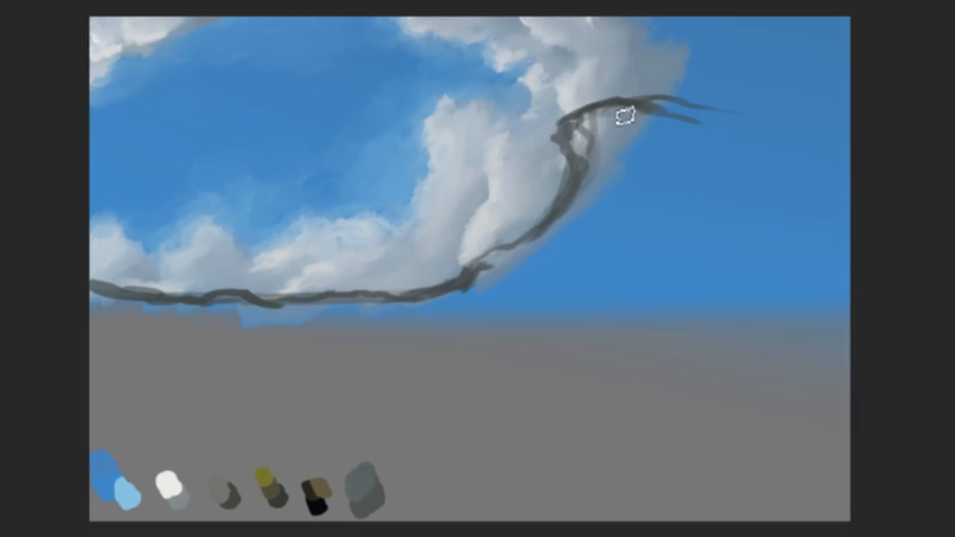
pyautogui.moveTo(625, 115)
pyautogui.mouseDown()
pyautogui.moveTo(581, 124)
pyautogui.moveTo(559, 142)
pyautogui.moveTo(556, 156)
pyautogui.moveTo(582, 172)
pyautogui.moveTo(562, 138)
pyautogui.moveTo(553, 151)
pyautogui.moveTo(577, 182)
pyautogui.moveTo(570, 219)
pyautogui.moveTo(522, 251)
pyautogui.moveTo(575, 189)
pyautogui.moveTo(568, 216)
pyautogui.moveTo(527, 251)
pyautogui.moveTo(490, 258)
pyautogui.moveTo(468, 292)
pyautogui.moveTo(535, 260)
pyautogui.mouseUp()
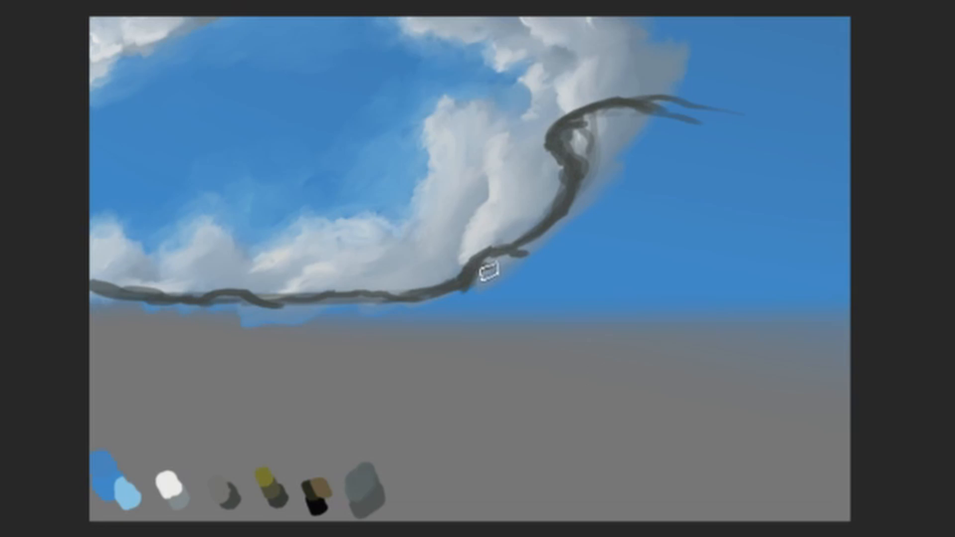
pyautogui.moveTo(488, 271)
pyautogui.mouseDown()
pyautogui.moveTo(561, 232)
pyautogui.moveTo(588, 175)
pyautogui.moveTo(583, 138)
pyautogui.moveTo(583, 160)
pyautogui.moveTo(564, 145)
pyautogui.moveTo(568, 135)
pyautogui.moveTo(552, 146)
pyautogui.moveTo(574, 178)
pyautogui.moveTo(552, 153)
pyautogui.moveTo(606, 120)
pyautogui.moveTo(565, 132)
pyautogui.moveTo(589, 116)
pyautogui.moveTo(595, 133)
pyautogui.moveTo(601, 126)
pyautogui.moveTo(581, 163)
pyautogui.moveTo(597, 193)
pyautogui.moveTo(597, 143)
pyautogui.moveTo(558, 135)
pyautogui.moveTo(636, 101)
pyautogui.moveTo(565, 132)
pyautogui.moveTo(604, 111)
pyautogui.moveTo(642, 117)
pyautogui.mouseUp()
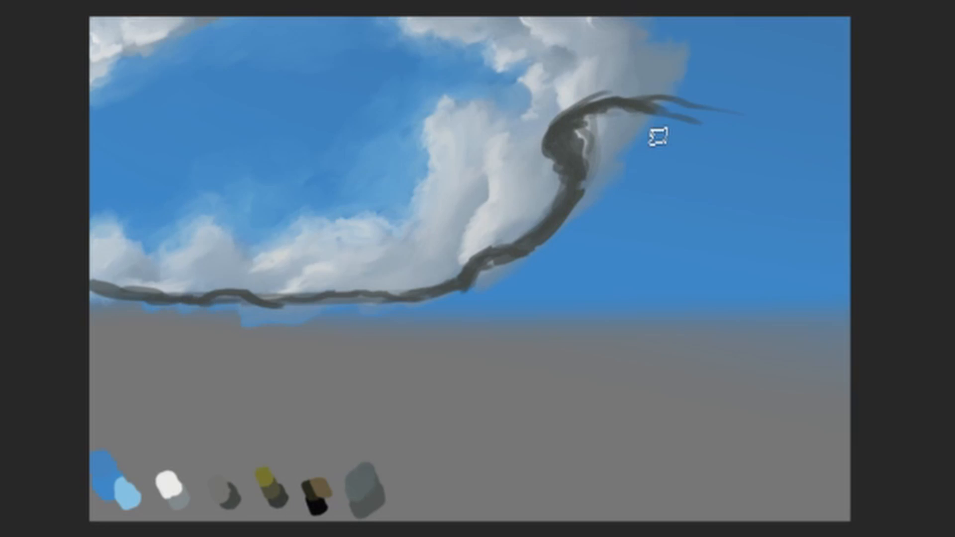
pyautogui.moveTo(687, 90)
pyautogui.mouseDown()
pyautogui.moveTo(624, 103)
pyautogui.moveTo(665, 100)
pyautogui.moveTo(615, 115)
pyautogui.moveTo(646, 132)
pyautogui.mouseUp()
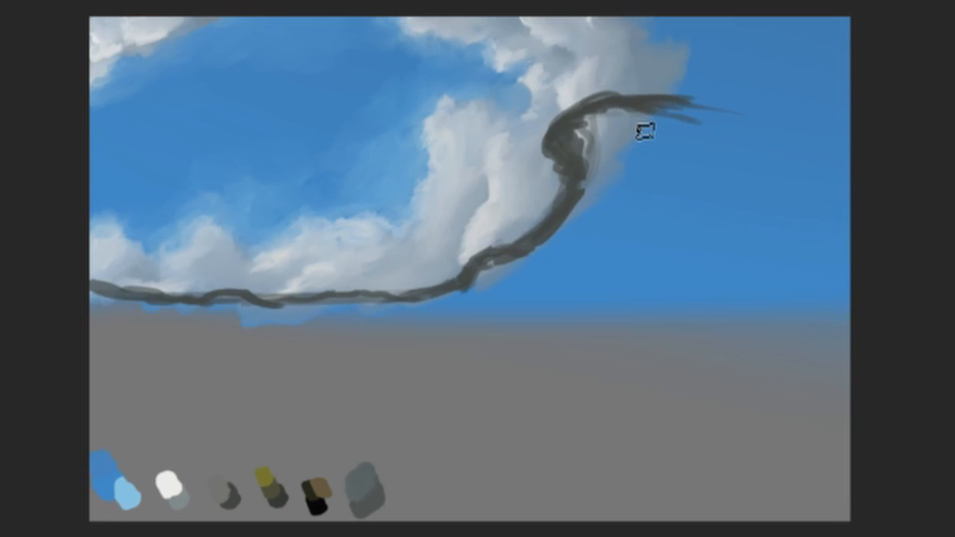
pyautogui.press('Delete')
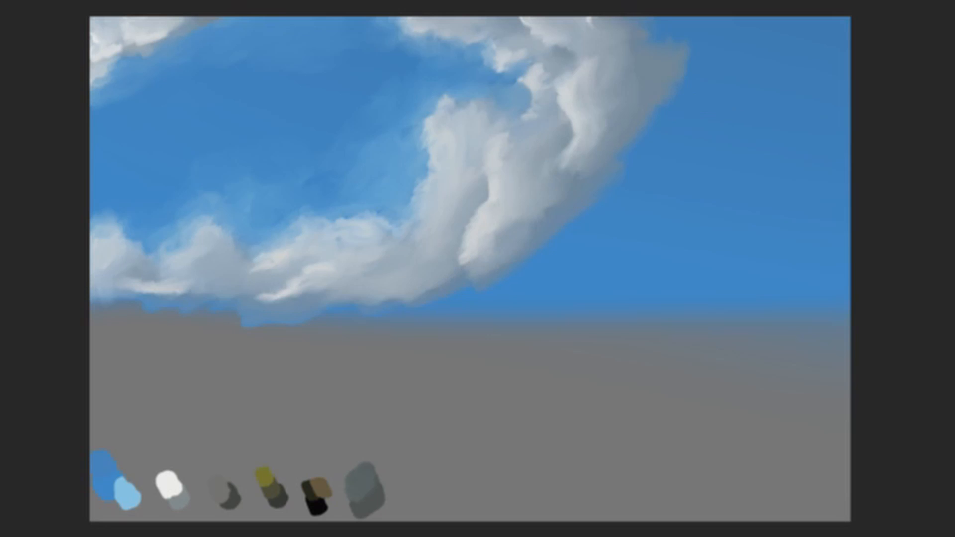
pyautogui.hotkey('ctrl', 'z')
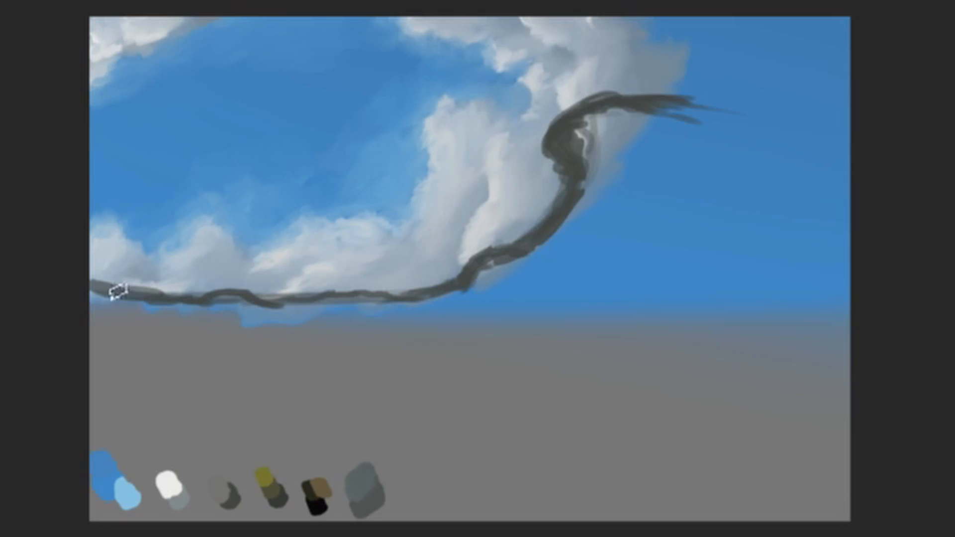
# Thicken the outline's low horizontal section into a solid dark band and widen its rise into the curve.
pyautogui.moveTo(118, 292)
pyautogui.mouseDown()
pyautogui.moveTo(136, 301)
pyautogui.moveTo(107, 291)
pyautogui.moveTo(260, 309)
pyautogui.moveTo(214, 314)
pyautogui.moveTo(134, 304)
pyautogui.moveTo(405, 311)
pyautogui.moveTo(447, 310)
pyautogui.moveTo(470, 291)
pyautogui.mouseUp()
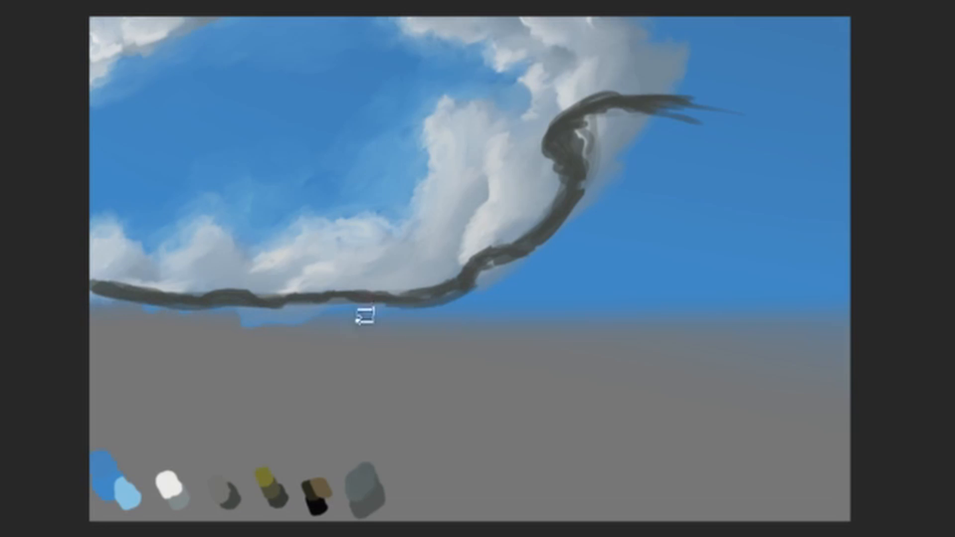
pyautogui.moveTo(365, 315); pyautogui.dragTo(297, 312)
pyautogui.moveTo(82, 278); pyautogui.dragTo(202, 299)
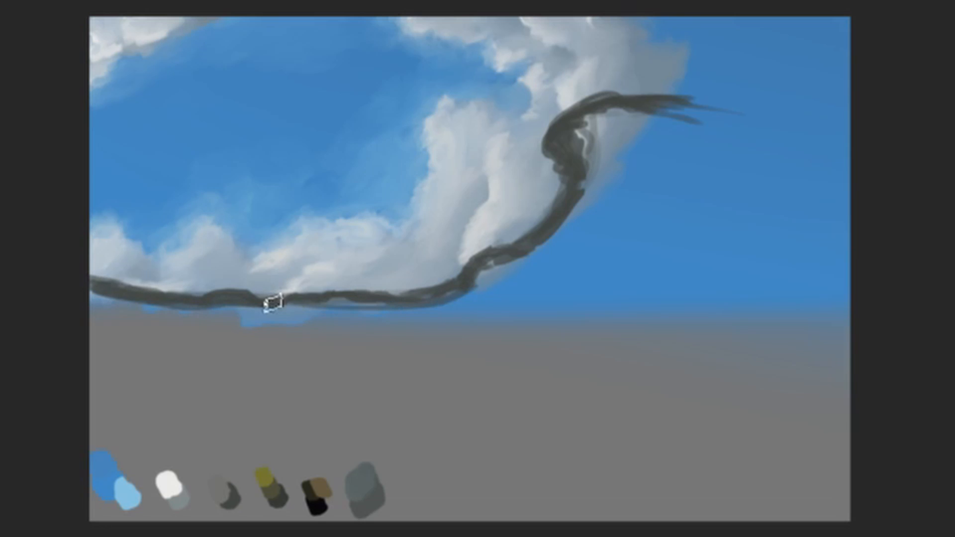
pyautogui.moveTo(273, 302)
pyautogui.mouseDown()
pyautogui.moveTo(264, 316)
pyautogui.moveTo(111, 288)
pyautogui.moveTo(146, 295)
pyautogui.mouseUp()
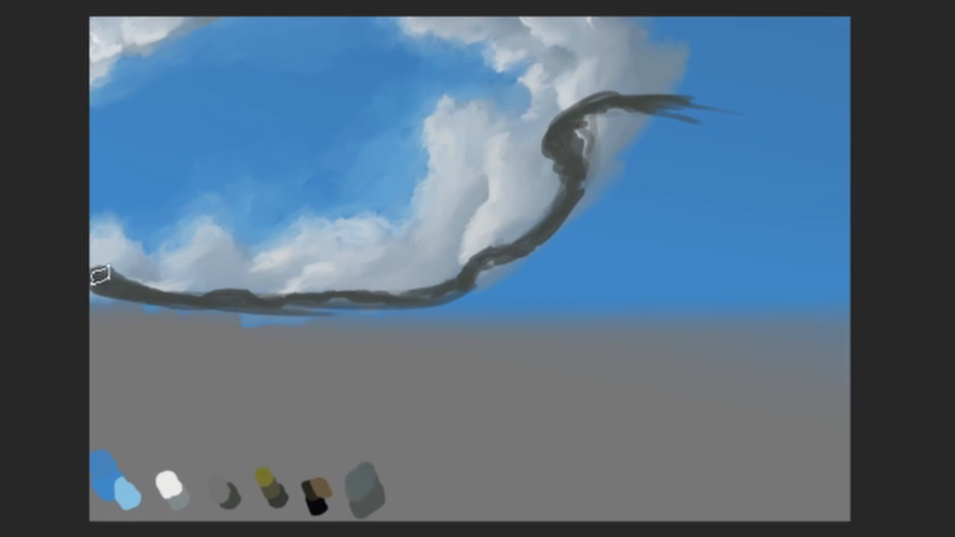
pyautogui.moveTo(100, 275)
pyautogui.mouseDown()
pyautogui.moveTo(127, 296)
pyautogui.moveTo(330, 292)
pyautogui.moveTo(177, 302)
pyautogui.moveTo(358, 302)
pyautogui.moveTo(258, 314)
pyautogui.moveTo(454, 306)
pyautogui.mouseUp()
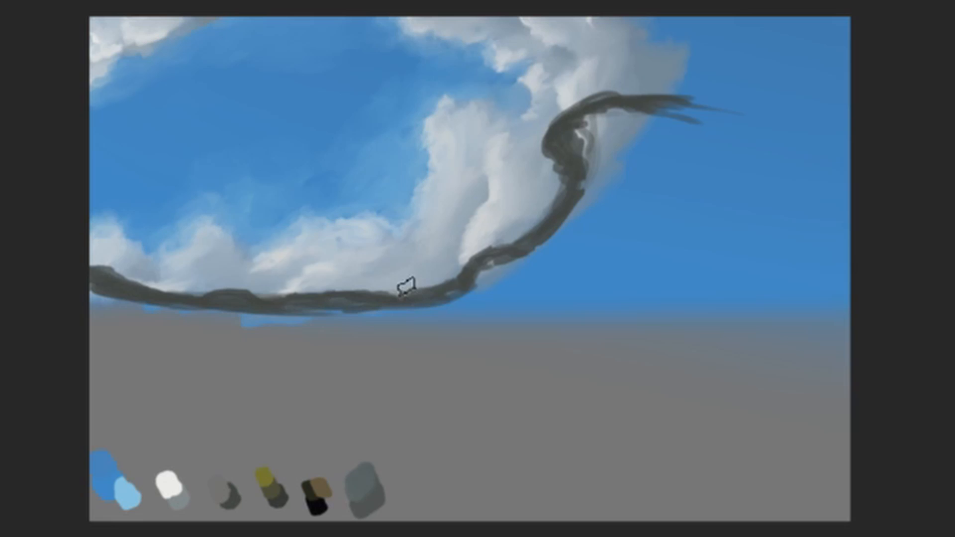
pyautogui.moveTo(377, 297)
pyautogui.mouseDown()
pyautogui.moveTo(458, 281)
pyautogui.moveTo(472, 269)
pyautogui.moveTo(386, 301)
pyautogui.moveTo(504, 255)
pyautogui.mouseUp()
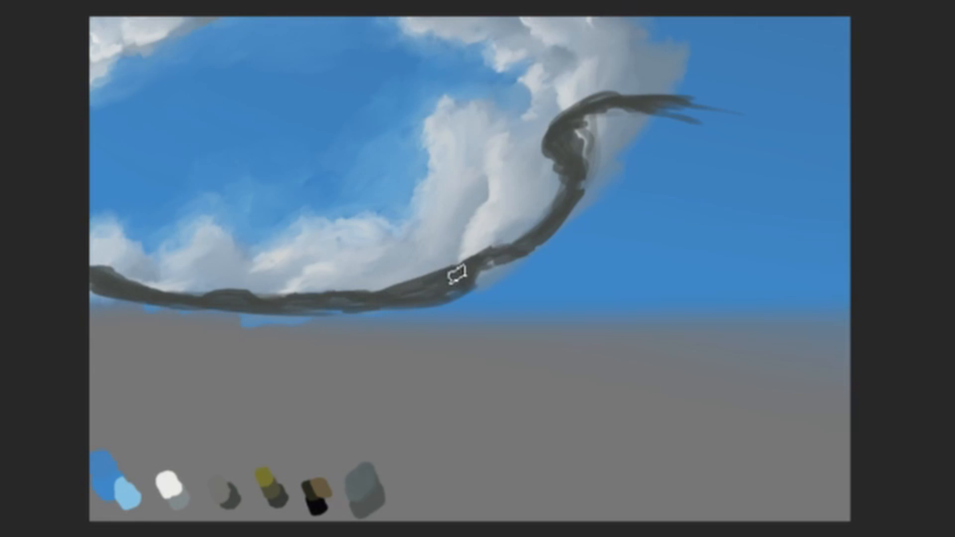
pyautogui.moveTo(456, 275)
pyautogui.mouseDown()
pyautogui.moveTo(505, 258)
pyautogui.moveTo(452, 269)
pyautogui.moveTo(465, 264)
pyautogui.moveTo(473, 283)
pyautogui.moveTo(500, 270)
pyautogui.mouseUp()
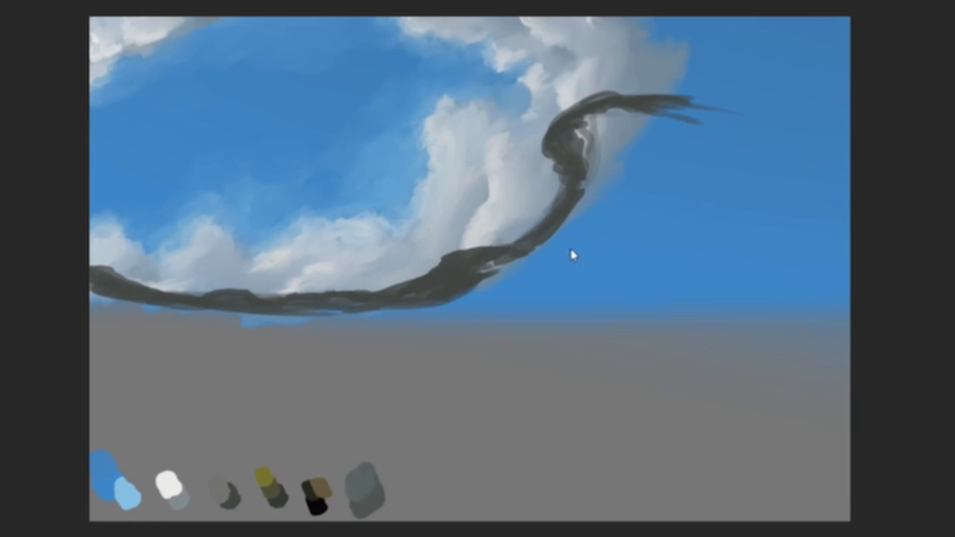
# Block in the landform as a solid dark grey silhouette, filling outward from the curve and below the overhanging top.
pyautogui.moveTo(92, 297)
pyautogui.mouseDown()
pyautogui.moveTo(301, 299)
pyautogui.moveTo(354, 316)
pyautogui.moveTo(330, 312)
pyautogui.moveTo(458, 305)
pyautogui.moveTo(465, 284)
pyautogui.moveTo(501, 273)
pyautogui.moveTo(514, 284)
pyautogui.moveTo(445, 303)
pyautogui.moveTo(298, 320)
pyautogui.moveTo(160, 308)
pyautogui.mouseUp()
pyautogui.moveTo(572, 219)
pyautogui.mouseDown()
pyautogui.moveTo(541, 255)
pyautogui.moveTo(598, 190)
pyautogui.moveTo(583, 160)
pyautogui.moveTo(610, 117)
pyautogui.moveTo(684, 111)
pyautogui.mouseUp()
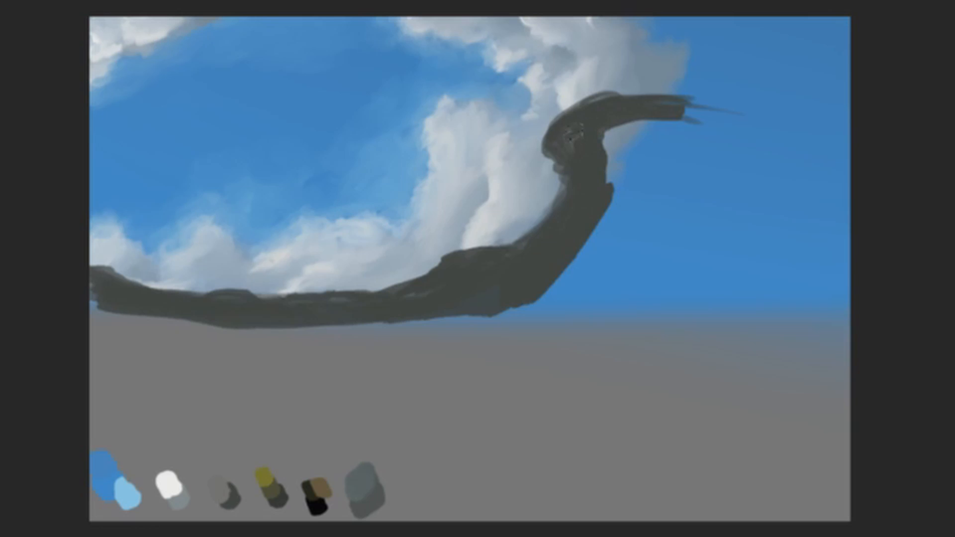
pyautogui.moveTo(626, 103)
pyautogui.mouseDown()
pyautogui.moveTo(585, 124)
pyautogui.moveTo(688, 114)
pyautogui.moveTo(646, 112)
pyautogui.moveTo(656, 124)
pyautogui.moveTo(603, 156)
pyautogui.moveTo(590, 180)
pyautogui.moveTo(614, 179)
pyautogui.moveTo(687, 118)
pyautogui.moveTo(697, 130)
pyautogui.moveTo(624, 192)
pyautogui.mouseUp()
pyautogui.moveTo(697, 131)
pyautogui.mouseDown()
pyautogui.moveTo(678, 170)
pyautogui.moveTo(572, 291)
pyautogui.mouseUp()
pyautogui.moveTo(554, 145)
pyautogui.mouseDown()
pyautogui.moveTo(595, 114)
pyautogui.moveTo(563, 121)
pyautogui.moveTo(546, 144)
pyautogui.moveTo(573, 115)
pyautogui.moveTo(631, 113)
pyautogui.moveTo(577, 108)
pyautogui.moveTo(654, 107)
pyautogui.mouseUp()
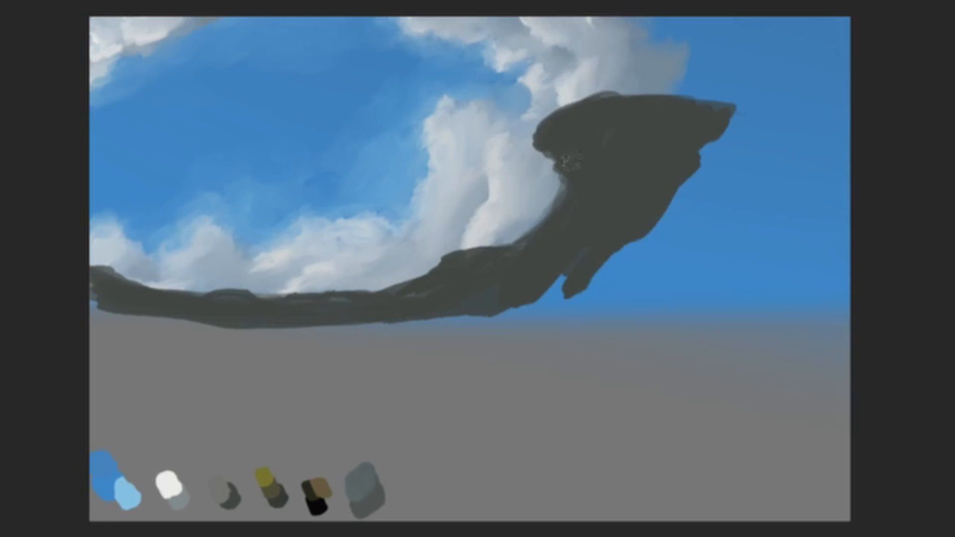
pyautogui.moveTo(597, 262); pyautogui.dragTo(517, 313)
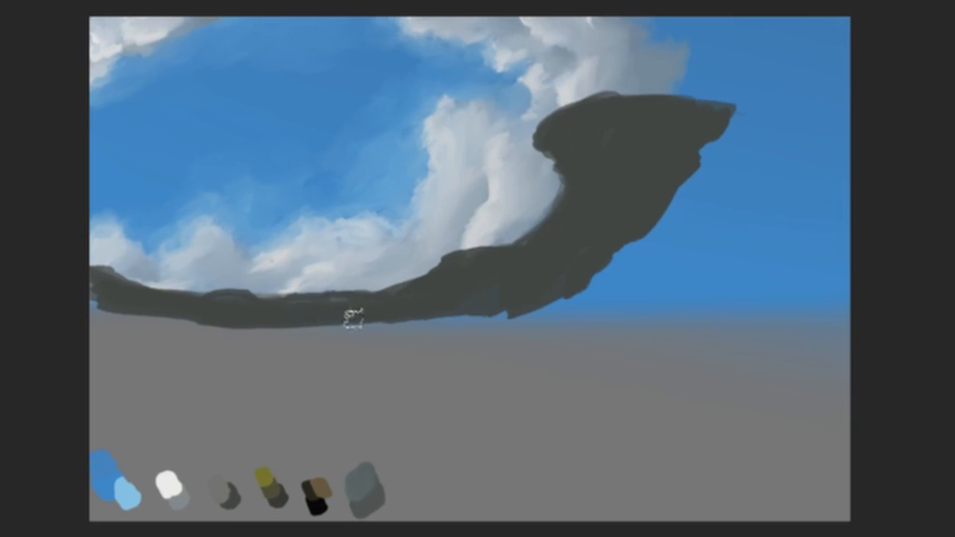
pyautogui.moveTo(535, 302)
pyautogui.mouseDown()
pyautogui.moveTo(473, 306)
pyautogui.moveTo(516, 309)
pyautogui.mouseUp()
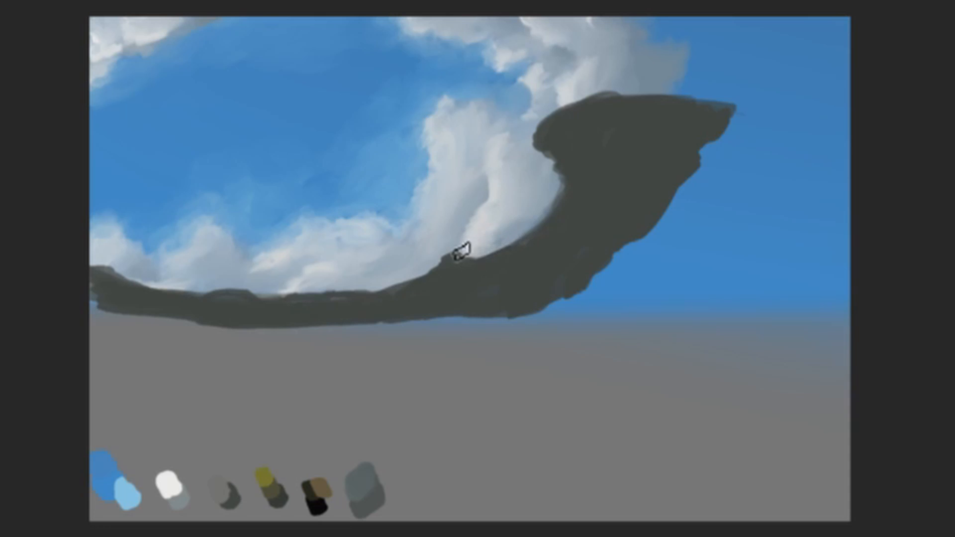
# Trim the silhouette's inner edge against the cloud with the Eraser to refine the curve into the low band.
pyautogui.moveTo(462, 253); pyautogui.dragTo(516, 247)
pyautogui.moveTo(558, 208)
pyautogui.mouseDown()
pyautogui.moveTo(548, 235)
pyautogui.moveTo(520, 253)
pyautogui.moveTo(505, 260)
pyautogui.moveTo(541, 233)
pyautogui.moveTo(458, 267)
pyautogui.mouseUp()
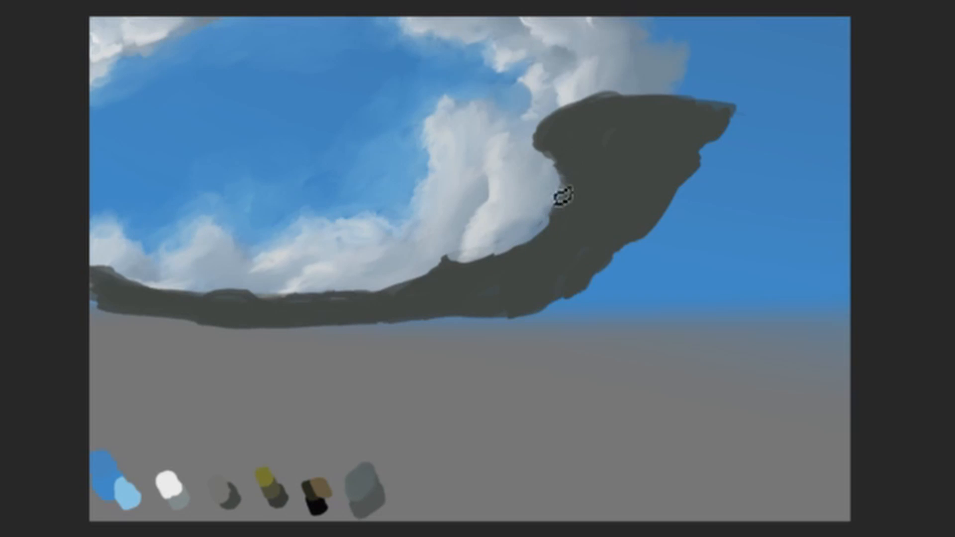
pyautogui.moveTo(450, 271)
pyautogui.mouseDown()
pyautogui.moveTo(394, 302)
pyautogui.moveTo(377, 300)
pyautogui.mouseUp()
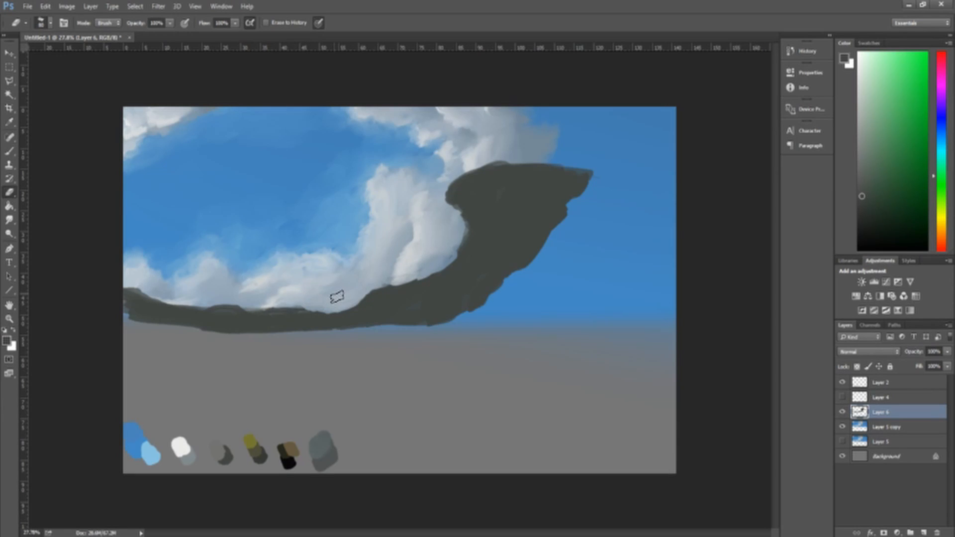
# Duplicate the landform's Layer 6 and clip the copy to the original as a clipping mask.
pyautogui.press('b')
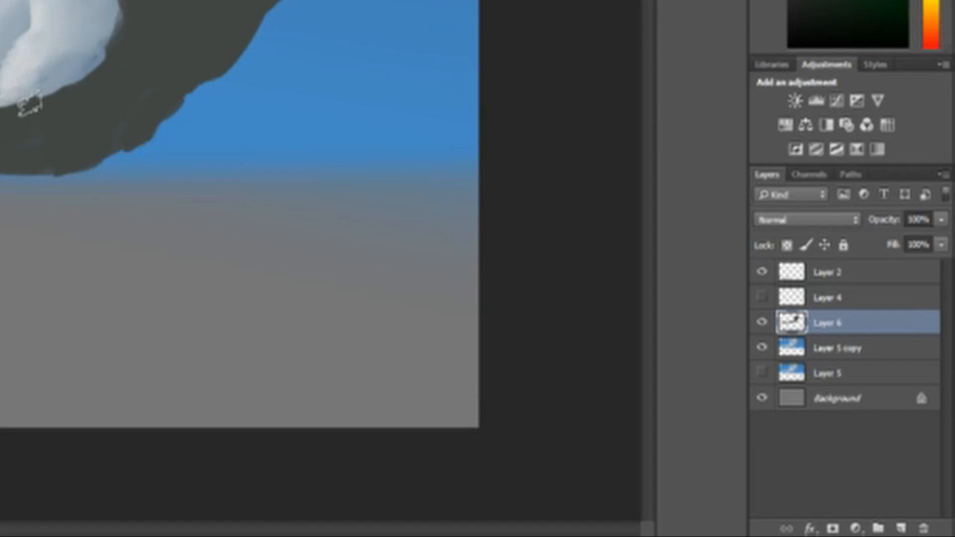
pyautogui.click(894, 529)
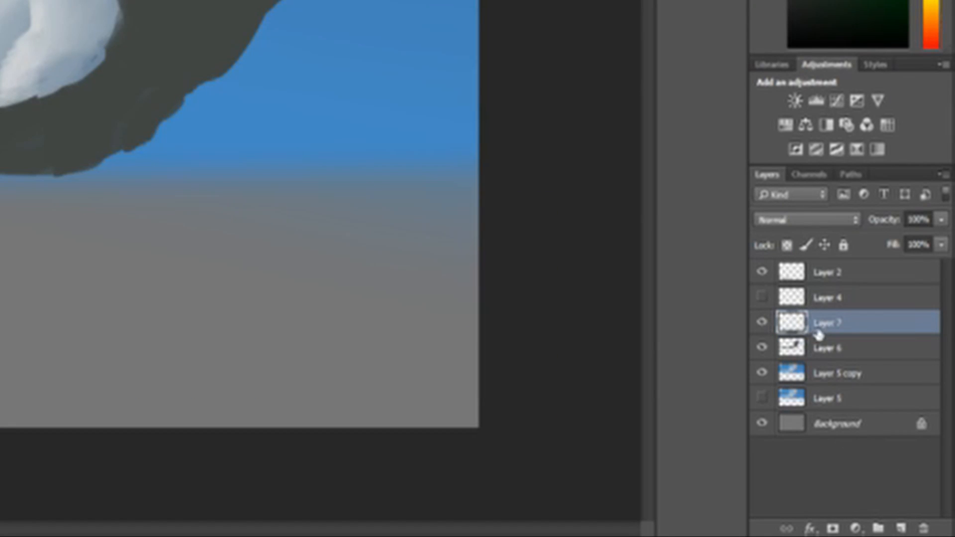
pyautogui.hotkey('ctrl', 'e')
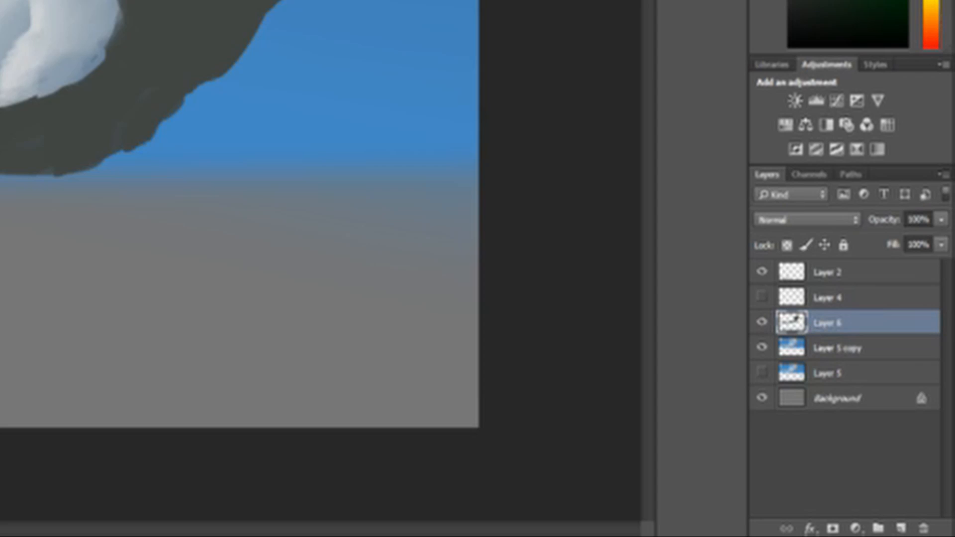
pyautogui.hotkey('ctrl', 'u')
pyautogui.press('Return')
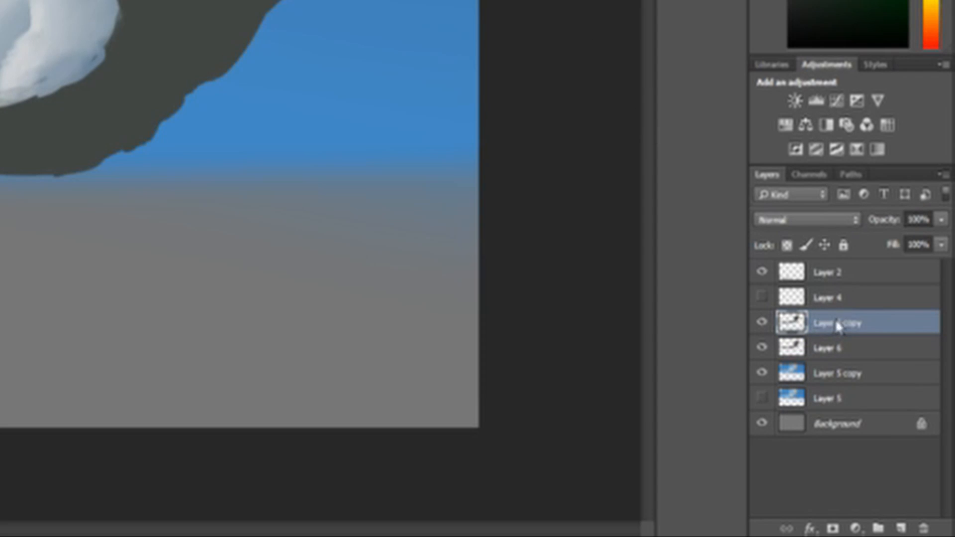
pyautogui.hotkey('ctrl', 'alt', 'g')
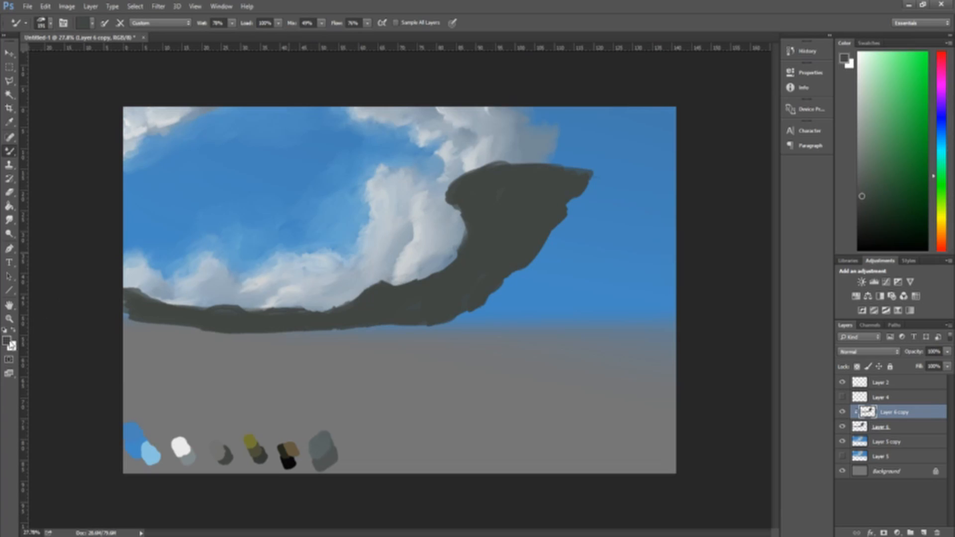
# Paint lighter grey rocky texture over the landform with the Mixer Brush, following the low band and the overhanging curve.
pyautogui.press('i')
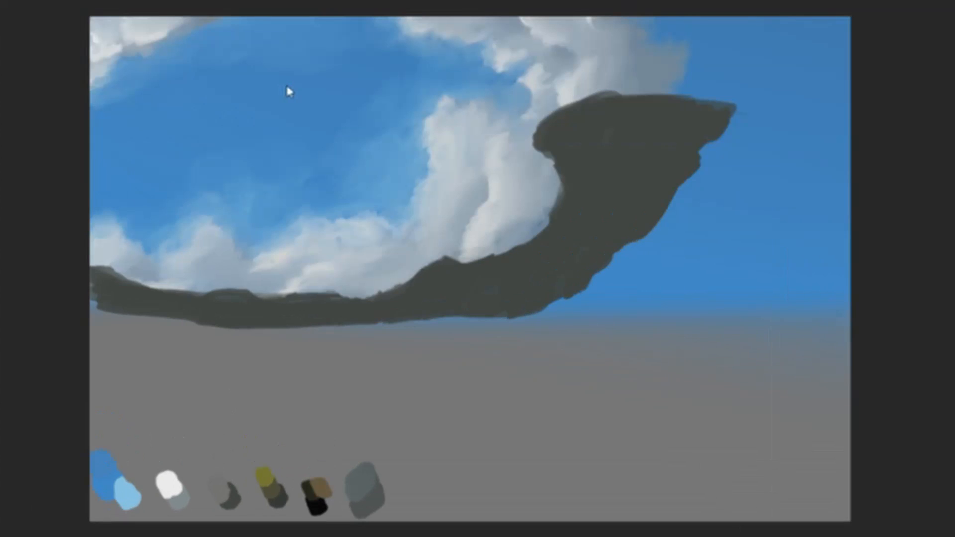
pyautogui.moveTo(77, 295)
pyautogui.mouseDown()
pyautogui.moveTo(262, 315)
pyautogui.moveTo(164, 317)
pyautogui.mouseUp()
pyautogui.moveTo(327, 291); pyautogui.dragTo(164, 301)
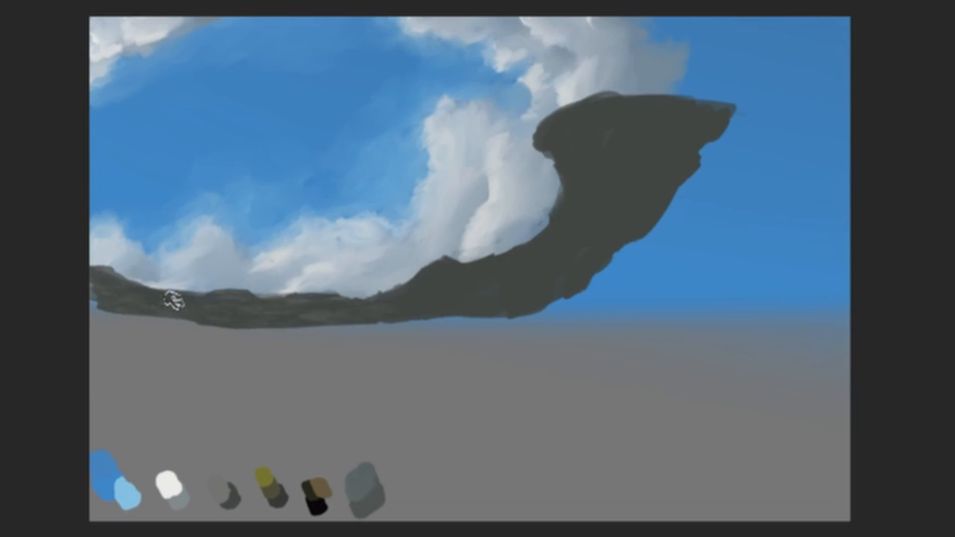
pyautogui.moveTo(301, 315); pyautogui.dragTo(329, 314)
pyautogui.moveTo(576, 214)
pyautogui.mouseDown()
pyautogui.moveTo(531, 247)
pyautogui.moveTo(565, 157)
pyautogui.moveTo(482, 257)
pyautogui.moveTo(558, 177)
pyautogui.moveTo(478, 248)
pyautogui.mouseUp()
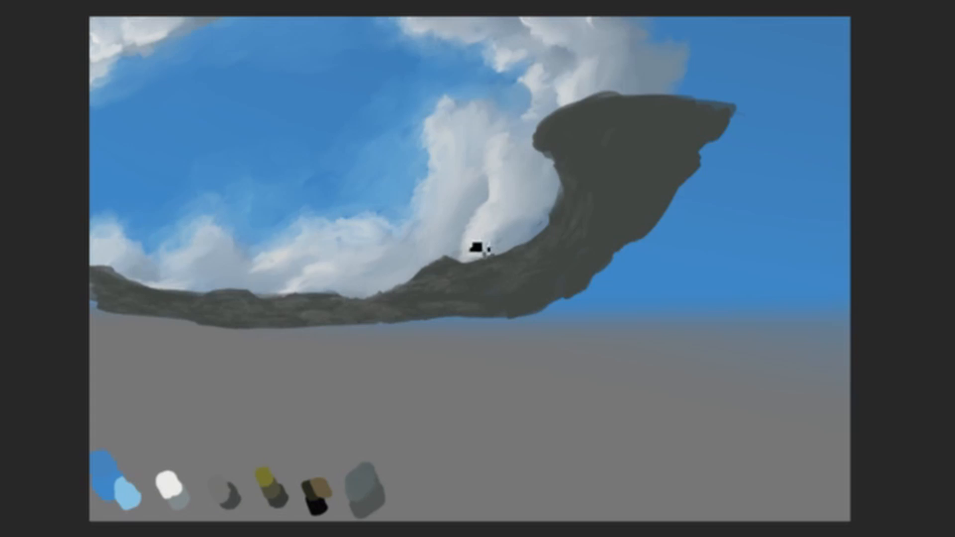
pyautogui.moveTo(547, 143)
pyautogui.mouseDown()
pyautogui.moveTo(623, 153)
pyautogui.moveTo(578, 139)
pyautogui.moveTo(653, 175)
pyautogui.moveTo(577, 157)
pyautogui.moveTo(609, 119)
pyautogui.moveTo(648, 148)
pyautogui.moveTo(713, 134)
pyautogui.moveTo(596, 148)
pyautogui.moveTo(647, 199)
pyautogui.moveTo(601, 179)
pyautogui.moveTo(636, 195)
pyautogui.moveTo(601, 232)
pyautogui.moveTo(642, 183)
pyautogui.moveTo(635, 136)
pyautogui.moveTo(622, 233)
pyautogui.mouseUp()
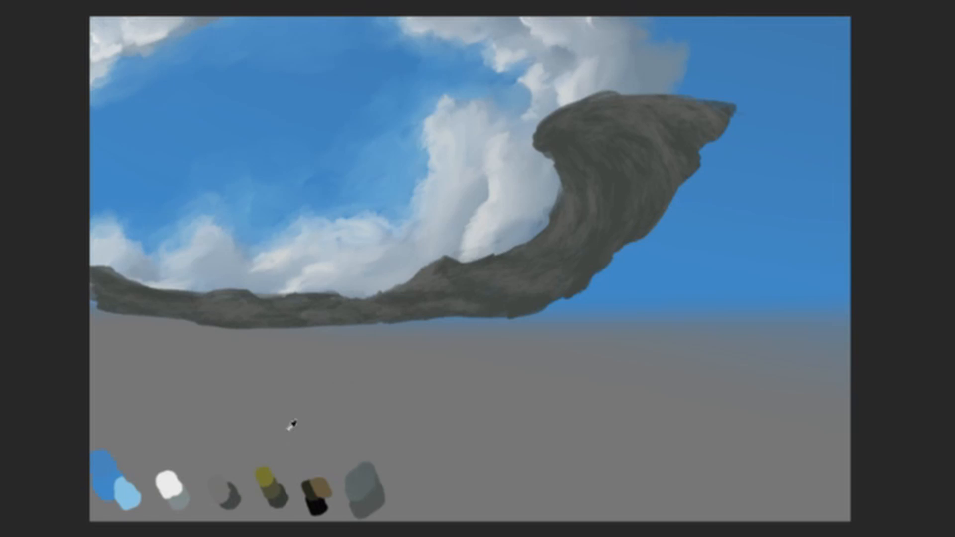
# Tint the landform with brown and olive strokes, and merge its layers down into Layer 5 copy.
pyautogui.keyDown('alt'); pyautogui.click(225, 472); pyautogui.keyUp('alt')
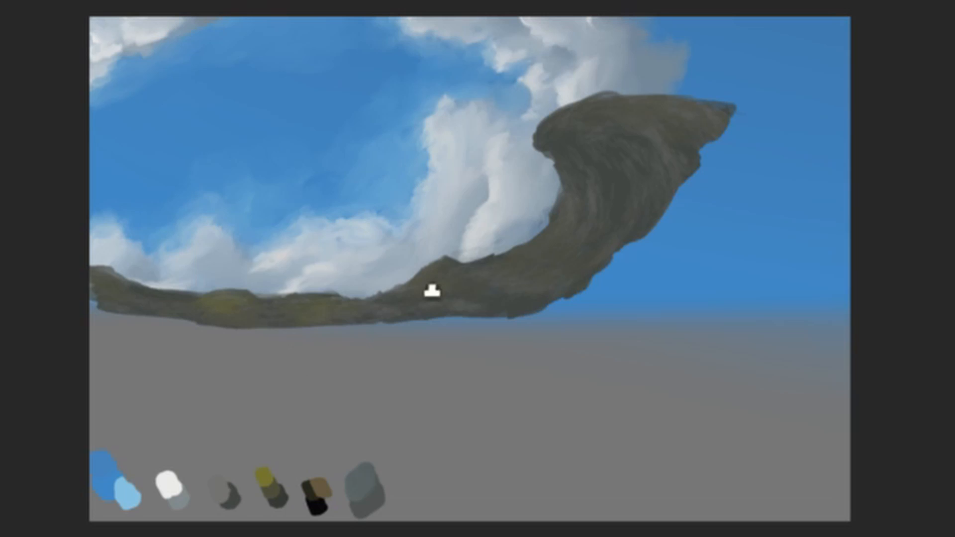
pyautogui.moveTo(439, 282); pyautogui.dragTo(442, 281)
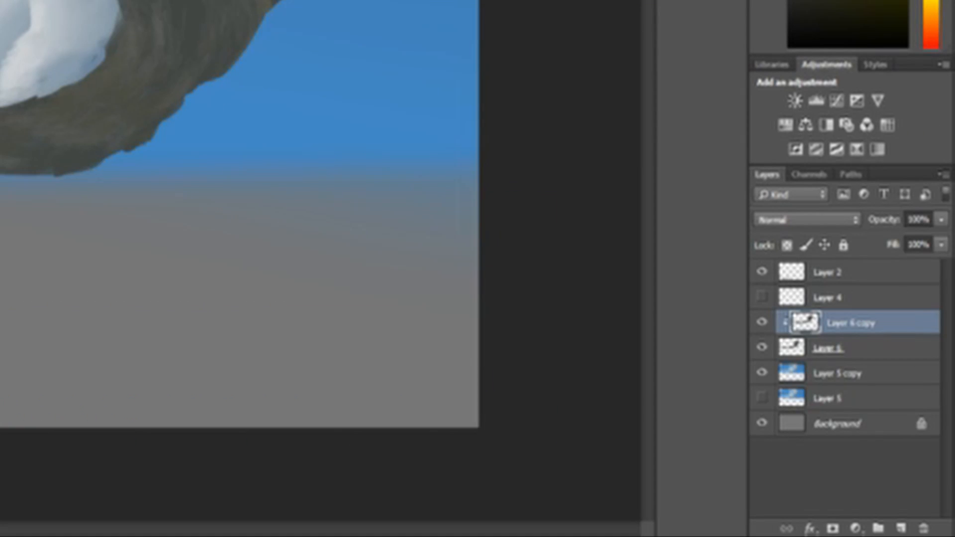
pyautogui.hotkey('ctrl', 'e')
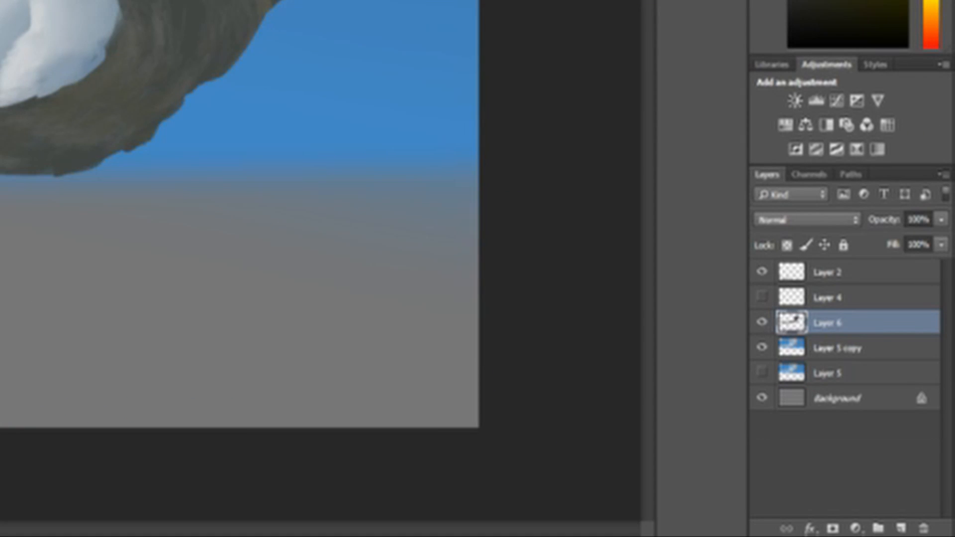
pyautogui.hotkey('ctrl', 'e')
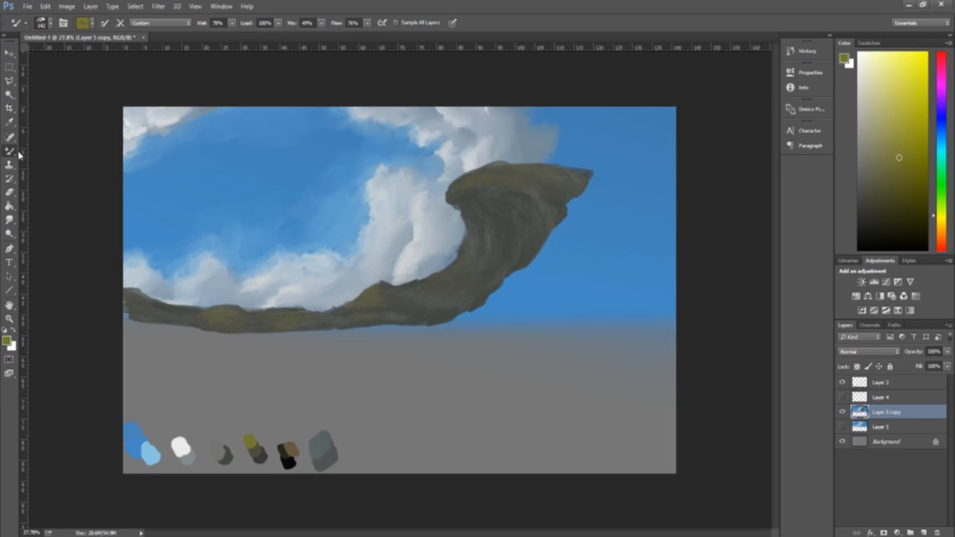
# Brush soft grey haze along the underside of the band and curve with the regular Brush at 57% opacity.
pyautogui.hotkey('shift', 'b')
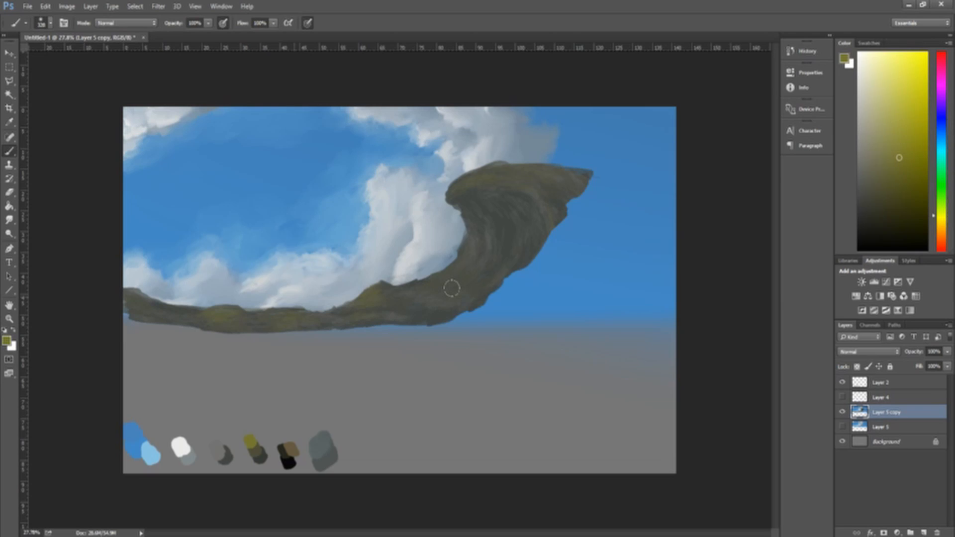
pyautogui.press('i')
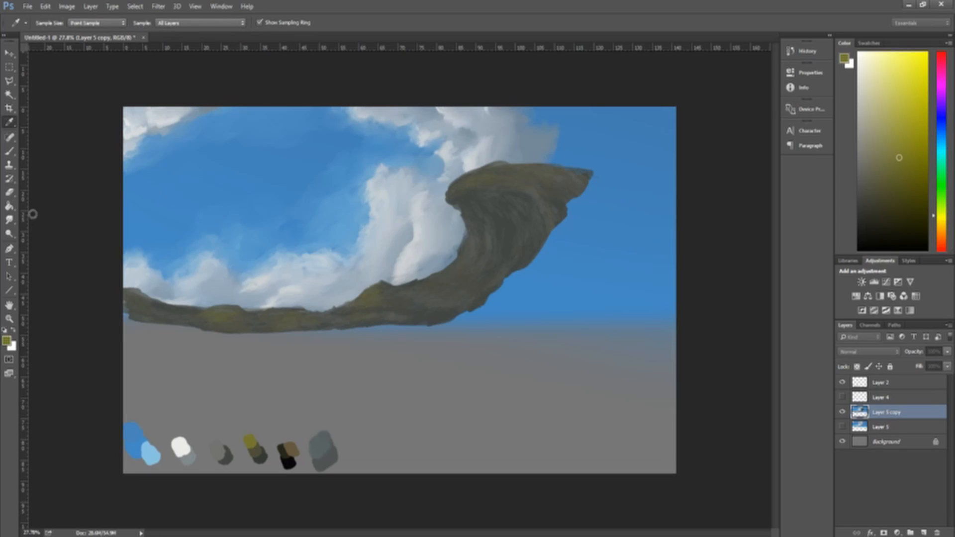
pyautogui.press('b')
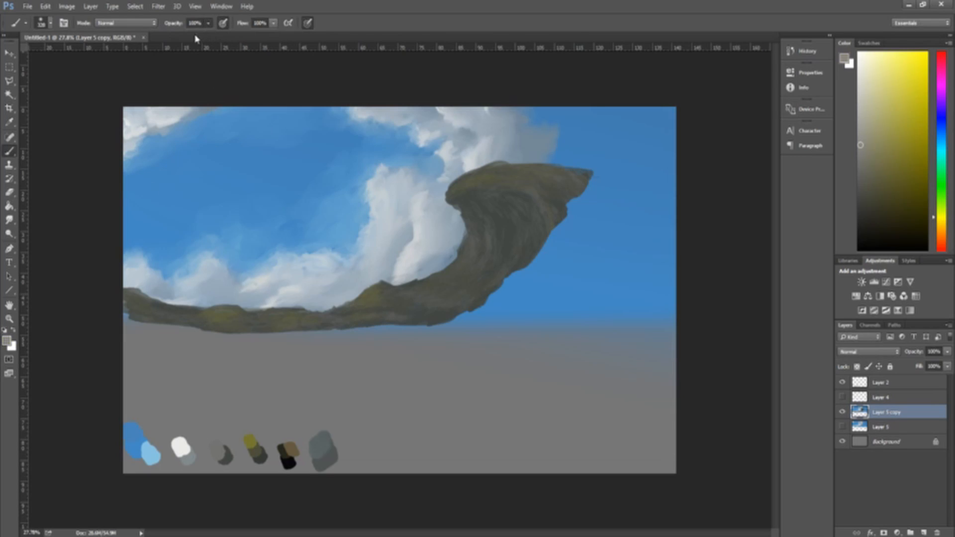
pyautogui.press('5')
pyautogui.press('7')
pyautogui.moveTo(257, 339)
pyautogui.mouseDown()
pyautogui.moveTo(507, 306)
pyautogui.moveTo(532, 264)
pyautogui.moveTo(407, 331)
pyautogui.moveTo(268, 362)
pyautogui.mouseUp()
# Sample the sky blue and glaze it faintly below the landform's band at 15% brush opacity.
pyautogui.press('i')
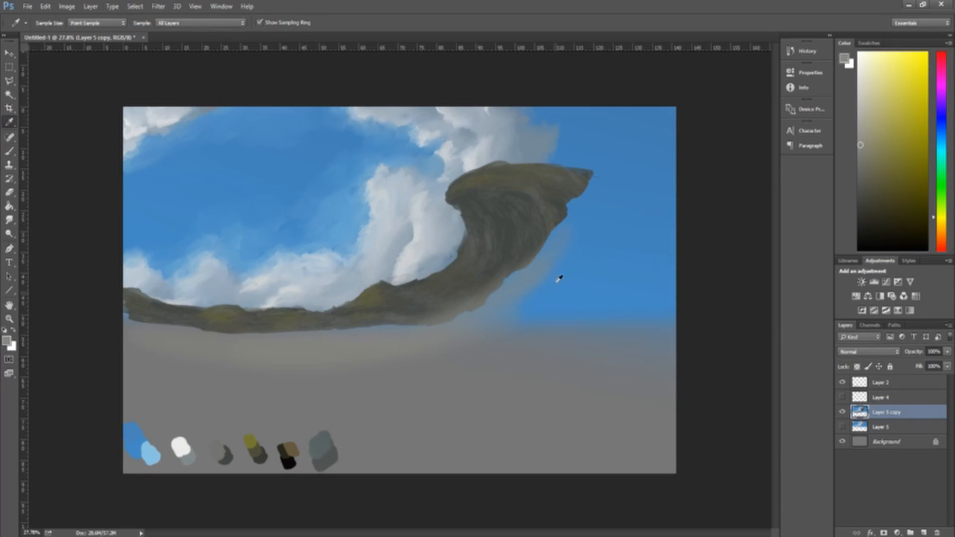
pyautogui.click(559, 279)
pyautogui.press('b')
pyautogui.moveTo(512, 250)
pyautogui.mouseDown()
pyautogui.moveTo(345, 344)
pyautogui.moveTo(288, 328)
pyautogui.mouseUp()
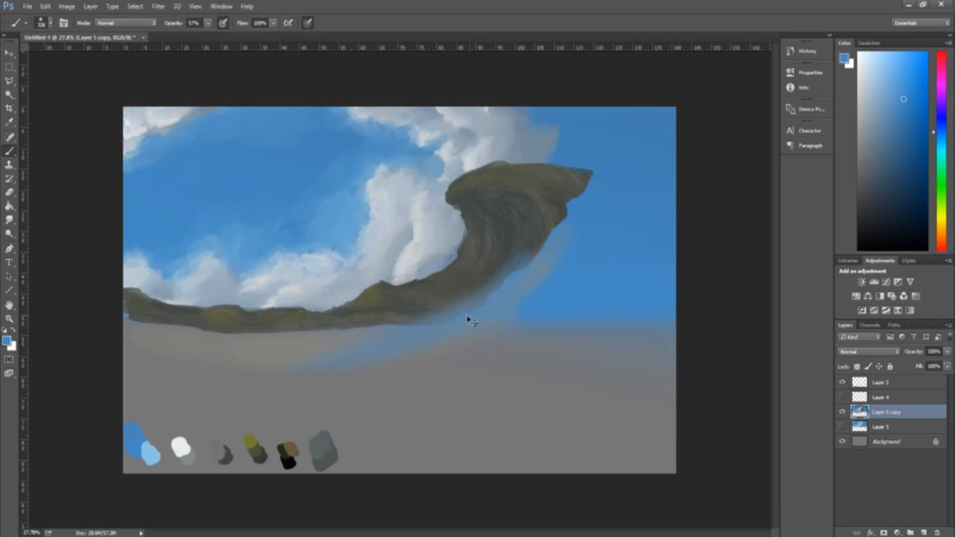
pyautogui.hotkey('ctrl', 'z')
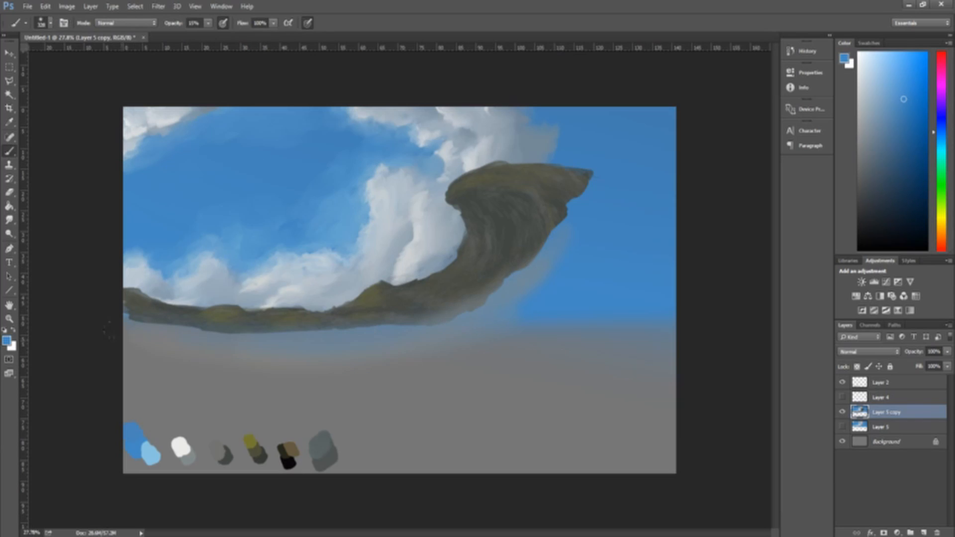
# Blend the landform's lower edge into the haze with teal-grey and dark grey sampled from the rock.
pyautogui.press('i')
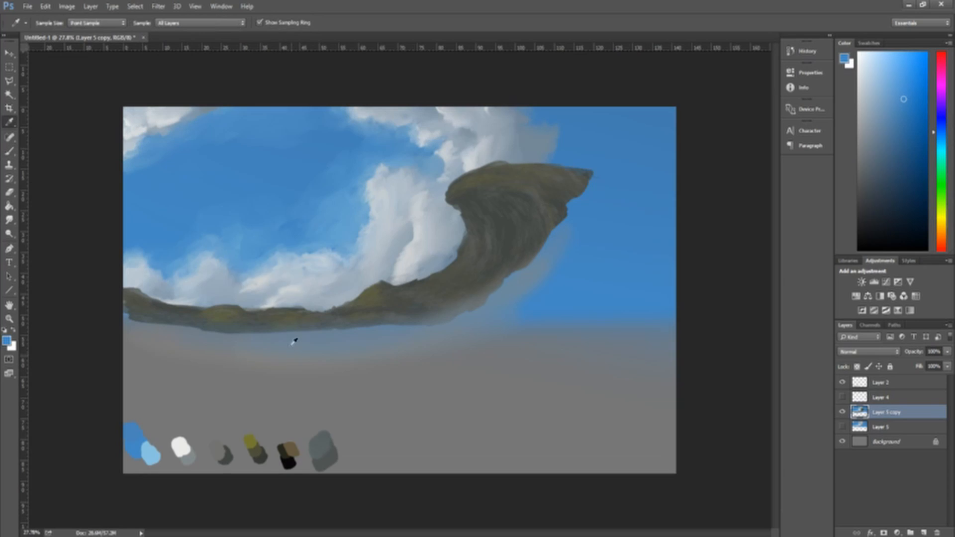
pyautogui.click(301, 313)
pyautogui.press('b')
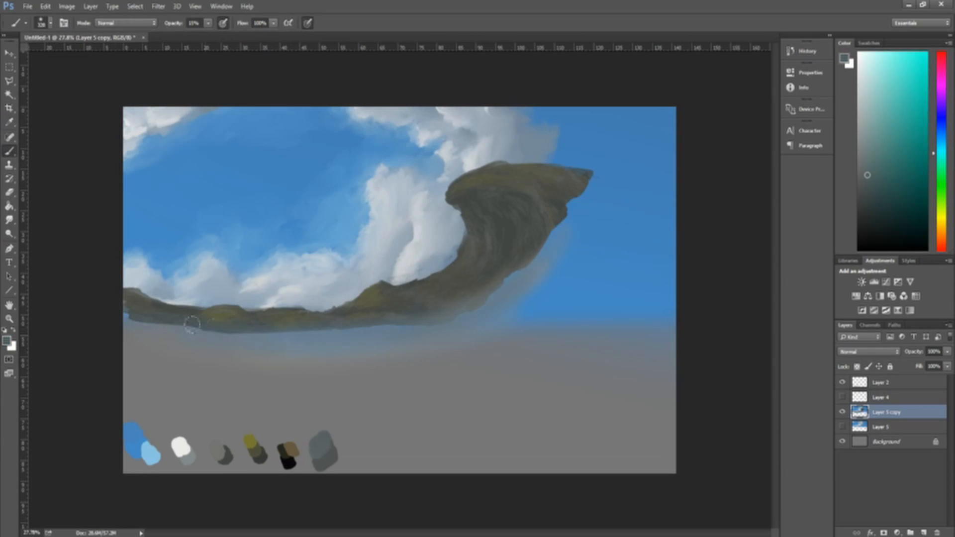
pyautogui.press('i')
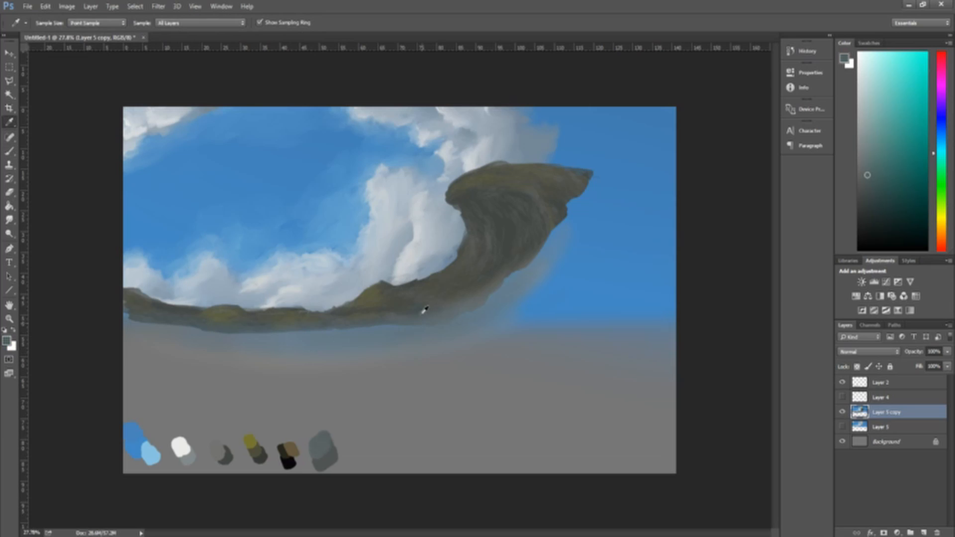
pyautogui.click(444, 298)
pyautogui.press('b')
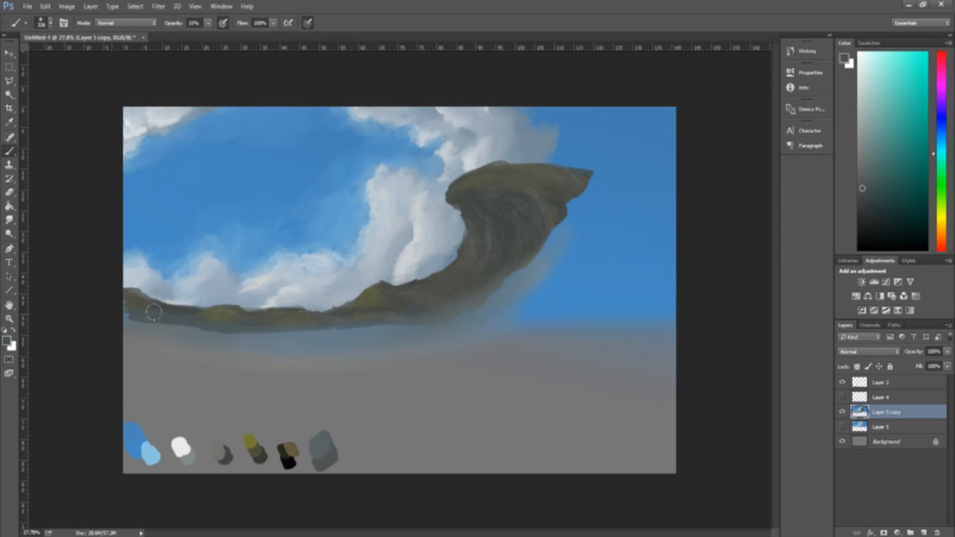
# Build up a sampled blue-grey mist beneath the band and outer curve, raising brush opacity to 40%.
pyautogui.press('i')
pyautogui.click(171, 320)
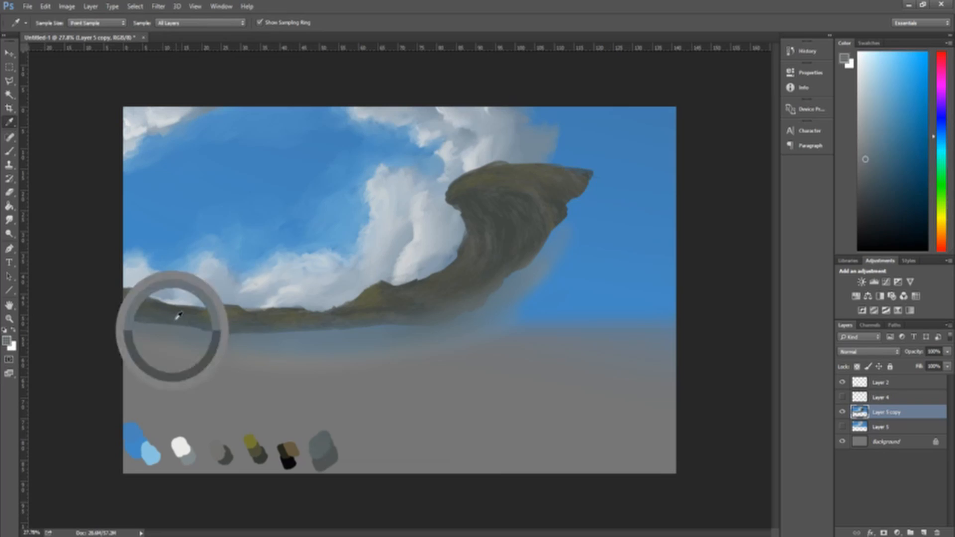
pyautogui.click(158, 314)
pyautogui.press('b')
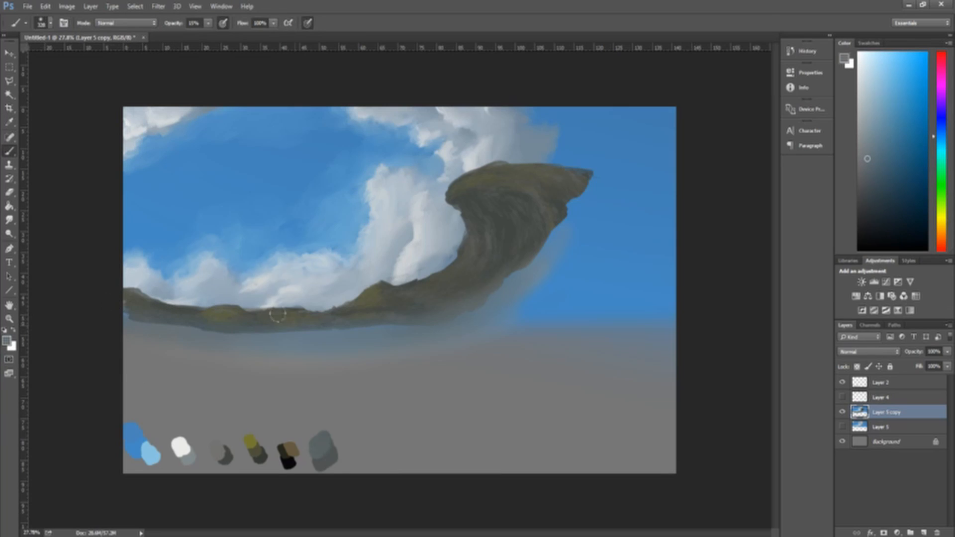
pyautogui.press('4')
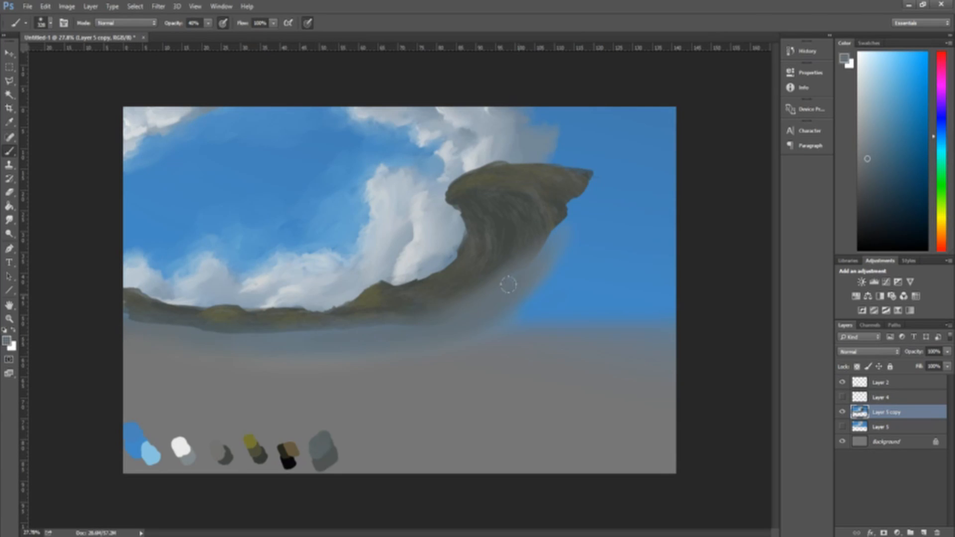
# Sweep pale blue-grey mist along the landform's underside, from the outer curve across the low band.
pyautogui.keyDown('alt'); pyautogui.click(255, 325); pyautogui.keyUp('alt')
pyautogui.moveTo(227, 326); pyautogui.dragTo(485, 317)
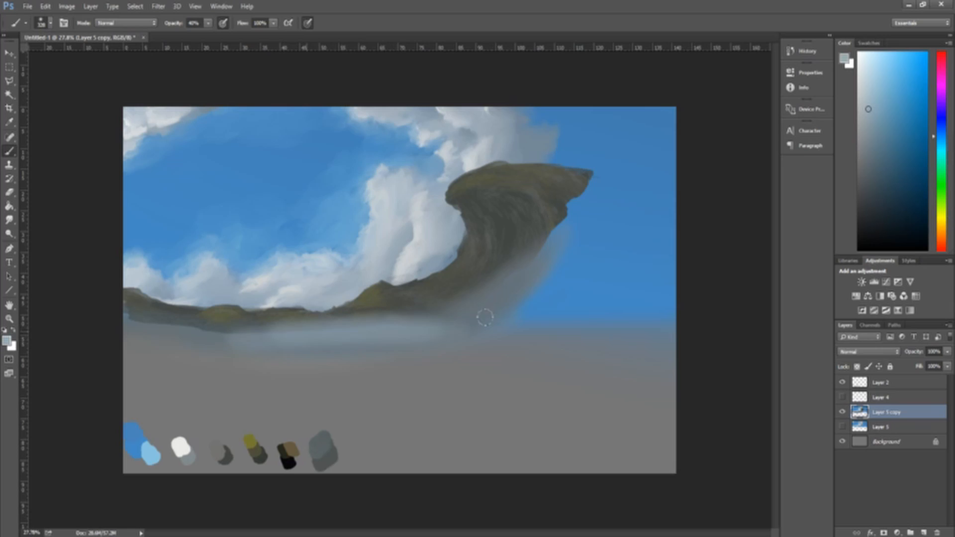
pyautogui.hotkey('ctrl', 'z')
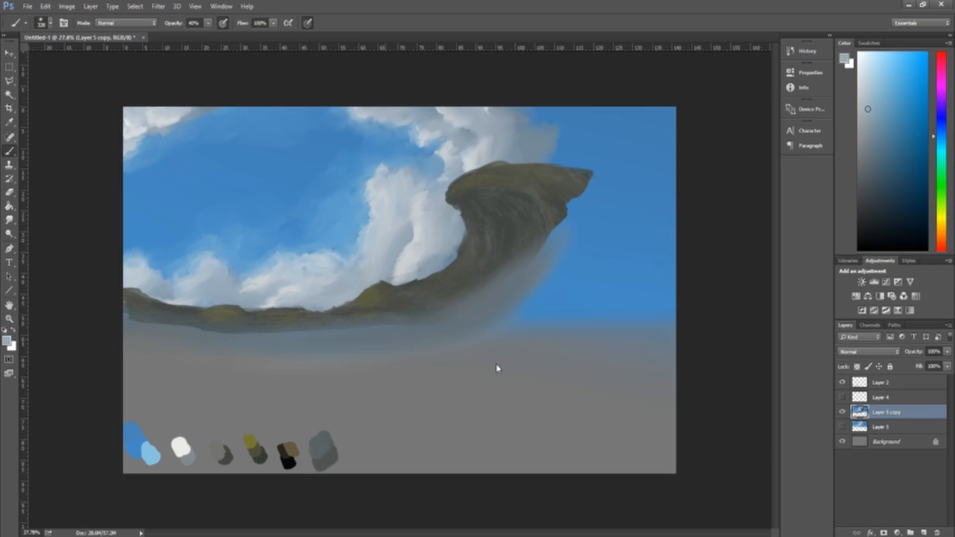
pyautogui.moveTo(548, 244)
pyautogui.mouseDown()
pyautogui.moveTo(400, 332)
pyautogui.moveTo(278, 341)
pyautogui.mouseUp()
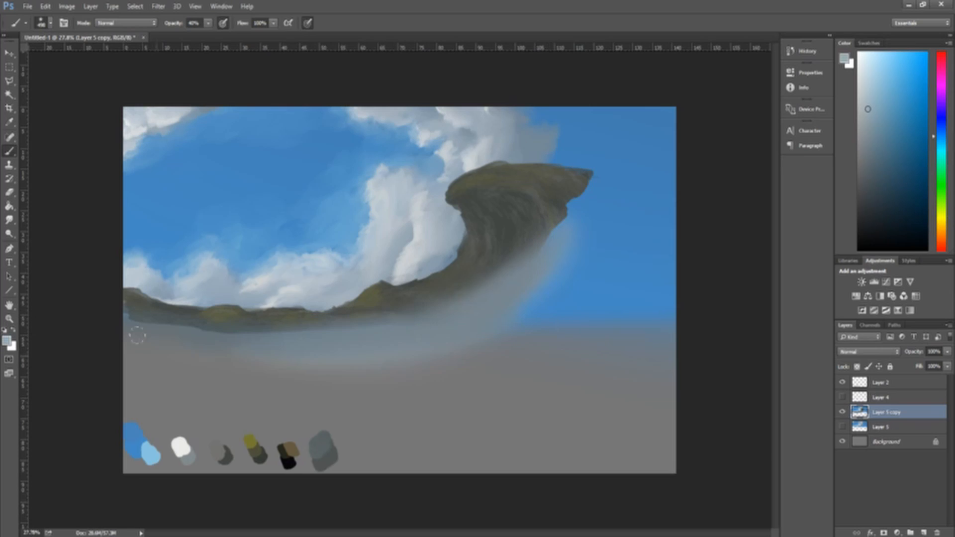
pyautogui.hotkey('ctrl', 'z')
pyautogui.moveTo(490, 293); pyautogui.dragTo(130, 347)
pyautogui.moveTo(85, 298); pyautogui.dragTo(490, 274)
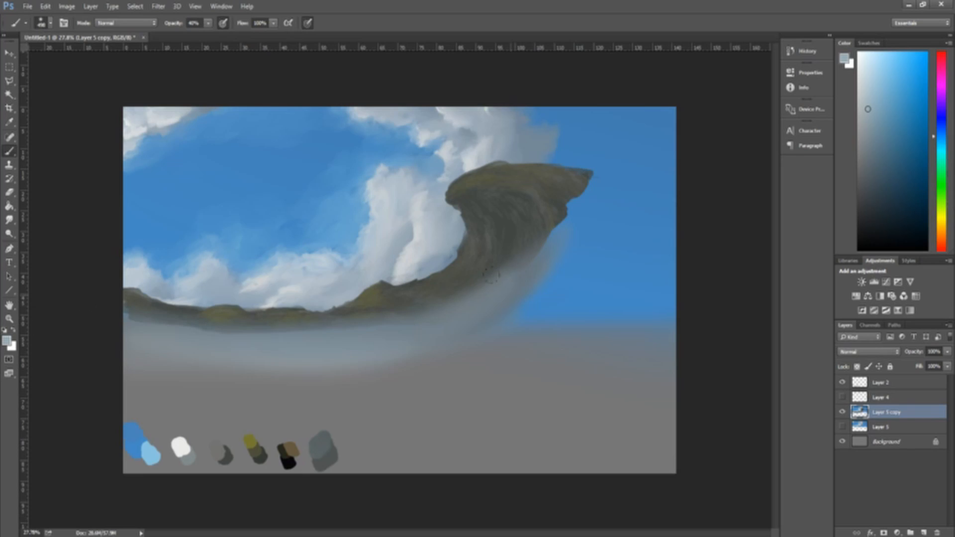
# Sample a mid blue-grey from the mist and soften the band's lower edge and the outer edge below the tip.
pyautogui.press('i')
pyautogui.click(304, 326)
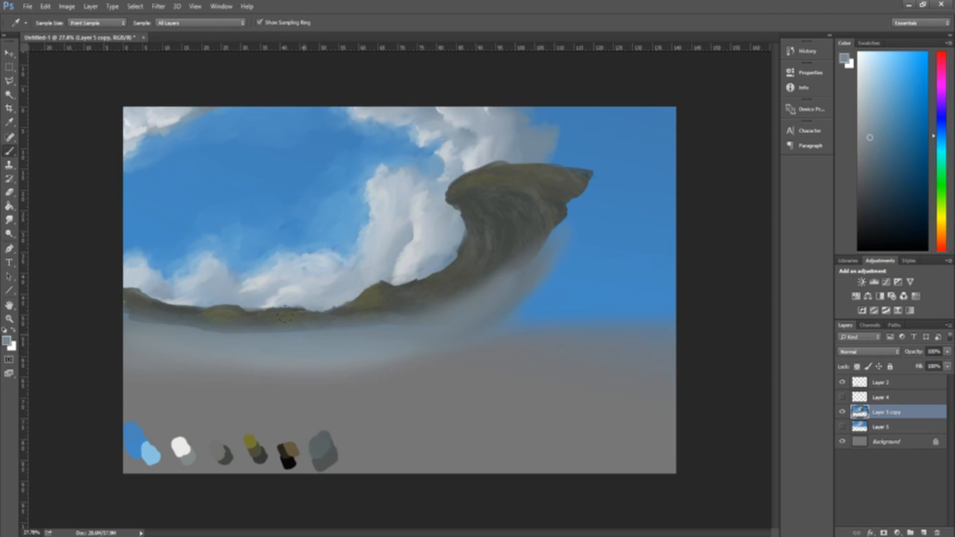
pyautogui.press('b')
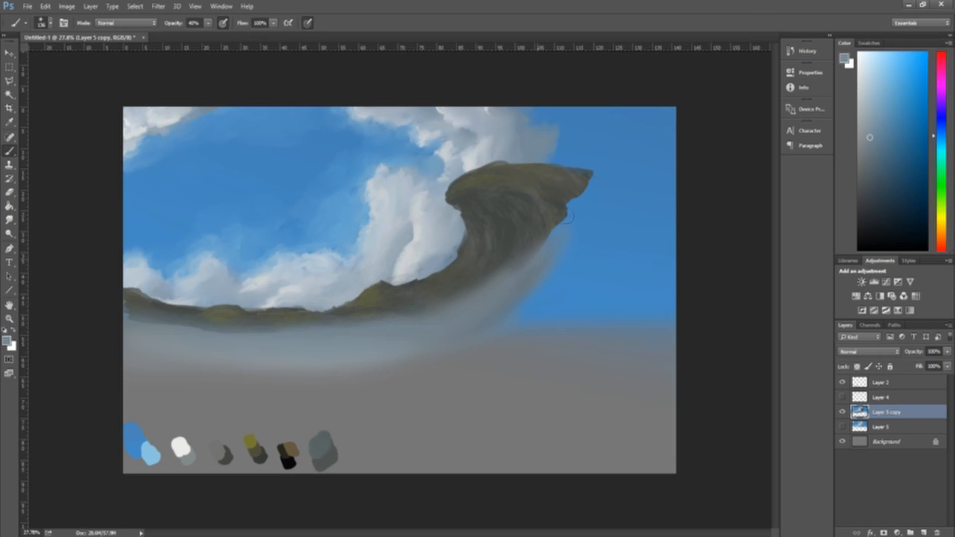
pyautogui.moveTo(553, 240); pyautogui.dragTo(595, 191)
# Sample the shadowed cloud's blue-grey and veil the landform's pointed tip and upper outer edge in mist.
pyautogui.press('i')
pyautogui.click(529, 124)
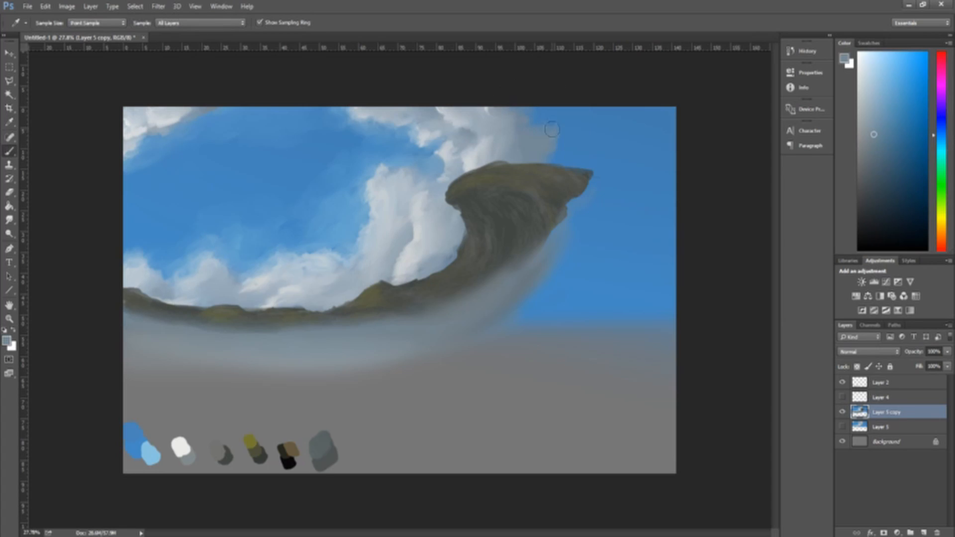
pyautogui.press('b')
pyautogui.moveTo(586, 174); pyautogui.dragTo(556, 237)
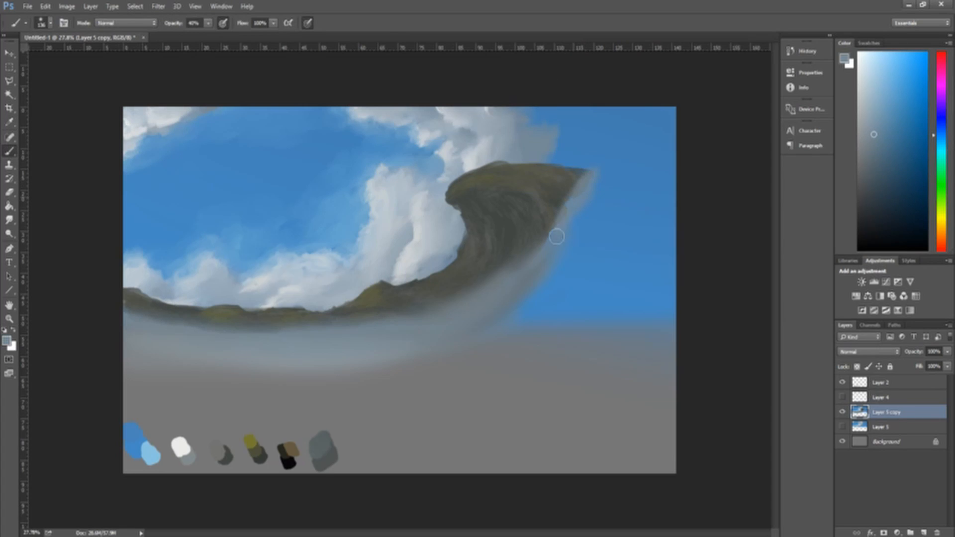
pyautogui.moveTo(575, 176); pyautogui.dragTo(570, 194)
pyautogui.moveTo(567, 187)
pyautogui.mouseDown()
pyautogui.moveTo(563, 150)
pyautogui.moveTo(580, 177)
pyautogui.mouseUp()
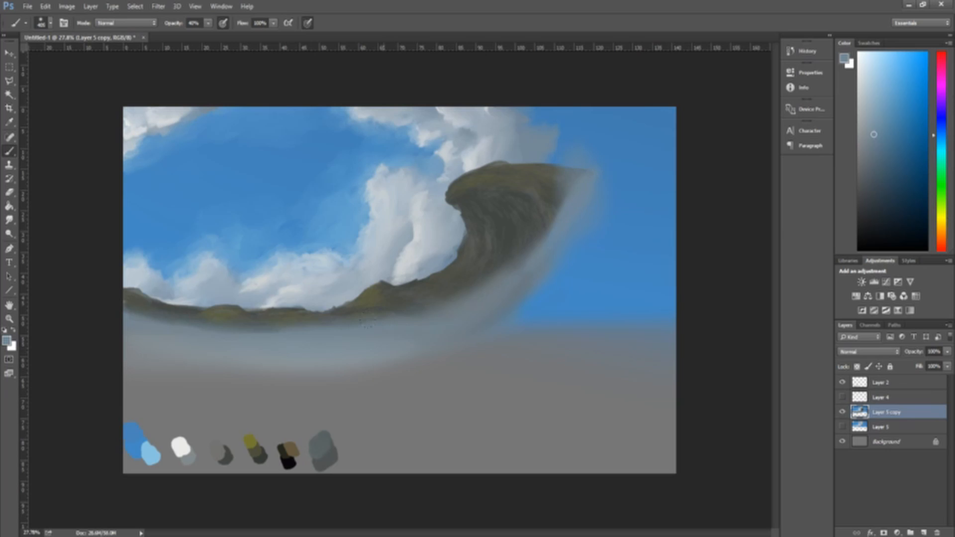
# Sample the landform's grey-green and smear rough rock texture into the mist below the low band and inner curve with the Mixer Brush.
pyautogui.press('i')
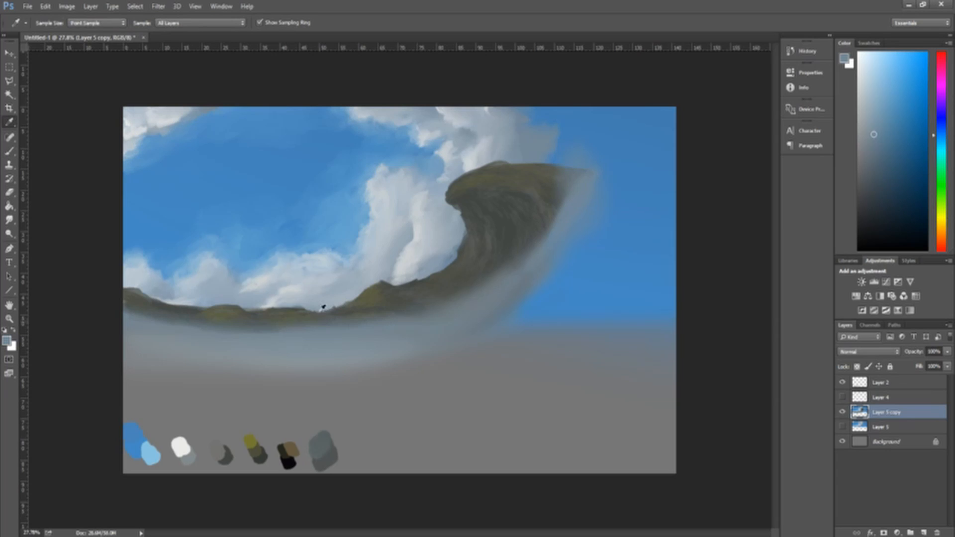
pyautogui.click(11, 154)
pyautogui.hotkey('shift', 'b')
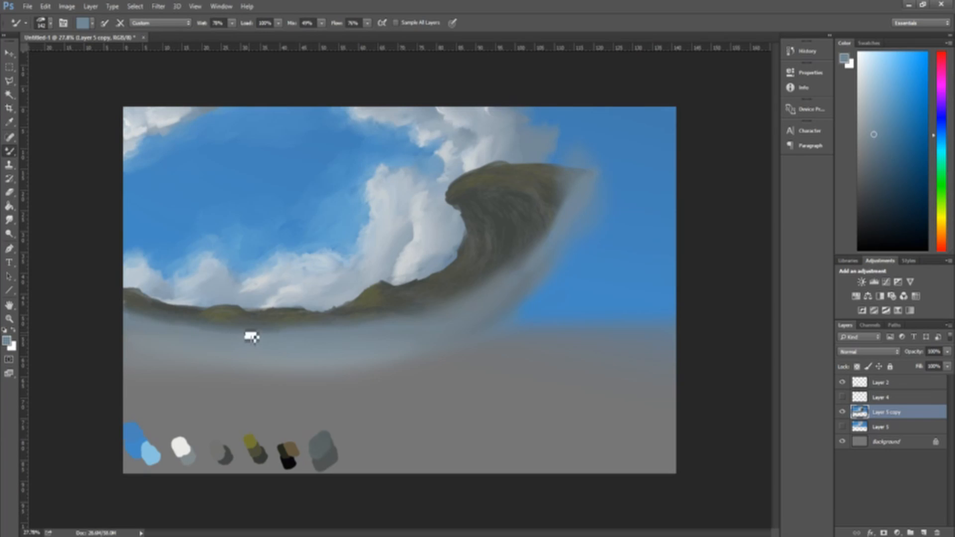
pyautogui.press('i')
pyautogui.click(227, 311)
pyautogui.press('b')
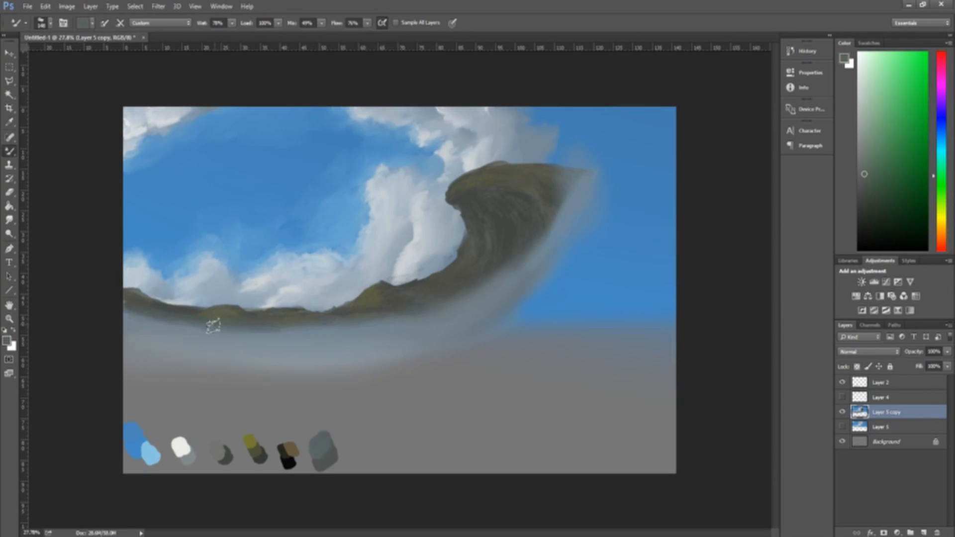
pyautogui.moveTo(213, 324); pyautogui.dragTo(228, 335)
pyautogui.moveTo(441, 300); pyautogui.dragTo(475, 280)
# Duplicate the painted layer and blend a sampled cloud blue-grey across the landform's inner hollow as a drifting wisp.
pyautogui.hotkey('ctrl', 'j')
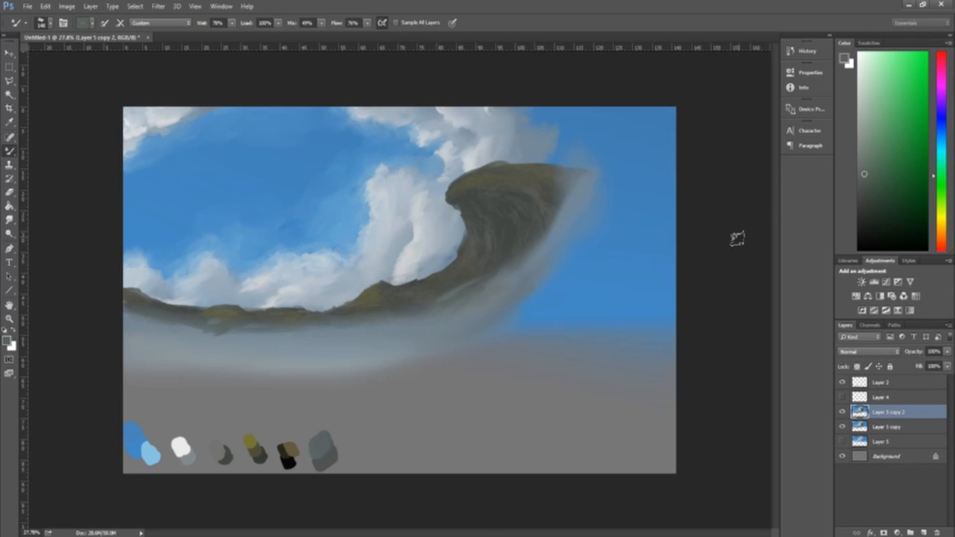
pyautogui.press('i')
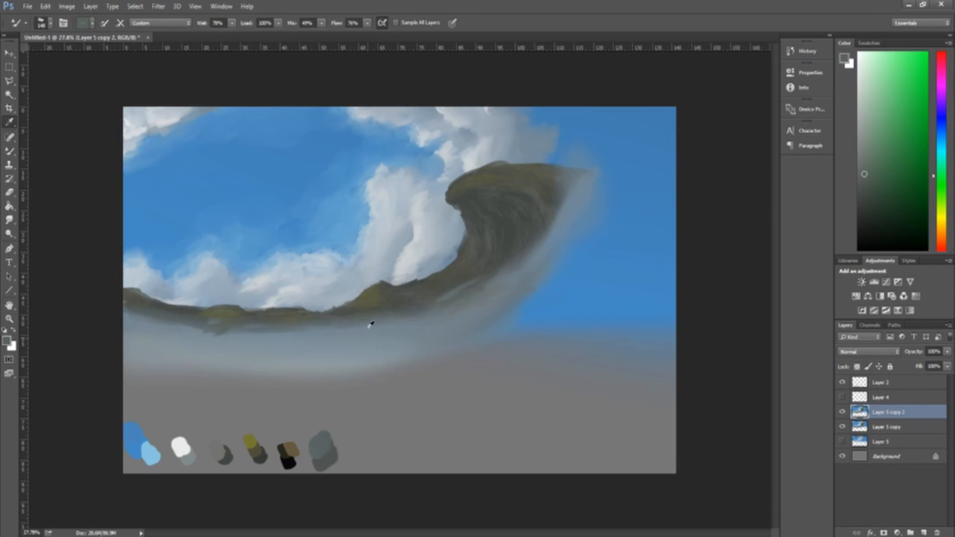
pyautogui.click(454, 215)
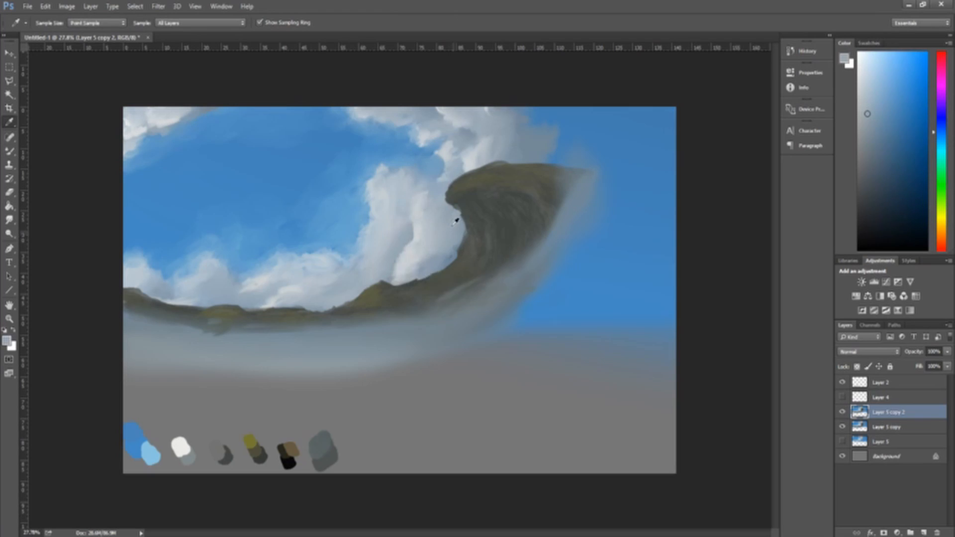
pyautogui.press('b')
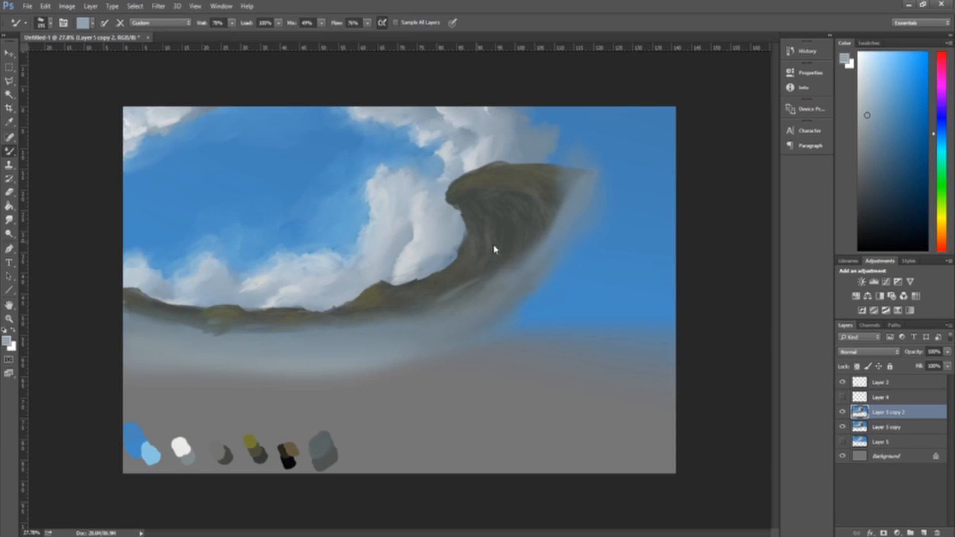
pyautogui.moveTo(448, 230)
pyautogui.mouseDown()
pyautogui.moveTo(471, 226)
pyautogui.moveTo(508, 241)
pyautogui.moveTo(459, 235)
pyautogui.moveTo(503, 248)
pyautogui.moveTo(465, 238)
pyautogui.moveTo(499, 242)
pyautogui.mouseUp()
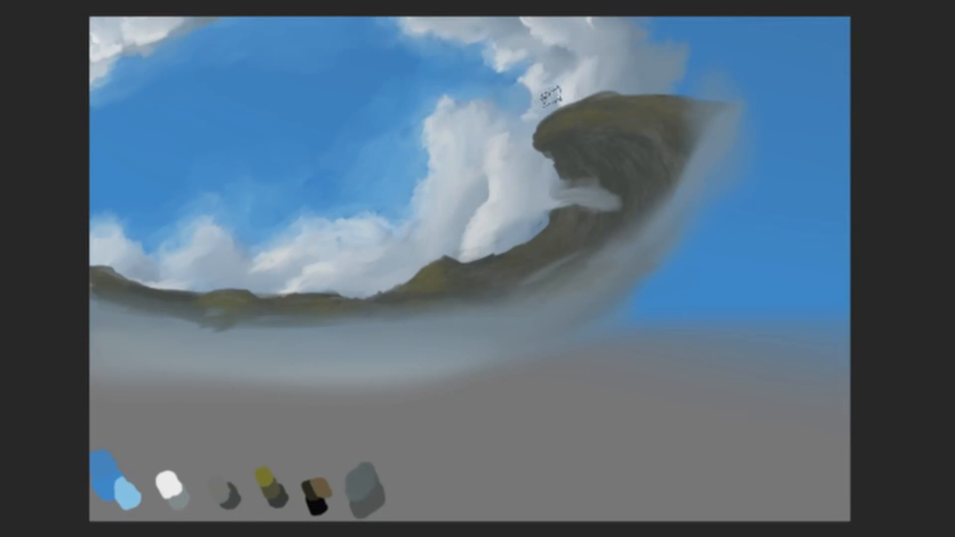
# Blend sampled cloud white over the landform's upper ledge and spill the cloud down the slope beside the grassy hump.
pyautogui.keyDown('alt'); pyautogui.click(577, 74); pyautogui.keyUp('alt')
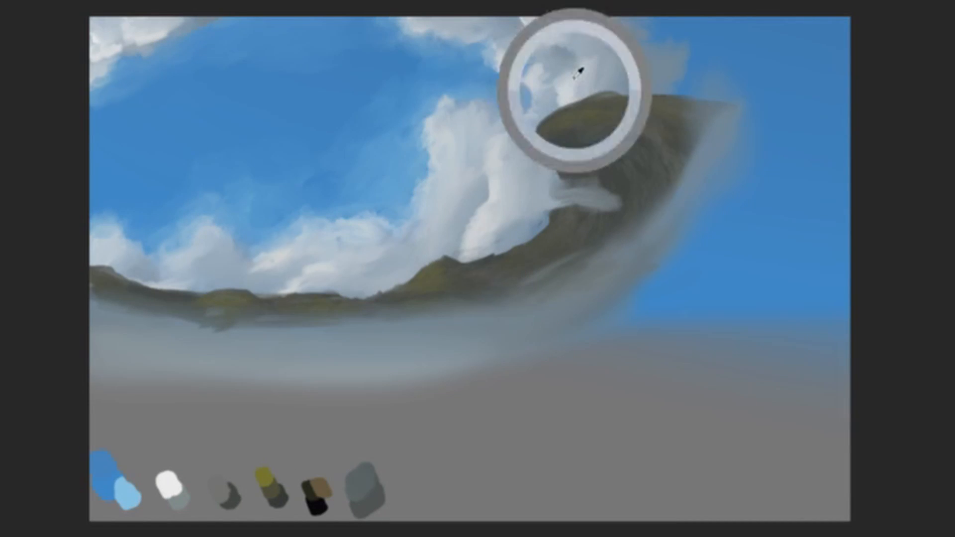
pyautogui.moveTo(575, 96)
pyautogui.mouseDown()
pyautogui.moveTo(558, 104)
pyautogui.moveTo(696, 106)
pyautogui.mouseUp()
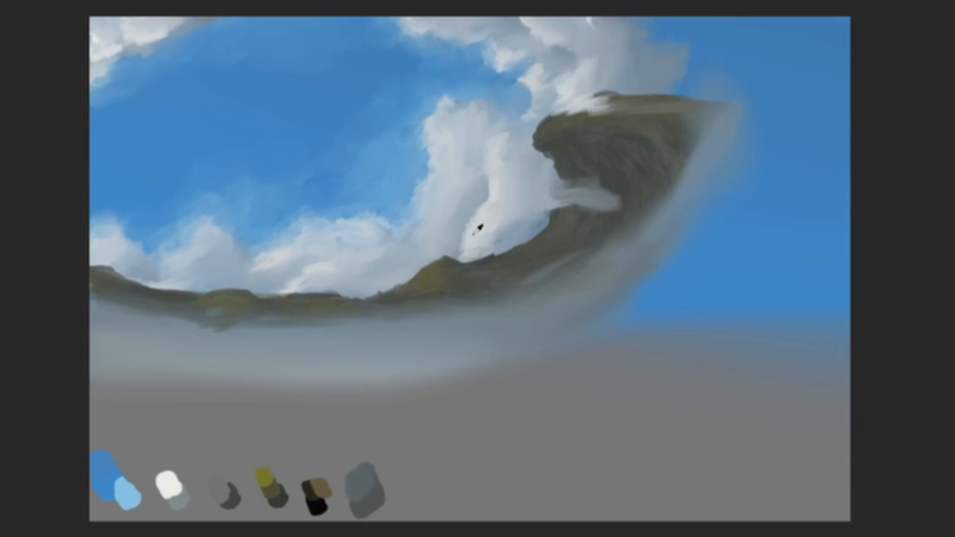
pyautogui.moveTo(461, 244); pyautogui.dragTo(480, 281)
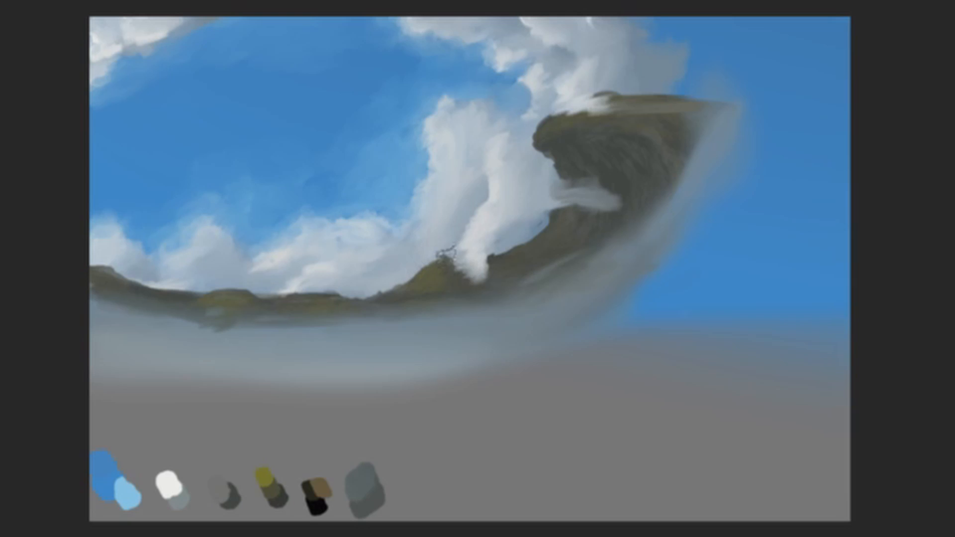
pyautogui.moveTo(487, 253); pyautogui.dragTo(494, 271)
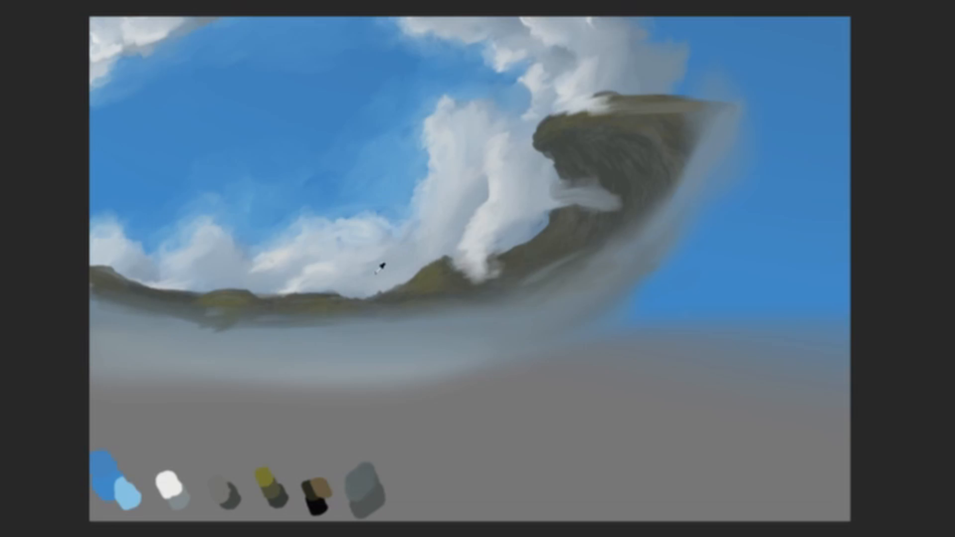
# Blend sampled cloud and landform tones along the low band's crest and the grassy hump, then touch up the spilled cloud's edge.
pyautogui.keyDown('alt'); pyautogui.click(360, 280); pyautogui.keyUp('alt')
pyautogui.moveTo(343, 295); pyautogui.dragTo(389, 299)
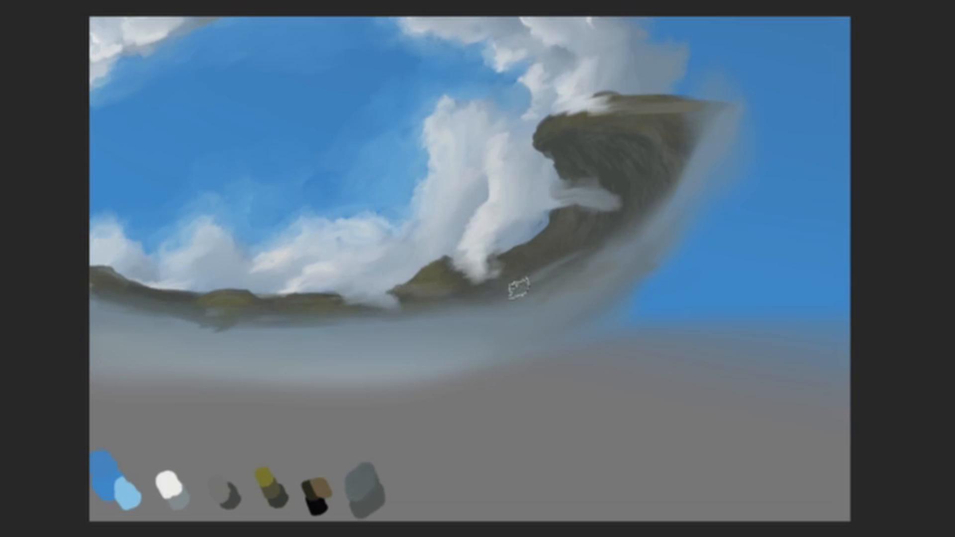
pyautogui.moveTo(412, 291); pyautogui.dragTo(450, 292)
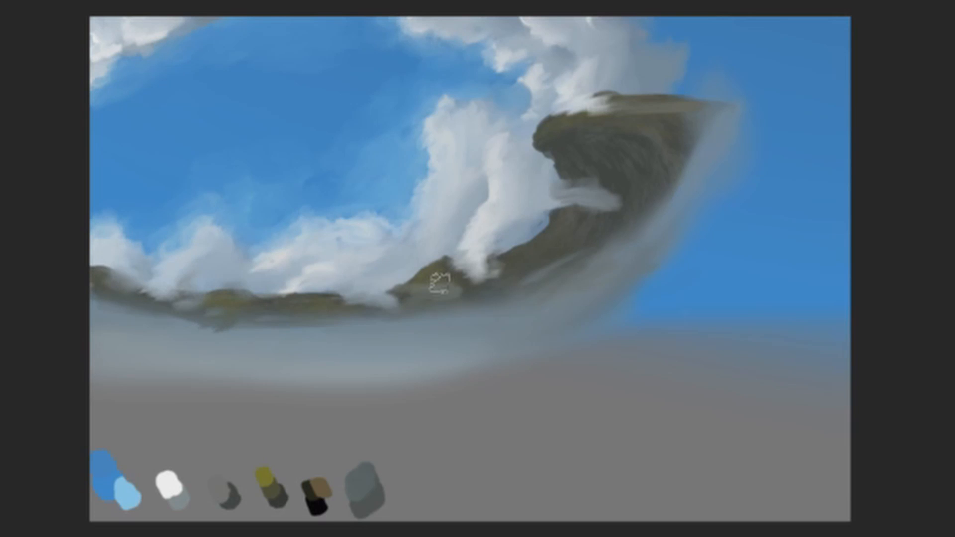
pyautogui.keyDown('alt'); pyautogui.click(256, 289); pyautogui.keyUp('alt')
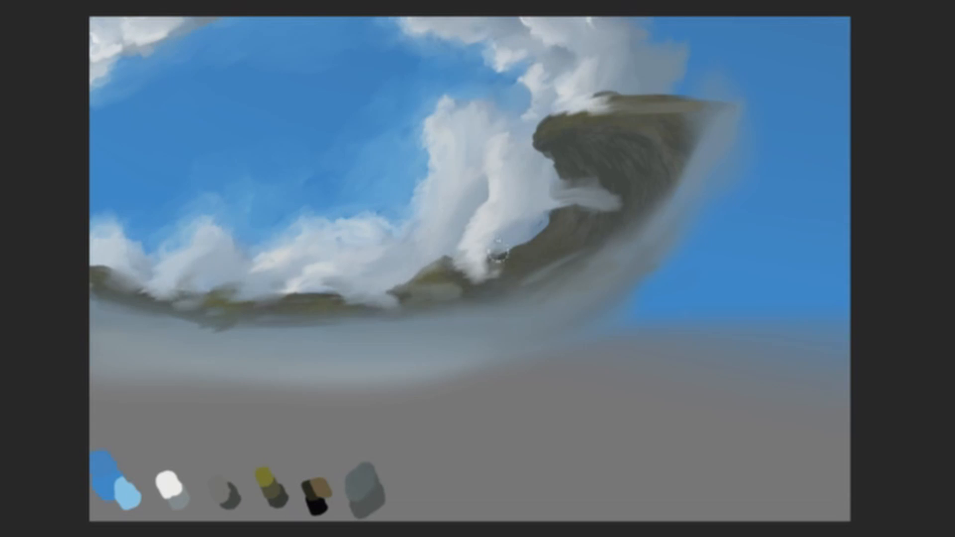
pyautogui.moveTo(498, 252)
pyautogui.mouseDown()
pyautogui.moveTo(544, 221)
pyautogui.moveTo(499, 256)
pyautogui.moveTo(533, 216)
pyautogui.moveTo(512, 249)
pyautogui.mouseUp()
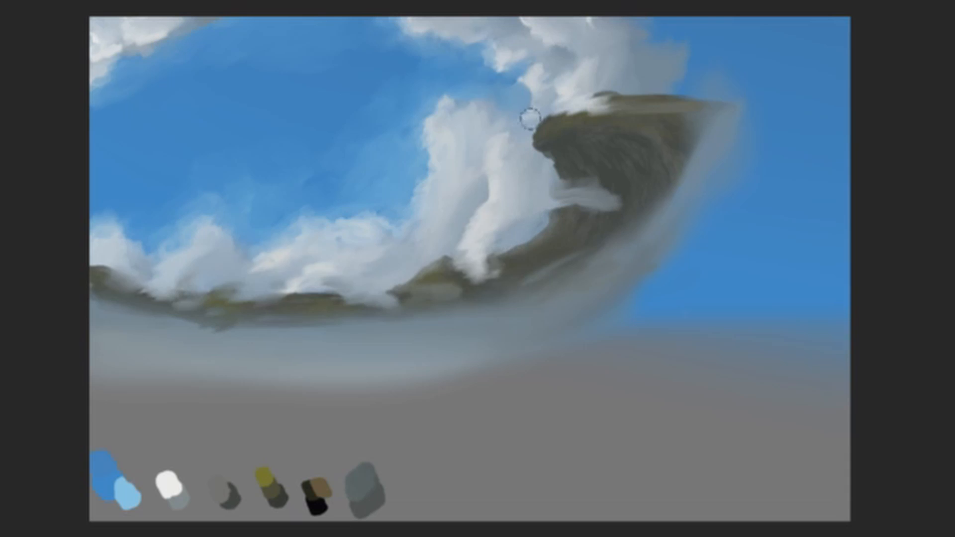
# Try to haze the landform's overhanging tip with grey strokes, comparing the painting with and without them.
pyautogui.moveTo(542, 125)
pyautogui.mouseDown()
pyautogui.moveTo(537, 156)
pyautogui.moveTo(544, 103)
pyautogui.moveTo(547, 155)
pyautogui.mouseUp()
pyautogui.moveTo(546, 120); pyautogui.dragTo(532, 143)
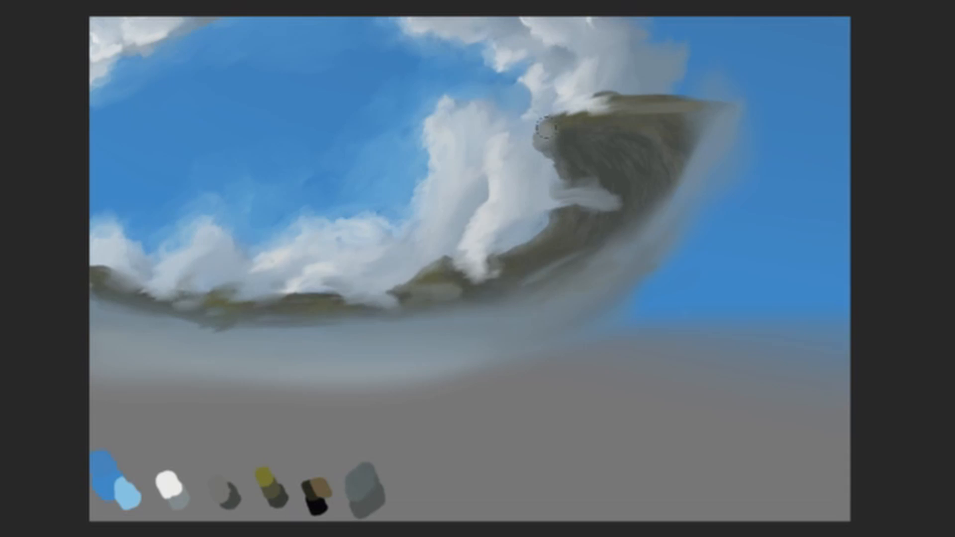
pyautogui.moveTo(539, 100); pyautogui.dragTo(556, 164)
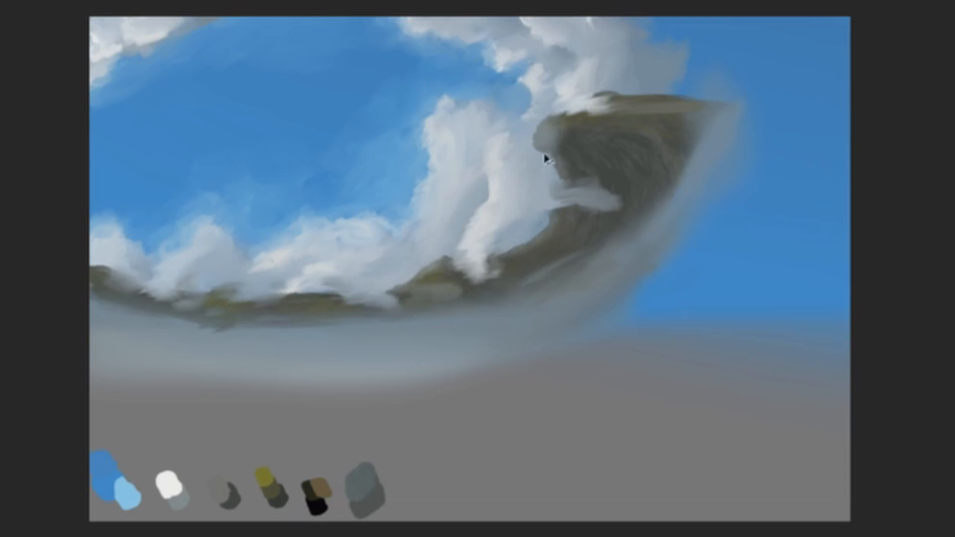
pyautogui.hotkey('ctrl', 'z')
pyautogui.hotkey('ctrl', 'z')
pyautogui.hotkey('ctrl', 'z')
pyautogui.hotkey('ctrl', 'z')
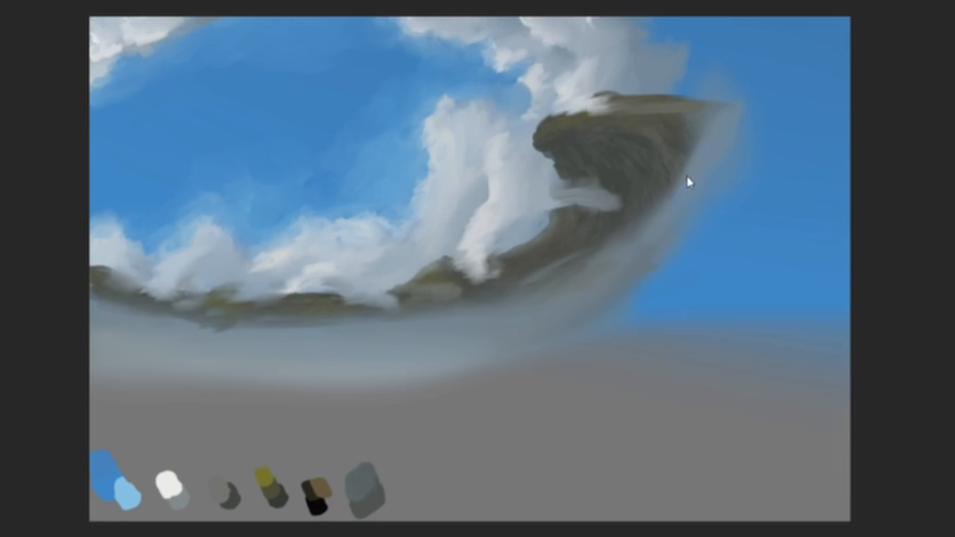
pyautogui.hotkey('ctrl', 'shift', 'z')
pyautogui.hotkey('ctrl', 'shift', 'z')
pyautogui.hotkey('ctrl', 'shift', 'z')
pyautogui.hotkey('ctrl', 'shift', 'z')
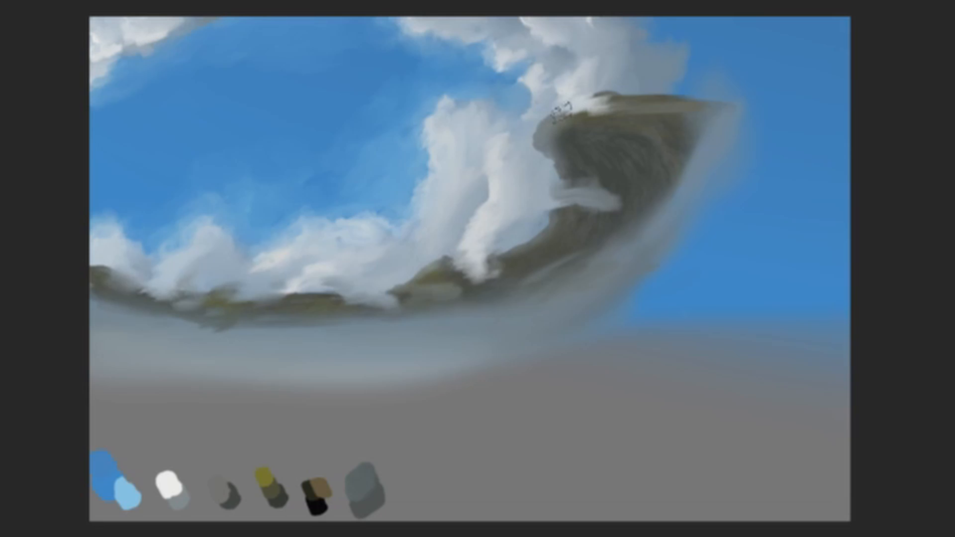
pyautogui.hotkey('ctrl', 'z')
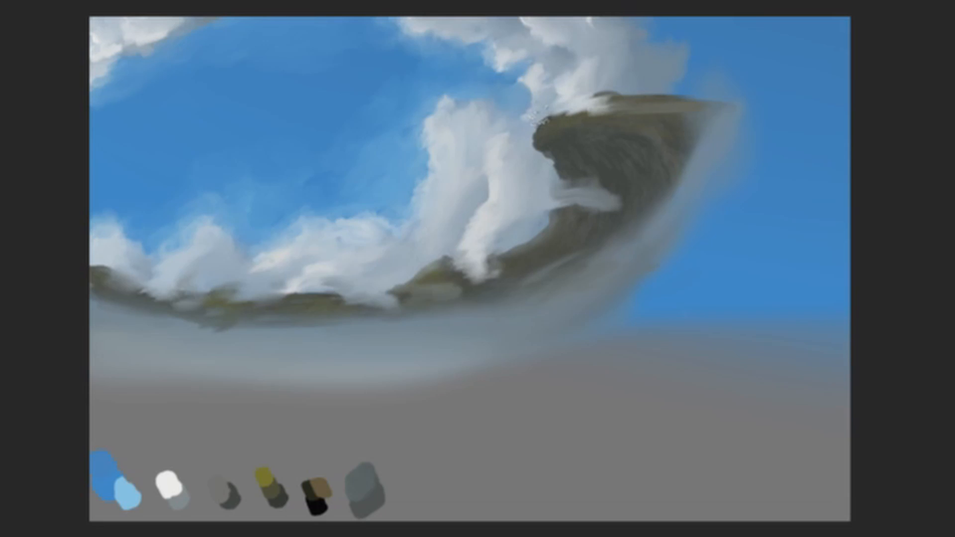
# Try to extend the cloud over the overhanging tip in a sampled cloud tone.
pyautogui.keyDown('alt'); pyautogui.click(557, 96); pyautogui.keyUp('alt')
pyautogui.moveTo(548, 109)
pyautogui.mouseDown()
pyautogui.moveTo(543, 127)
pyautogui.moveTo(558, 111)
pyautogui.moveTo(593, 109)
pyautogui.mouseUp()
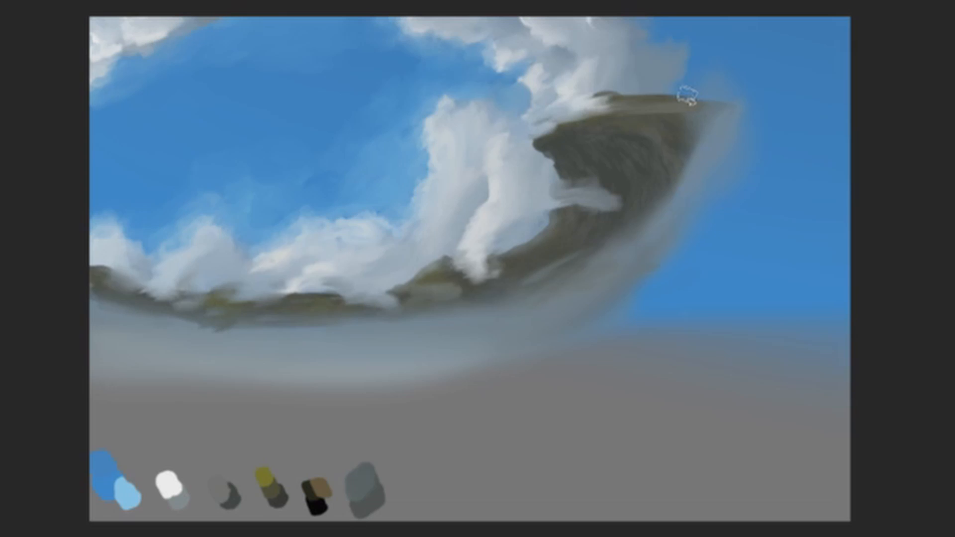
pyautogui.hotkey('ctrl', 'z')
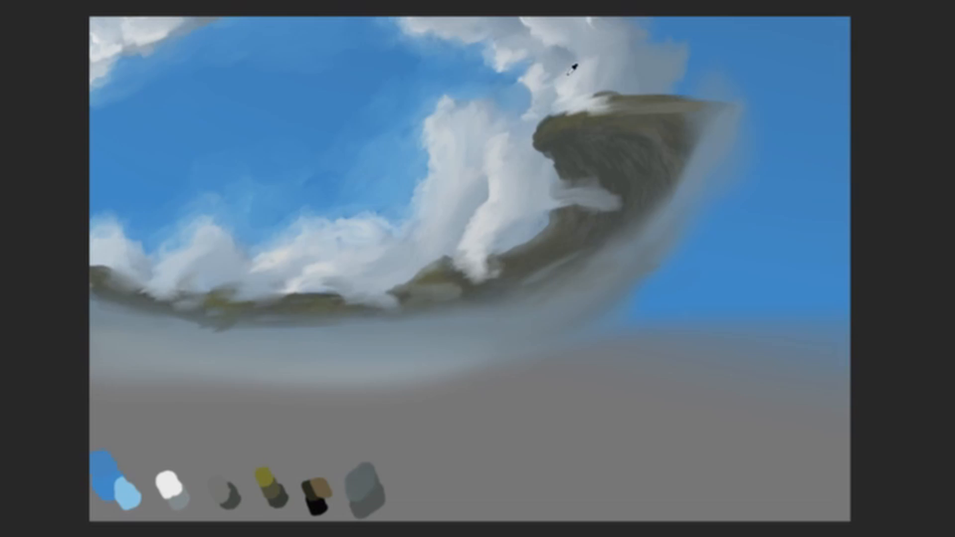
# Sample a light cloud tone and touch up the small cloud above the far end of the low band.
pyautogui.keyDown('alt'); pyautogui.click(570, 71); pyautogui.keyUp('alt')
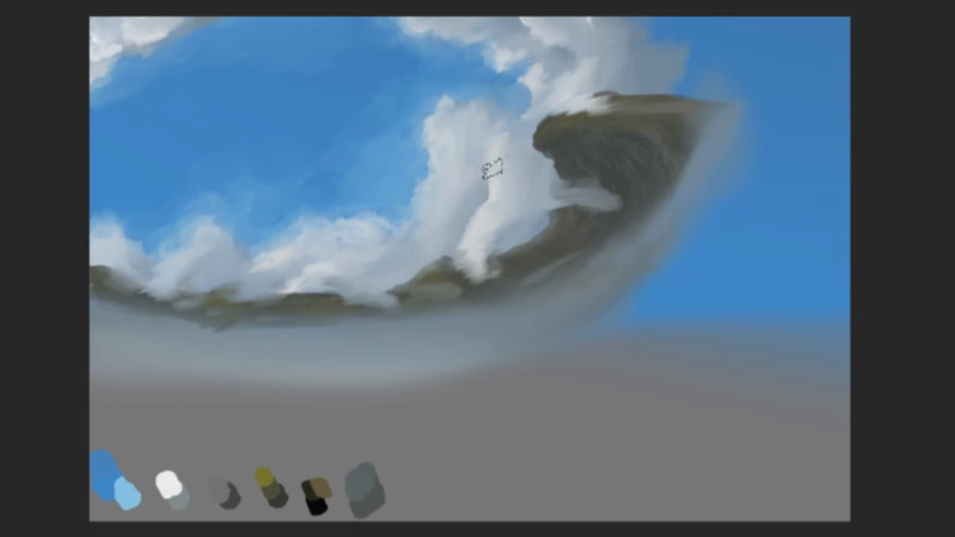
pyautogui.moveTo(161, 293); pyautogui.dragTo(166, 261)
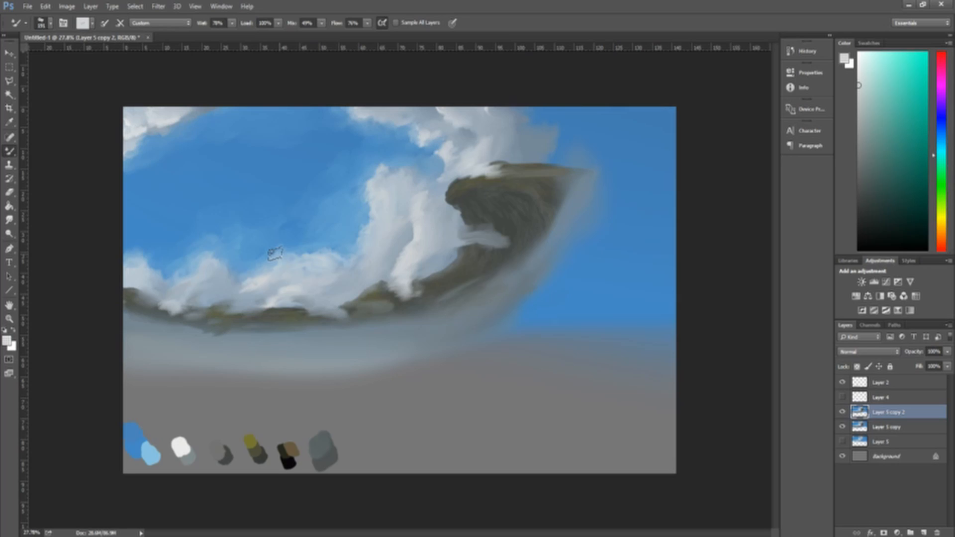
# Create a new layer and prepare the regular Brush at 100% opacity with a dark green-grey sampled from the palette swatches.
pyautogui.click(922, 531)
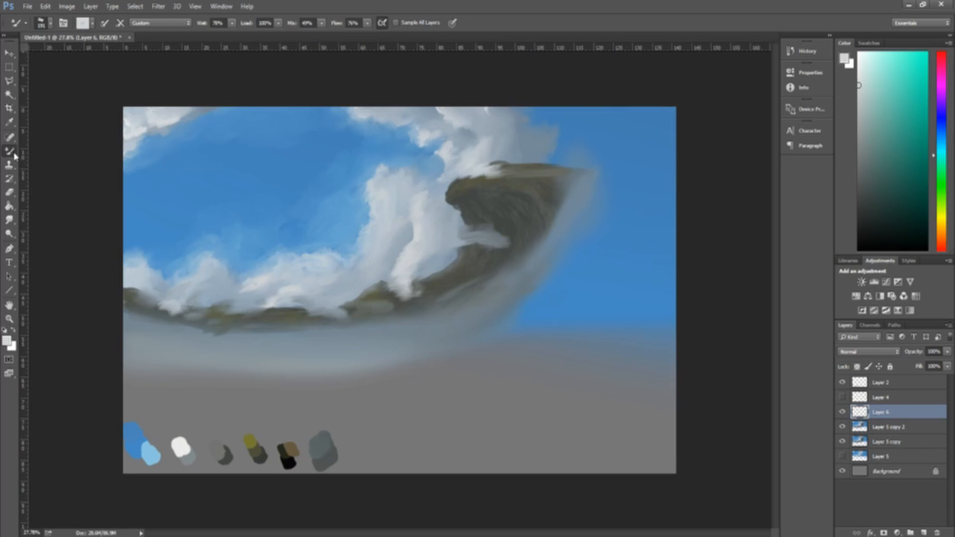
pyautogui.hotkey('shift', 'b')
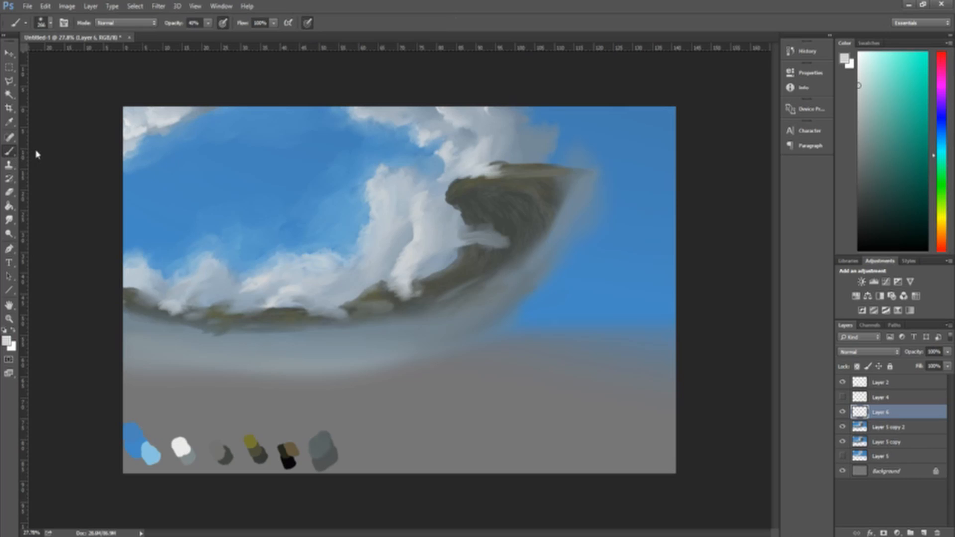
pyautogui.hotkey('shift', 'alt', 'p')
pyautogui.press('i')
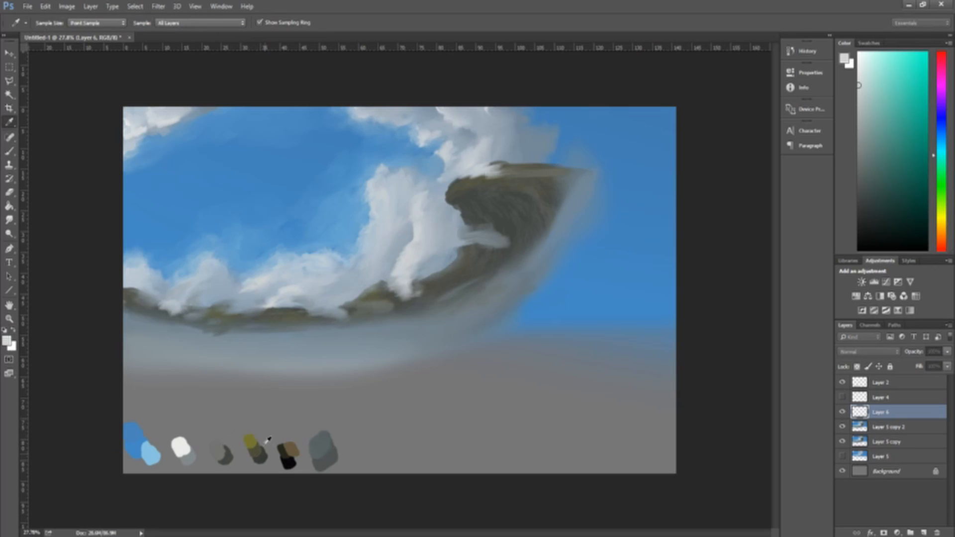
pyautogui.press('b')
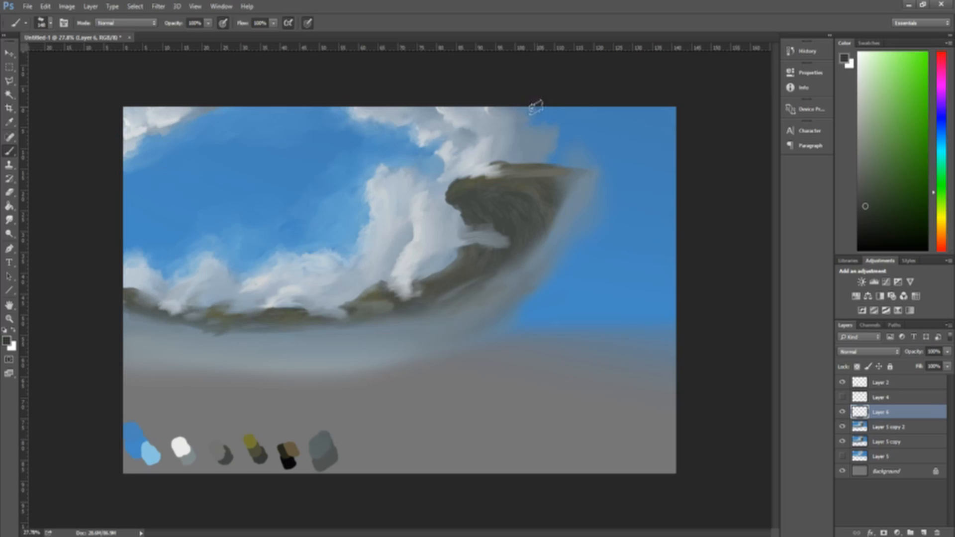
pyautogui.moveTo(536, 106)
pyautogui.mouseDown()
pyautogui.moveTo(540, 119)
pyautogui.moveTo(551, 107)
pyautogui.moveTo(572, 152)
pyautogui.mouseUp()
pyautogui.hotkey('ctrl', 'z')
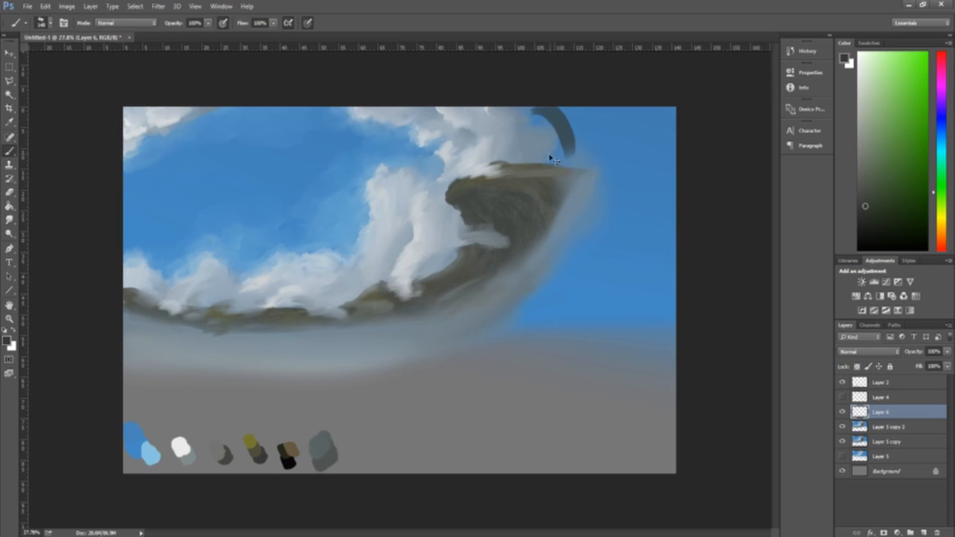
pyautogui.hotkey('ctrl', 'z')
# Paint a dark curved limb from the canvas's upper edge down the landform's outer curve, tapering into the mist below.
pyautogui.moveTo(520, 112)
pyautogui.mouseDown()
pyautogui.moveTo(565, 159)
pyautogui.moveTo(562, 216)
pyautogui.mouseUp()
pyautogui.moveTo(551, 130)
pyautogui.mouseDown()
pyautogui.moveTo(559, 229)
pyautogui.moveTo(500, 283)
pyautogui.moveTo(539, 262)
pyautogui.moveTo(450, 316)
pyautogui.mouseUp()
pyautogui.moveTo(554, 237); pyautogui.dragTo(422, 331)
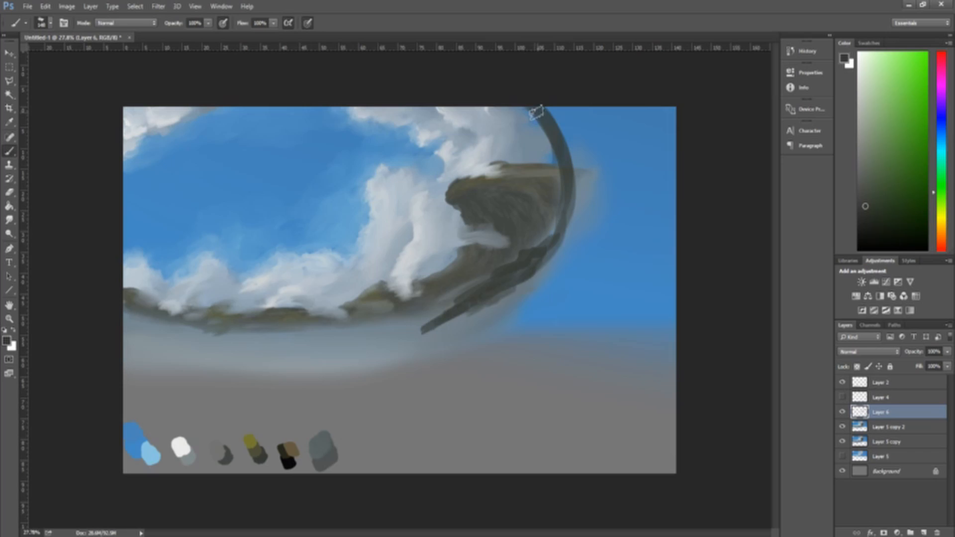
# Spread a dark horizontal mass along the canvas's upper edge across the limb's end, undoing the last stray stroke.
pyautogui.moveTo(546, 133)
pyautogui.mouseDown()
pyautogui.moveTo(537, 107)
pyautogui.moveTo(573, 114)
pyautogui.mouseUp()
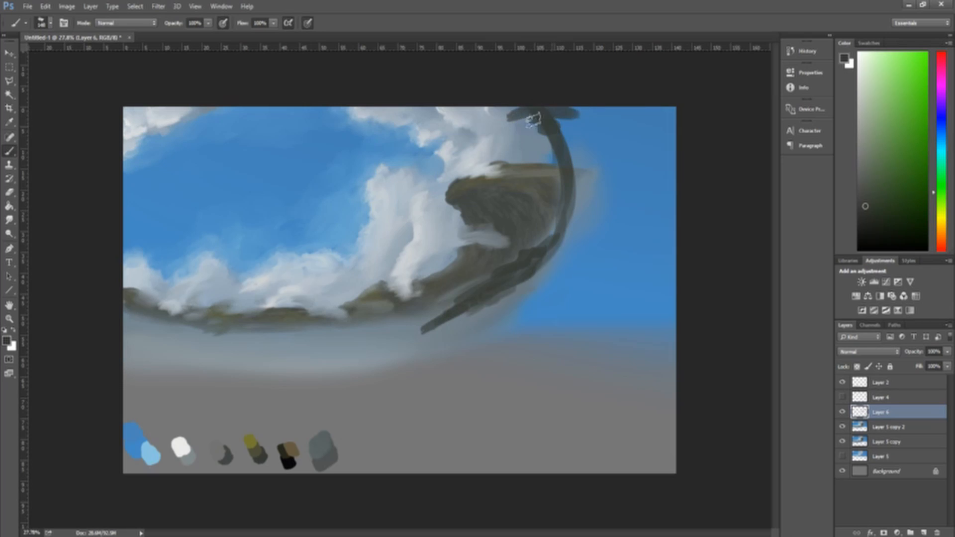
pyautogui.moveTo(512, 115); pyautogui.dragTo(632, 110)
pyautogui.moveTo(547, 114)
pyautogui.mouseDown()
pyautogui.moveTo(519, 122)
pyautogui.moveTo(581, 111)
pyautogui.moveTo(554, 100)
pyautogui.moveTo(523, 106)
pyautogui.moveTo(573, 133)
pyautogui.moveTo(572, 158)
pyautogui.mouseUp()
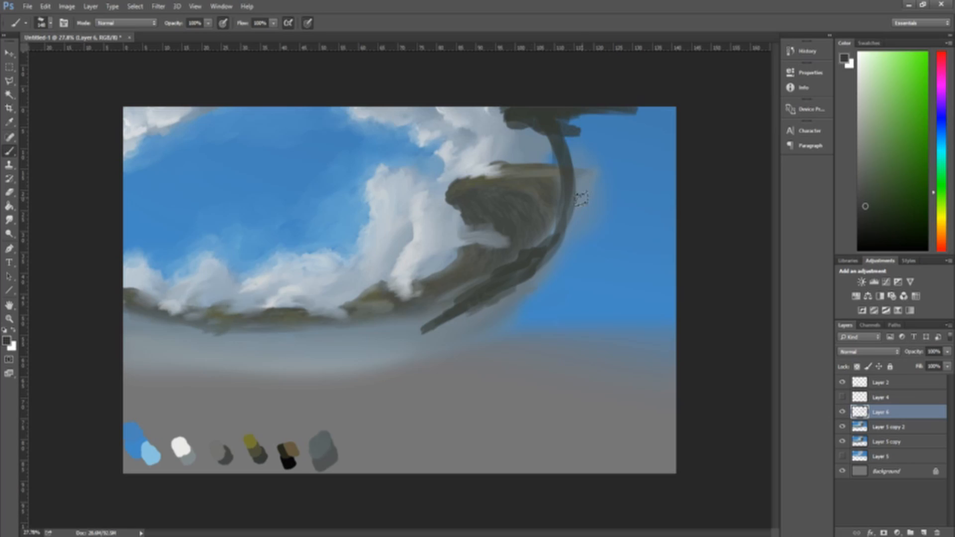
pyautogui.hotkey('ctrl', 'z')
# Thicken the dark limb along its bend and lower taper, and erase the excess paint on its lower inner edge.
pyautogui.moveTo(519, 133)
pyautogui.mouseDown()
pyautogui.moveTo(565, 179)
pyautogui.moveTo(553, 233)
pyautogui.mouseUp()
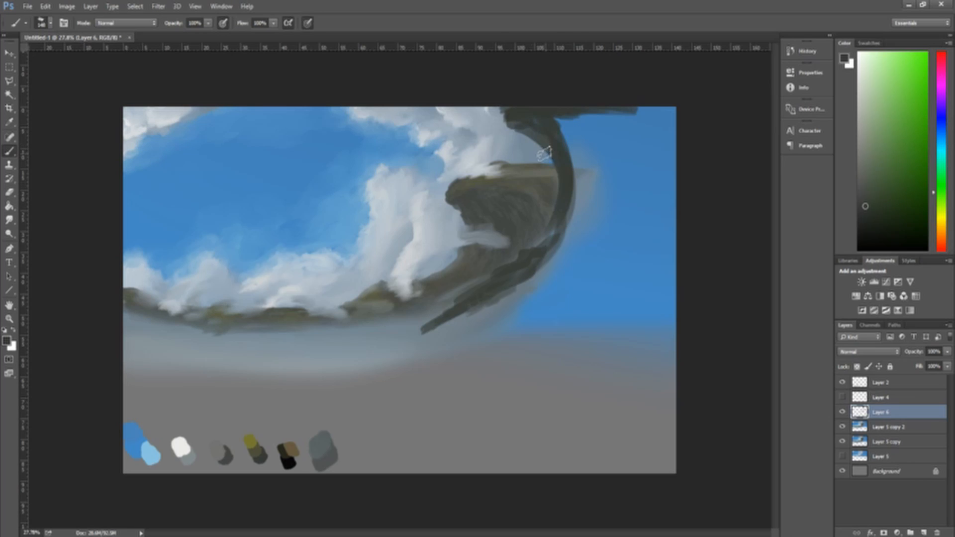
pyautogui.moveTo(545, 153); pyautogui.dragTo(476, 298)
pyautogui.moveTo(520, 267); pyautogui.dragTo(477, 302)
pyautogui.press('e')
pyautogui.moveTo(522, 247)
pyautogui.mouseDown()
pyautogui.moveTo(509, 262)
pyautogui.moveTo(547, 227)
pyautogui.moveTo(541, 248)
pyautogui.moveTo(486, 281)
pyautogui.mouseUp()
pyautogui.press('b')
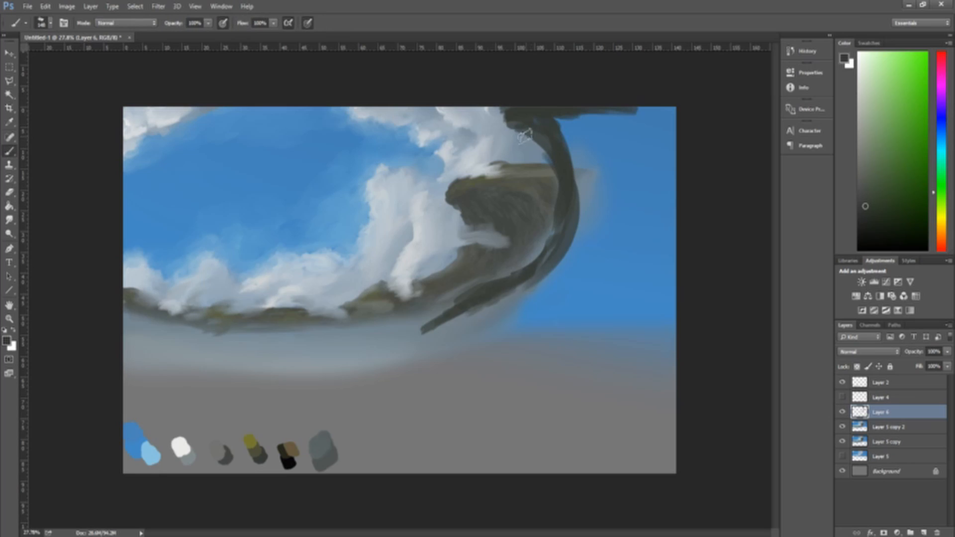
# Thicken the dark limb's upper mass and bend with overlapping strokes down along its curve to the lower taper.
pyautogui.moveTo(522, 144)
pyautogui.mouseDown()
pyautogui.moveTo(556, 114)
pyautogui.moveTo(531, 103)
pyautogui.moveTo(507, 126)
pyautogui.moveTo(516, 116)
pyautogui.moveTo(544, 129)
pyautogui.moveTo(521, 132)
pyautogui.moveTo(581, 176)
pyautogui.moveTo(501, 117)
pyautogui.moveTo(517, 109)
pyautogui.moveTo(552, 130)
pyautogui.moveTo(523, 137)
pyautogui.moveTo(555, 218)
pyautogui.moveTo(560, 208)
pyautogui.moveTo(536, 264)
pyautogui.moveTo(457, 315)
pyautogui.moveTo(548, 238)
pyautogui.mouseUp()
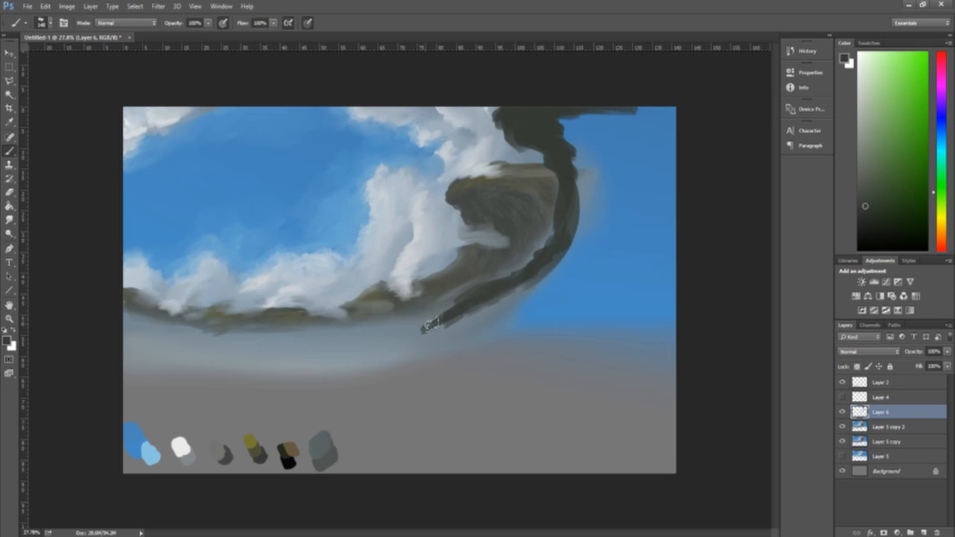
pyautogui.moveTo(411, 321); pyautogui.dragTo(219, 334)
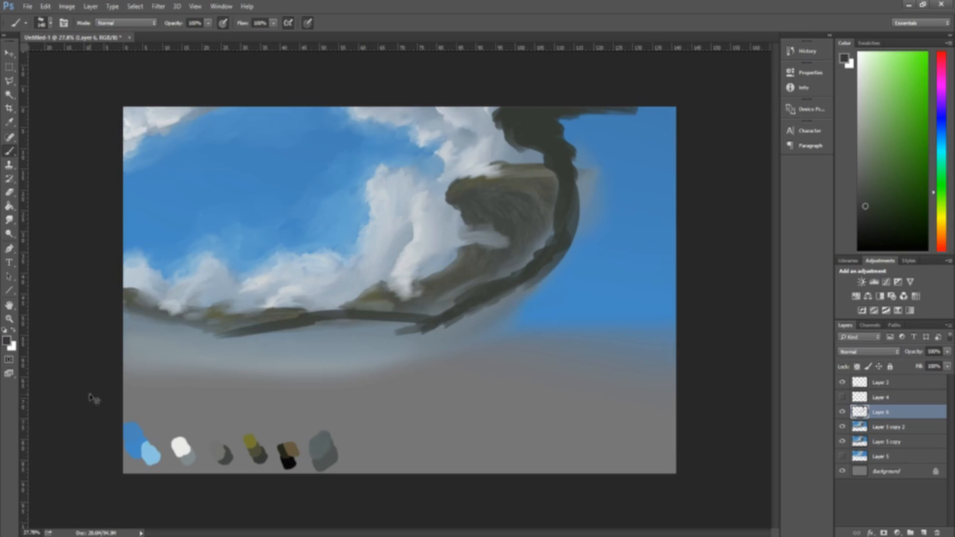
pyautogui.hotkey('ctrl', 'z')
pyautogui.moveTo(431, 319); pyautogui.dragTo(291, 331)
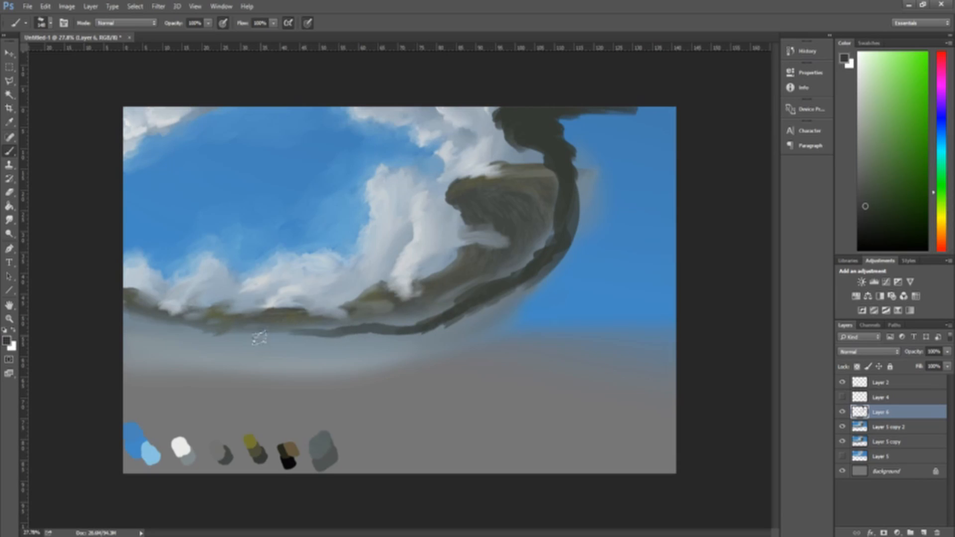
pyautogui.moveTo(430, 333)
pyautogui.mouseDown()
pyautogui.moveTo(340, 332)
pyautogui.moveTo(418, 326)
pyautogui.moveTo(378, 337)
pyautogui.moveTo(524, 299)
pyautogui.moveTo(392, 326)
pyautogui.moveTo(509, 300)
pyautogui.moveTo(448, 322)
pyautogui.moveTo(530, 255)
pyautogui.mouseUp()
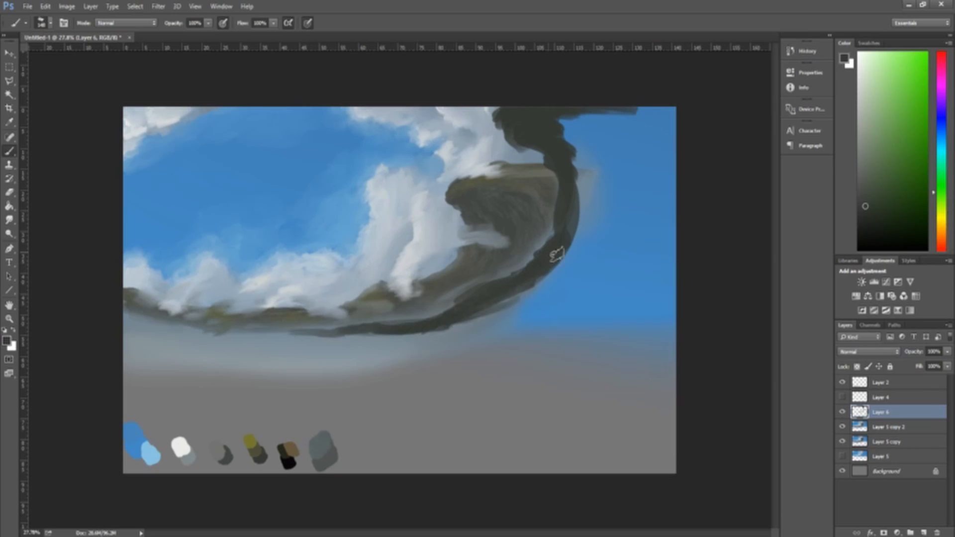
pyautogui.moveTo(358, 330); pyautogui.dragTo(322, 343)
pyautogui.hotkey('ctrl', 'alt', 'z')
pyautogui.hotkey('ctrl', 'alt', 'z')
pyautogui.hotkey('ctrl', 'alt', 'z')
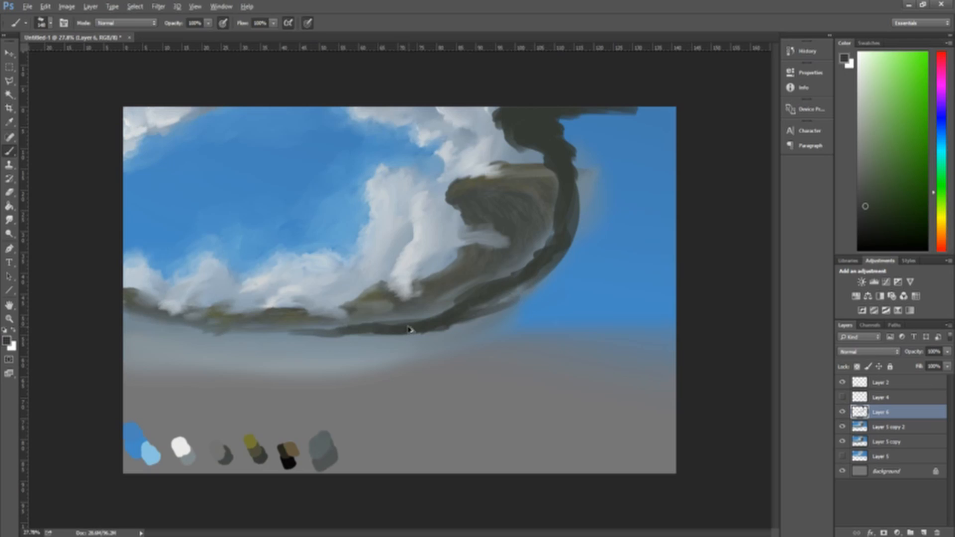
pyautogui.hotkey('ctrl', 'alt', 'z')
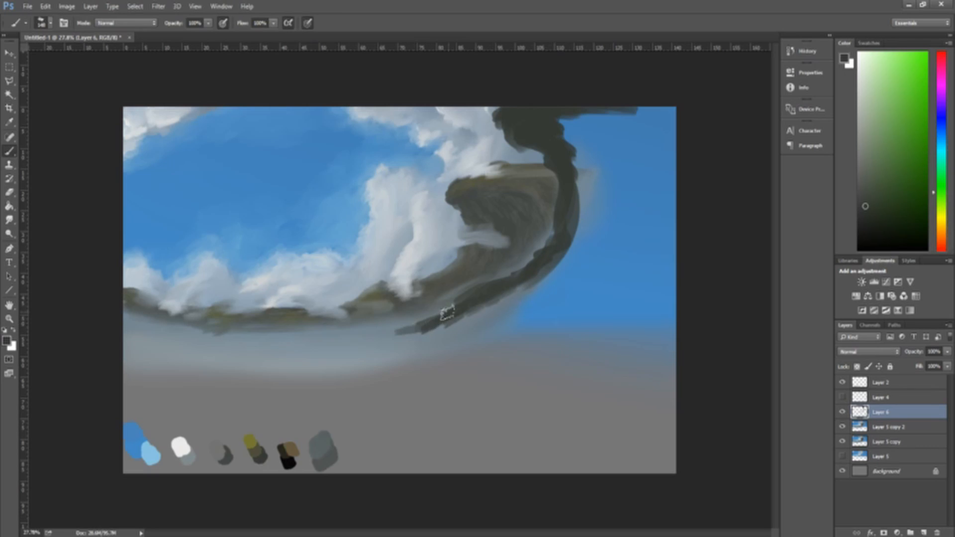
# Extend the limb's lower tip farther down into the mist and broaden its outer edge at the upper bend and taper.
pyautogui.moveTo(445, 315)
pyautogui.mouseDown()
pyautogui.moveTo(374, 349)
pyautogui.moveTo(512, 283)
pyautogui.mouseUp()
pyautogui.moveTo(557, 250); pyautogui.dragTo(581, 230)
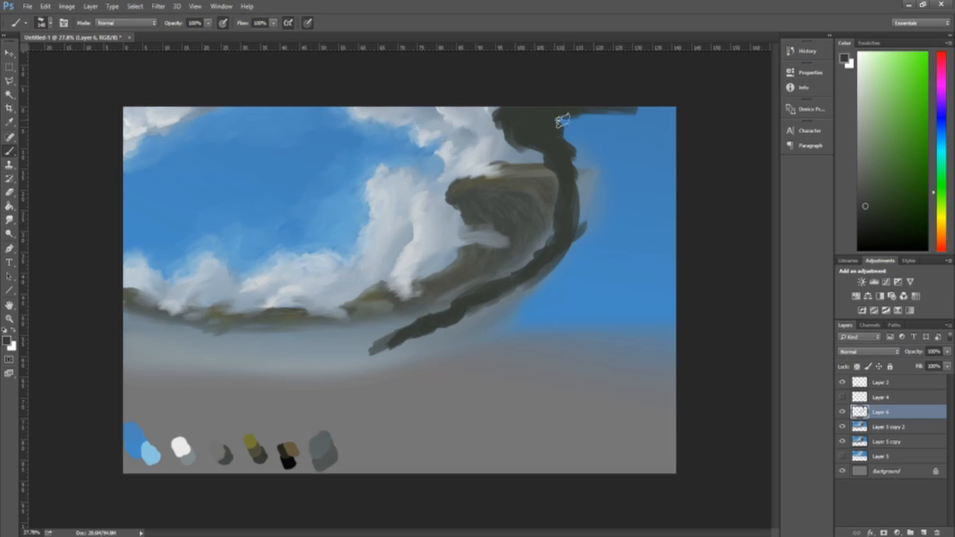
pyautogui.moveTo(563, 121); pyautogui.dragTo(575, 154)
pyautogui.moveTo(400, 343)
pyautogui.mouseDown()
pyautogui.moveTo(383, 358)
pyautogui.moveTo(413, 336)
pyautogui.moveTo(554, 282)
pyautogui.mouseUp()
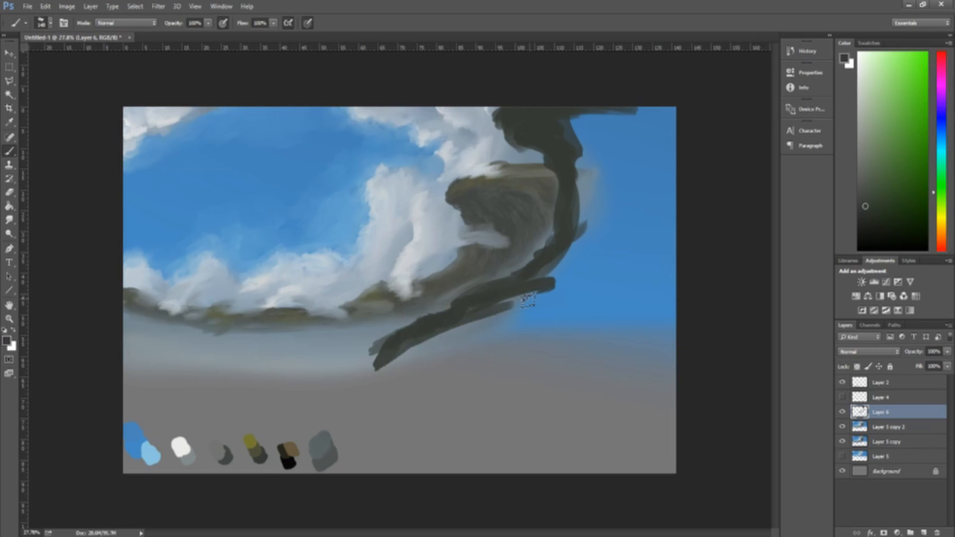
# Carve and touch up the underside of the limb's upper mass with alternating eraser and brush strokes for a rounded overhang.
pyautogui.press('e')
pyautogui.moveTo(492, 130)
pyautogui.mouseDown()
pyautogui.moveTo(537, 96)
pyautogui.moveTo(513, 135)
pyautogui.moveTo(504, 127)
pyautogui.moveTo(552, 149)
pyautogui.moveTo(515, 140)
pyautogui.moveTo(545, 150)
pyautogui.moveTo(565, 181)
pyautogui.mouseUp()
pyautogui.press('b')
pyautogui.moveTo(517, 145)
pyautogui.mouseDown()
pyautogui.moveTo(561, 165)
pyautogui.moveTo(508, 146)
pyautogui.moveTo(501, 129)
pyautogui.moveTo(528, 126)
pyautogui.mouseUp()
pyautogui.press('e')
pyautogui.moveTo(499, 180)
pyautogui.mouseDown()
pyautogui.moveTo(530, 161)
pyautogui.moveTo(518, 158)
pyautogui.moveTo(534, 182)
pyautogui.moveTo(541, 166)
pyautogui.moveTo(542, 187)
pyautogui.mouseUp()
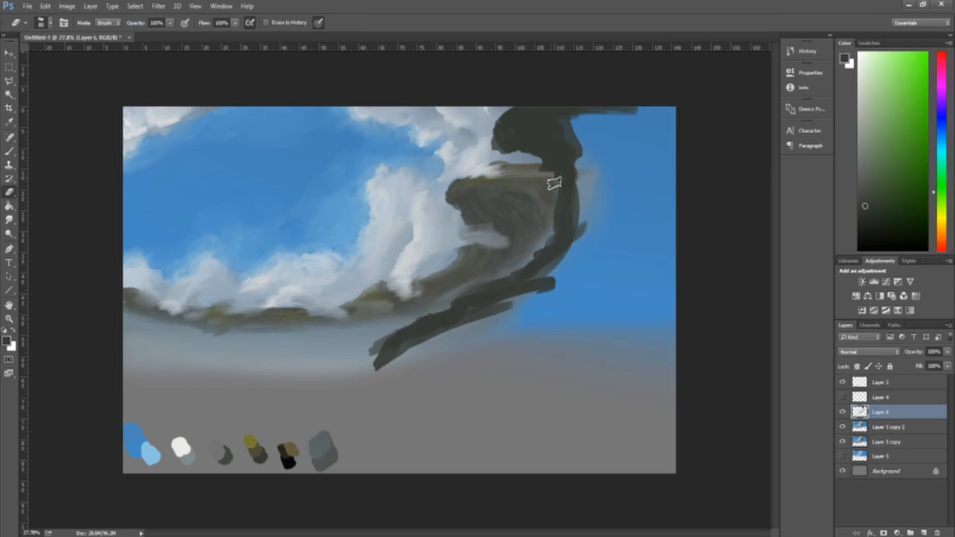
# Paint broad dark strokes from the canvas's upper edge down the limb's outer side, undoing the last stroke along the bend.
pyautogui.press('b')
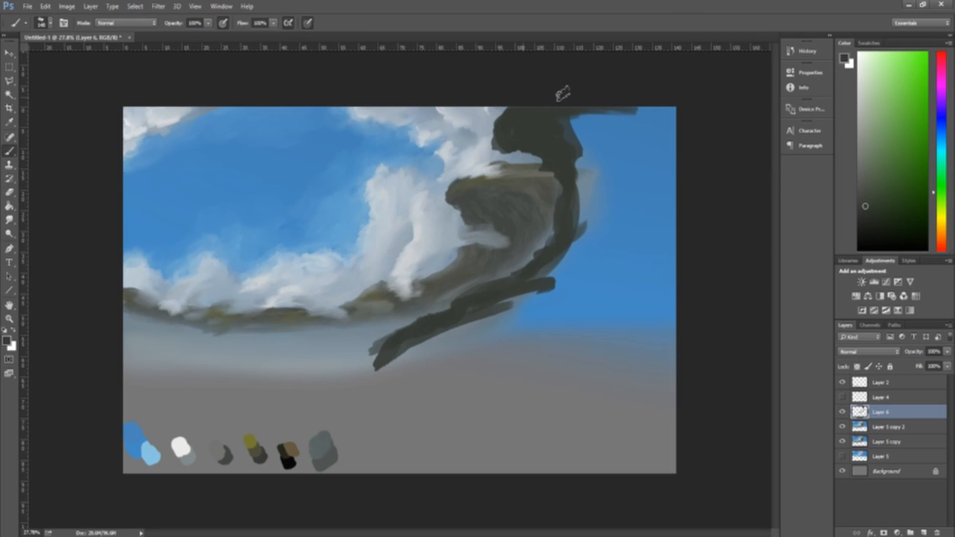
pyautogui.moveTo(572, 110)
pyautogui.mouseDown()
pyautogui.moveTo(593, 165)
pyautogui.moveTo(587, 241)
pyautogui.mouseUp()
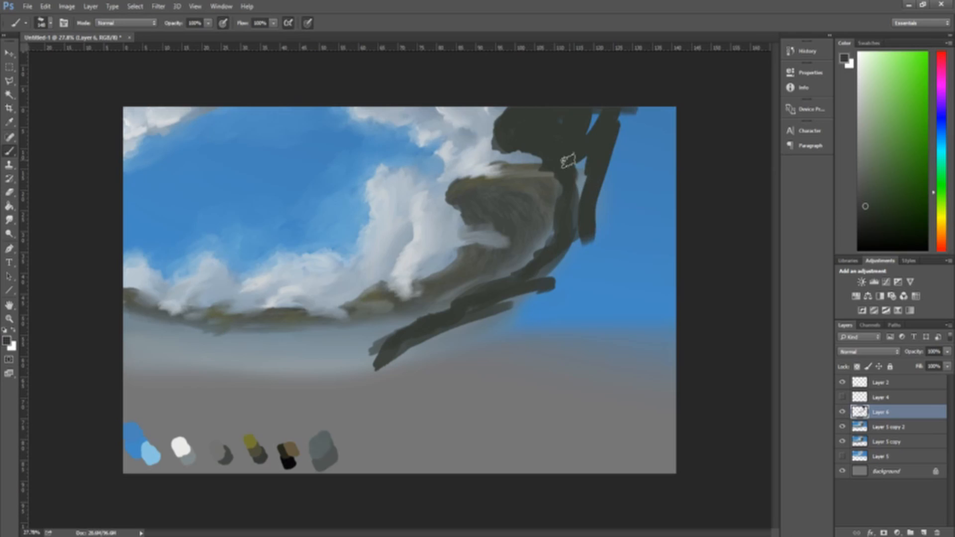
pyautogui.moveTo(569, 161)
pyautogui.mouseDown()
pyautogui.moveTo(558, 249)
pyautogui.moveTo(508, 306)
pyautogui.moveTo(529, 294)
pyautogui.mouseUp()
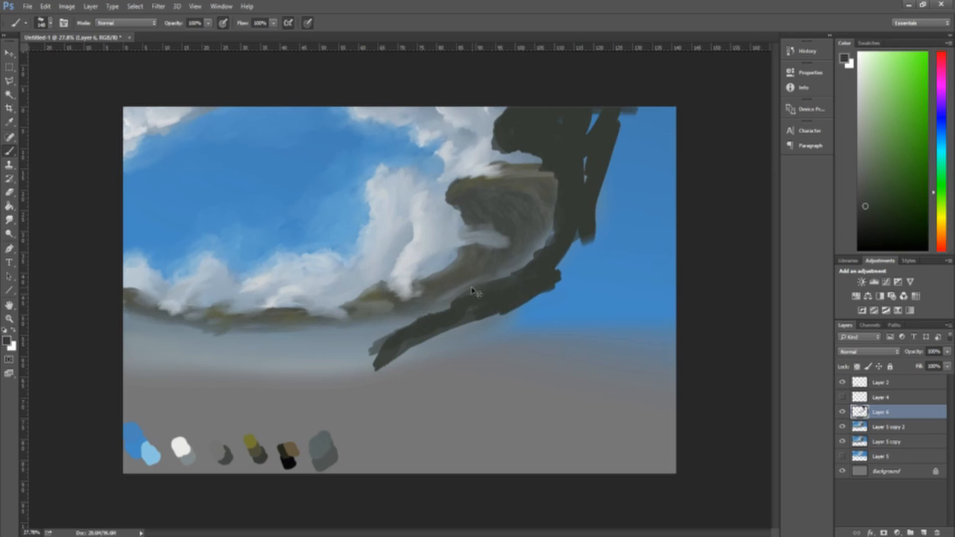
pyautogui.hotkey('ctrl', 'z')
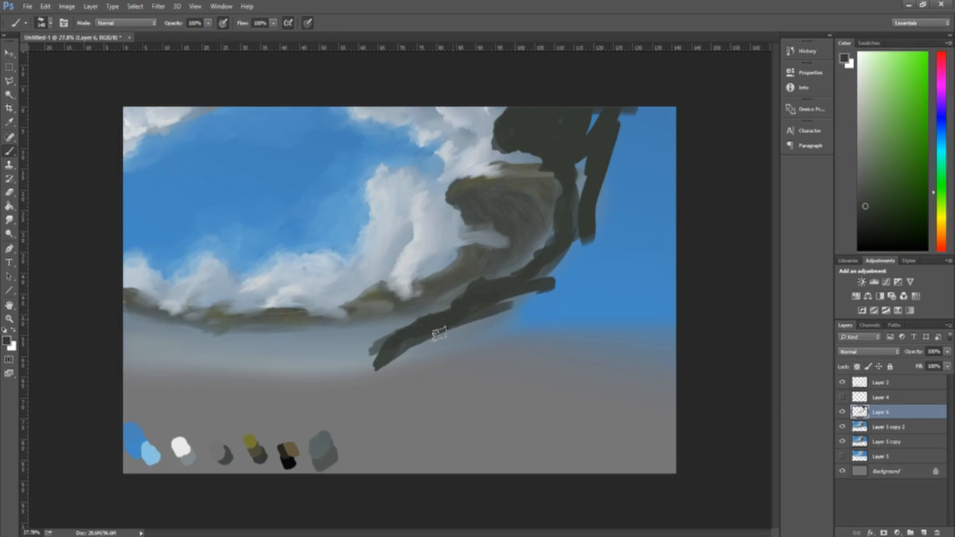
# Trim the lower taper's inner edge, and fill and widen the limb's outer side into one solid dark mass.
pyautogui.press('e')
pyautogui.moveTo(433, 321)
pyautogui.mouseDown()
pyautogui.moveTo(380, 346)
pyautogui.moveTo(454, 297)
pyautogui.mouseUp()
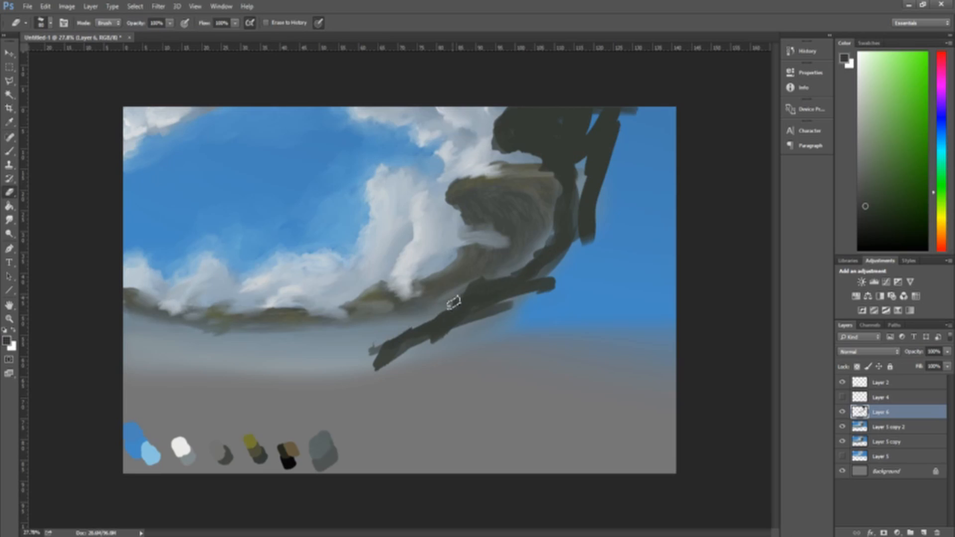
pyautogui.press('b')
pyautogui.moveTo(415, 339)
pyautogui.mouseDown()
pyautogui.moveTo(554, 262)
pyautogui.moveTo(597, 158)
pyautogui.moveTo(581, 155)
pyautogui.moveTo(584, 213)
pyautogui.mouseUp()
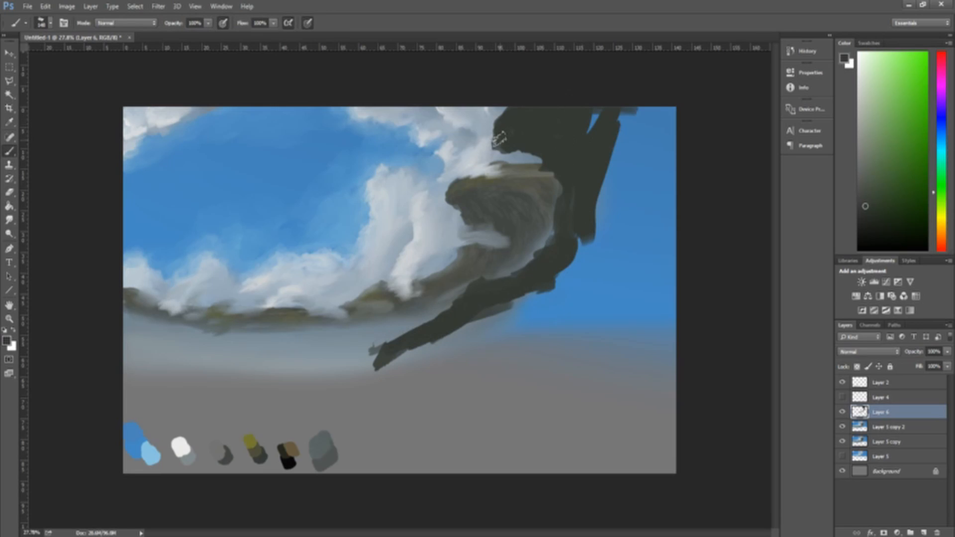
pyautogui.moveTo(595, 112); pyautogui.dragTo(599, 137)
pyautogui.moveTo(473, 344)
pyautogui.mouseDown()
pyautogui.moveTo(526, 308)
pyautogui.moveTo(609, 221)
pyautogui.moveTo(562, 262)
pyautogui.mouseUp()
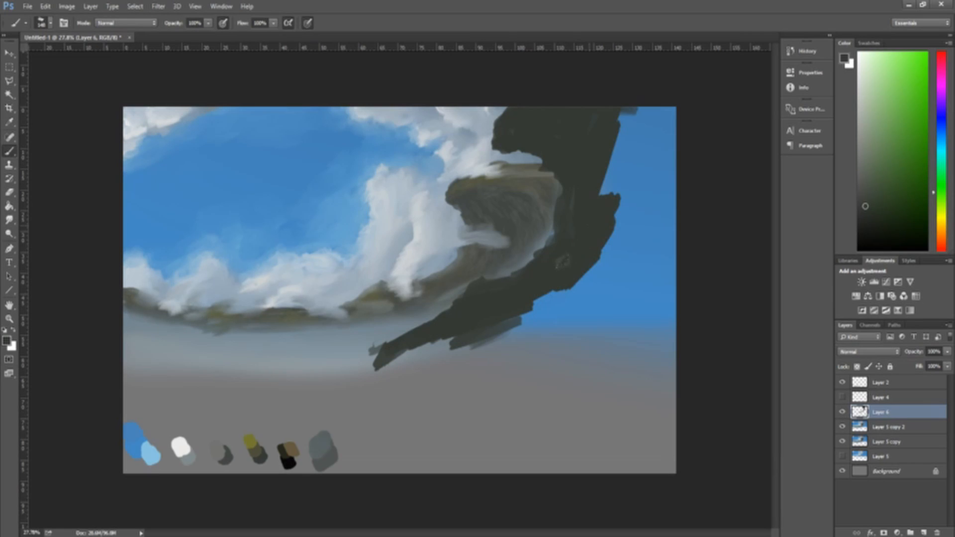
# Erase excess paint along the limb's inner curve and clean up the ragged end of its lower tip.
pyautogui.press('e')
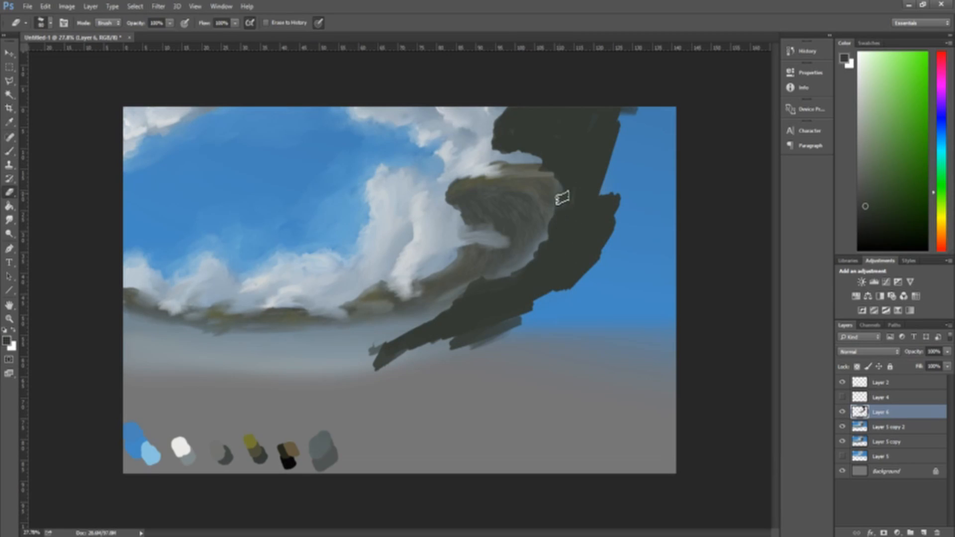
pyautogui.moveTo(556, 208)
pyautogui.mouseDown()
pyautogui.moveTo(549, 244)
pyautogui.moveTo(528, 270)
pyautogui.moveTo(457, 281)
pyautogui.moveTo(501, 267)
pyautogui.moveTo(462, 297)
pyautogui.mouseUp()
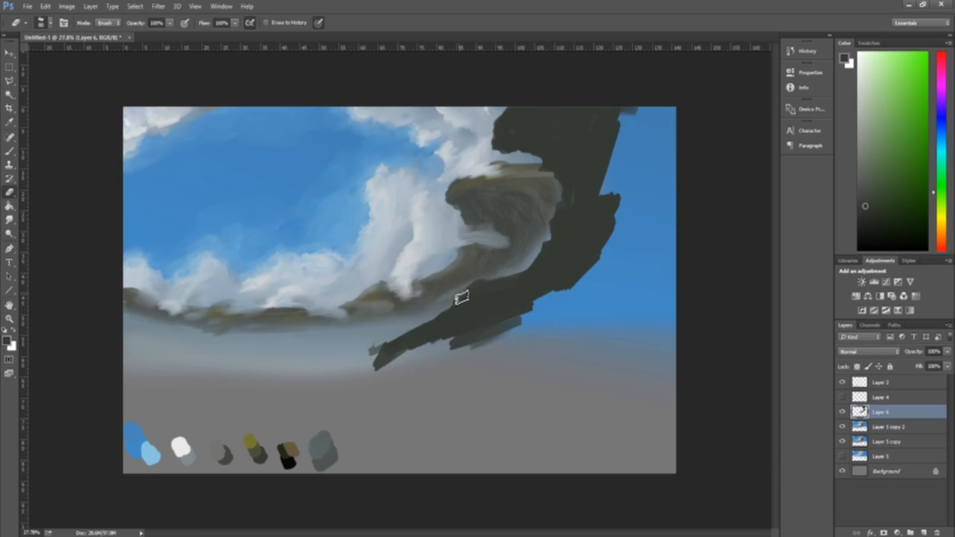
pyautogui.moveTo(377, 352); pyautogui.dragTo(370, 369)
# Fill the sky and mist outside the limb with solid dark paint out to the canvas edge, and erase back its lower inner curve.
pyautogui.press('b')
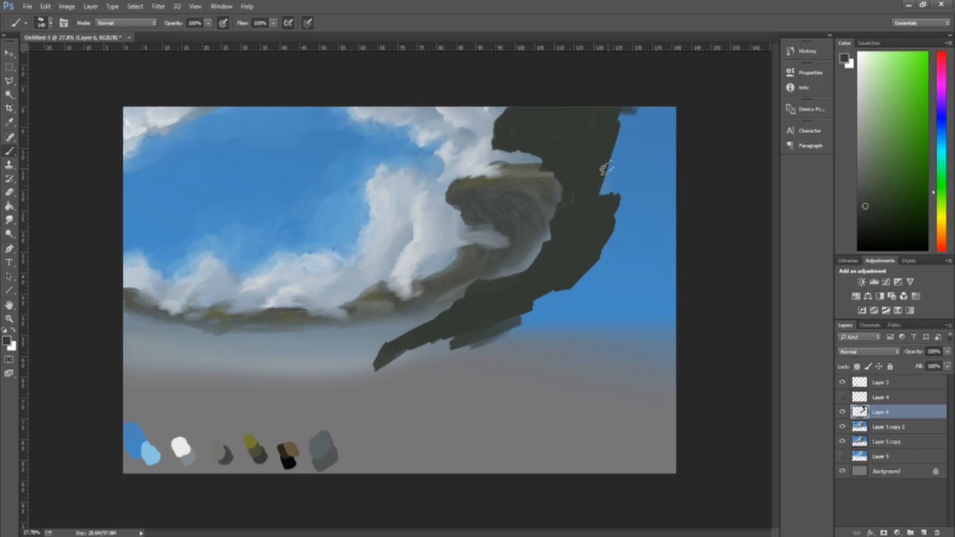
pyautogui.moveTo(586, 144)
pyautogui.mouseDown()
pyautogui.moveTo(596, 175)
pyautogui.moveTo(606, 142)
pyautogui.moveTo(579, 134)
pyautogui.moveTo(644, 91)
pyautogui.moveTo(631, 203)
pyautogui.moveTo(619, 199)
pyautogui.moveTo(663, 169)
pyautogui.moveTo(629, 239)
pyautogui.moveTo(629, 214)
pyautogui.moveTo(608, 204)
pyautogui.moveTo(612, 219)
pyautogui.moveTo(598, 221)
pyautogui.moveTo(619, 243)
pyautogui.moveTo(669, 244)
pyautogui.moveTo(542, 287)
pyautogui.moveTo(571, 264)
pyautogui.moveTo(536, 287)
pyautogui.moveTo(667, 260)
pyautogui.moveTo(607, 298)
pyautogui.moveTo(458, 344)
pyautogui.mouseUp()
pyautogui.moveTo(522, 310)
pyautogui.mouseDown()
pyautogui.moveTo(490, 338)
pyautogui.moveTo(398, 358)
pyautogui.moveTo(381, 375)
pyautogui.moveTo(547, 348)
pyautogui.mouseUp()
pyautogui.moveTo(661, 317)
pyautogui.mouseDown()
pyautogui.moveTo(620, 328)
pyautogui.moveTo(644, 309)
pyautogui.moveTo(667, 319)
pyautogui.moveTo(583, 341)
pyautogui.moveTo(546, 329)
pyautogui.moveTo(676, 345)
pyautogui.moveTo(585, 339)
pyautogui.moveTo(443, 364)
pyautogui.moveTo(447, 335)
pyautogui.mouseUp()
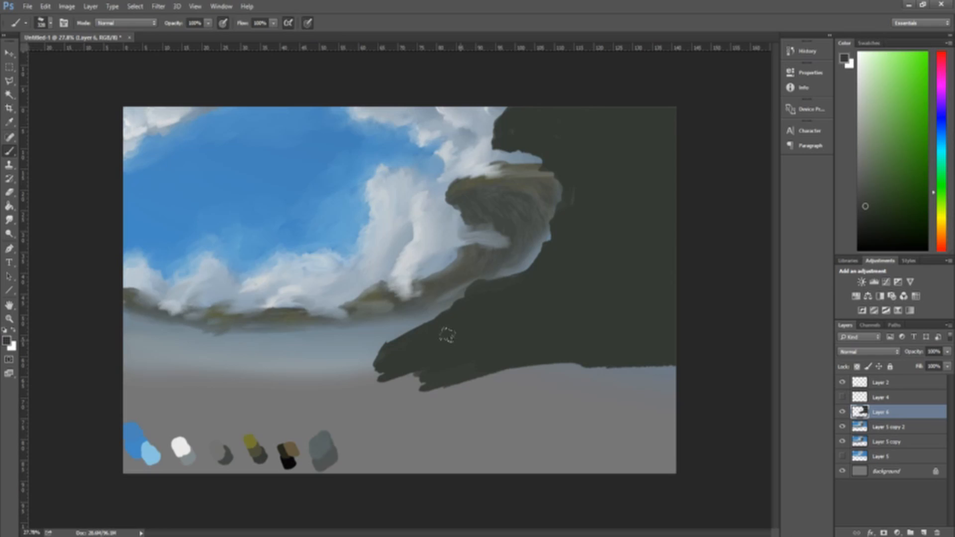
pyautogui.press('e')
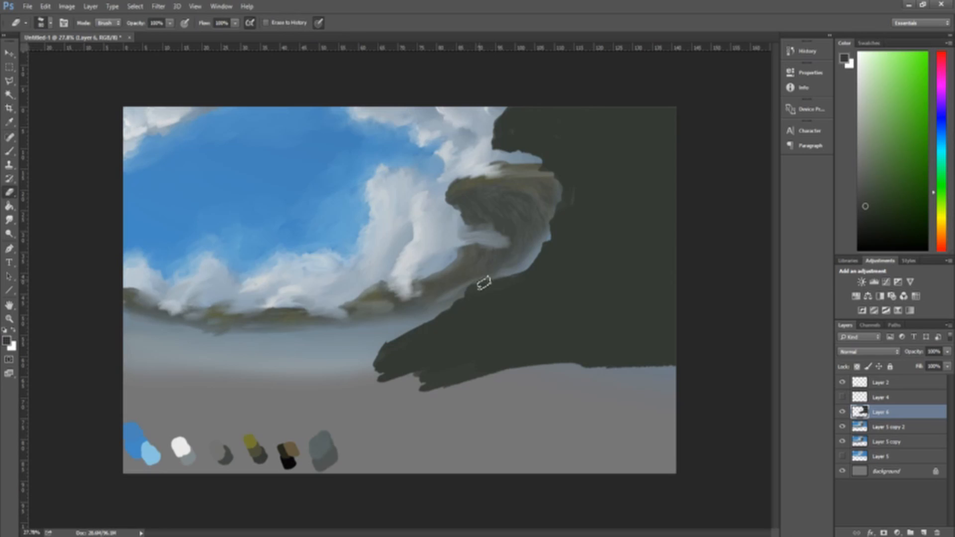
pyautogui.moveTo(484, 286)
pyautogui.mouseDown()
pyautogui.moveTo(507, 282)
pyautogui.moveTo(464, 292)
pyautogui.moveTo(518, 283)
pyautogui.moveTo(542, 254)
pyautogui.moveTo(518, 278)
pyautogui.mouseUp()
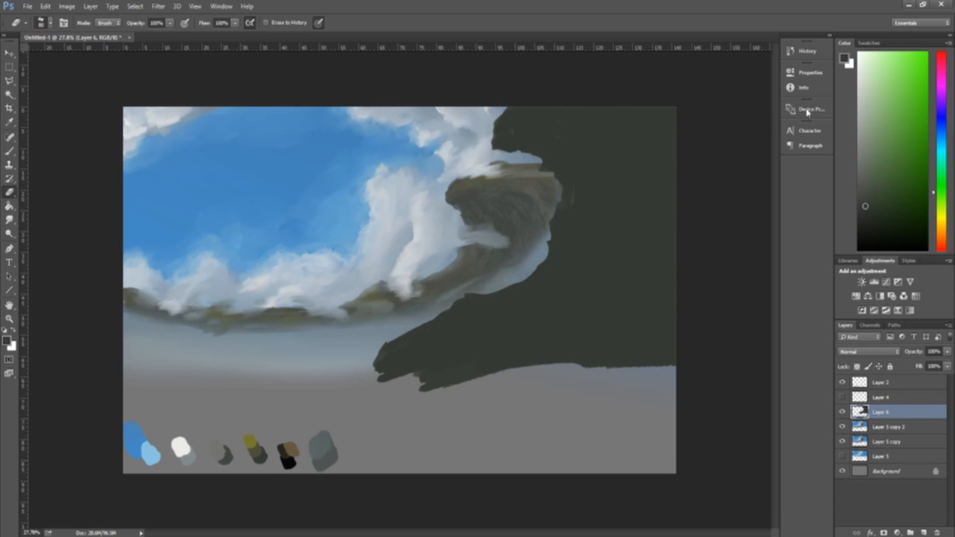
# Duplicate the dark landform layer, clip the copy to the original, and switch to the Mixer Brush.
pyautogui.hotkey('ctrl', 'j')
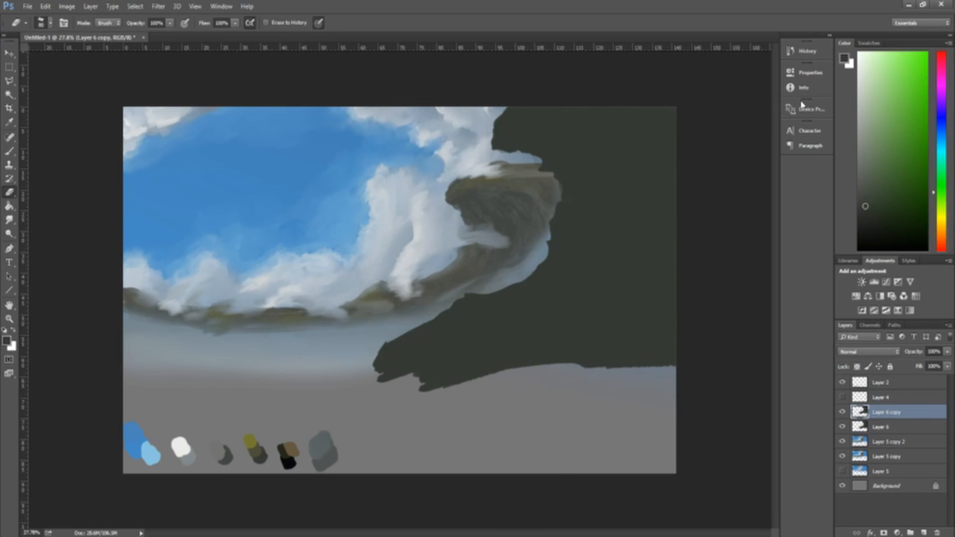
pyautogui.hotkey('ctrl', 'alt', 'g')
pyautogui.click(10, 151)
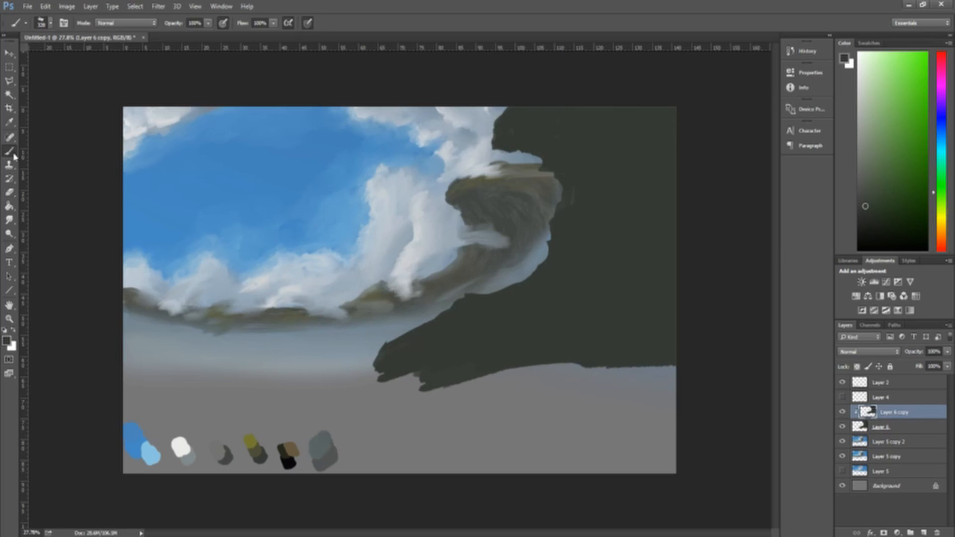
pyautogui.click(49, 185)
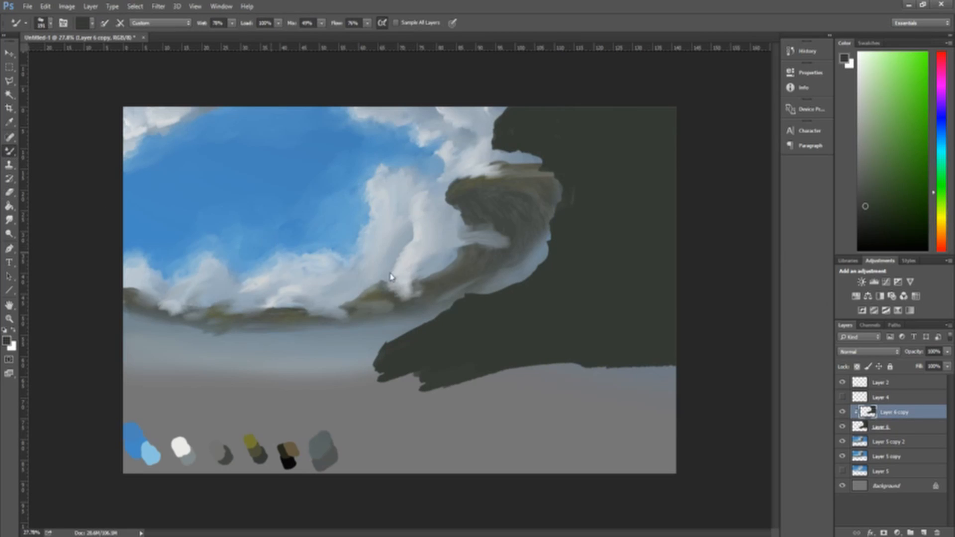
# Prepare the Mixer Brush tip and sample dark grey and brown tones from the palette swatches.
pyautogui.click(384, 327)
pyautogui.press('i')
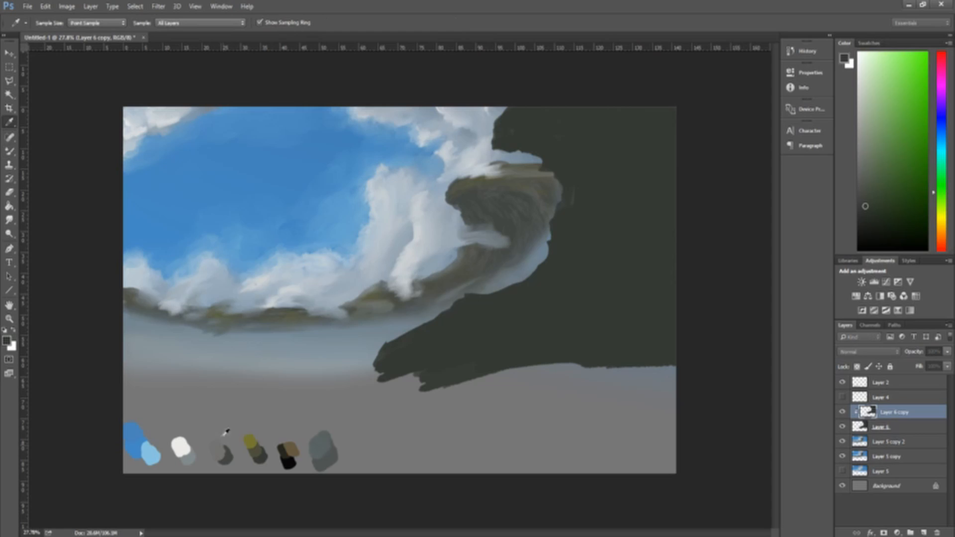
pyautogui.press('b')
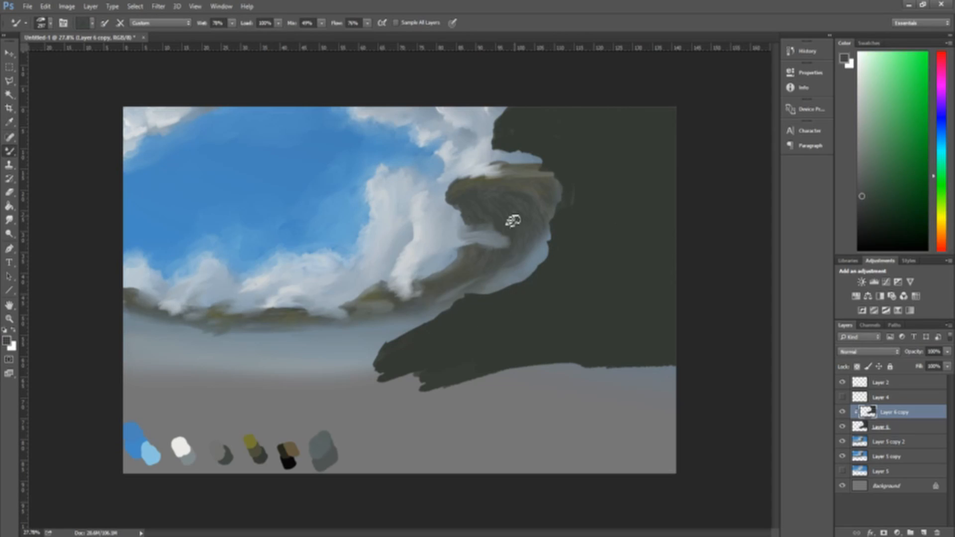
pyautogui.press('i')
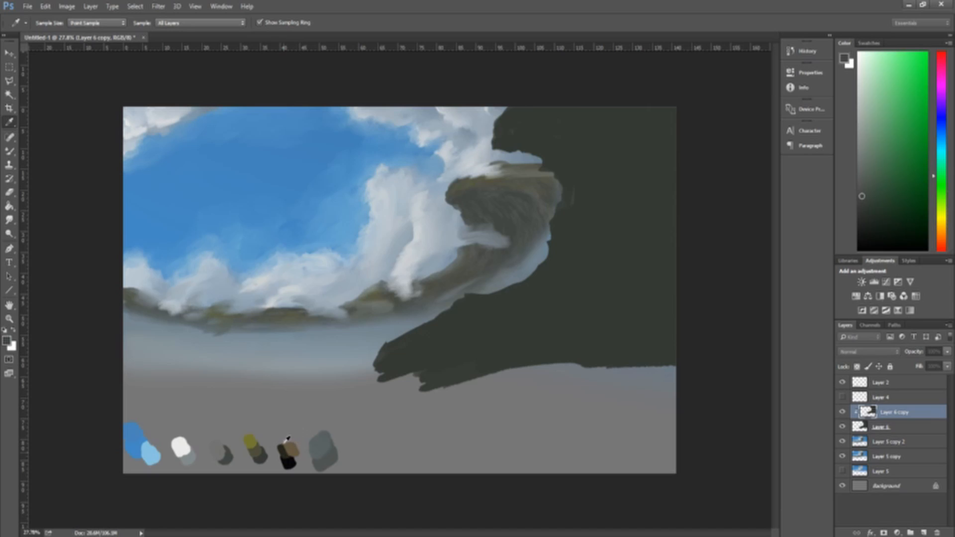
pyautogui.press('b')
pyautogui.keyDown('alt'); pyautogui.click(558, 158); pyautogui.keyUp('alt')
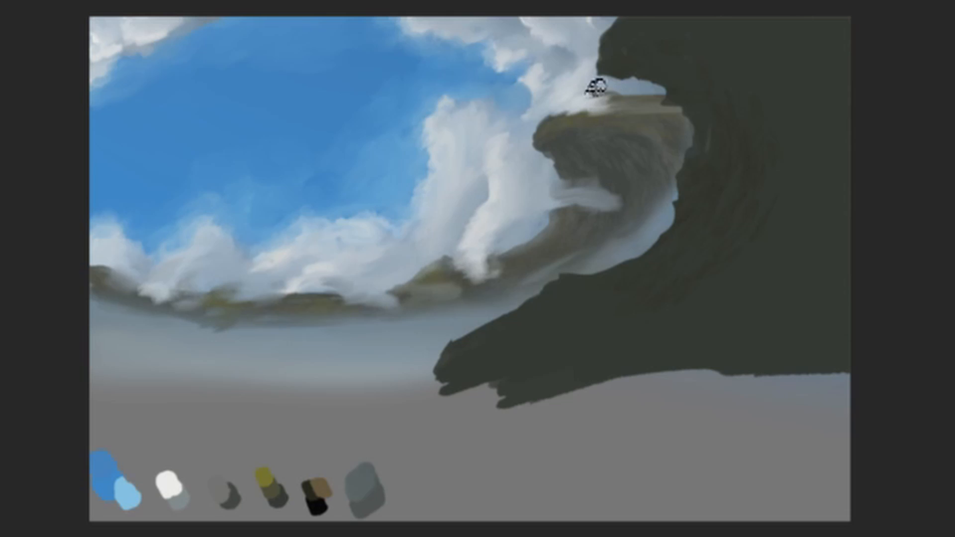
# Blend brown and lighter grey rock texture over the dark foreground, with strokes following the curve of its inner wall.
pyautogui.moveTo(595, 87); pyautogui.dragTo(654, 211)
pyautogui.moveTo(763, 144)
pyautogui.mouseDown()
pyautogui.moveTo(717, 297)
pyautogui.moveTo(611, 308)
pyautogui.moveTo(710, 224)
pyautogui.moveTo(749, 169)
pyautogui.moveTo(752, 118)
pyautogui.moveTo(685, 270)
pyautogui.moveTo(723, 271)
pyautogui.moveTo(741, 280)
pyautogui.moveTo(736, 295)
pyautogui.moveTo(824, 222)
pyautogui.moveTo(737, 347)
pyautogui.mouseUp()
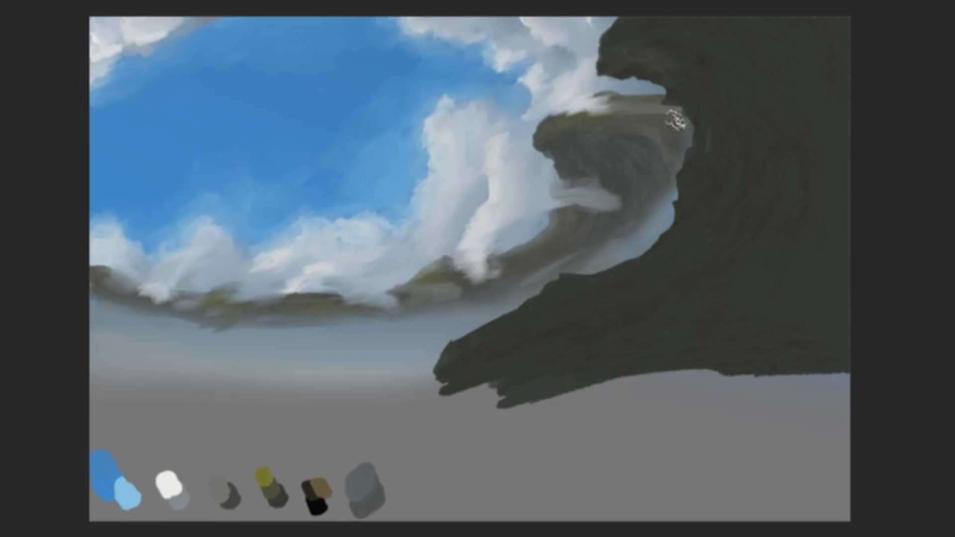
pyautogui.moveTo(723, 70); pyautogui.dragTo(688, 163)
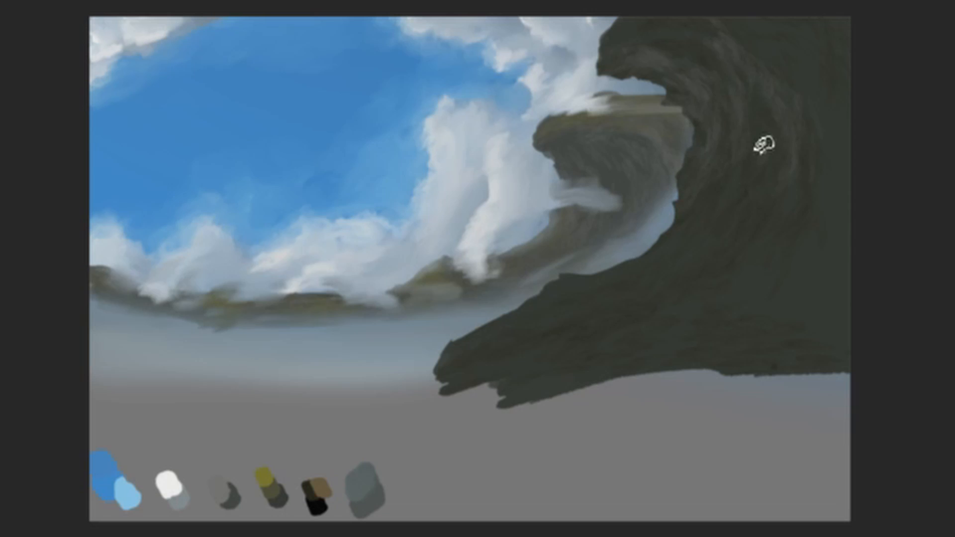
pyautogui.moveTo(688, 188); pyautogui.dragTo(671, 271)
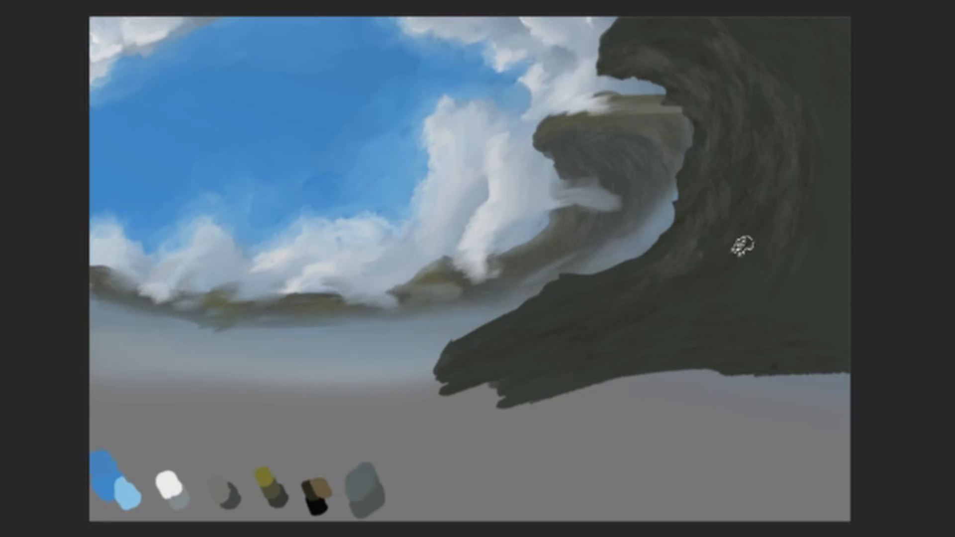
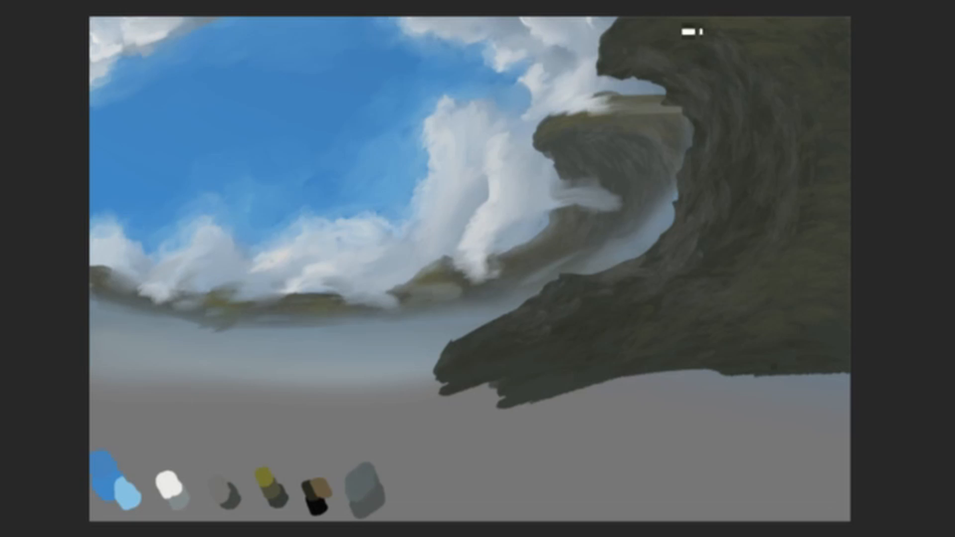
# Blend mossy olive-green patches over the foreground landform's upper surface, outer side and lower slope.
pyautogui.moveTo(689, 32)
pyautogui.mouseDown()
pyautogui.moveTo(785, 43)
pyautogui.moveTo(831, 86)
pyautogui.moveTo(781, 103)
pyautogui.moveTo(790, 148)
pyautogui.mouseUp()
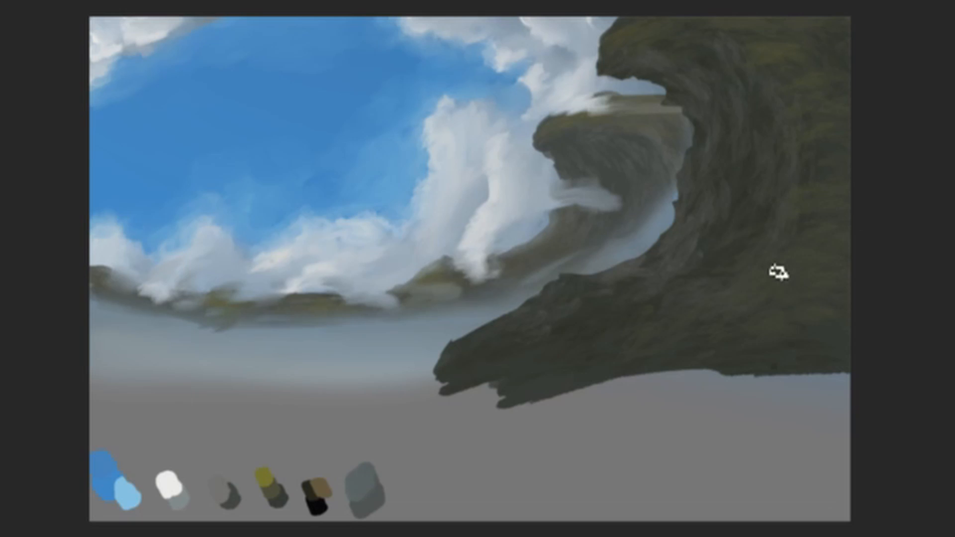
pyautogui.moveTo(778, 272)
pyautogui.mouseDown()
pyautogui.moveTo(749, 322)
pyautogui.moveTo(696, 320)
pyautogui.moveTo(780, 322)
pyautogui.moveTo(823, 289)
pyautogui.moveTo(766, 292)
pyautogui.mouseUp()
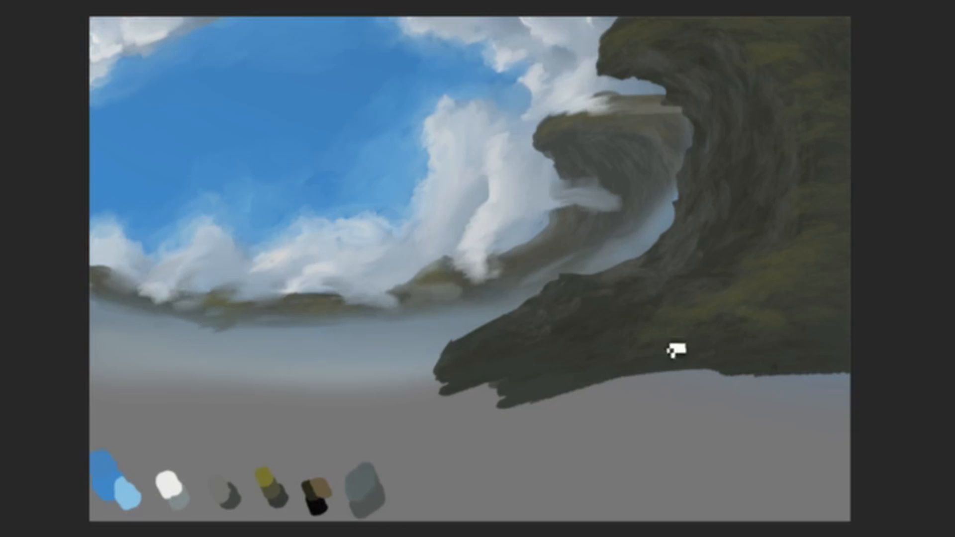
# Extend the olive-green moss along the foreground landform's lower slope to its pointed tip and refine the inner wall's rock texture.
pyautogui.moveTo(707, 334)
pyautogui.mouseDown()
pyautogui.moveTo(599, 337)
pyautogui.moveTo(561, 366)
pyautogui.moveTo(599, 355)
pyautogui.mouseUp()
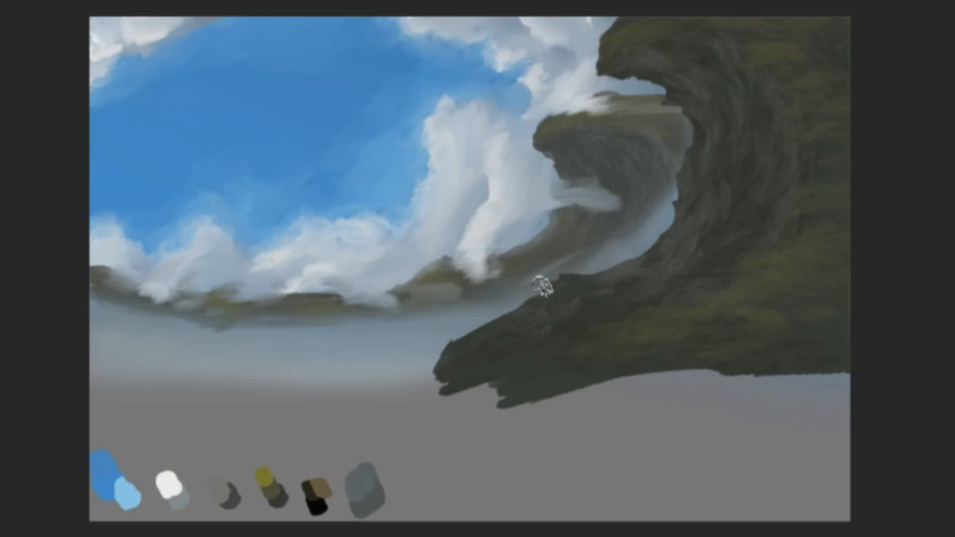
pyautogui.moveTo(544, 286)
pyautogui.mouseDown()
pyautogui.moveTo(506, 321)
pyautogui.moveTo(526, 328)
pyautogui.moveTo(470, 359)
pyautogui.moveTo(545, 300)
pyautogui.moveTo(504, 334)
pyautogui.mouseUp()
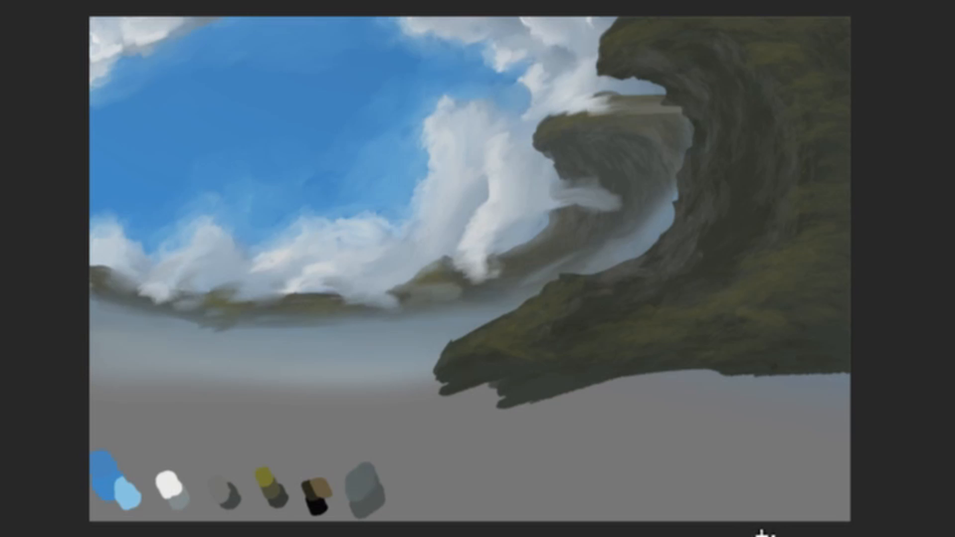
pyautogui.scroll(6, 824, 289)
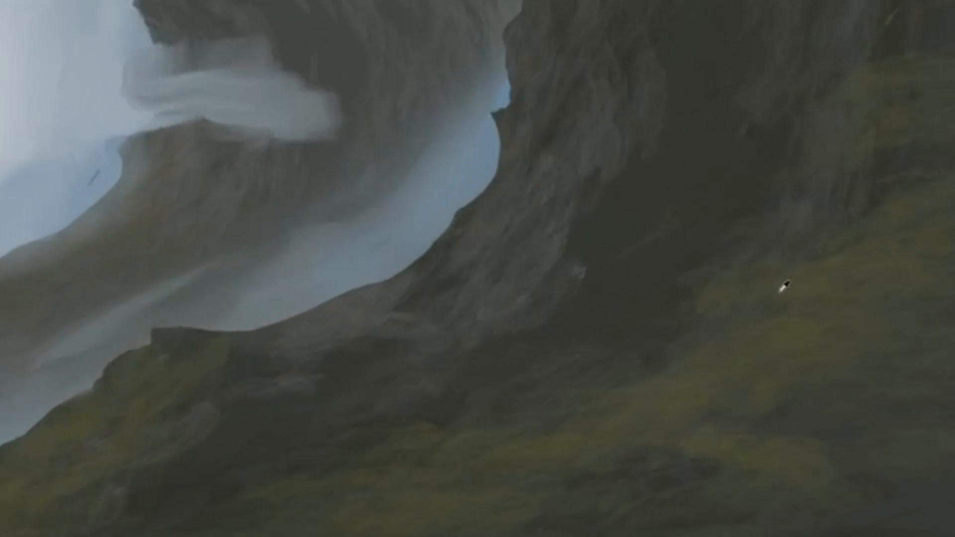
pyautogui.scroll(1, 785, 287)
pyautogui.moveTo(630, 128); pyautogui.dragTo(632, 163)
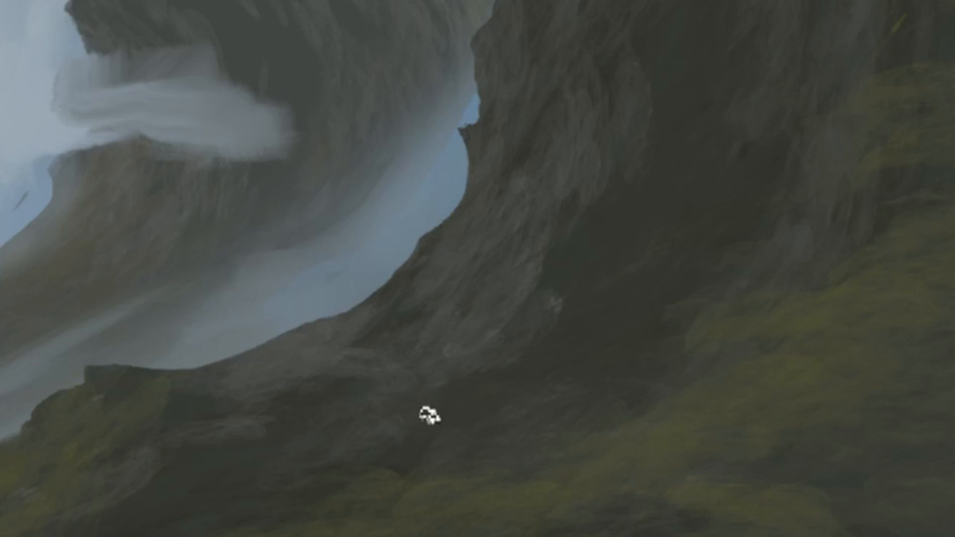
# Sample dark grey tones from the foreground landform's inner wall and blend them along its curve with the Mixer Brush.
pyautogui.scroll(-7, 421, 180)
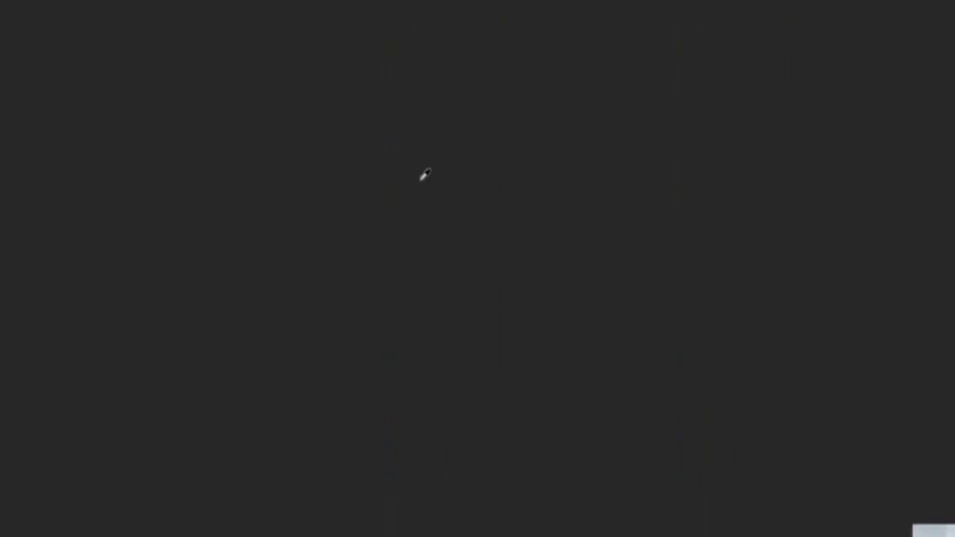
pyautogui.hotkey('ctrl', '0')
pyautogui.scroll(5, 761, 224)
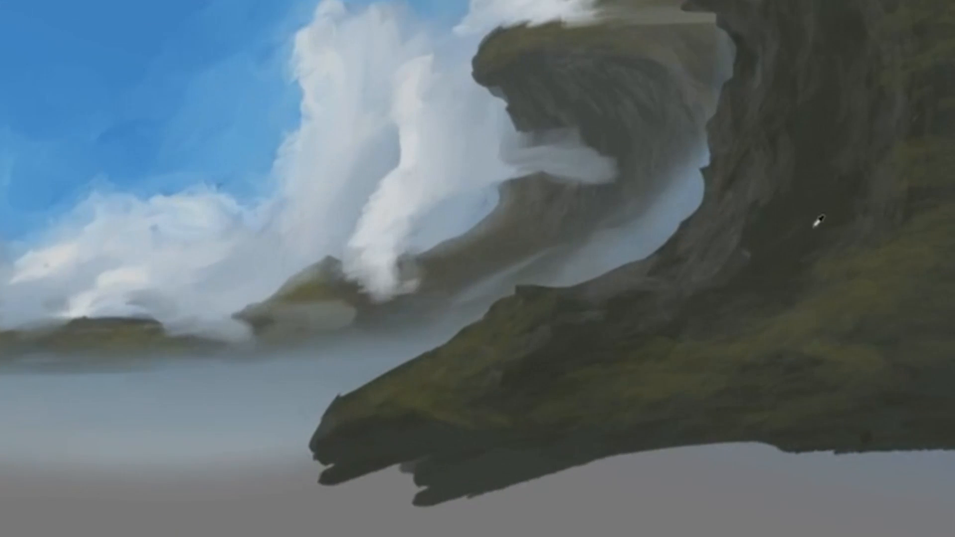
pyautogui.scroll(2, 706, 151)
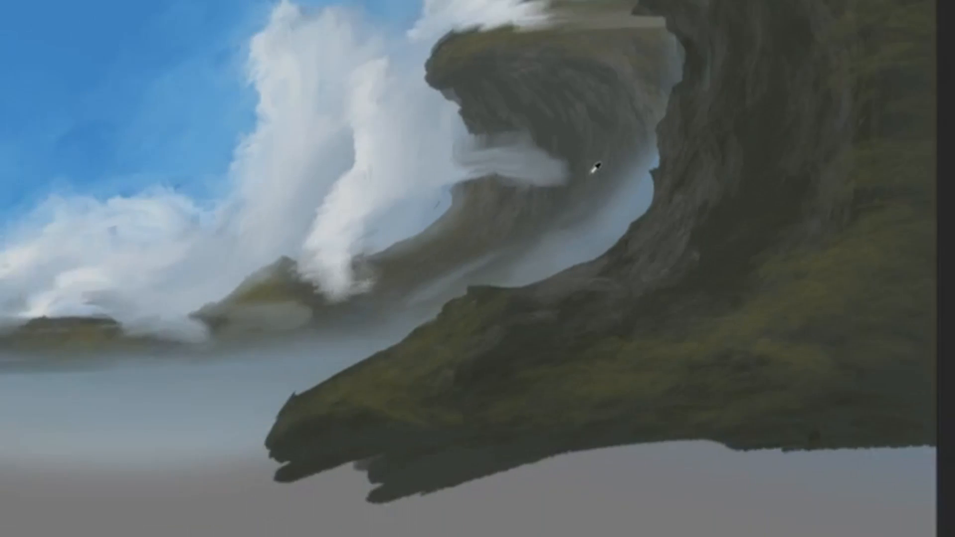
pyautogui.press('i')
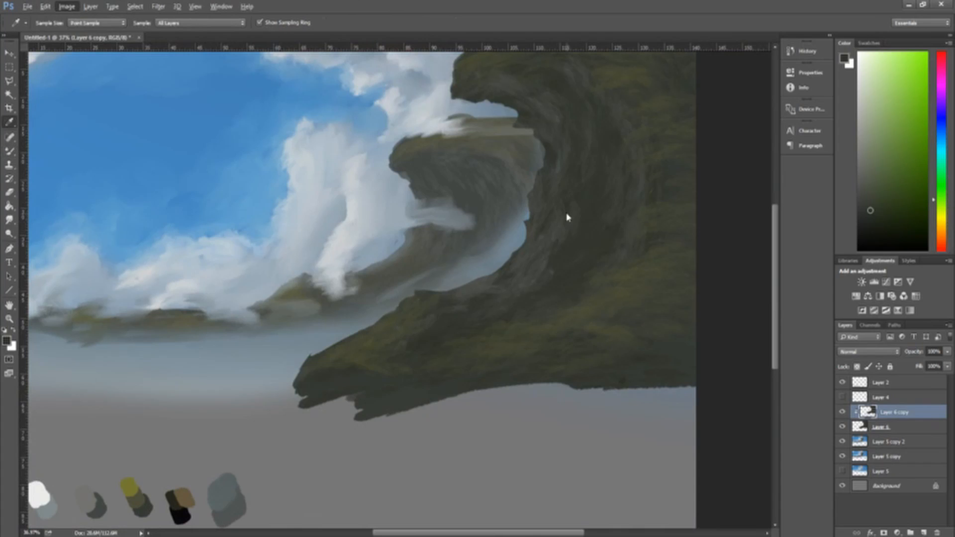
pyautogui.click(559, 228)
pyautogui.press('b')
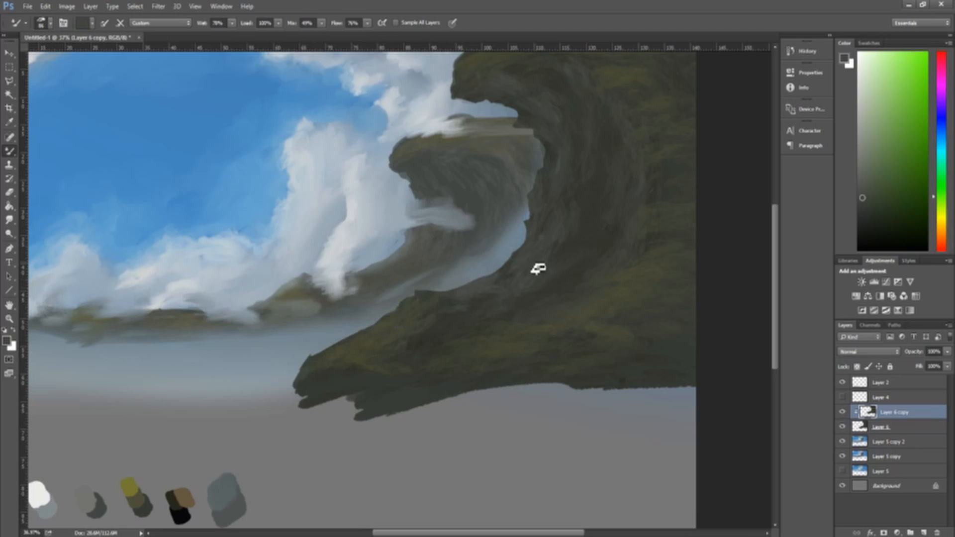
pyautogui.press('i')
pyautogui.click(552, 147)
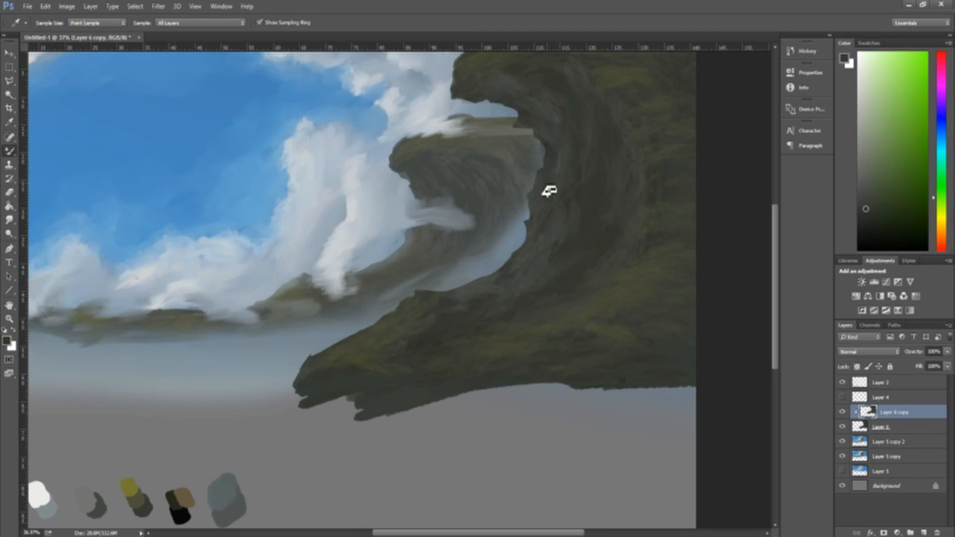
pyautogui.press('b')
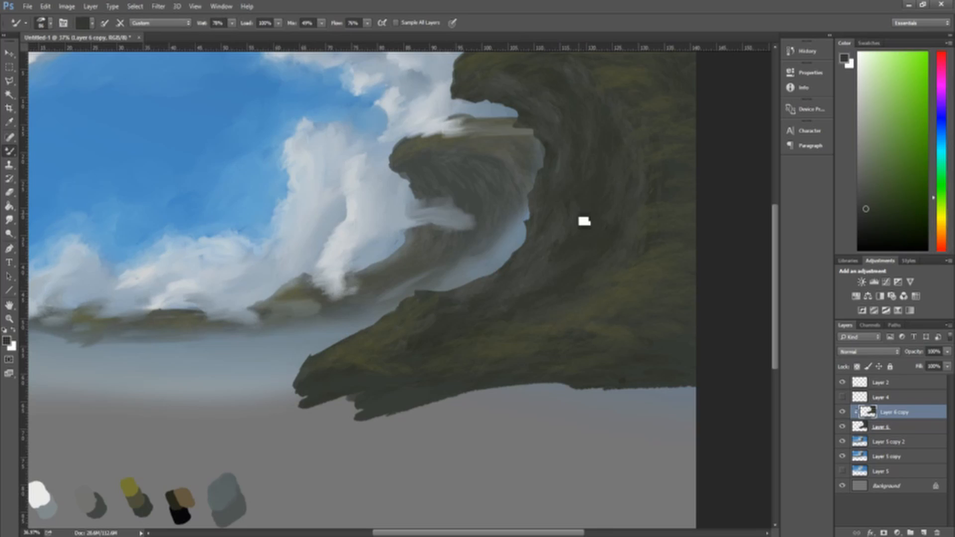
# Sample a dark olive tone from the foreground landform's mossy lower slope and return to the Mixer Brush.
pyautogui.scroll(-5, 557, 164)
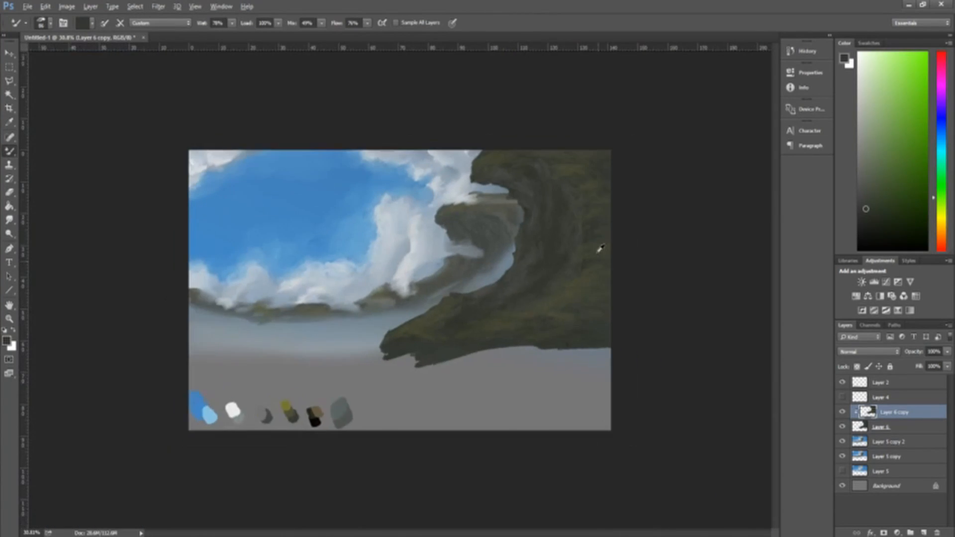
pyautogui.scroll(5, 604, 256)
pyautogui.press('i')
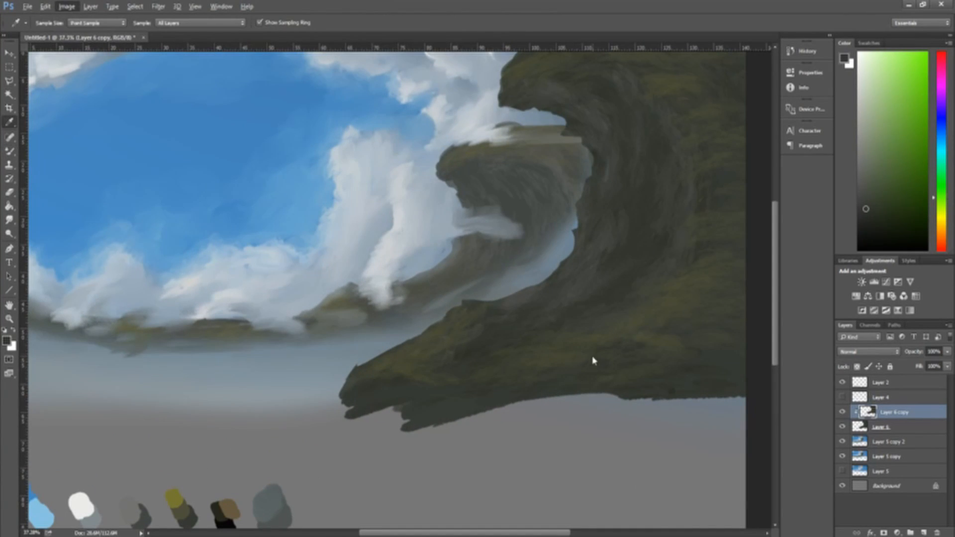
pyautogui.click(583, 332)
pyautogui.press('b')
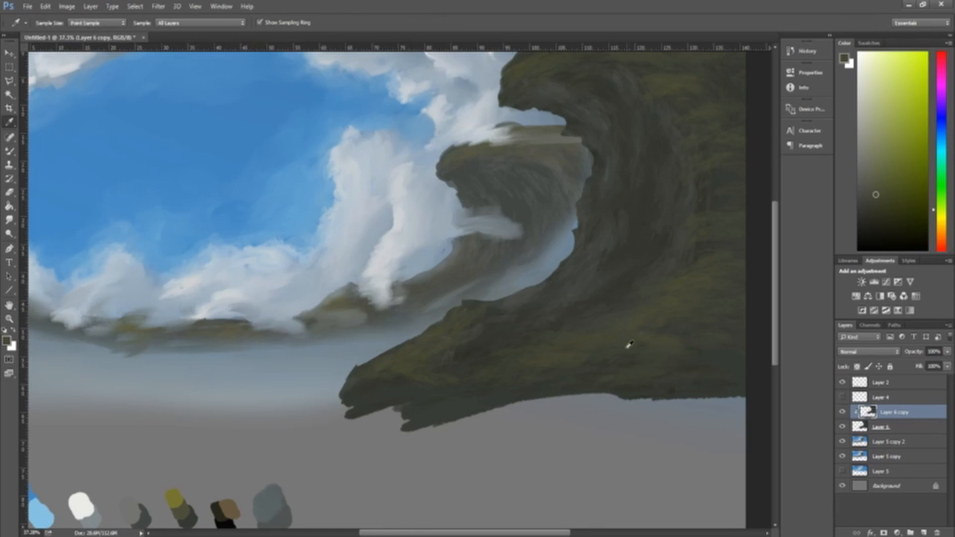
# Blend the shading on the large cliff's right side and lower slope with dark green-brown tones sampled from the rock.
pyautogui.keyDown('alt'); pyautogui.click(600, 349); pyautogui.keyUp('alt')
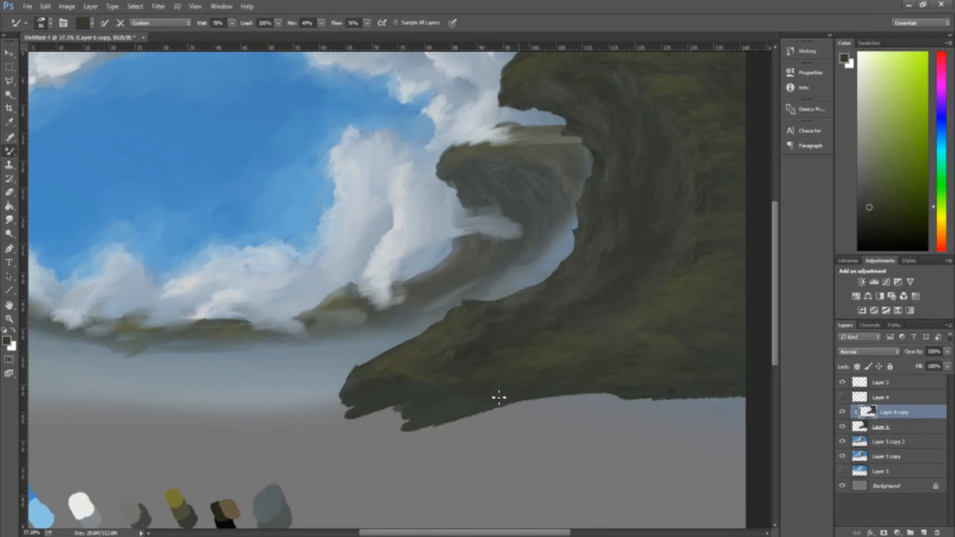
pyautogui.scroll(-2, 535, 359)
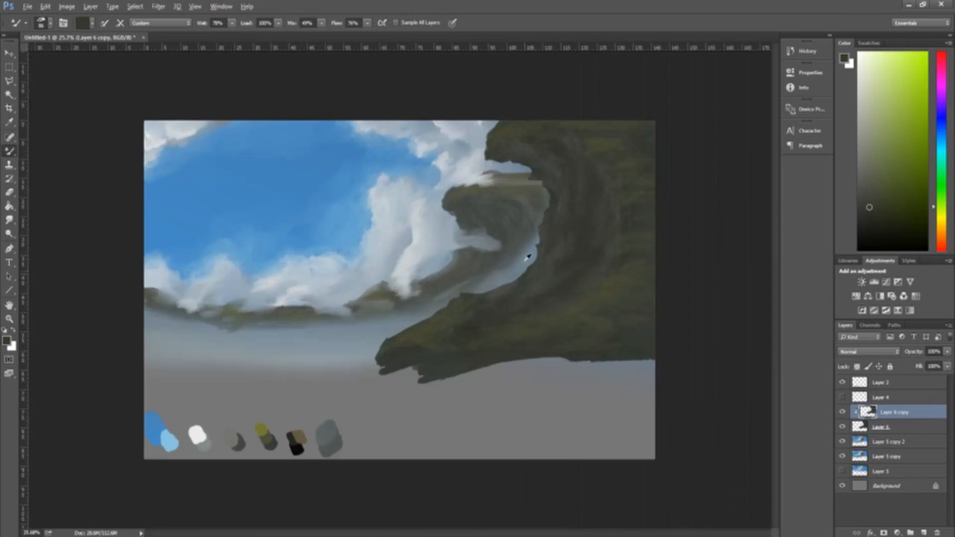
pyautogui.scroll(1, 635, 103)
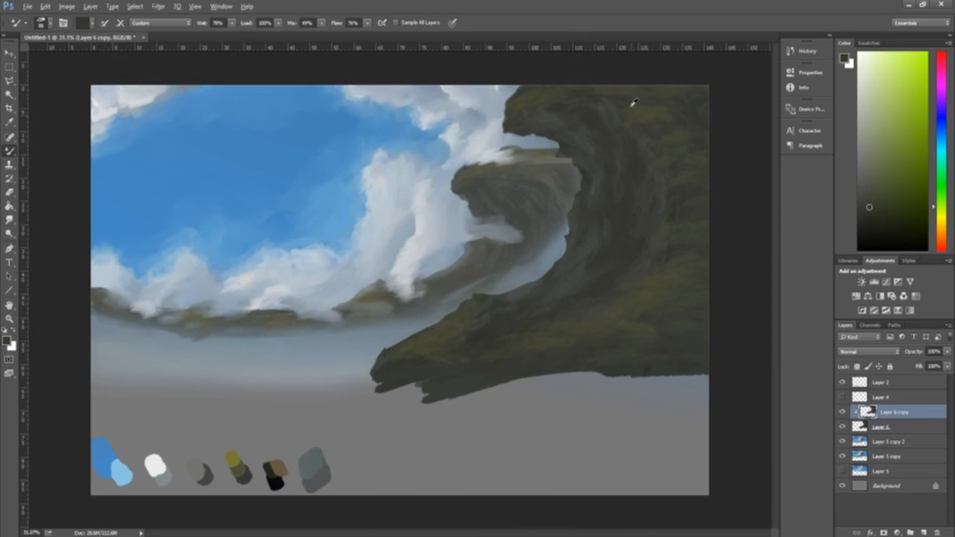
pyautogui.keyDown('alt'); pyautogui.click(684, 177); pyautogui.keyUp('alt')
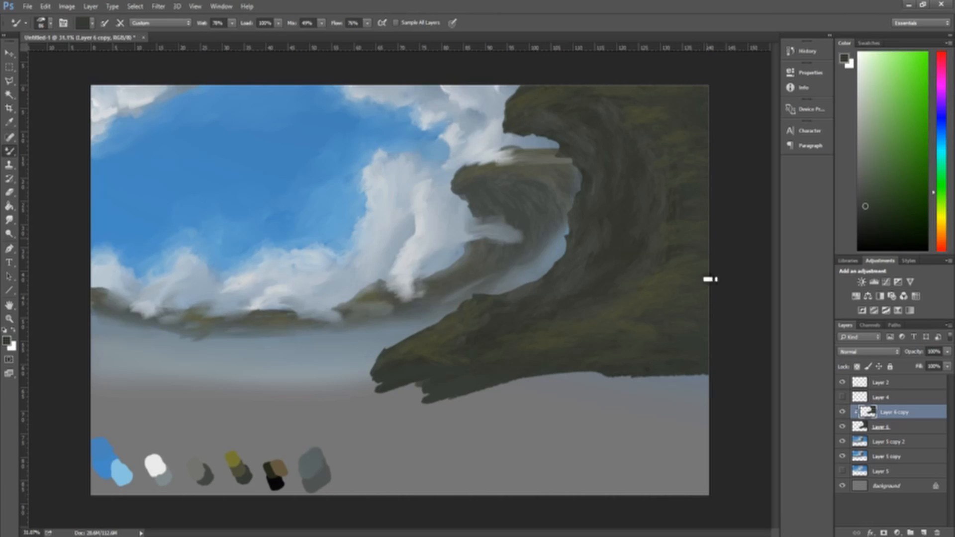
pyautogui.press('alt')
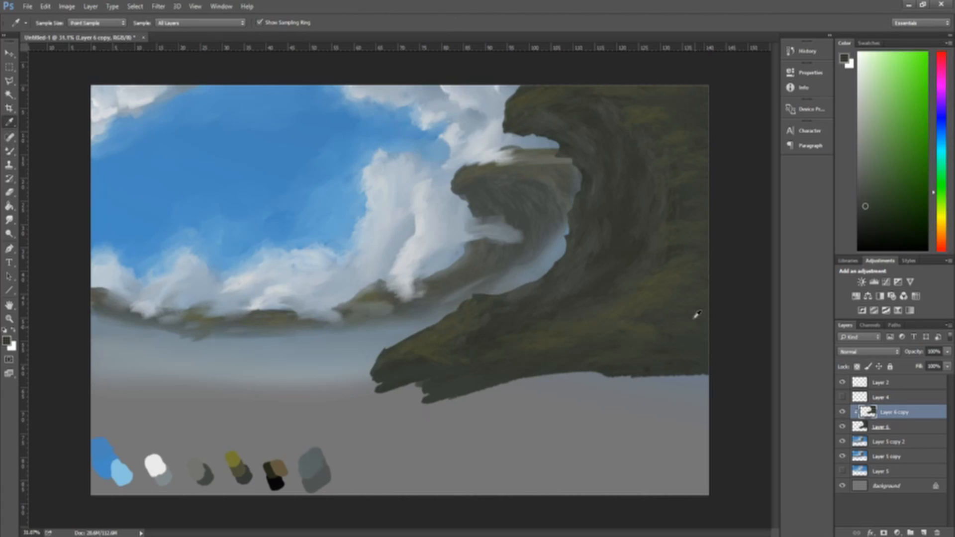
pyautogui.keyDown('alt'); pyautogui.click(682, 162); pyautogui.keyUp('alt')
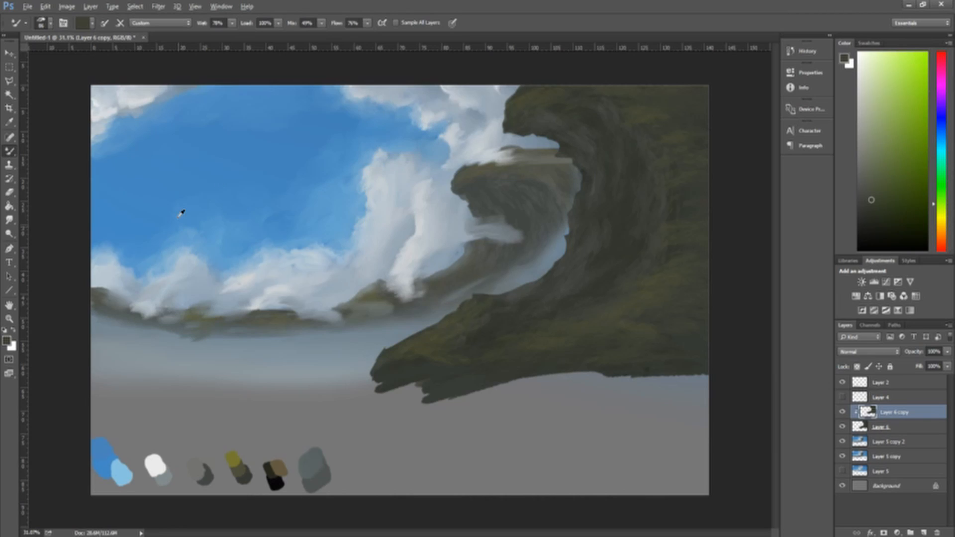
# Merge Layer 6 copy and Layer 6 down into Layer 5 copy 2, duplicate the merged layer and hide the original.
pyautogui.scroll(-2, 90, 288)
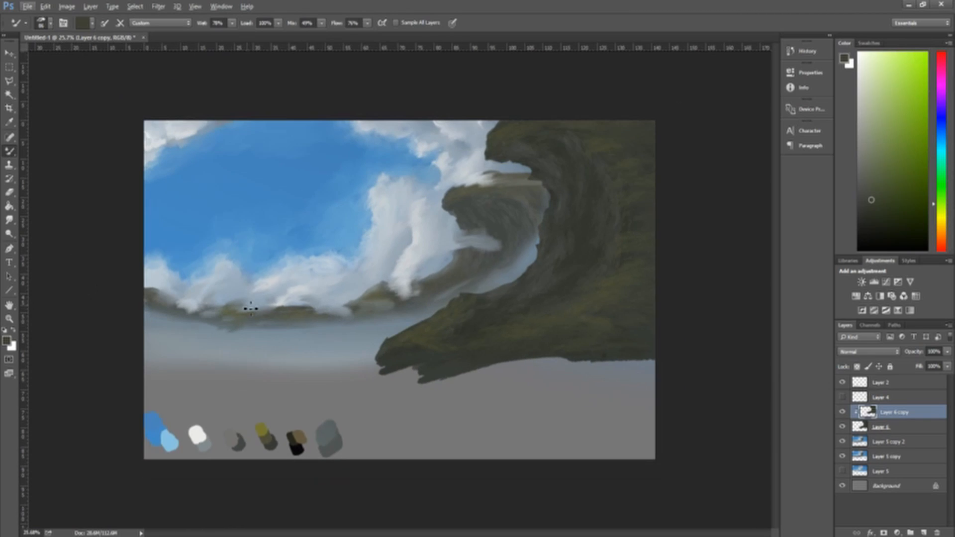
pyautogui.hotkey('ctrl', 'e')
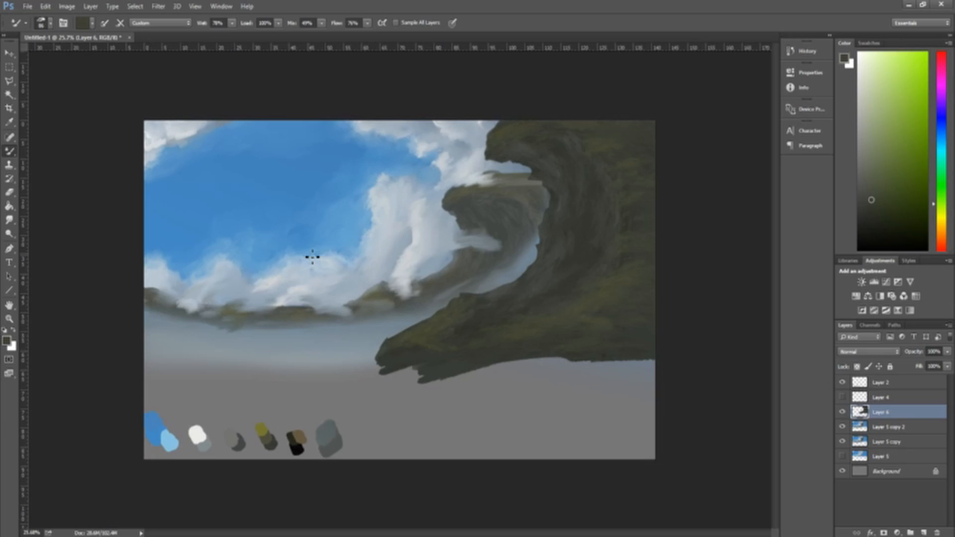
pyautogui.hotkey('ctrl', 'e')
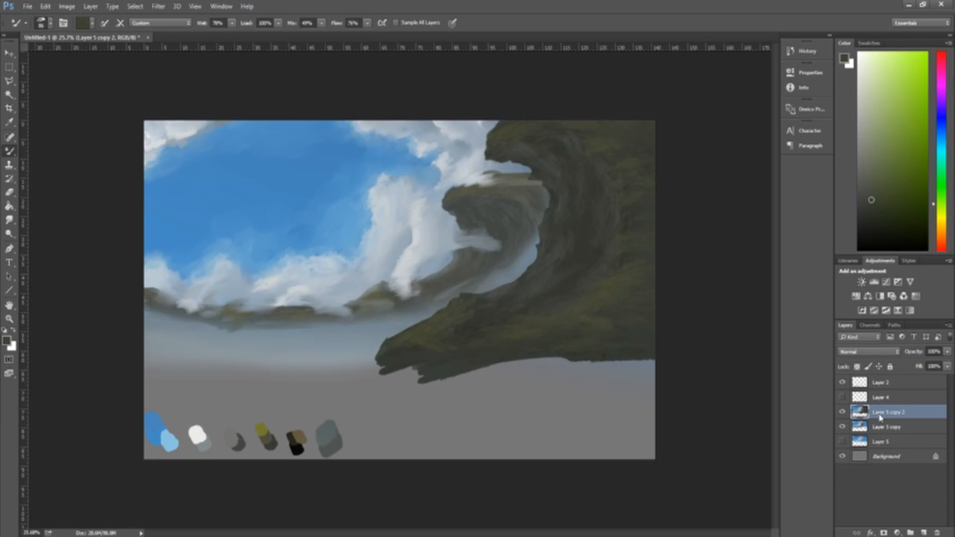
pyautogui.hotkey('ctrl', 'j')
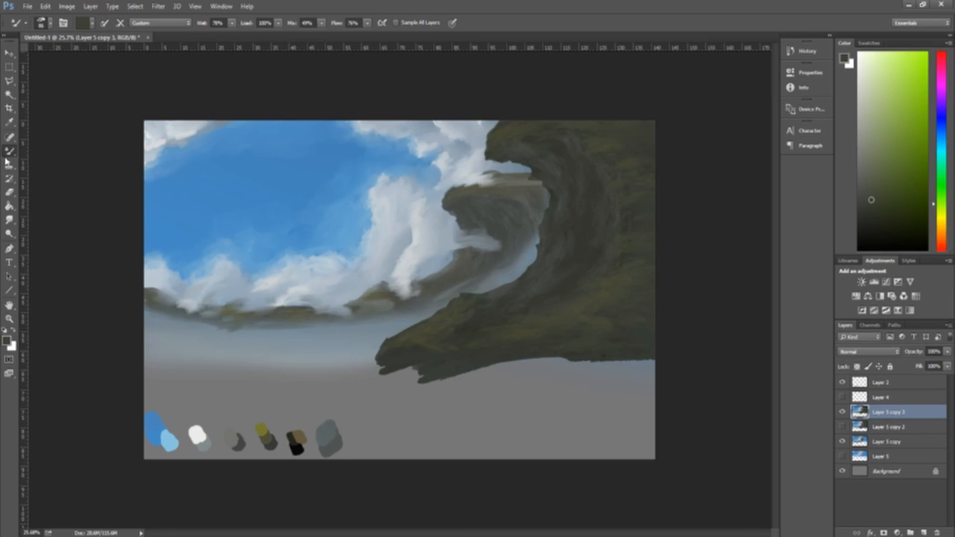
# Paint a pale grey mist cloud in the gap between the inner rock and the large cliff, spreading over the cliff face.
pyautogui.hotkey('shift', 'alt', 'p')
pyautogui.press('i')
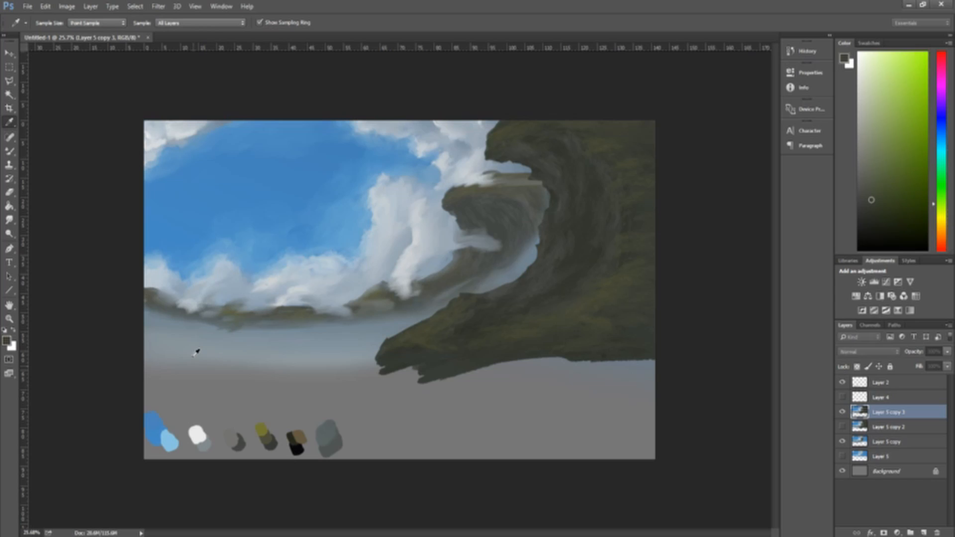
pyautogui.press('b')
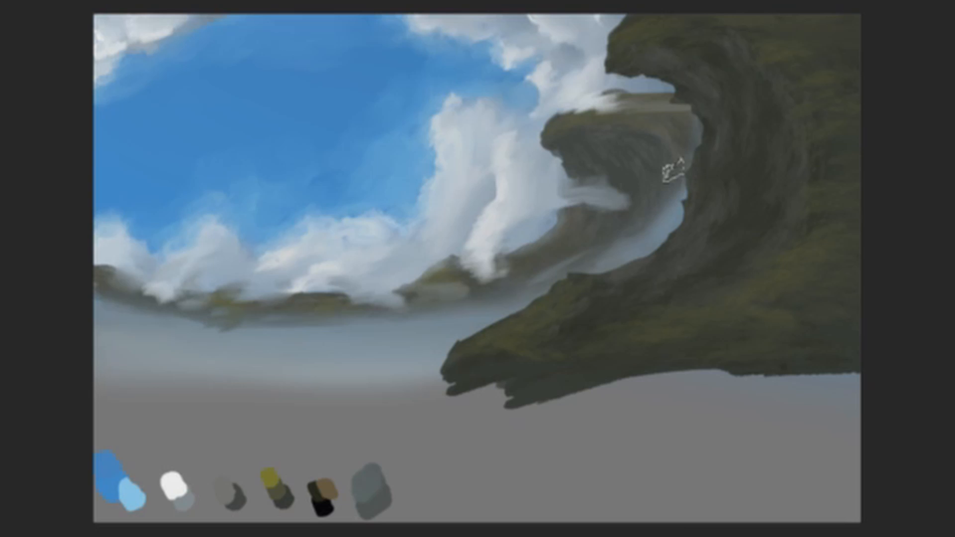
pyautogui.moveTo(684, 141)
pyautogui.mouseDown()
pyautogui.moveTo(672, 201)
pyautogui.moveTo(667, 188)
pyautogui.moveTo(644, 213)
pyautogui.moveTo(653, 186)
pyautogui.moveTo(648, 220)
pyautogui.moveTo(662, 223)
pyautogui.moveTo(666, 207)
pyautogui.moveTo(651, 198)
pyautogui.moveTo(681, 185)
pyautogui.mouseUp()
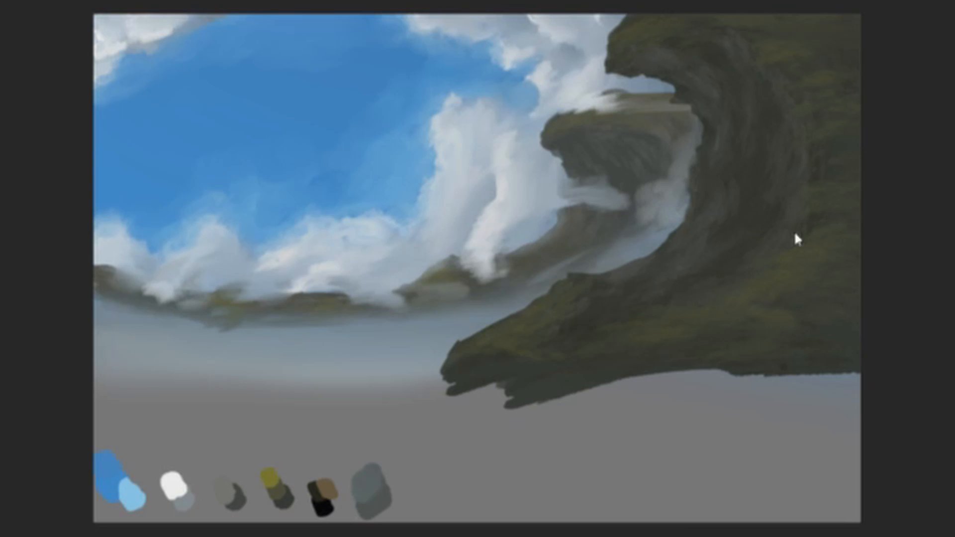
pyautogui.moveTo(636, 155)
pyautogui.mouseDown()
pyautogui.moveTo(644, 182)
pyautogui.moveTo(664, 178)
pyautogui.moveTo(733, 207)
pyautogui.moveTo(662, 190)
pyautogui.moveTo(693, 200)
pyautogui.moveTo(707, 194)
pyautogui.moveTo(729, 211)
pyautogui.moveTo(706, 203)
pyautogui.moveTo(744, 218)
pyautogui.moveTo(707, 203)
pyautogui.mouseUp()
pyautogui.moveTo(659, 221); pyautogui.dragTo(588, 249)
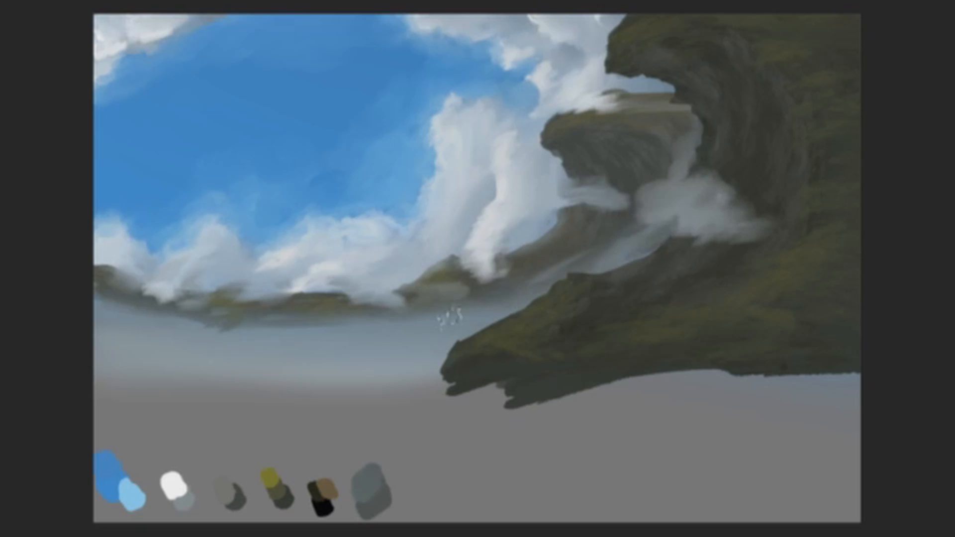
pyautogui.hotkey('ctrl', 'z')
pyautogui.moveTo(632, 188)
pyautogui.mouseDown()
pyautogui.moveTo(582, 256)
pyautogui.moveTo(630, 231)
pyautogui.moveTo(667, 166)
pyautogui.mouseUp()
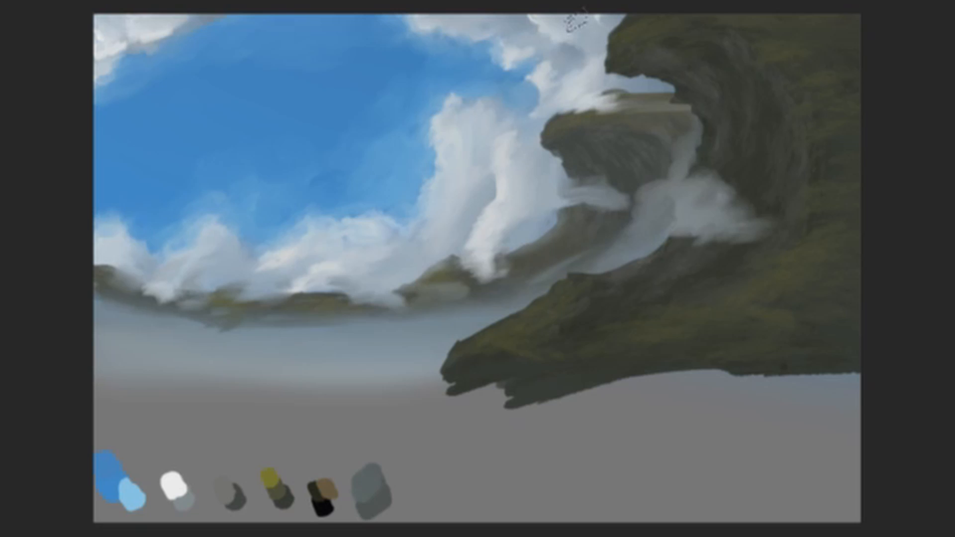
# Paint wisps of mist across the upper gap beneath the overhang and over the upper edge of the lower cliff slope.
pyautogui.moveTo(631, 7)
pyautogui.mouseDown()
pyautogui.moveTo(659, 98)
pyautogui.moveTo(744, 85)
pyautogui.mouseUp()
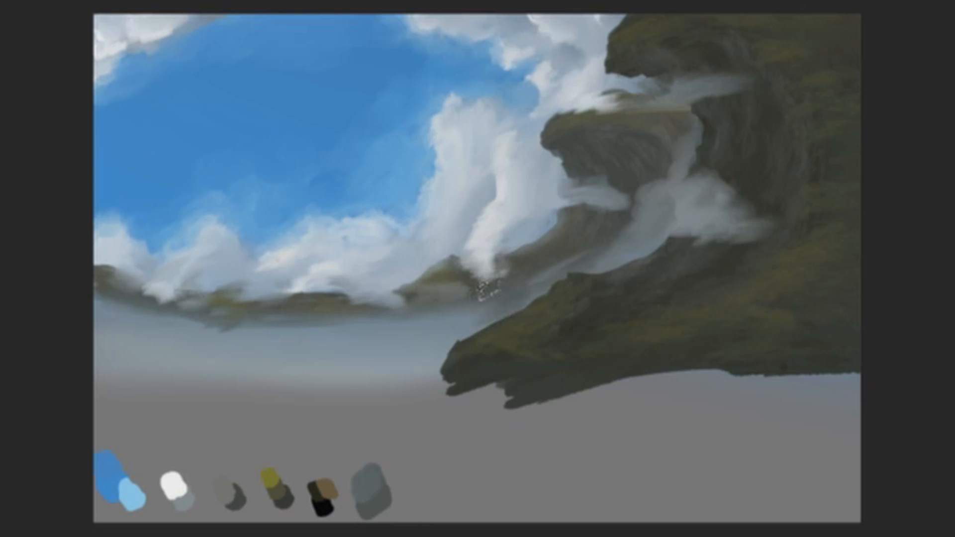
pyautogui.hotkey('ctrl', 'z')
pyautogui.moveTo(522, 294)
pyautogui.mouseDown()
pyautogui.moveTo(541, 308)
pyautogui.moveTo(572, 297)
pyautogui.mouseUp()
pyautogui.hotkey('ctrl', 'z')
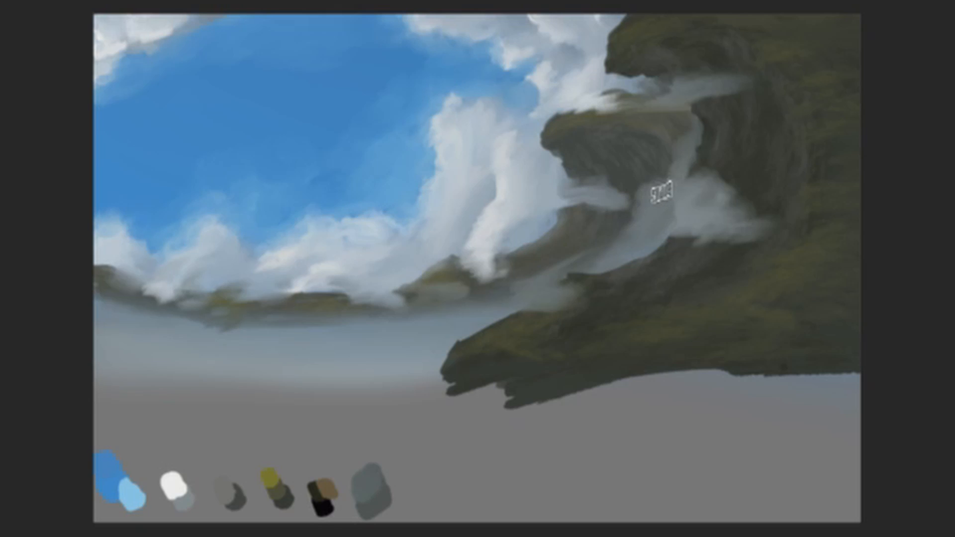
# Brighten and define the edge of the central mist cloud and soften the wisps in the upper gap and above the lower slope.
pyautogui.moveTo(682, 189)
pyautogui.mouseDown()
pyautogui.moveTo(645, 199)
pyautogui.moveTo(640, 217)
pyautogui.moveTo(649, 220)
pyautogui.moveTo(659, 199)
pyautogui.moveTo(628, 245)
pyautogui.mouseUp()
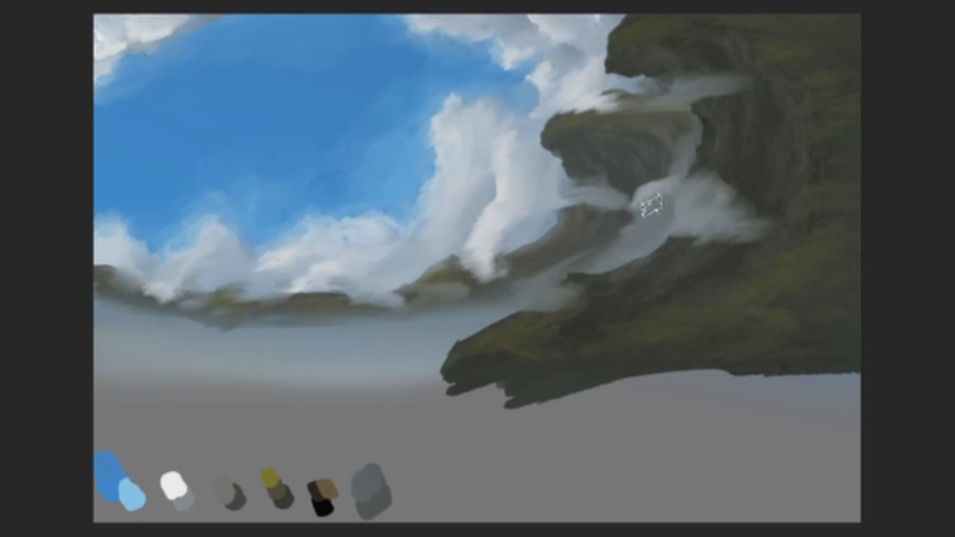
pyautogui.moveTo(651, 205); pyautogui.dragTo(640, 222)
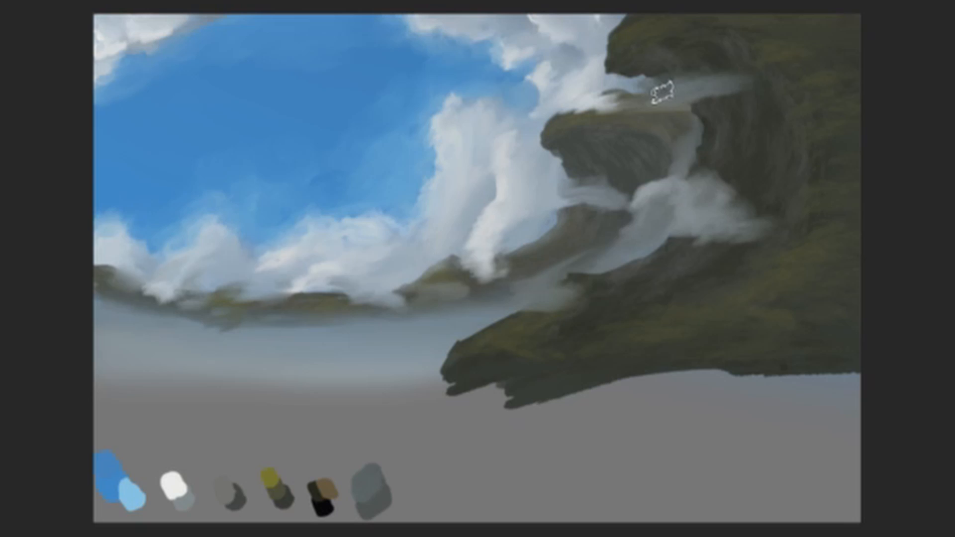
pyautogui.moveTo(656, 95)
pyautogui.mouseDown()
pyautogui.moveTo(677, 108)
pyautogui.moveTo(661, 86)
pyautogui.moveTo(701, 100)
pyautogui.mouseUp()
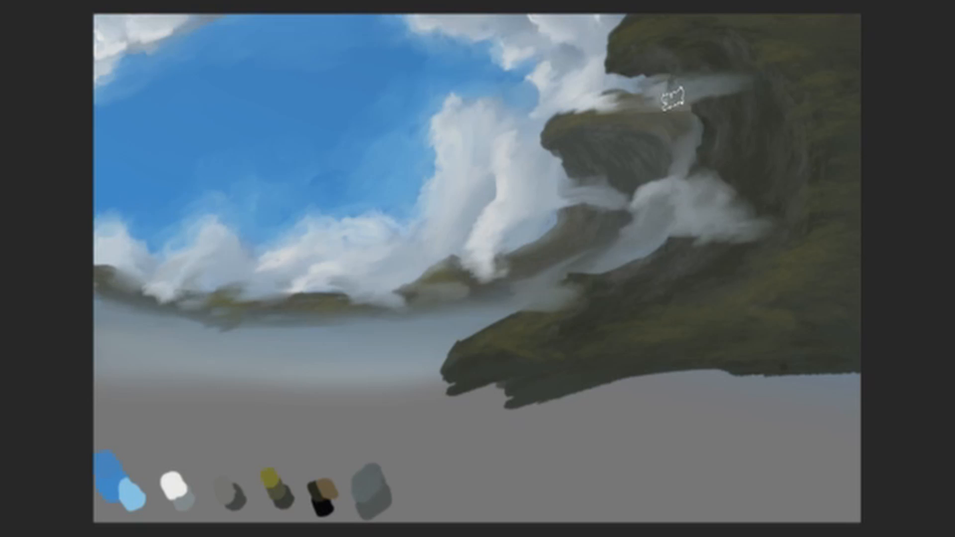
pyautogui.moveTo(529, 292); pyautogui.dragTo(558, 300)
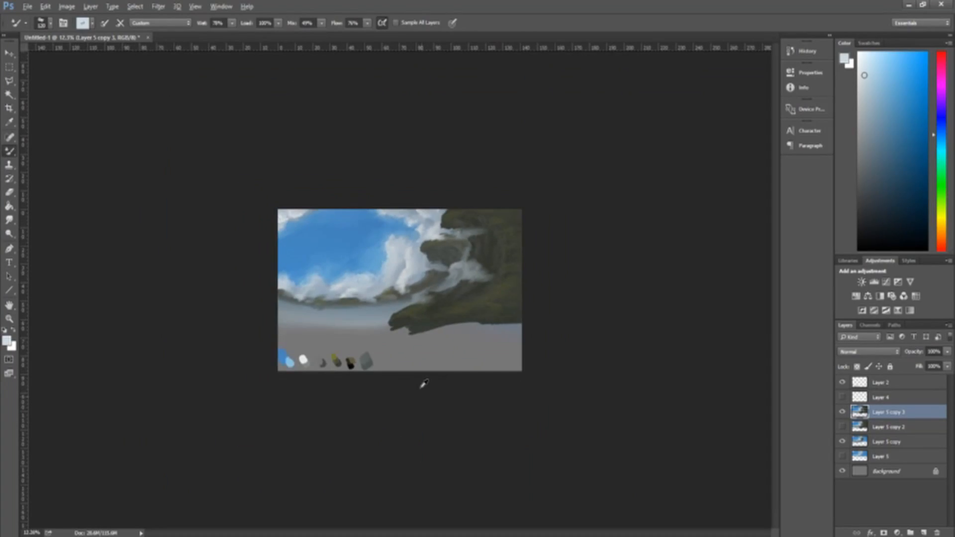
pyautogui.scroll(5, 423, 384)
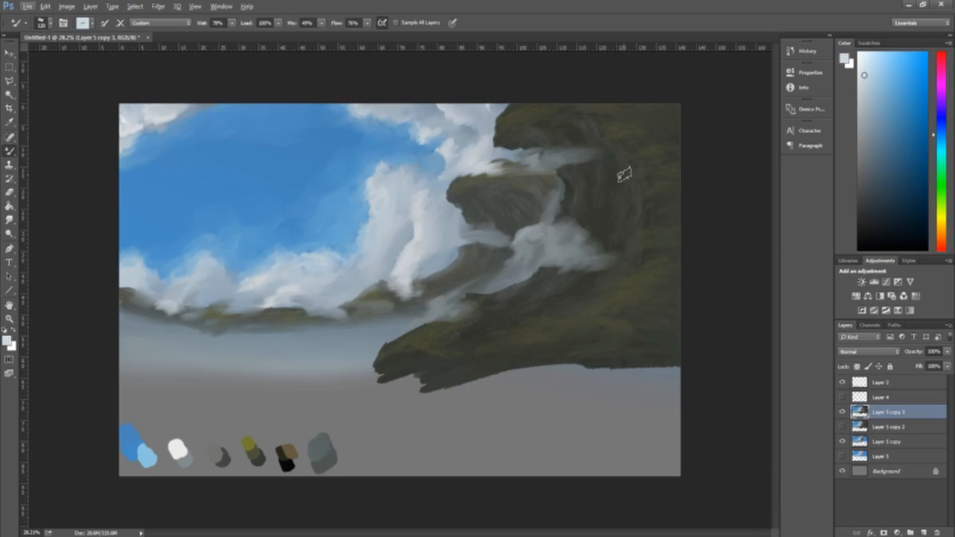
pyautogui.scroll(2, 665, 250)
pyautogui.scroll(-2, 660, 254)
pyautogui.scroll(2, 650, 250)
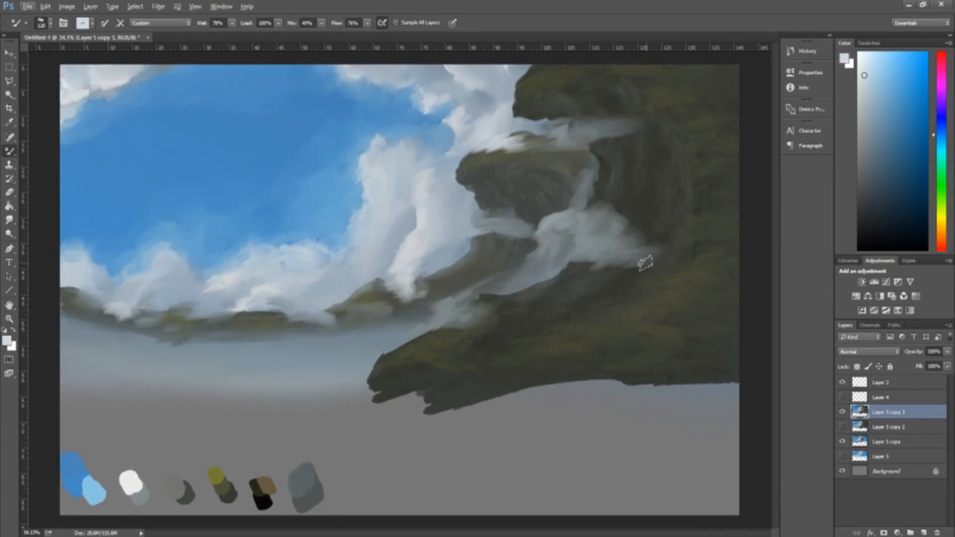
pyautogui.scroll(-2, 645, 262)
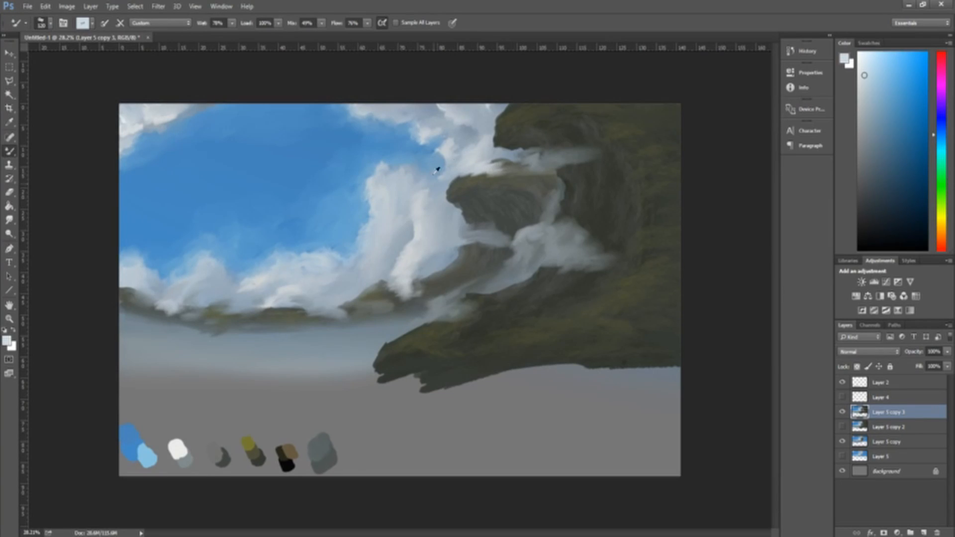
pyautogui.scroll(1, 293, 209)
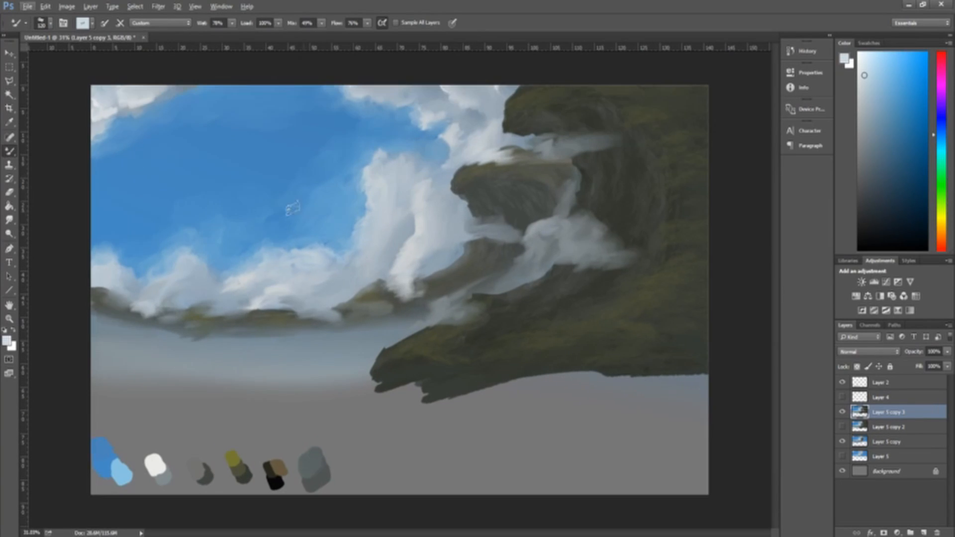
# Try to paint yellow-green grass highlights on the tip of the upper overhang with the Pencil tool, using the olive swatch colour.
pyautogui.click(12, 152)
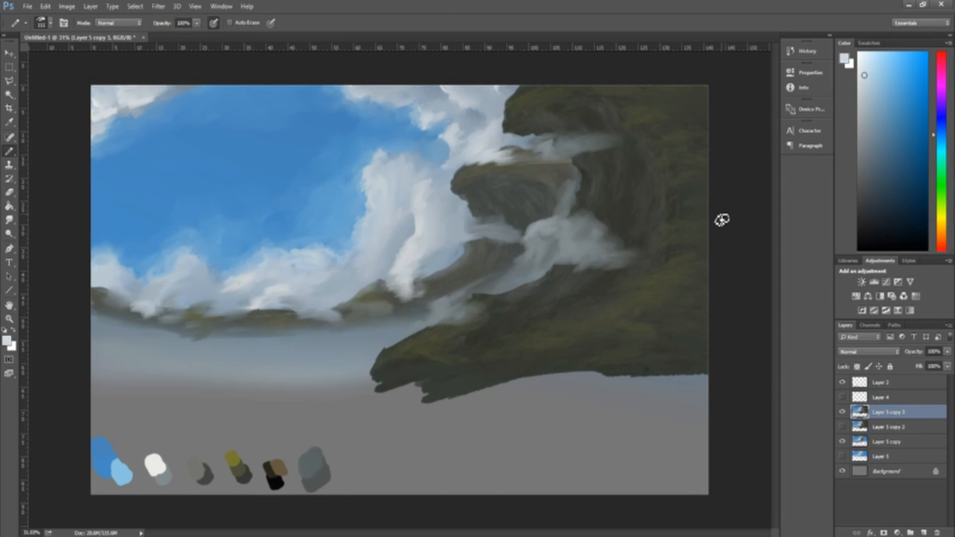
pyautogui.press('i')
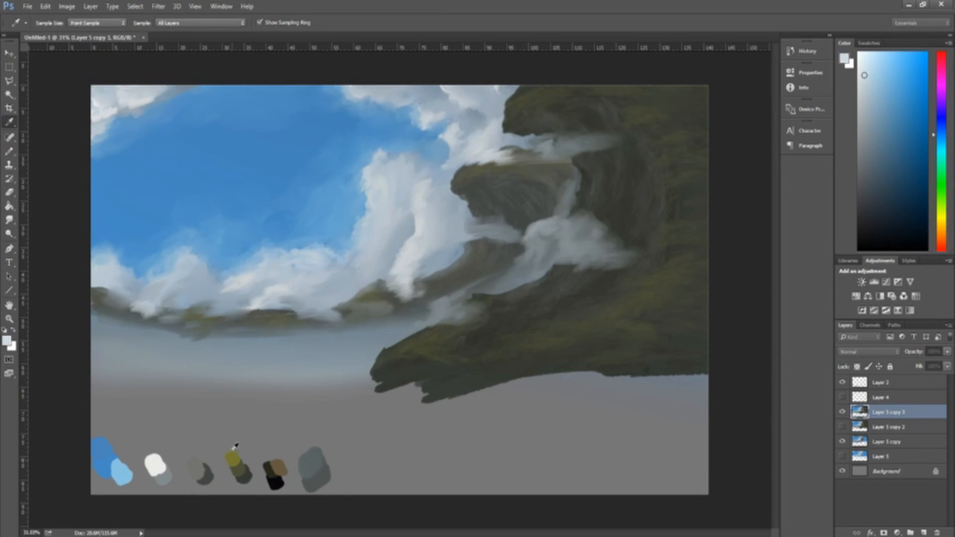
pyautogui.press('b')
pyautogui.keyDown('alt'); pyautogui.click(520, 115); pyautogui.keyUp('alt')
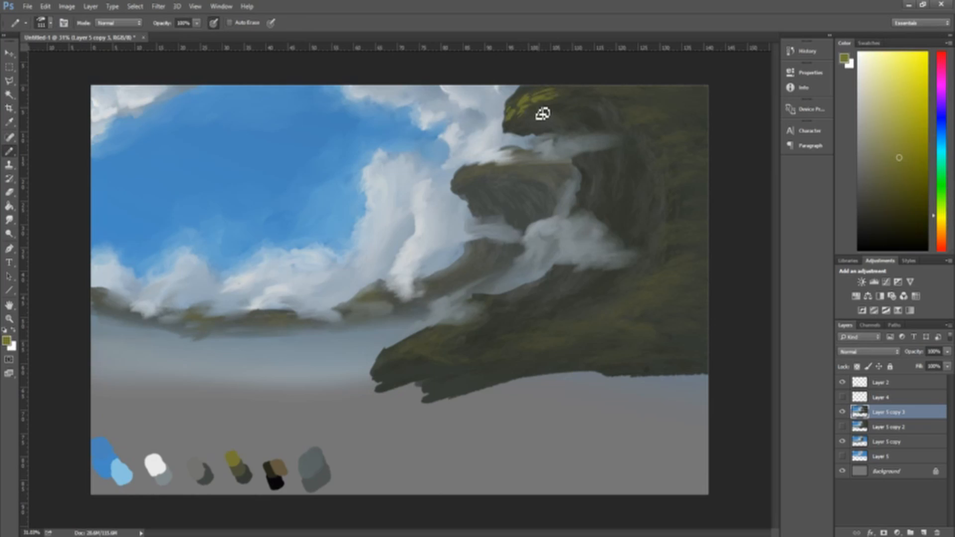
pyautogui.moveTo(512, 112); pyautogui.dragTo(547, 92)
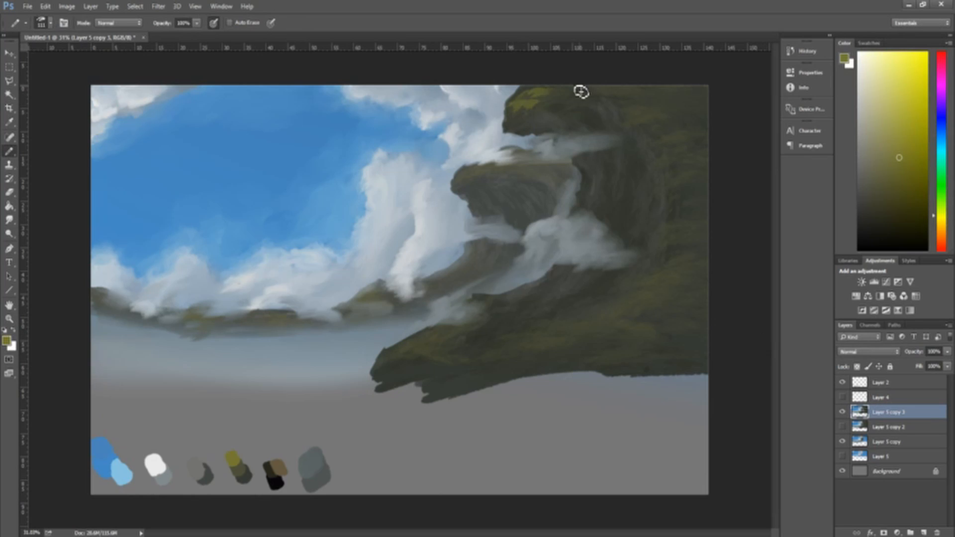
pyautogui.hotkey('ctrl', 'z')
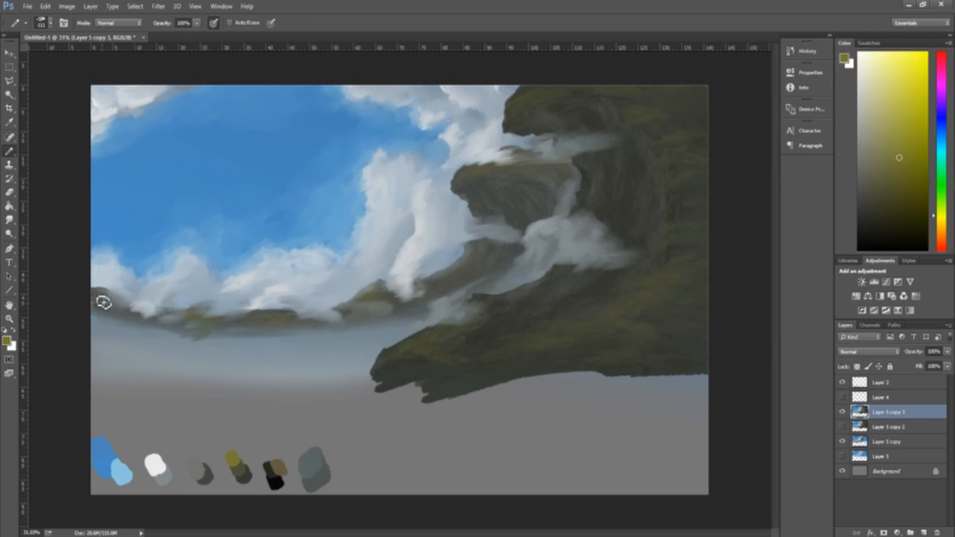
# Paint streaky yellow-green grass highlights on the cliff's right side and along its lower slope with the Mixer Brush.
pyautogui.hotkey('shift', 'b')
pyautogui.hotkey('shift', 'b')
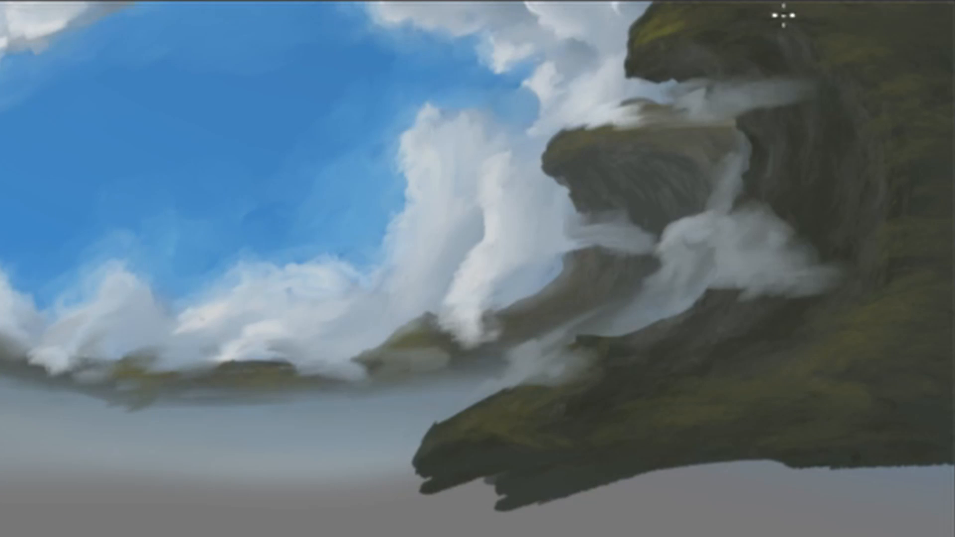
pyautogui.moveTo(871, 98)
pyautogui.mouseDown()
pyautogui.moveTo(903, 95)
pyautogui.moveTo(946, 119)
pyautogui.moveTo(923, 143)
pyautogui.mouseUp()
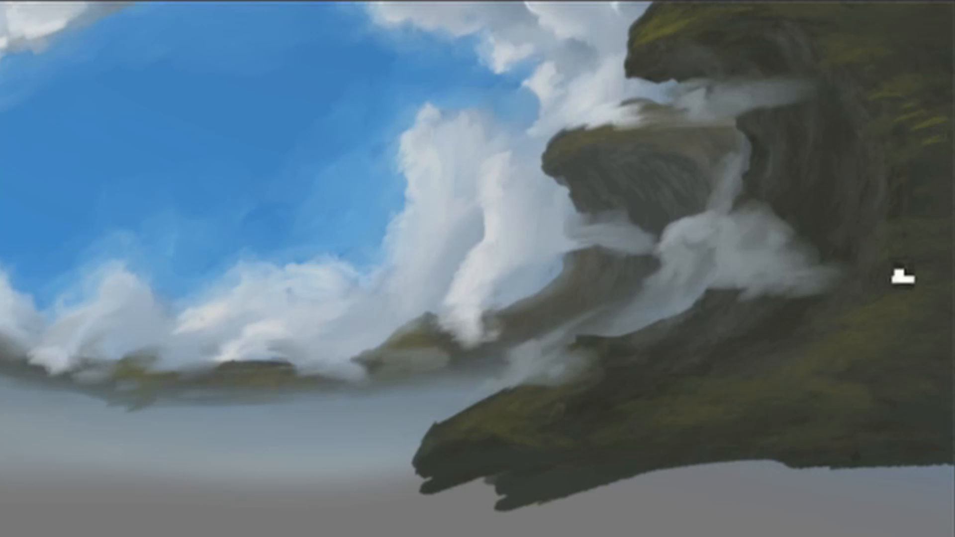
pyautogui.moveTo(925, 298)
pyautogui.mouseDown()
pyautogui.moveTo(794, 380)
pyautogui.moveTo(915, 337)
pyautogui.moveTo(756, 368)
pyautogui.mouseUp()
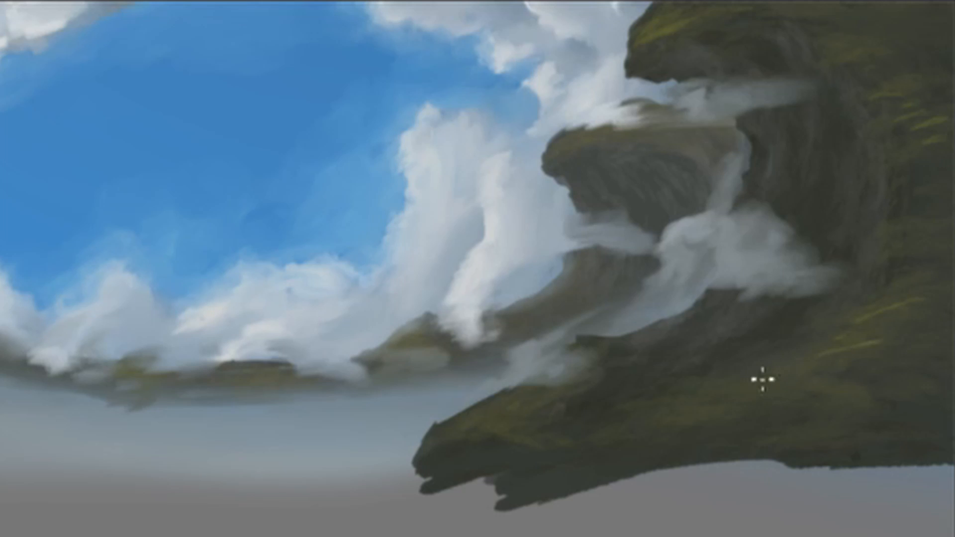
pyautogui.moveTo(845, 363); pyautogui.dragTo(736, 395)
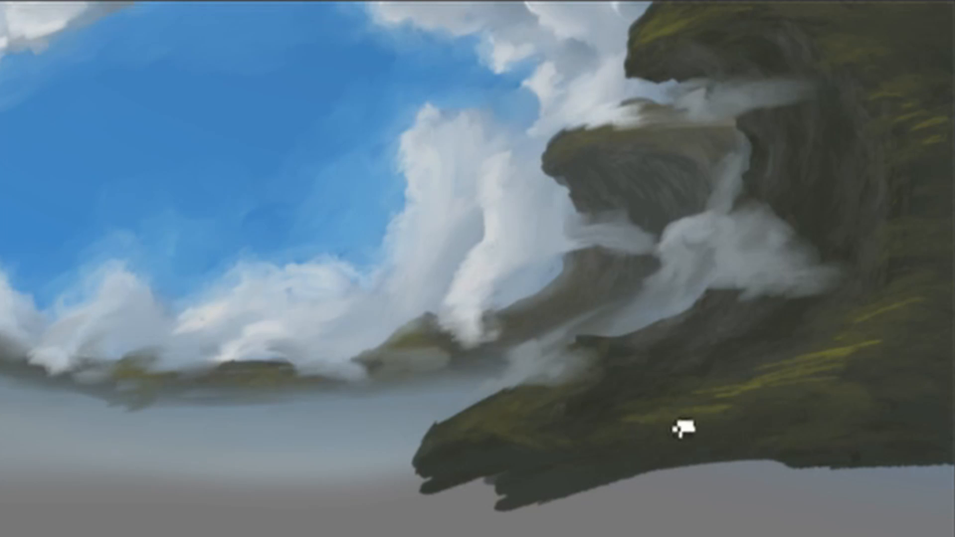
pyautogui.moveTo(480, 420)
pyautogui.mouseDown()
pyautogui.moveTo(526, 406)
pyautogui.moveTo(534, 417)
pyautogui.moveTo(523, 433)
pyautogui.moveTo(535, 441)
pyautogui.moveTo(508, 410)
pyautogui.moveTo(527, 401)
pyautogui.moveTo(514, 435)
pyautogui.mouseUp()
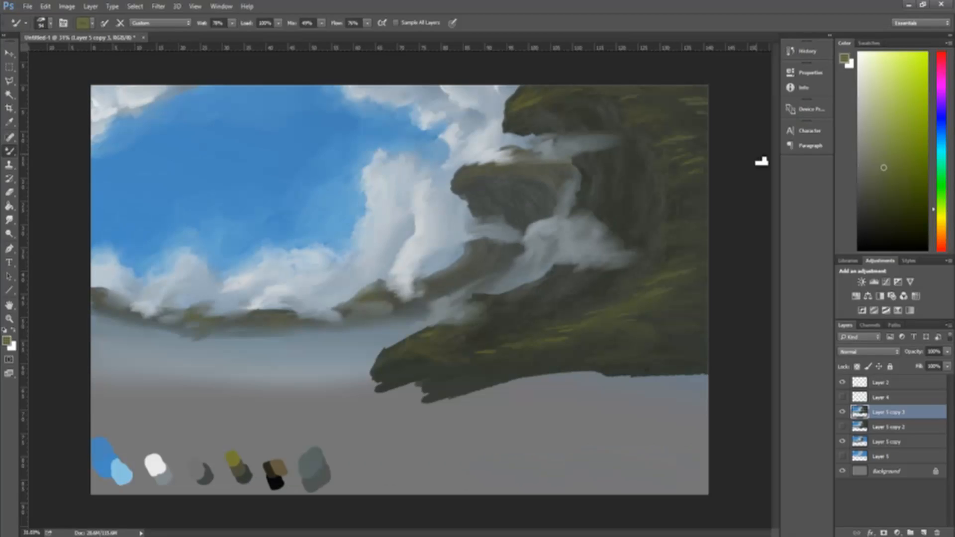
# Darken the lower cliff slope and the area beneath it with a large, soft, low-opacity Brush in very dark olive.
pyautogui.scroll(-5, 354, 408)
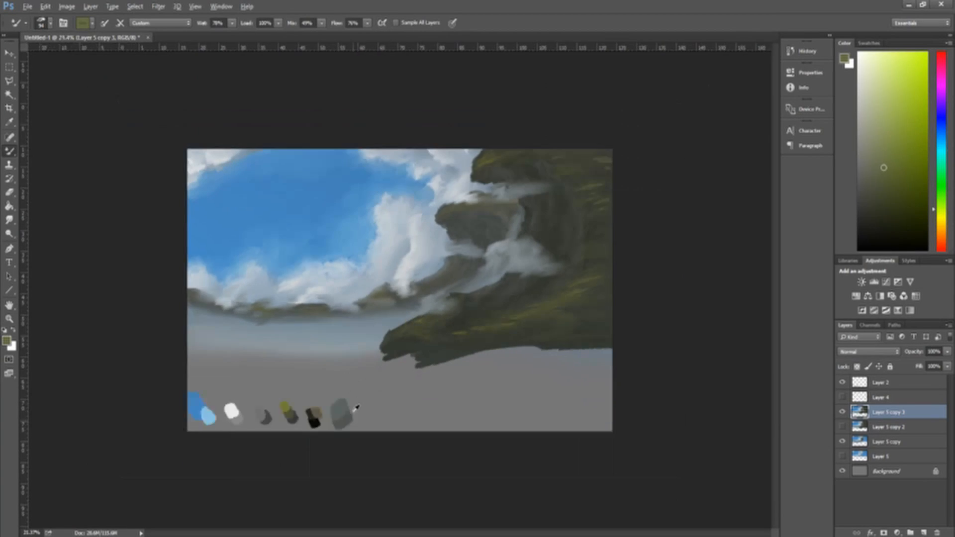
pyautogui.scroll(5, 389, 326)
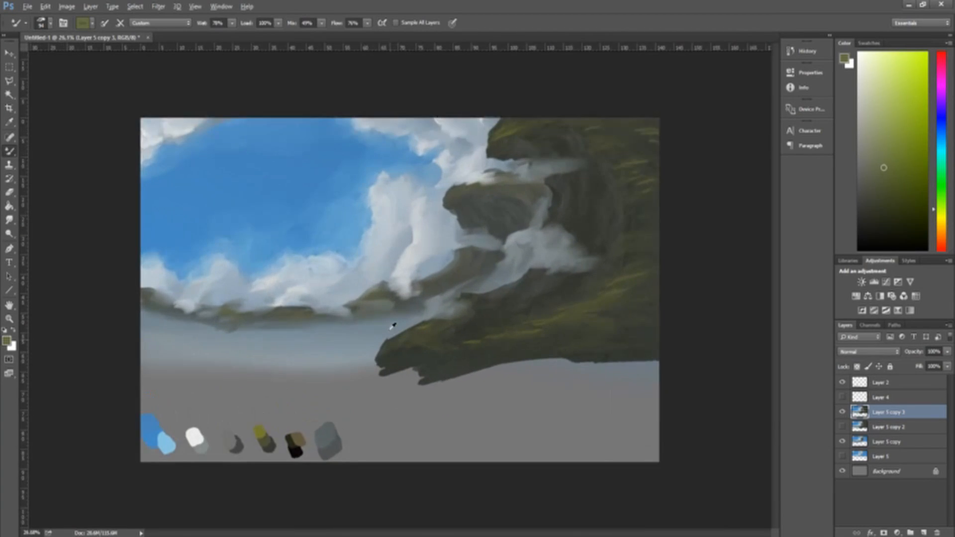
pyautogui.scroll(-1, 395, 347)
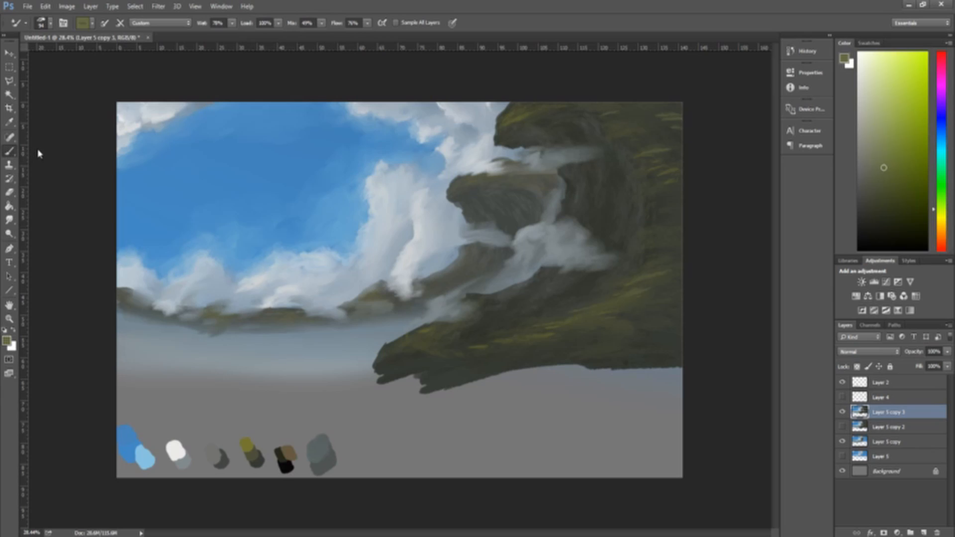
pyautogui.hotkey('shift', 'b')
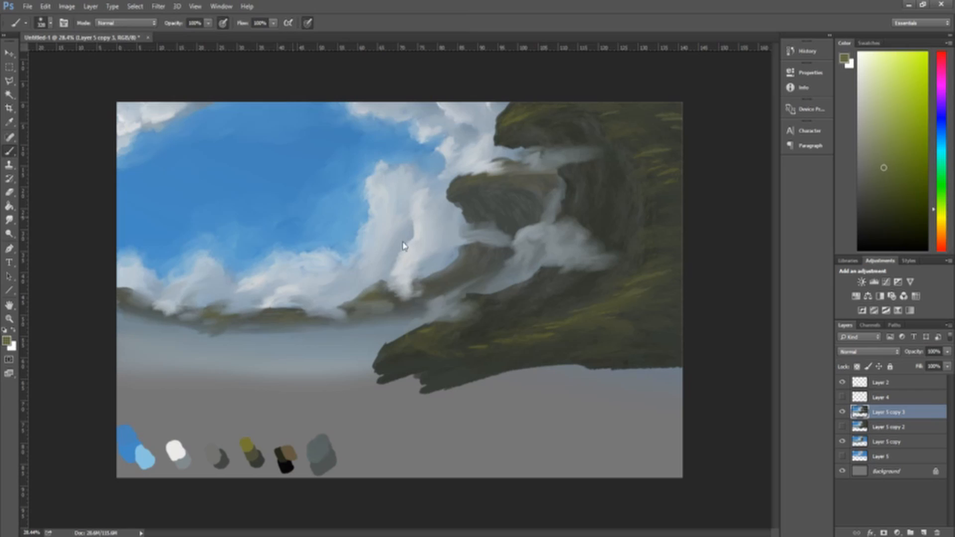
pyautogui.click(902, 222)
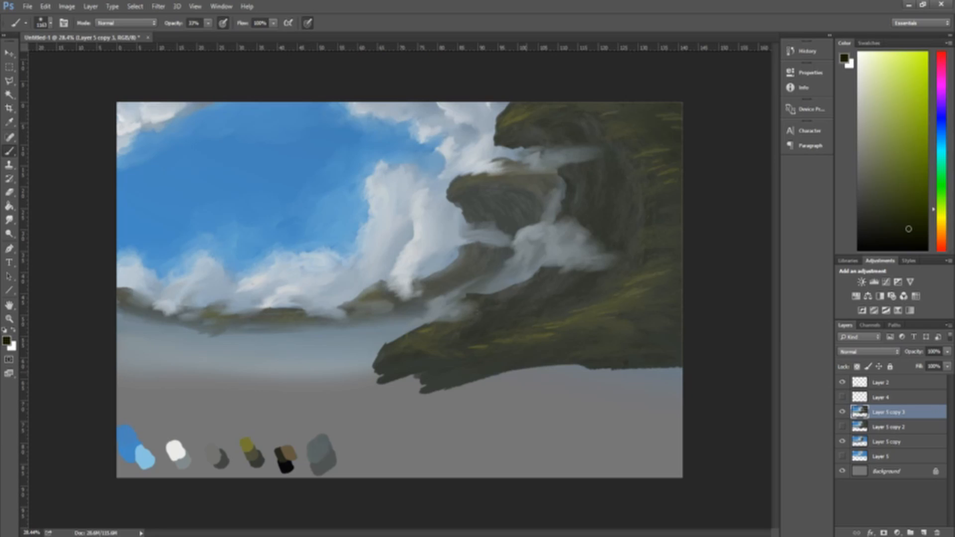
pyautogui.click(621, 333)
pyautogui.moveTo(642, 346); pyautogui.dragTo(498, 359)
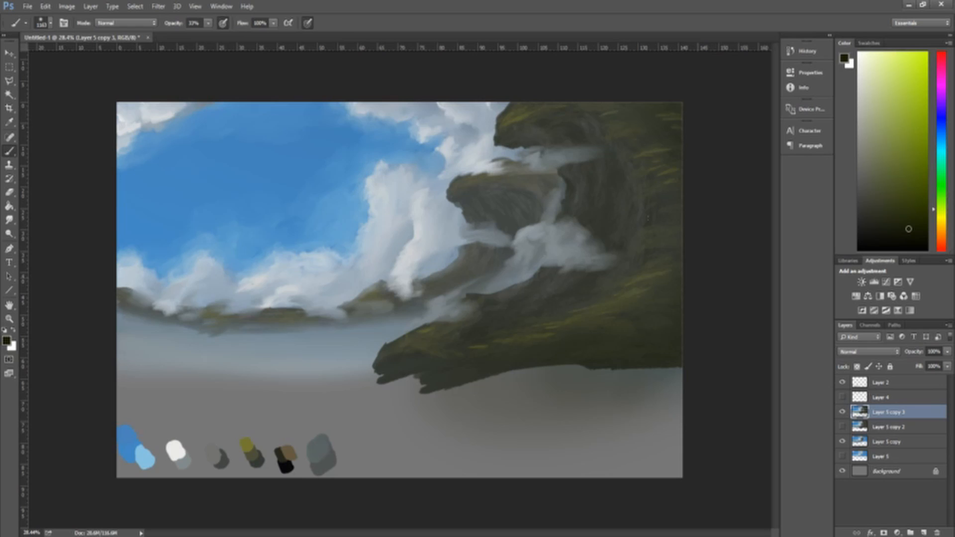
# Create a new layer directly above the cliff painting and set the Brush colour to black.
pyautogui.click(921, 532)
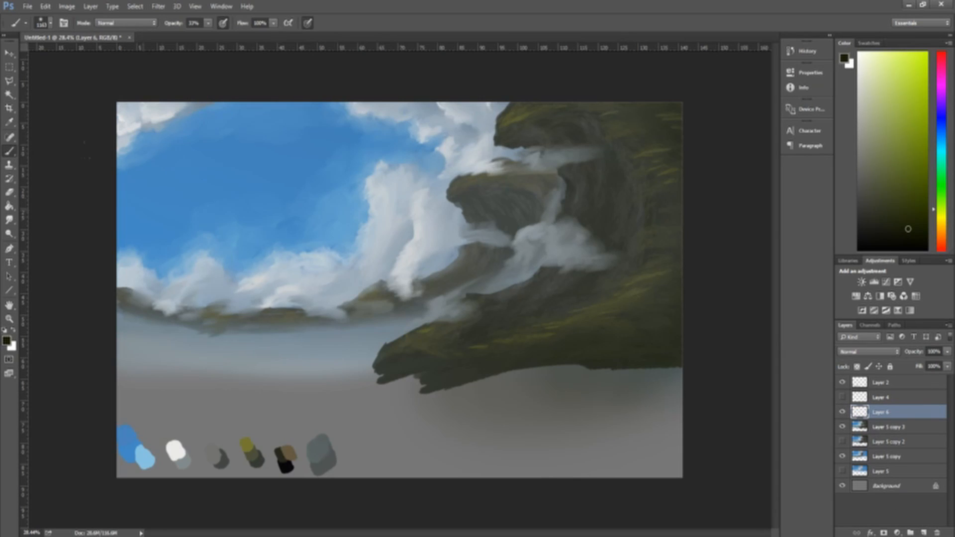
pyautogui.click(268, 295)
pyautogui.press('i')
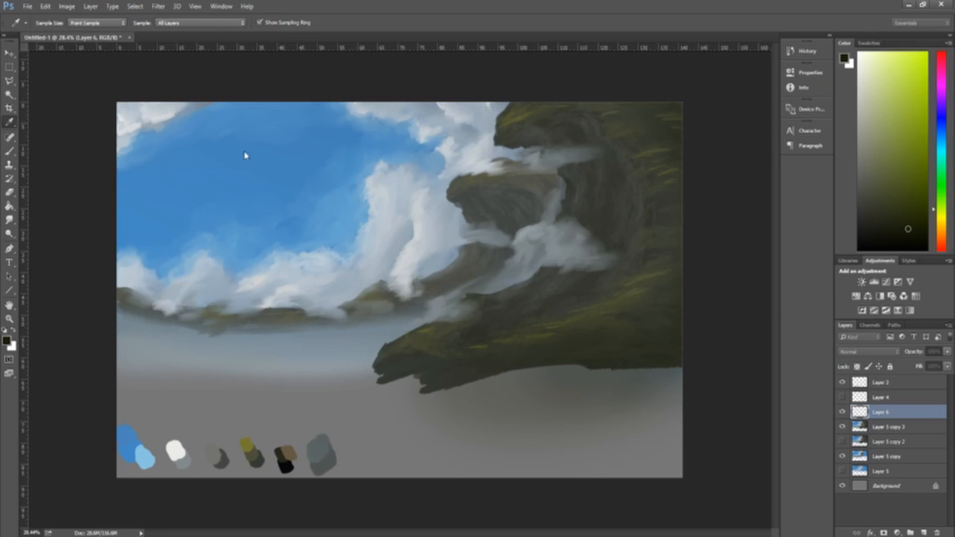
pyautogui.press('b')
pyautogui.press('d')
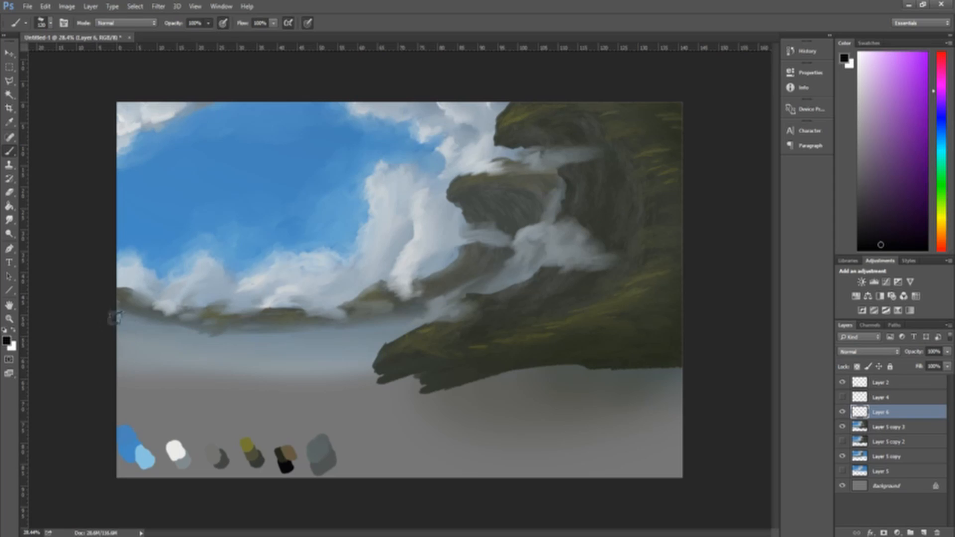
# Paint a thin black ground line curving from the canvas's left edge, below the distant hills, across the cliff to the right edge.
pyautogui.moveTo(116, 313); pyautogui.dragTo(156, 322)
pyautogui.hotkey('ctrl', 'z')
pyautogui.moveTo(103, 305)
pyautogui.mouseDown()
pyautogui.moveTo(167, 342)
pyautogui.moveTo(232, 343)
pyautogui.mouseUp()
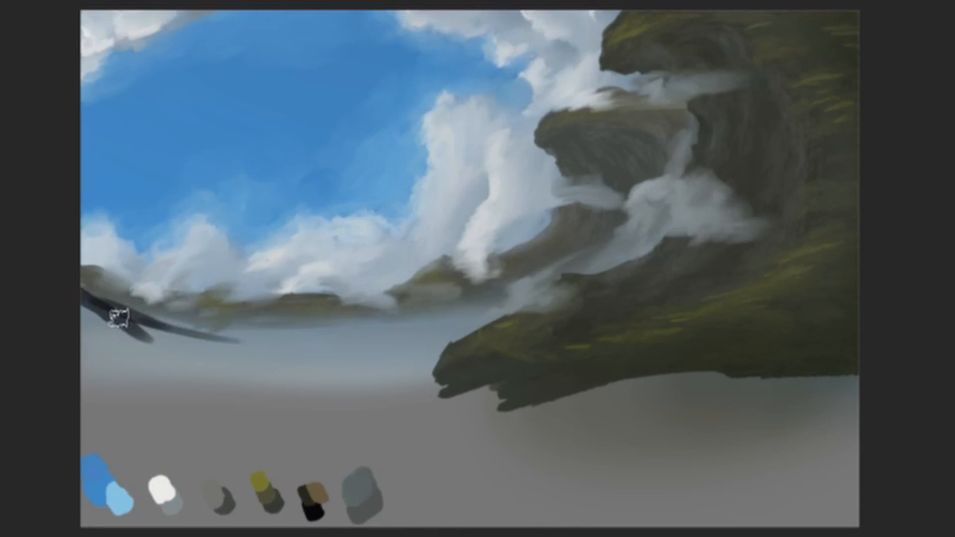
pyautogui.moveTo(118, 318)
pyautogui.mouseDown()
pyautogui.moveTo(250, 338)
pyautogui.moveTo(184, 328)
pyautogui.moveTo(317, 341)
pyautogui.moveTo(393, 336)
pyautogui.moveTo(288, 336)
pyautogui.moveTo(395, 333)
pyautogui.moveTo(237, 334)
pyautogui.moveTo(358, 330)
pyautogui.mouseUp()
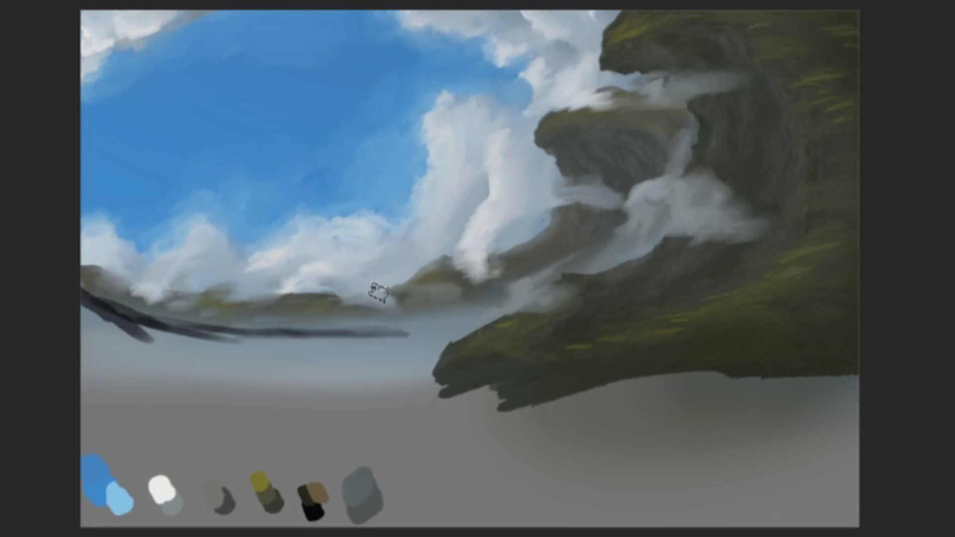
pyautogui.moveTo(305, 330)
pyautogui.mouseDown()
pyautogui.moveTo(276, 334)
pyautogui.moveTo(399, 336)
pyautogui.moveTo(303, 334)
pyautogui.mouseUp()
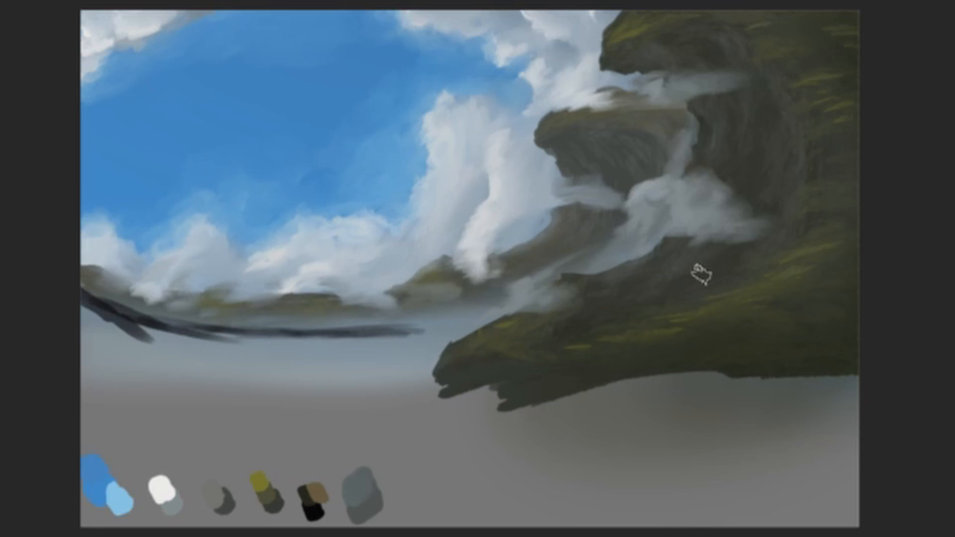
pyautogui.moveTo(445, 333)
pyautogui.mouseDown()
pyautogui.moveTo(862, 348)
pyautogui.moveTo(883, 330)
pyautogui.moveTo(549, 335)
pyautogui.moveTo(895, 358)
pyautogui.mouseUp()
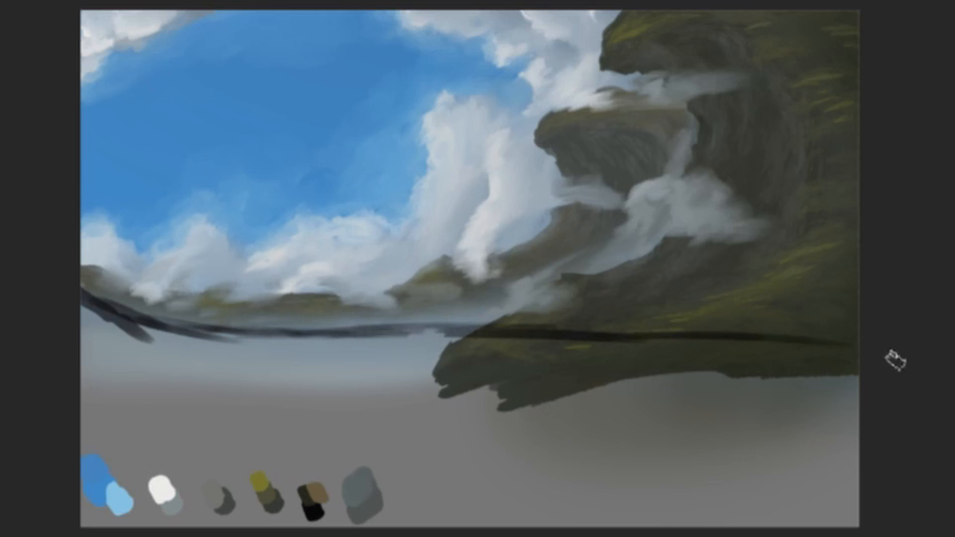
pyautogui.moveTo(699, 341); pyautogui.dragTo(863, 333)
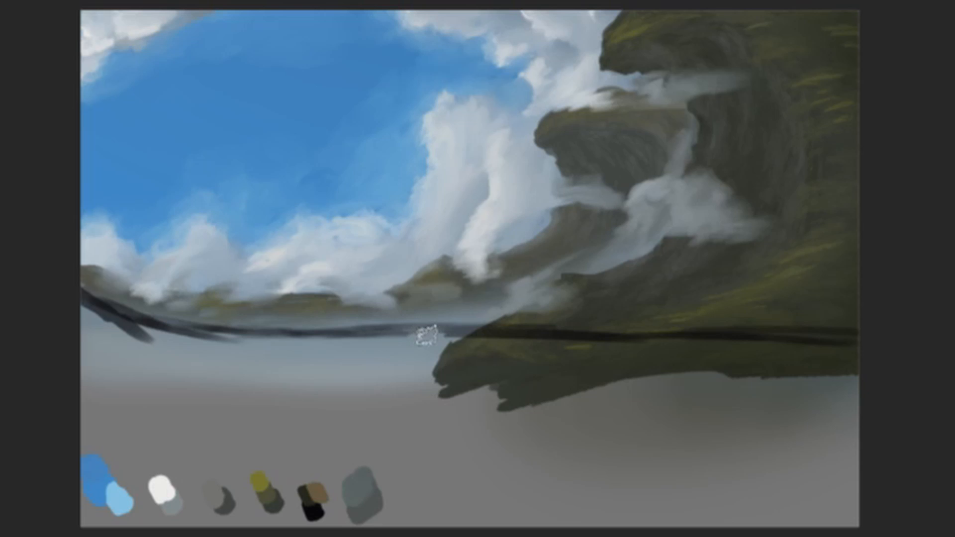
# Paint low jagged rock peaks in black along the middle of the ground line and a tall rock mound near its right end.
pyautogui.moveTo(428, 330)
pyautogui.mouseDown()
pyautogui.moveTo(486, 324)
pyautogui.moveTo(516, 304)
pyautogui.moveTo(491, 324)
pyautogui.moveTo(438, 319)
pyautogui.moveTo(404, 326)
pyautogui.moveTo(455, 321)
pyautogui.moveTo(315, 337)
pyautogui.moveTo(454, 319)
pyautogui.moveTo(432, 320)
pyautogui.moveTo(440, 330)
pyautogui.moveTo(721, 334)
pyautogui.moveTo(469, 320)
pyautogui.moveTo(738, 314)
pyautogui.mouseUp()
pyautogui.hotkey('ctrl', 'z')
pyautogui.hotkey('ctrl', 'z')
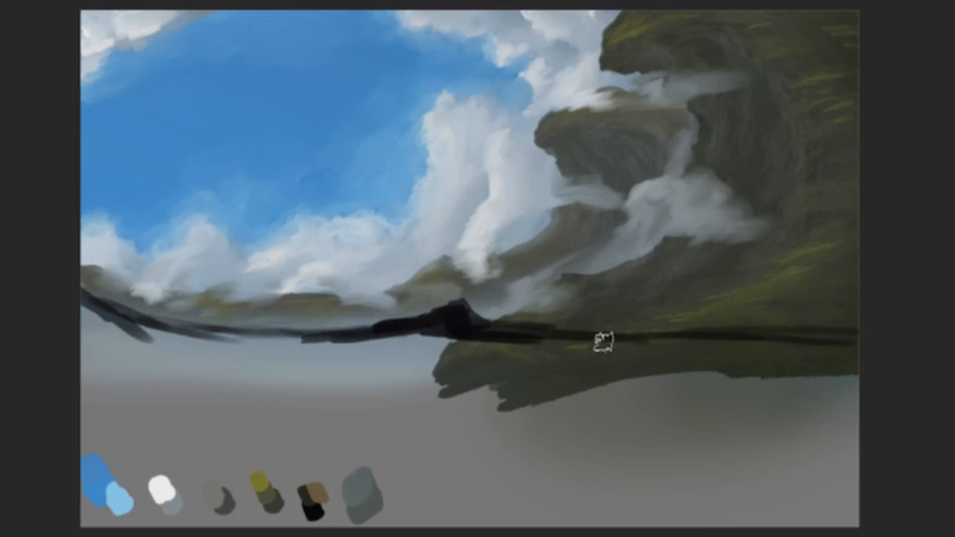
pyautogui.moveTo(603, 342)
pyautogui.mouseDown()
pyautogui.moveTo(689, 332)
pyautogui.moveTo(748, 301)
pyautogui.mouseUp()
pyautogui.moveTo(712, 330); pyautogui.dragTo(766, 271)
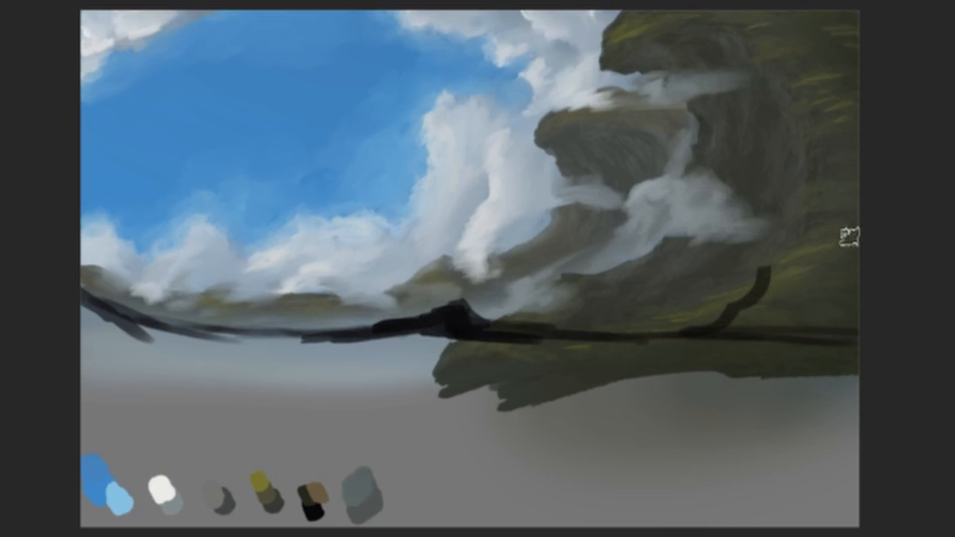
pyautogui.moveTo(524, 328); pyautogui.dragTo(611, 327)
pyautogui.moveTo(682, 330); pyautogui.dragTo(716, 301)
pyautogui.moveTo(620, 326)
pyautogui.mouseDown()
pyautogui.moveTo(504, 320)
pyautogui.moveTo(600, 339)
pyautogui.moveTo(683, 334)
pyautogui.moveTo(719, 314)
pyautogui.moveTo(743, 278)
pyautogui.moveTo(736, 246)
pyautogui.moveTo(742, 271)
pyautogui.moveTo(755, 260)
pyautogui.moveTo(840, 329)
pyautogui.mouseUp()
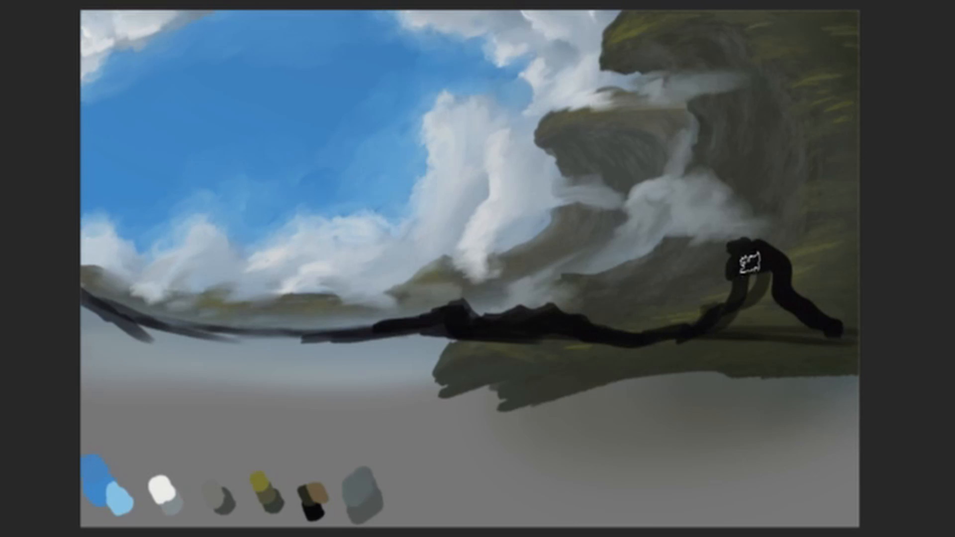
pyautogui.moveTo(748, 258)
pyautogui.mouseDown()
pyautogui.moveTo(731, 300)
pyautogui.moveTo(736, 267)
pyautogui.moveTo(742, 277)
pyautogui.moveTo(697, 282)
pyautogui.moveTo(714, 256)
pyautogui.moveTo(799, 275)
pyautogui.moveTo(774, 269)
pyautogui.moveTo(793, 315)
pyautogui.moveTo(872, 325)
pyautogui.moveTo(751, 305)
pyautogui.moveTo(878, 346)
pyautogui.moveTo(853, 354)
pyautogui.mouseUp()
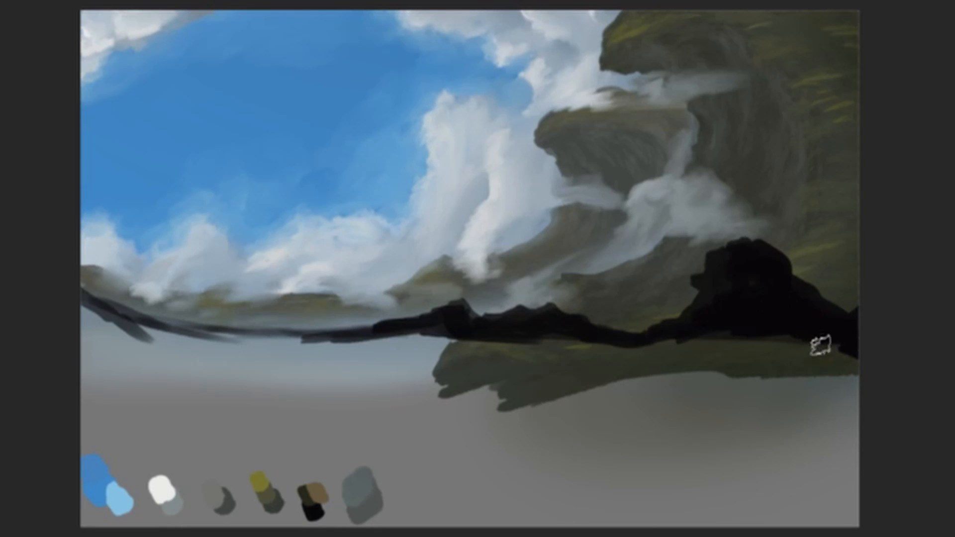
# Thicken the underside of the black silhouette and fill the whole area below it with black using the Paint Bucket.
pyautogui.moveTo(822, 334)
pyautogui.mouseDown()
pyautogui.moveTo(630, 341)
pyautogui.moveTo(689, 353)
pyautogui.moveTo(507, 351)
pyautogui.mouseUp()
pyautogui.moveTo(379, 351)
pyautogui.mouseDown()
pyautogui.moveTo(168, 339)
pyautogui.moveTo(375, 347)
pyautogui.mouseUp()
pyautogui.moveTo(84, 297)
pyautogui.mouseDown()
pyautogui.moveTo(164, 335)
pyautogui.moveTo(120, 321)
pyautogui.moveTo(152, 339)
pyautogui.mouseUp()
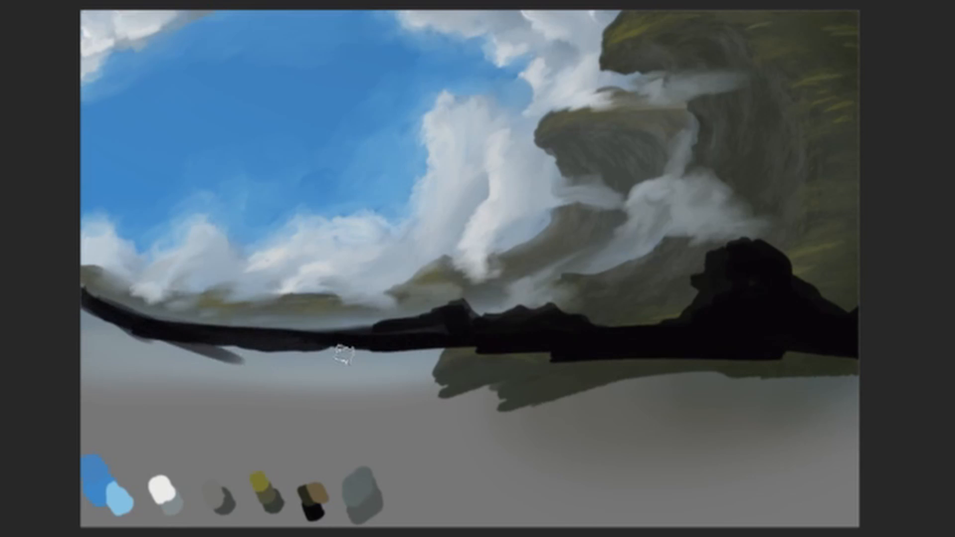
pyautogui.press('g')
pyautogui.click(351, 461)
pyautogui.click(239, 361)
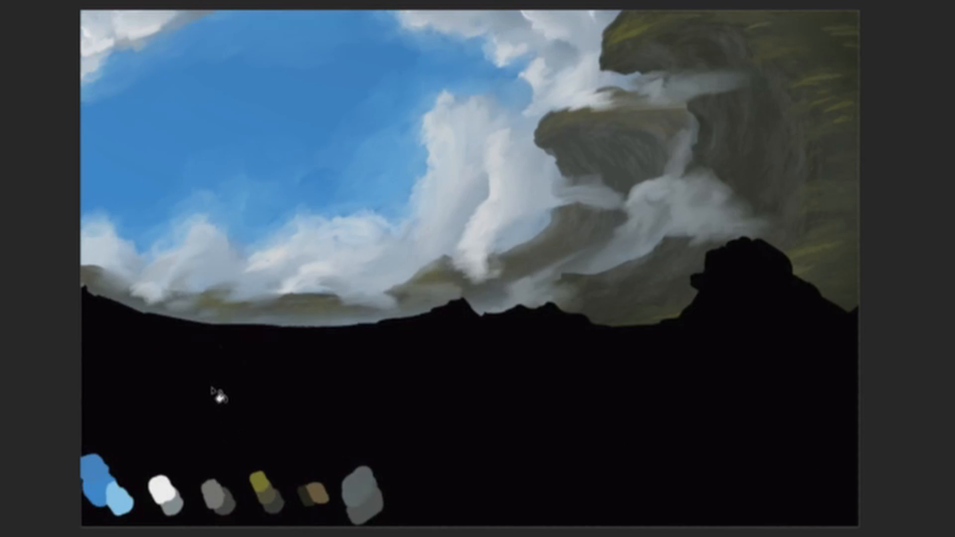
pyautogui.scroll(-7, 507, 226)
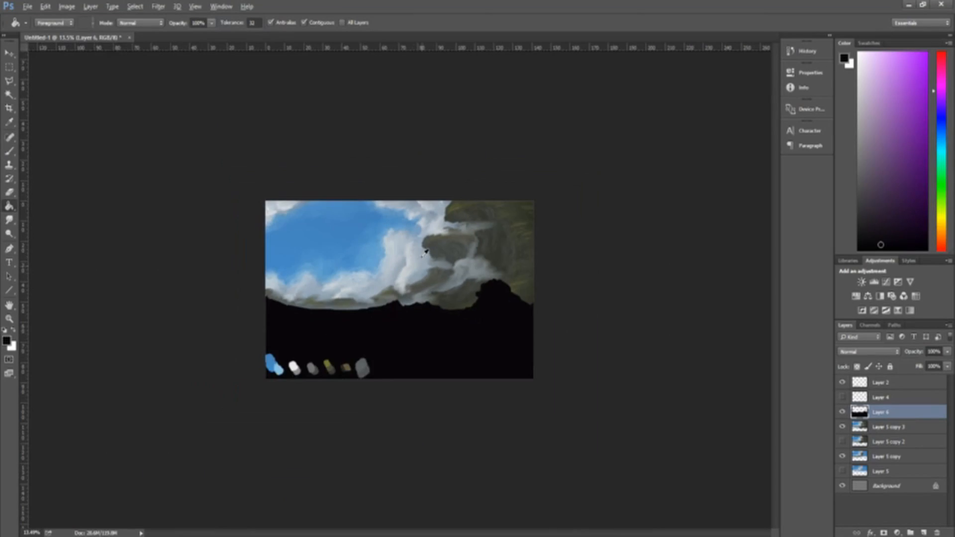
pyautogui.scroll(4, 506, 227)
pyautogui.scroll(2, 426, 252)
pyautogui.press('b')
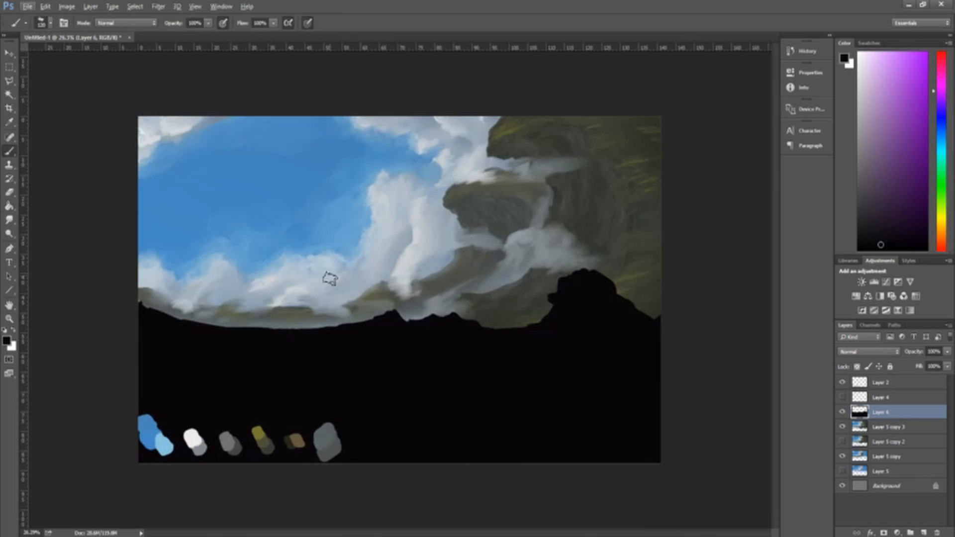
pyautogui.scroll(3, 326, 273)
pyautogui.scroll(-2, 331, 263)
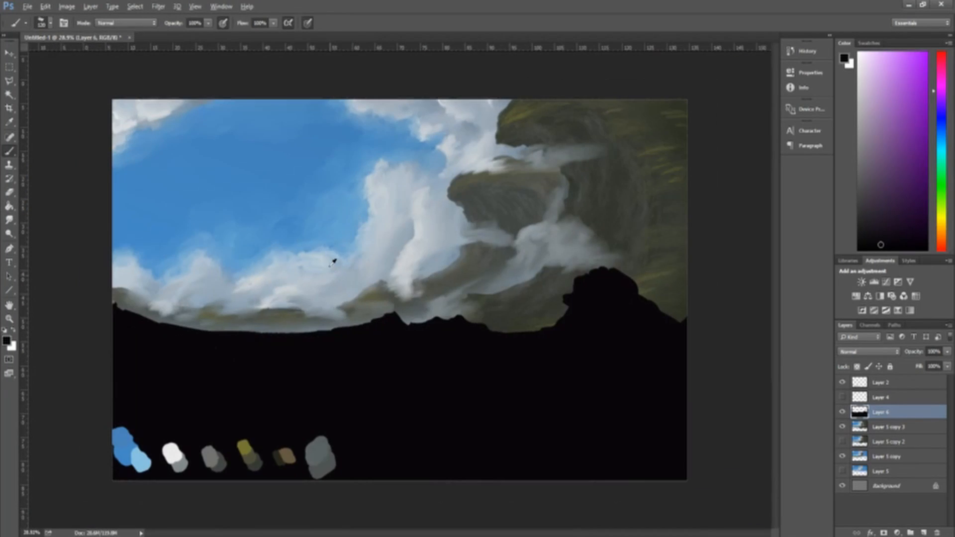
pyautogui.click(924, 533)
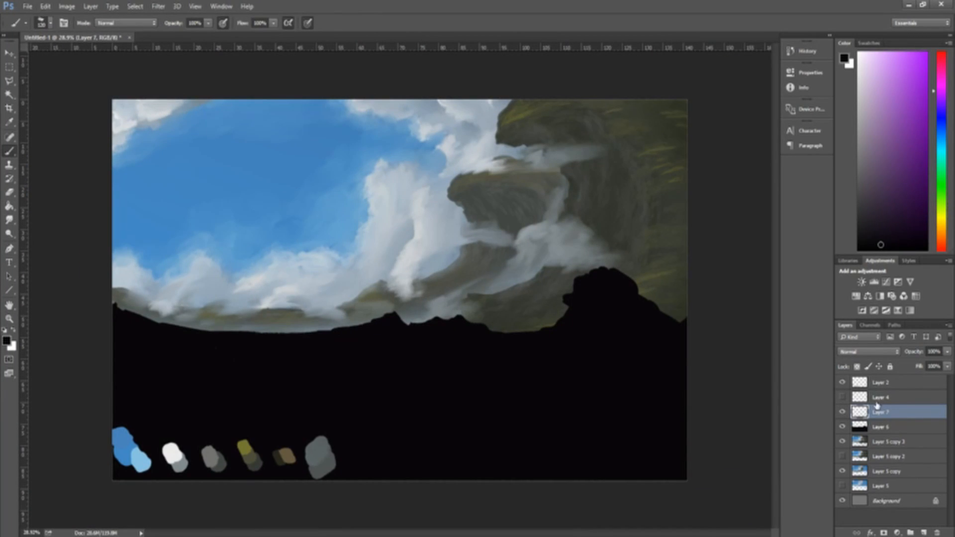
pyautogui.hotkey('ctrl', 'alt', 'g')
pyautogui.hotkey('ctrl', 'e')
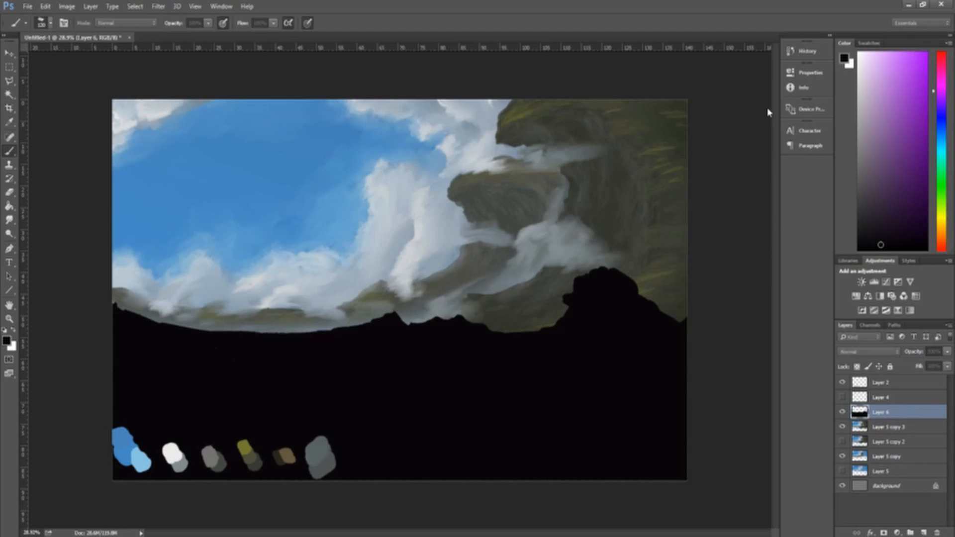
# Duplicate the black ground layer, clip the copy to the original, and load the Mixer Brush with the dark grey-green swatch colour.
pyautogui.hotkey('ctrl', 'j')
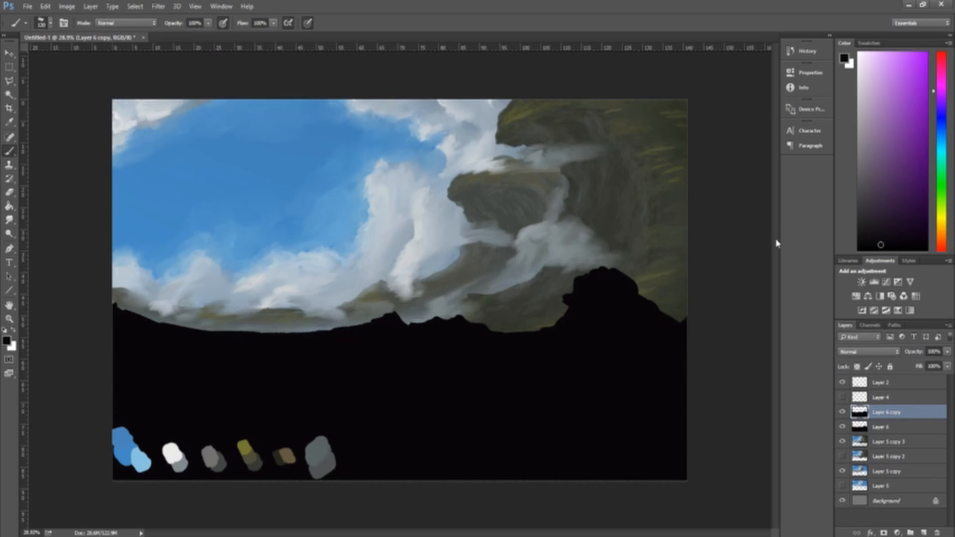
pyautogui.hotkey('ctrl', 'alt', 'g')
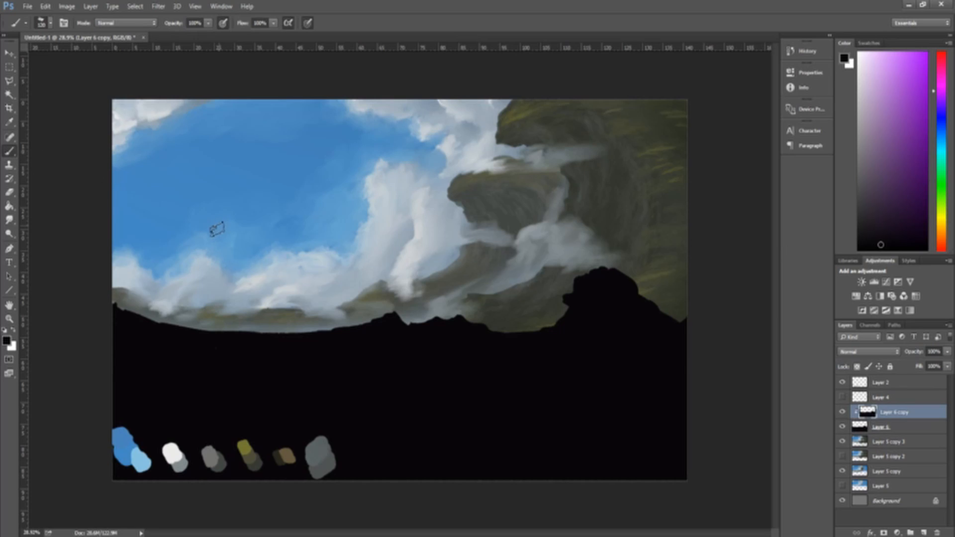
pyautogui.hotkey('shift', 'b')
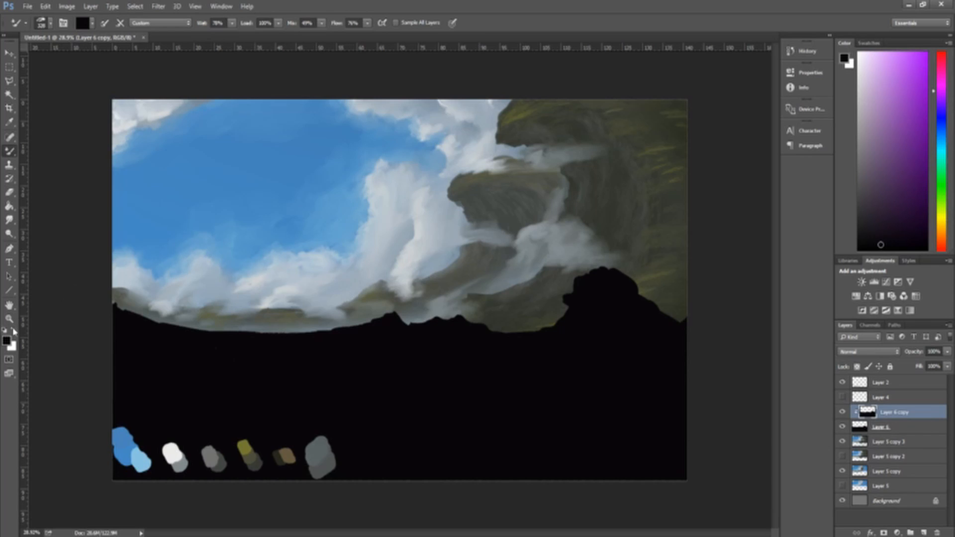
pyautogui.press('i')
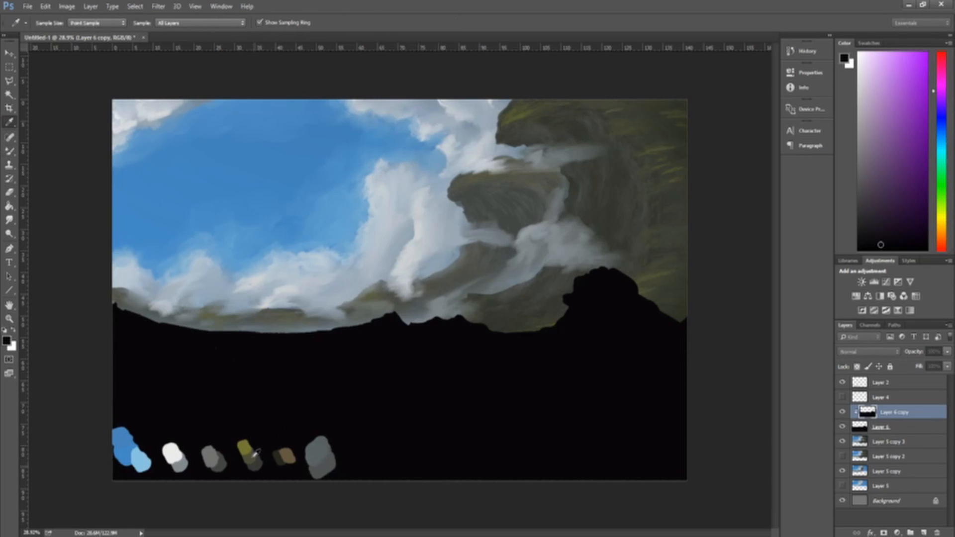
pyautogui.click(261, 155)
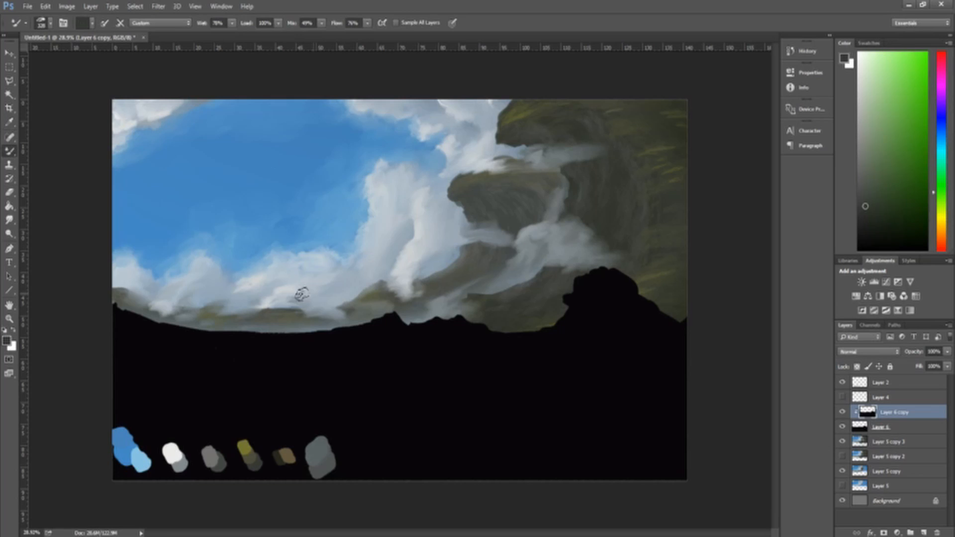
# Try to paint streaky dark grey rock texture across the middle of the black ground with the Mixer Brush.
pyautogui.moveTo(308, 342)
pyautogui.mouseDown()
pyautogui.moveTo(260, 339)
pyautogui.moveTo(351, 376)
pyautogui.mouseUp()
pyautogui.moveTo(182, 380)
pyautogui.mouseDown()
pyautogui.moveTo(191, 331)
pyautogui.moveTo(156, 323)
pyautogui.moveTo(459, 366)
pyautogui.mouseUp()
pyautogui.hotkey('ctrl', 'alt', 'z')
pyautogui.hotkey('ctrl', 'alt', 'z')
pyautogui.hotkey('ctrl', 'alt', 'z')
pyautogui.moveTo(285, 344)
pyautogui.mouseDown()
pyautogui.moveTo(393, 342)
pyautogui.moveTo(326, 367)
pyautogui.mouseUp()
pyautogui.moveTo(470, 344); pyautogui.dragTo(557, 333)
pyautogui.moveTo(592, 359); pyautogui.dragTo(498, 377)
pyautogui.moveTo(440, 367); pyautogui.dragTo(487, 366)
pyautogui.moveTo(421, 385); pyautogui.dragTo(358, 396)
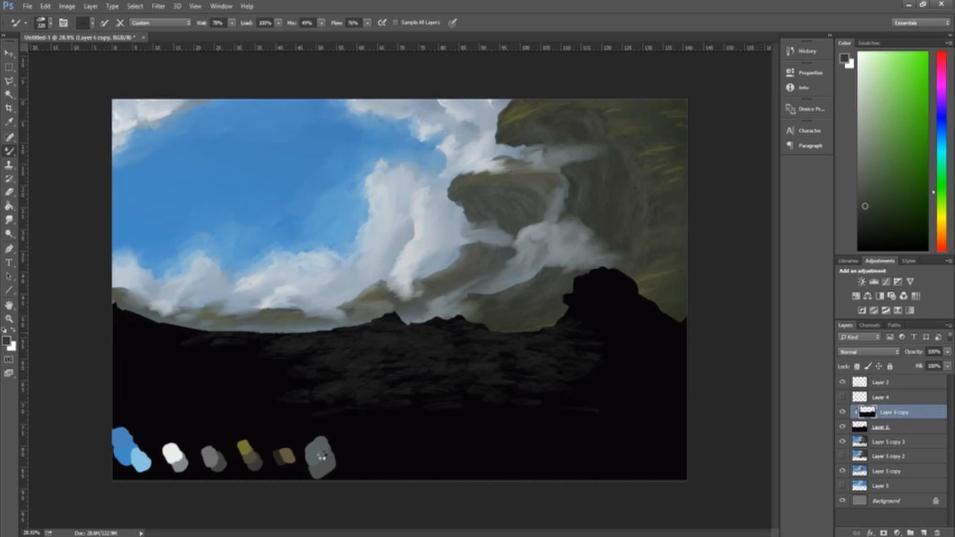
pyautogui.moveTo(513, 393); pyautogui.dragTo(594, 411)
pyautogui.moveTo(445, 417)
pyautogui.mouseDown()
pyautogui.moveTo(331, 445)
pyautogui.moveTo(530, 433)
pyautogui.mouseUp()
pyautogui.moveTo(495, 448); pyautogui.dragTo(587, 447)
pyautogui.hotkey('ctrl', 'alt', 'z')
pyautogui.hotkey('ctrl', 'alt', 'z')
pyautogui.hotkey('ctrl', 'alt', 'z')
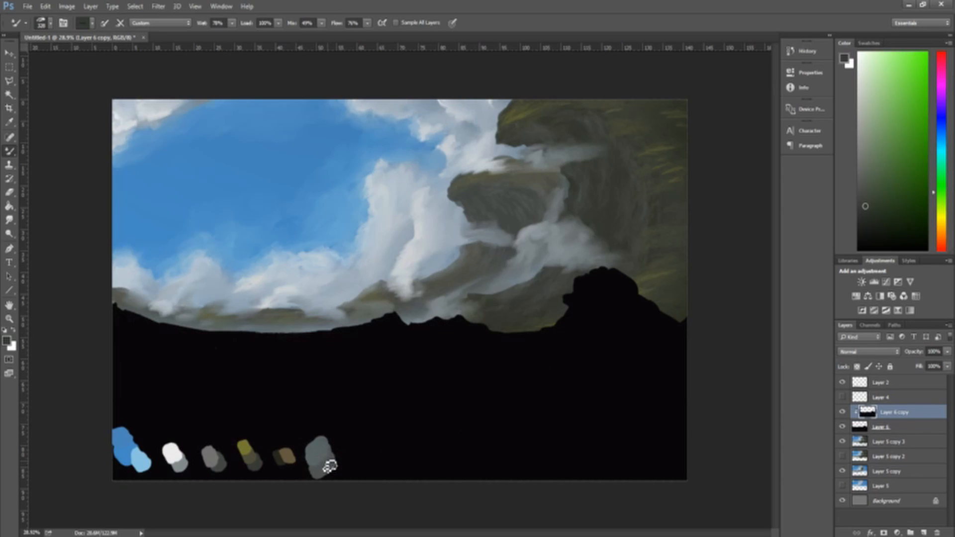
# Paint faint dark grey rock texture along the ridge below the central peak and across the bottom of the black foreground.
pyautogui.moveTo(386, 324); pyautogui.dragTo(233, 341)
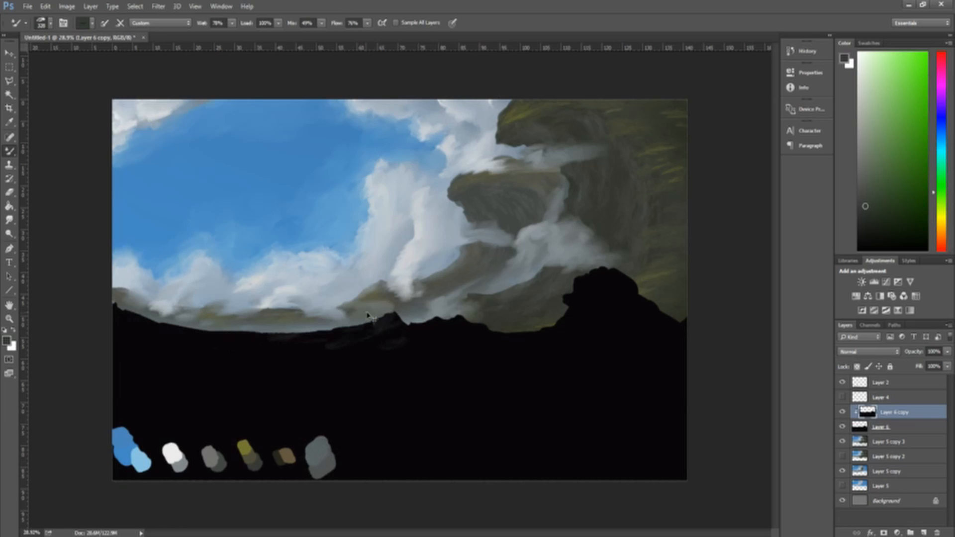
pyautogui.moveTo(368, 319)
pyautogui.mouseDown()
pyautogui.moveTo(264, 338)
pyautogui.moveTo(292, 336)
pyautogui.moveTo(370, 320)
pyautogui.moveTo(221, 331)
pyautogui.mouseUp()
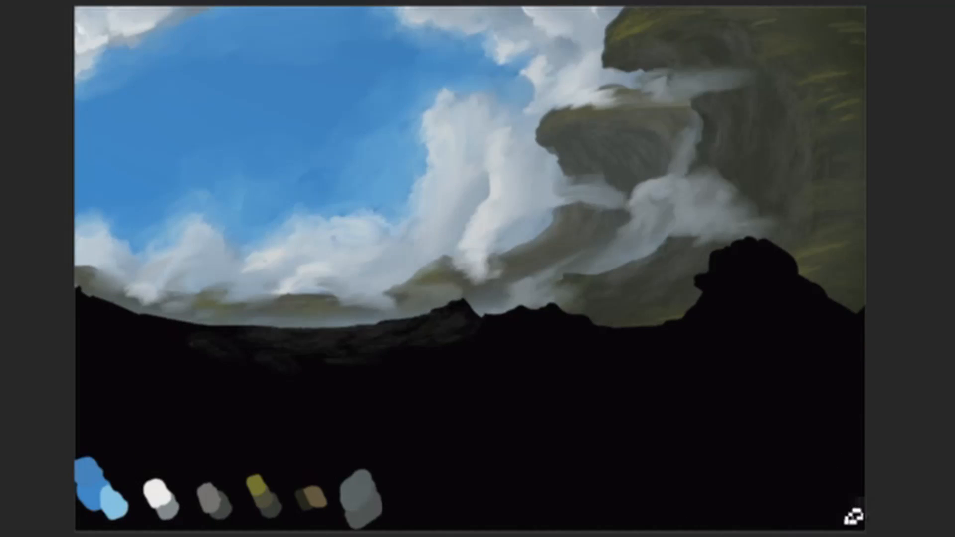
pyautogui.moveTo(678, 468)
pyautogui.mouseDown()
pyautogui.moveTo(318, 490)
pyautogui.moveTo(55, 492)
pyautogui.moveTo(463, 502)
pyautogui.mouseUp()
pyautogui.moveTo(514, 516); pyautogui.dragTo(671, 511)
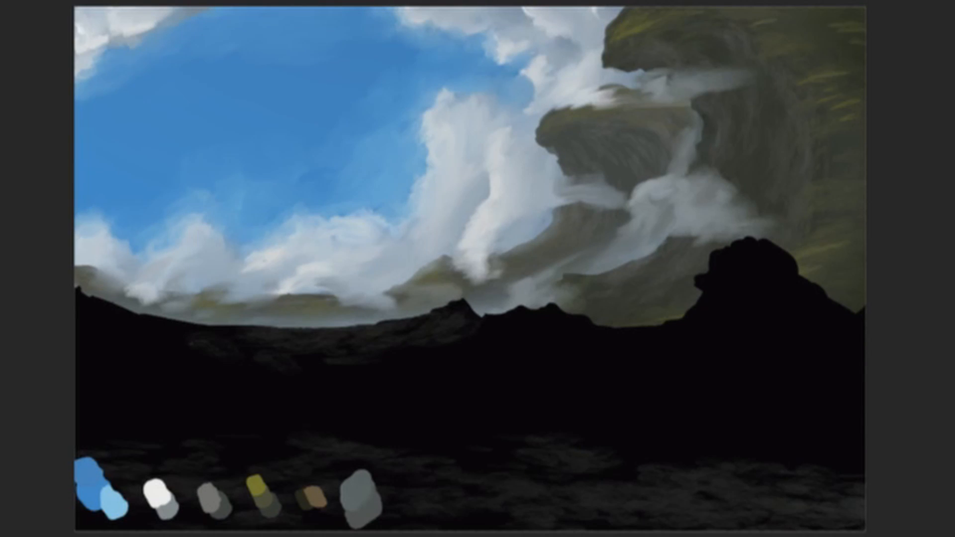
# Paint faint dark grey rock texture over the black lower-left slope, above and beside the colour swatches.
pyautogui.moveTo(132, 456); pyautogui.dragTo(279, 438)
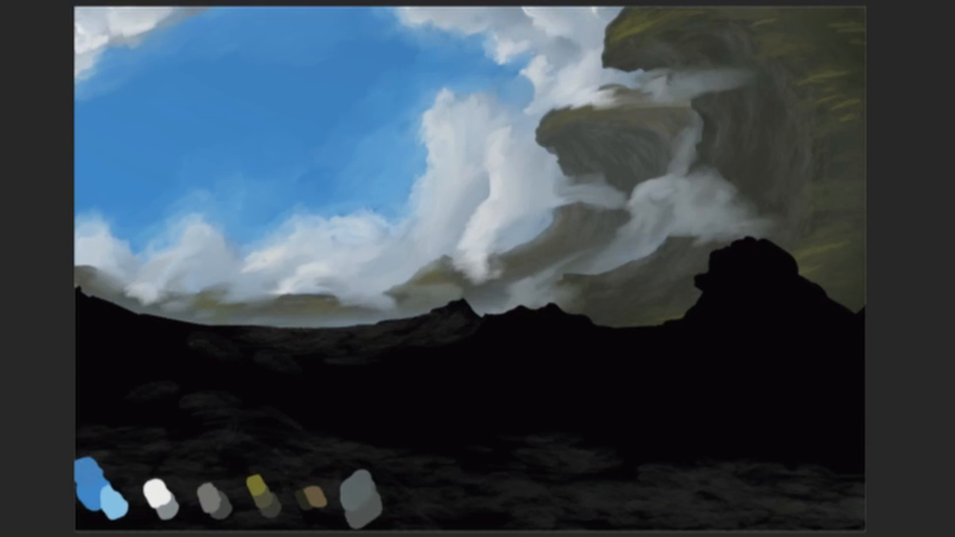
pyautogui.moveTo(203, 439)
pyautogui.mouseDown()
pyautogui.moveTo(343, 509)
pyautogui.moveTo(320, 509)
pyautogui.mouseUp()
pyautogui.moveTo(239, 426)
pyautogui.mouseDown()
pyautogui.moveTo(493, 528)
pyautogui.moveTo(558, 522)
pyautogui.mouseUp()
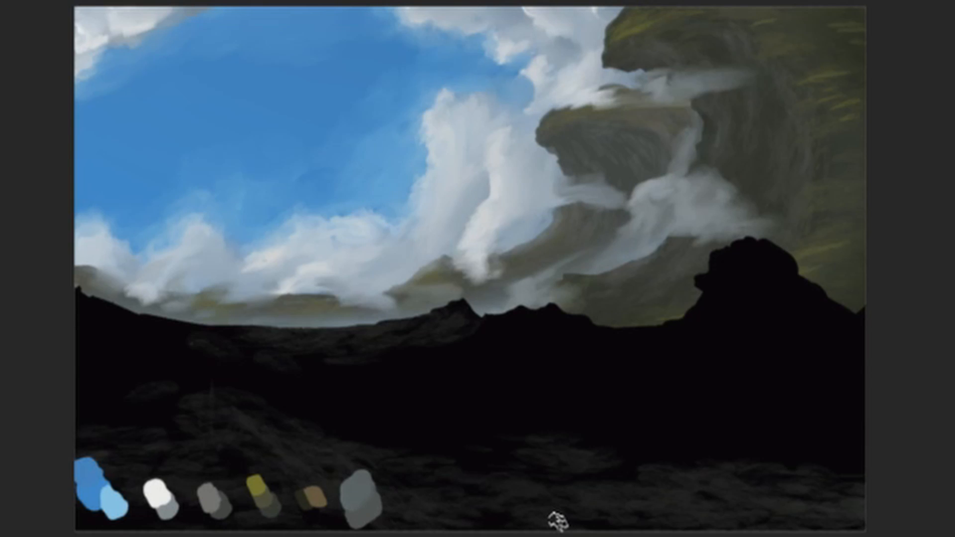
# Cover the remaining black ground with streaky dark grey rock texture, including the ridge, the middle hollow and the large mound.
pyautogui.moveTo(702, 254)
pyautogui.mouseDown()
pyautogui.moveTo(680, 321)
pyautogui.moveTo(720, 274)
pyautogui.moveTo(714, 307)
pyautogui.moveTo(635, 358)
pyautogui.moveTo(720, 289)
pyautogui.moveTo(773, 341)
pyautogui.moveTo(785, 305)
pyautogui.moveTo(819, 359)
pyautogui.moveTo(780, 281)
pyautogui.moveTo(875, 354)
pyautogui.moveTo(660, 328)
pyautogui.moveTo(611, 339)
pyautogui.moveTo(450, 312)
pyautogui.moveTo(455, 331)
pyautogui.moveTo(523, 318)
pyautogui.moveTo(482, 325)
pyautogui.moveTo(542, 349)
pyautogui.moveTo(421, 387)
pyautogui.moveTo(202, 362)
pyautogui.moveTo(104, 326)
pyautogui.moveTo(268, 361)
pyautogui.moveTo(85, 326)
pyautogui.moveTo(317, 361)
pyautogui.moveTo(122, 332)
pyautogui.moveTo(180, 333)
pyautogui.moveTo(206, 337)
pyautogui.moveTo(180, 384)
pyautogui.moveTo(38, 353)
pyautogui.mouseUp()
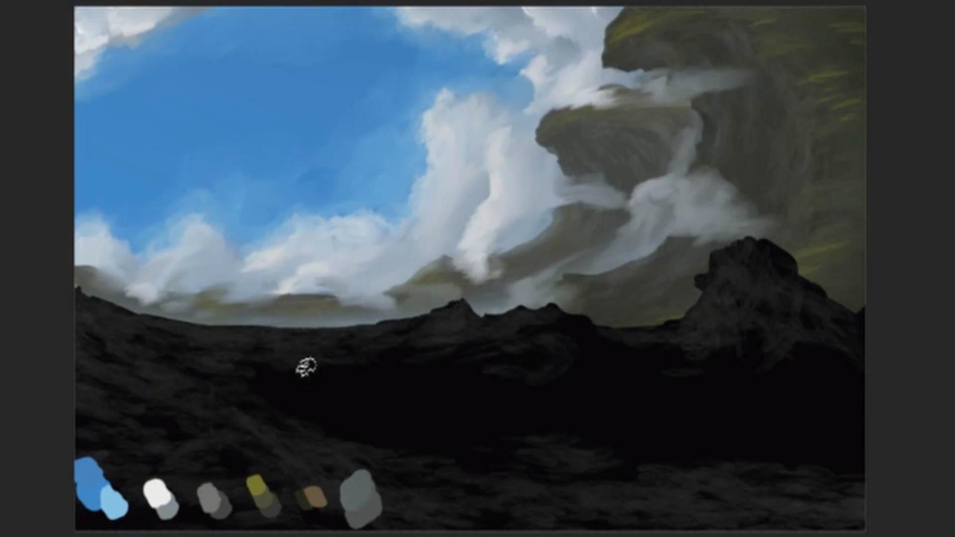
pyautogui.hotkey('ctrl', 'z')
pyautogui.moveTo(366, 339)
pyautogui.mouseDown()
pyautogui.moveTo(300, 334)
pyautogui.moveTo(450, 343)
pyautogui.mouseUp()
pyautogui.moveTo(431, 380)
pyautogui.mouseDown()
pyautogui.moveTo(285, 384)
pyautogui.moveTo(233, 392)
pyautogui.moveTo(614, 438)
pyautogui.moveTo(809, 441)
pyautogui.moveTo(748, 465)
pyautogui.moveTo(644, 421)
pyautogui.mouseUp()
pyautogui.moveTo(539, 358)
pyautogui.mouseDown()
pyautogui.moveTo(660, 350)
pyautogui.moveTo(661, 373)
pyautogui.moveTo(748, 386)
pyautogui.moveTo(672, 345)
pyautogui.moveTo(576, 333)
pyautogui.moveTo(650, 381)
pyautogui.moveTo(676, 425)
pyautogui.mouseUp()
pyautogui.moveTo(791, 378)
pyautogui.mouseDown()
pyautogui.moveTo(771, 375)
pyautogui.moveTo(827, 371)
pyautogui.moveTo(776, 405)
pyautogui.moveTo(838, 358)
pyautogui.moveTo(783, 395)
pyautogui.moveTo(770, 417)
pyautogui.moveTo(808, 382)
pyautogui.moveTo(693, 438)
pyautogui.moveTo(609, 460)
pyautogui.moveTo(363, 463)
pyautogui.moveTo(821, 482)
pyautogui.mouseUp()
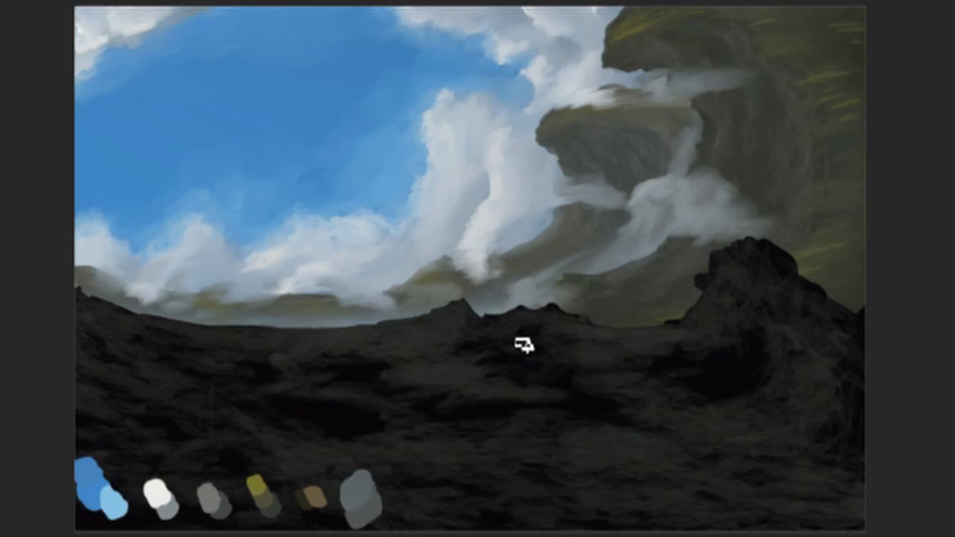
pyautogui.moveTo(722, 369)
pyautogui.mouseDown()
pyautogui.moveTo(744, 326)
pyautogui.moveTo(752, 330)
pyautogui.moveTo(723, 407)
pyautogui.mouseUp()
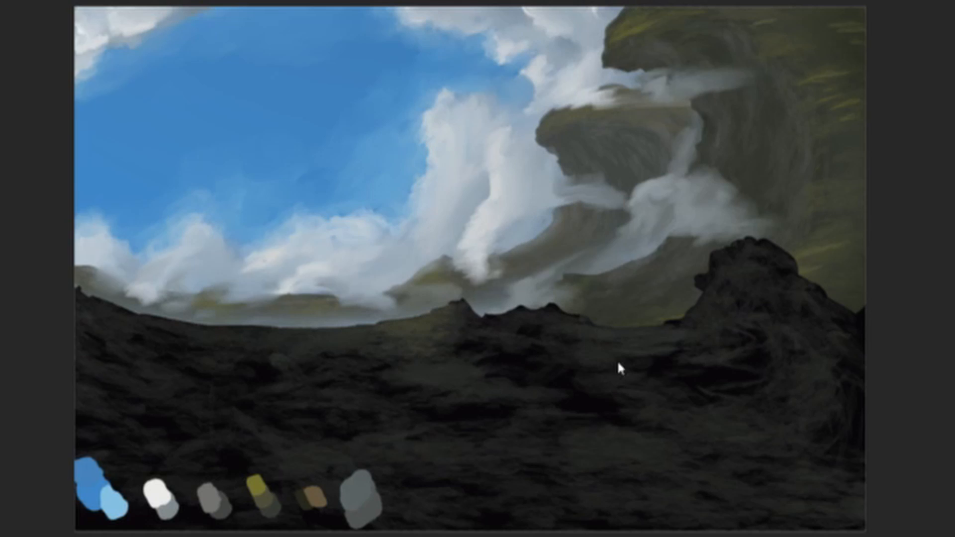
# Brush dark olive-green streaks over the foreground, the large mound and the ground between, leaving black rocky gaps.
pyautogui.moveTo(515, 478)
pyautogui.mouseDown()
pyautogui.moveTo(599, 516)
pyautogui.moveTo(823, 522)
pyautogui.mouseUp()
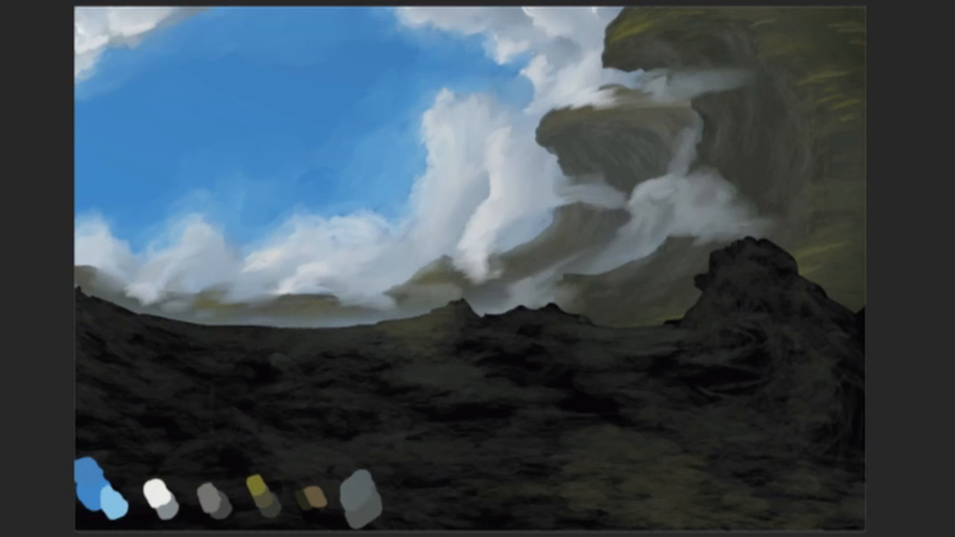
pyautogui.moveTo(571, 384); pyautogui.dragTo(575, 404)
pyautogui.moveTo(716, 273)
pyautogui.mouseDown()
pyautogui.moveTo(751, 264)
pyautogui.moveTo(765, 285)
pyautogui.mouseUp()
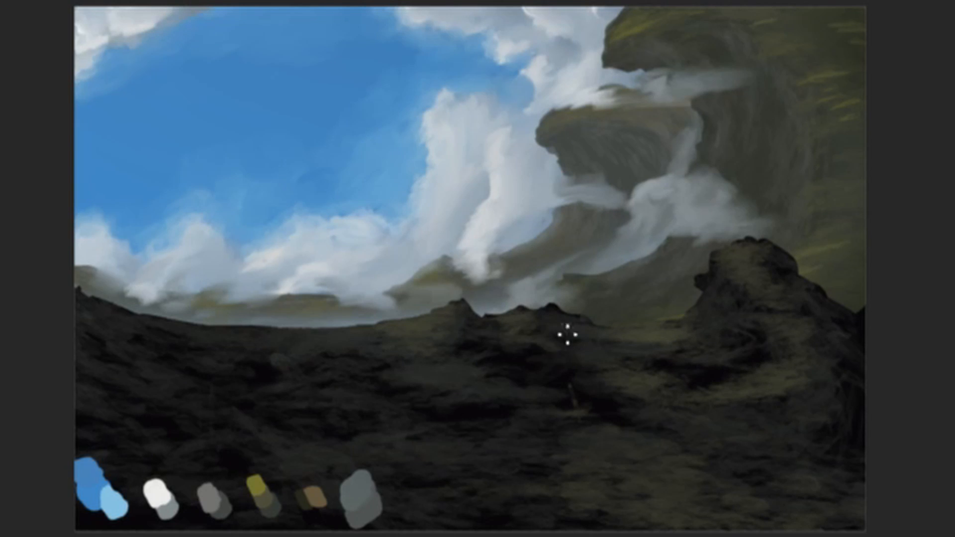
pyautogui.moveTo(247, 342)
pyautogui.mouseDown()
pyautogui.moveTo(348, 345)
pyautogui.moveTo(297, 349)
pyautogui.moveTo(392, 363)
pyautogui.moveTo(334, 370)
pyautogui.moveTo(469, 380)
pyautogui.moveTo(400, 388)
pyautogui.moveTo(509, 395)
pyautogui.moveTo(461, 402)
pyautogui.moveTo(266, 367)
pyautogui.moveTo(65, 378)
pyautogui.moveTo(227, 357)
pyautogui.moveTo(182, 361)
pyautogui.moveTo(318, 381)
pyautogui.moveTo(254, 404)
pyautogui.moveTo(277, 423)
pyautogui.moveTo(362, 422)
pyautogui.moveTo(328, 406)
pyautogui.moveTo(466, 434)
pyautogui.moveTo(477, 452)
pyautogui.moveTo(748, 507)
pyautogui.mouseUp()
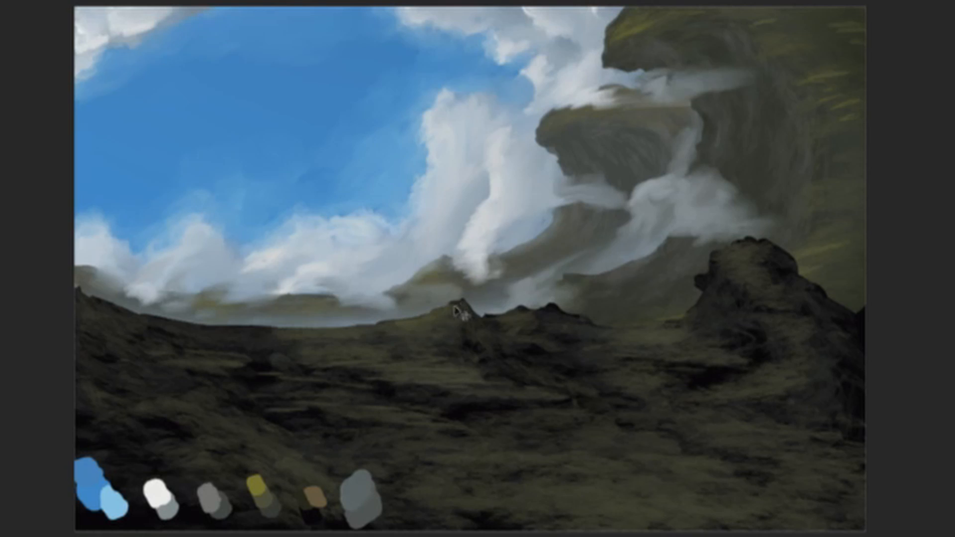
# Paint yellow-green moss patches on the central peak, along the ridge, beside the large mound and just below the peak.
pyautogui.moveTo(451, 325)
pyautogui.mouseDown()
pyautogui.moveTo(395, 337)
pyautogui.moveTo(421, 338)
pyautogui.mouseUp()
pyautogui.moveTo(514, 323); pyautogui.dragTo(518, 328)
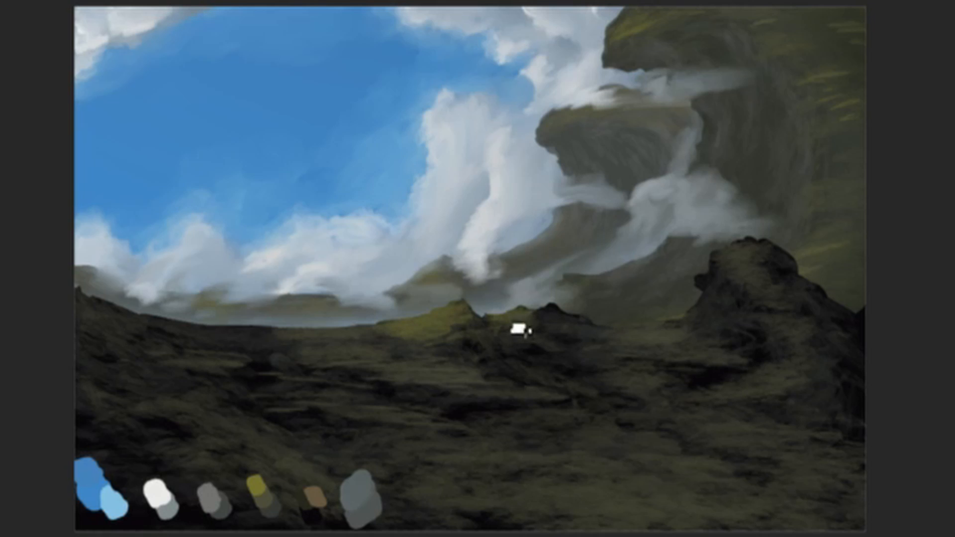
pyautogui.moveTo(616, 334); pyautogui.dragTo(703, 341)
pyautogui.hotkey('ctrl', 'z')
pyautogui.moveTo(652, 356)
pyautogui.mouseDown()
pyautogui.moveTo(689, 365)
pyautogui.moveTo(740, 350)
pyautogui.moveTo(688, 368)
pyautogui.moveTo(740, 374)
pyautogui.moveTo(756, 394)
pyautogui.moveTo(736, 404)
pyautogui.mouseUp()
pyautogui.moveTo(271, 342)
pyautogui.mouseDown()
pyautogui.moveTo(305, 344)
pyautogui.moveTo(261, 337)
pyautogui.mouseUp()
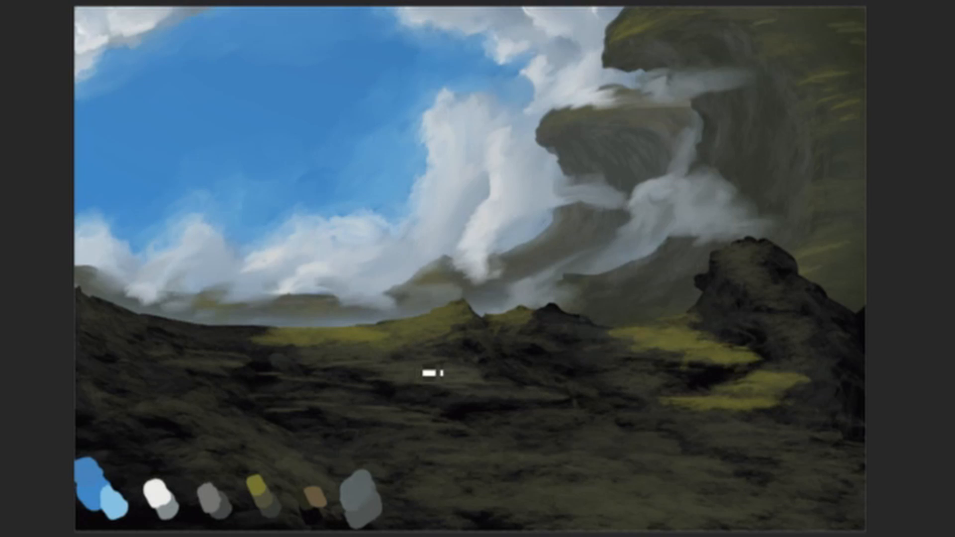
pyautogui.moveTo(466, 361); pyautogui.dragTo(343, 374)
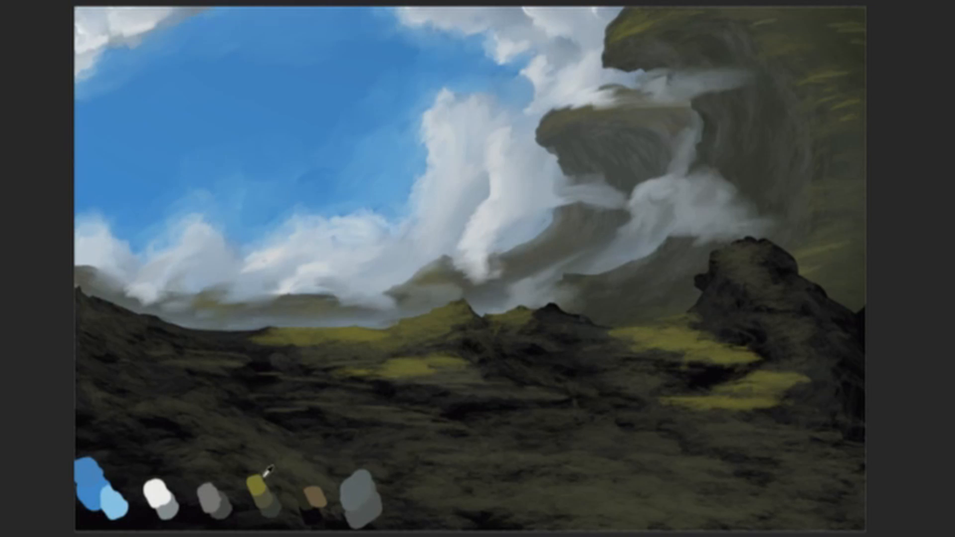
# Paint soft grey-olive patches over the dark left slope below the ridge.
pyautogui.moveTo(193, 366)
pyautogui.mouseDown()
pyautogui.moveTo(238, 359)
pyautogui.moveTo(188, 368)
pyautogui.moveTo(255, 381)
pyautogui.moveTo(206, 402)
pyautogui.moveTo(250, 403)
pyautogui.moveTo(223, 359)
pyautogui.moveTo(175, 338)
pyautogui.moveTo(257, 346)
pyautogui.moveTo(184, 361)
pyautogui.moveTo(247, 362)
pyautogui.mouseUp()
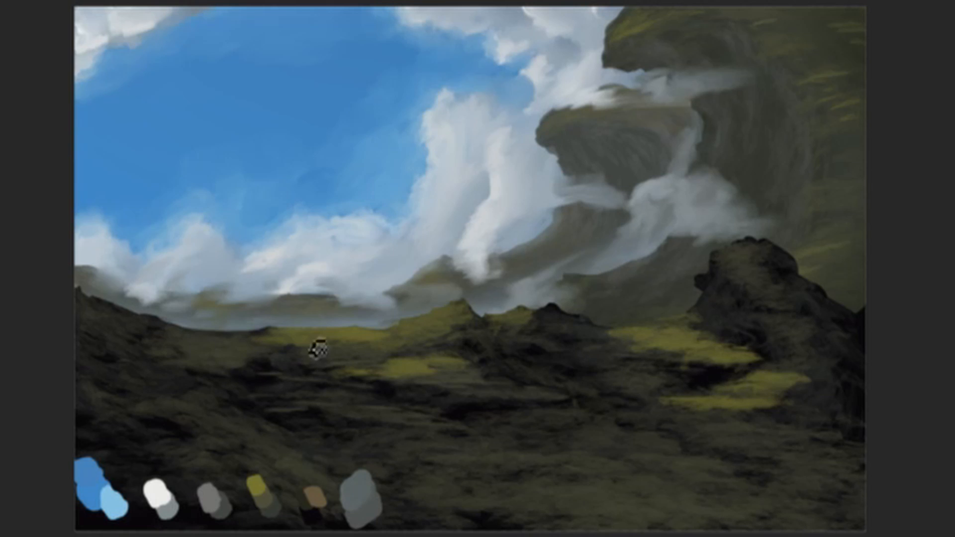
pyautogui.moveTo(245, 405)
pyautogui.mouseDown()
pyautogui.moveTo(289, 425)
pyautogui.moveTo(232, 407)
pyautogui.moveTo(297, 402)
pyautogui.moveTo(298, 427)
pyautogui.moveTo(149, 400)
pyautogui.moveTo(226, 414)
pyautogui.moveTo(103, 379)
pyautogui.moveTo(228, 395)
pyautogui.moveTo(85, 369)
pyautogui.moveTo(219, 390)
pyautogui.moveTo(132, 378)
pyautogui.mouseUp()
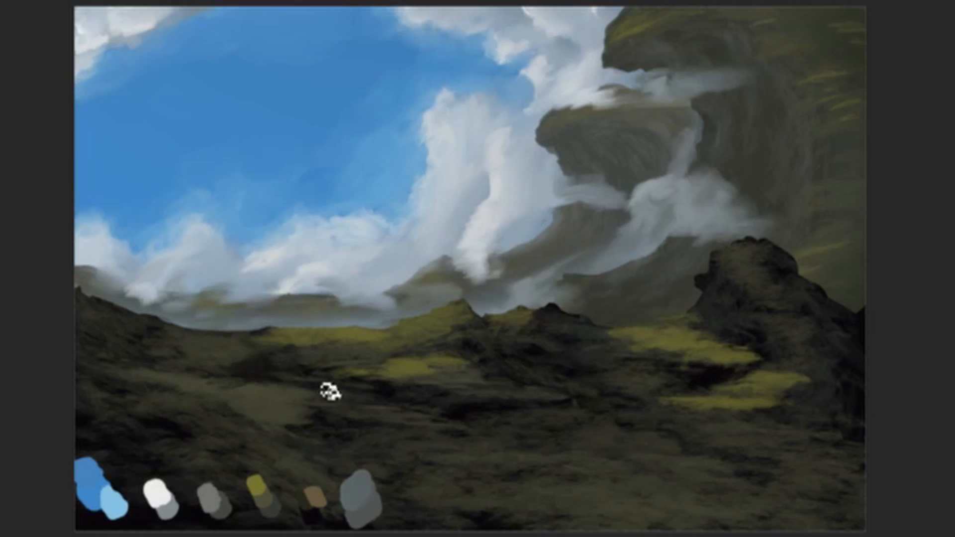
pyautogui.moveTo(307, 382)
pyautogui.mouseDown()
pyautogui.moveTo(513, 396)
pyautogui.moveTo(498, 405)
pyautogui.mouseUp()
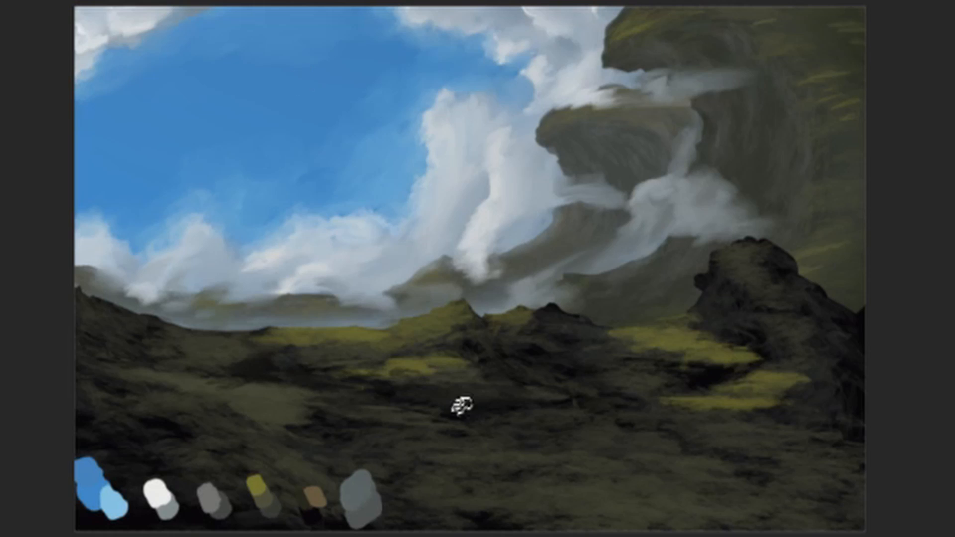
# Spread yellow-green moss across the central and right foreground, and extend it over the large mound and lower left ground.
pyautogui.moveTo(461, 405)
pyautogui.mouseDown()
pyautogui.moveTo(361, 405)
pyautogui.moveTo(651, 411)
pyautogui.moveTo(544, 403)
pyautogui.moveTo(542, 411)
pyautogui.moveTo(612, 423)
pyautogui.moveTo(476, 410)
pyautogui.moveTo(565, 403)
pyautogui.moveTo(448, 374)
pyautogui.moveTo(536, 394)
pyautogui.moveTo(508, 393)
pyautogui.moveTo(669, 396)
pyautogui.moveTo(610, 392)
pyautogui.moveTo(722, 419)
pyautogui.moveTo(661, 412)
pyautogui.moveTo(884, 425)
pyautogui.moveTo(719, 434)
pyautogui.moveTo(921, 462)
pyautogui.moveTo(640, 460)
pyautogui.moveTo(582, 448)
pyautogui.moveTo(903, 486)
pyautogui.mouseUp()
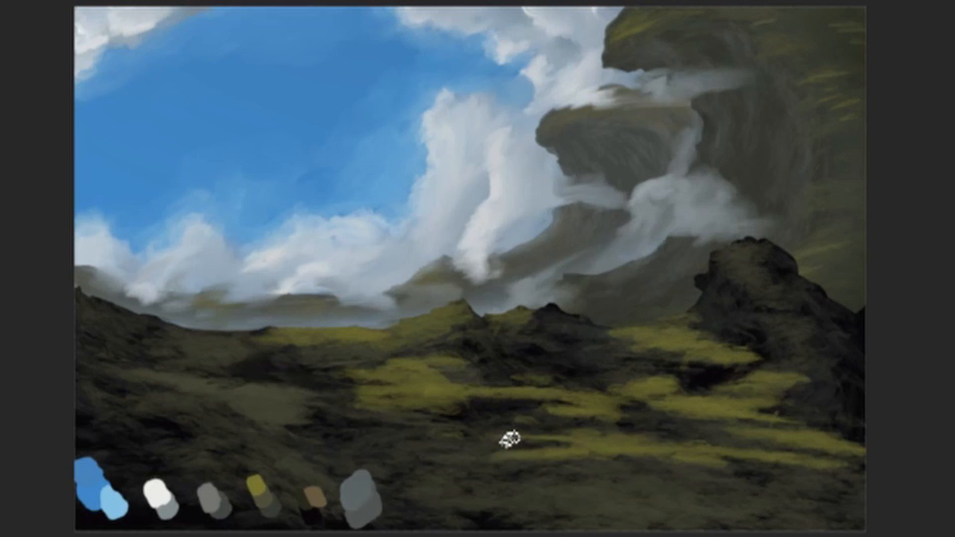
pyautogui.moveTo(549, 444)
pyautogui.mouseDown()
pyautogui.moveTo(666, 459)
pyautogui.moveTo(645, 480)
pyautogui.moveTo(860, 490)
pyautogui.mouseUp()
pyautogui.moveTo(688, 474)
pyautogui.mouseDown()
pyautogui.moveTo(754, 486)
pyautogui.moveTo(520, 501)
pyautogui.moveTo(380, 490)
pyautogui.moveTo(699, 524)
pyautogui.mouseUp()
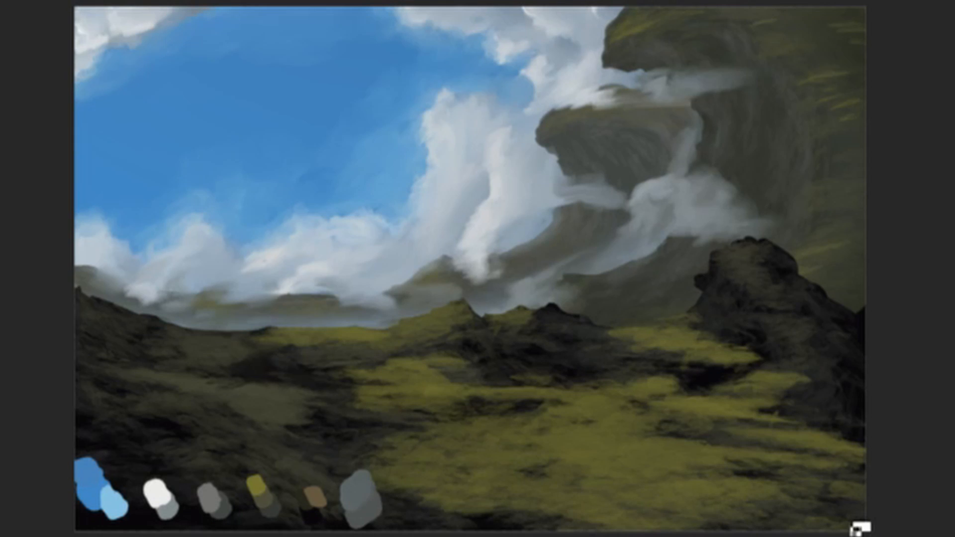
pyautogui.moveTo(482, 453); pyautogui.dragTo(226, 466)
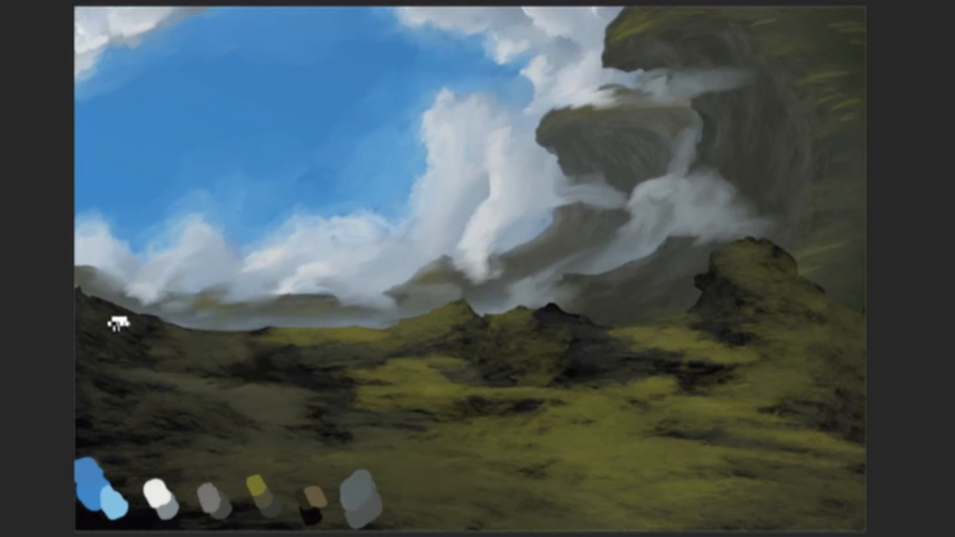
# Cover the left slope with olive moss and add lighter grassy streaks across the meadow, the small hills and the large mound.
pyautogui.moveTo(257, 342)
pyautogui.mouseDown()
pyautogui.moveTo(288, 353)
pyautogui.moveTo(242, 373)
pyautogui.moveTo(299, 385)
pyautogui.moveTo(256, 402)
pyautogui.moveTo(317, 412)
pyautogui.mouseUp()
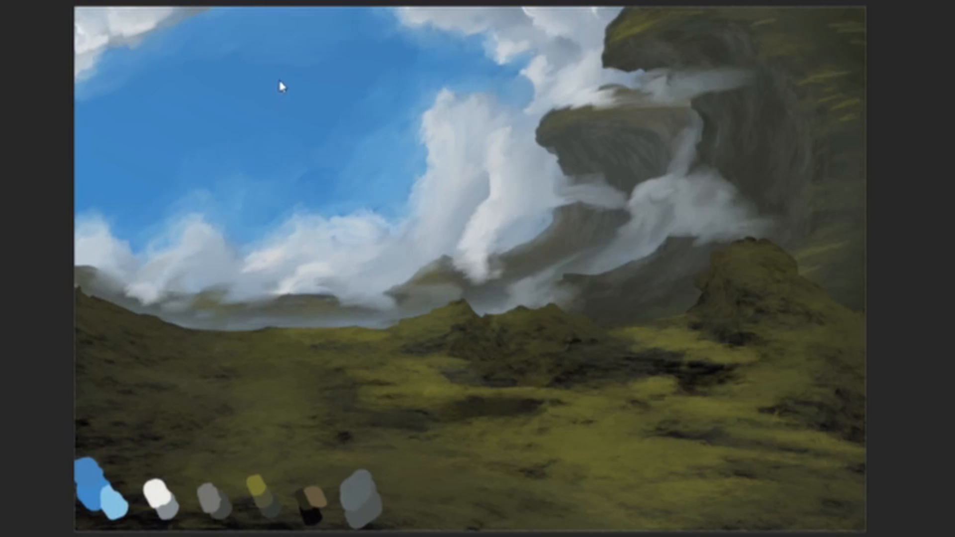
pyautogui.moveTo(331, 376)
pyautogui.mouseDown()
pyautogui.moveTo(345, 393)
pyautogui.moveTo(401, 382)
pyautogui.moveTo(295, 401)
pyautogui.moveTo(440, 399)
pyautogui.moveTo(414, 404)
pyautogui.moveTo(602, 420)
pyautogui.moveTo(442, 413)
pyautogui.moveTo(577, 415)
pyautogui.moveTo(544, 418)
pyautogui.moveTo(598, 426)
pyautogui.moveTo(497, 431)
pyautogui.mouseUp()
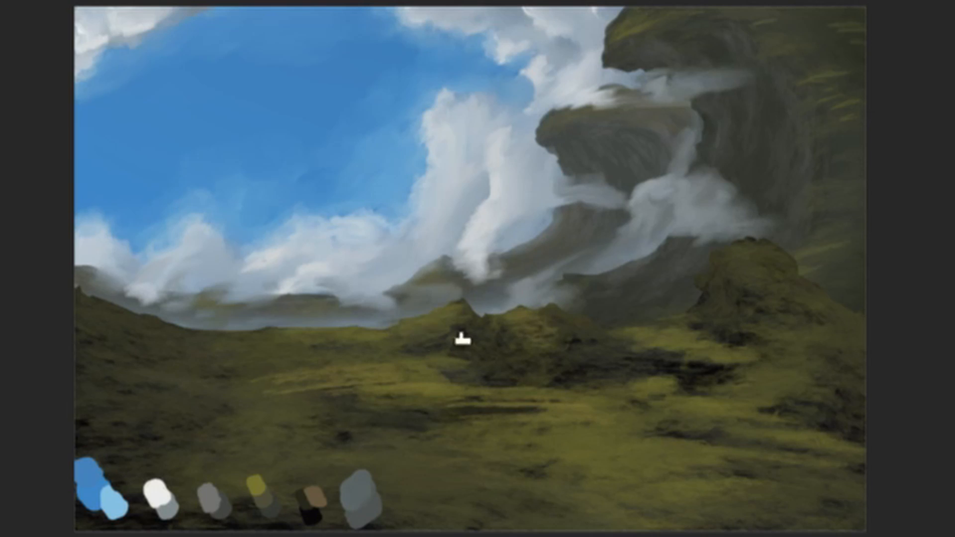
pyautogui.moveTo(47, 311); pyautogui.dragTo(132, 324)
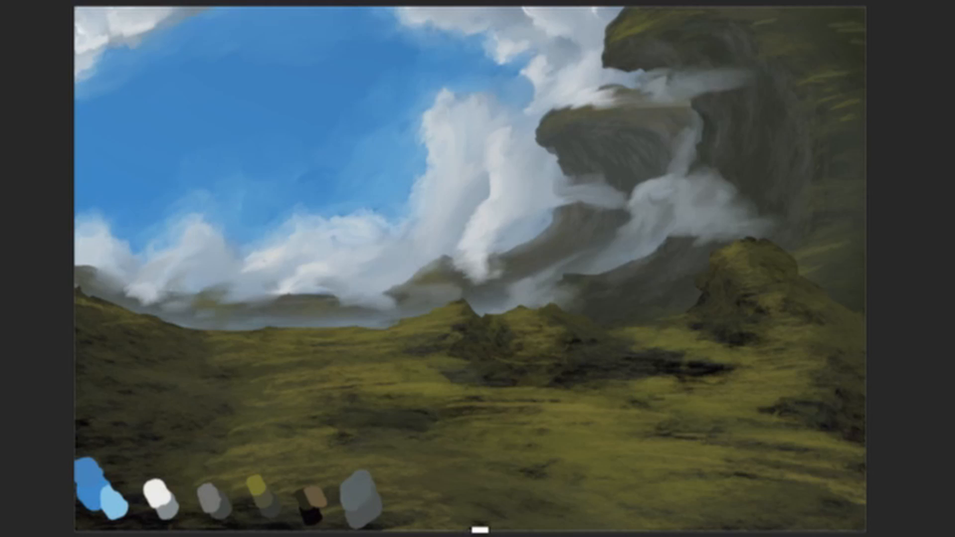
pyautogui.moveTo(597, 357)
pyautogui.mouseDown()
pyautogui.moveTo(649, 342)
pyautogui.moveTo(605, 348)
pyautogui.moveTo(682, 399)
pyautogui.mouseUp()
pyautogui.moveTo(703, 282)
pyautogui.mouseDown()
pyautogui.moveTo(737, 272)
pyautogui.moveTo(717, 339)
pyautogui.moveTo(740, 336)
pyautogui.moveTo(744, 372)
pyautogui.mouseUp()
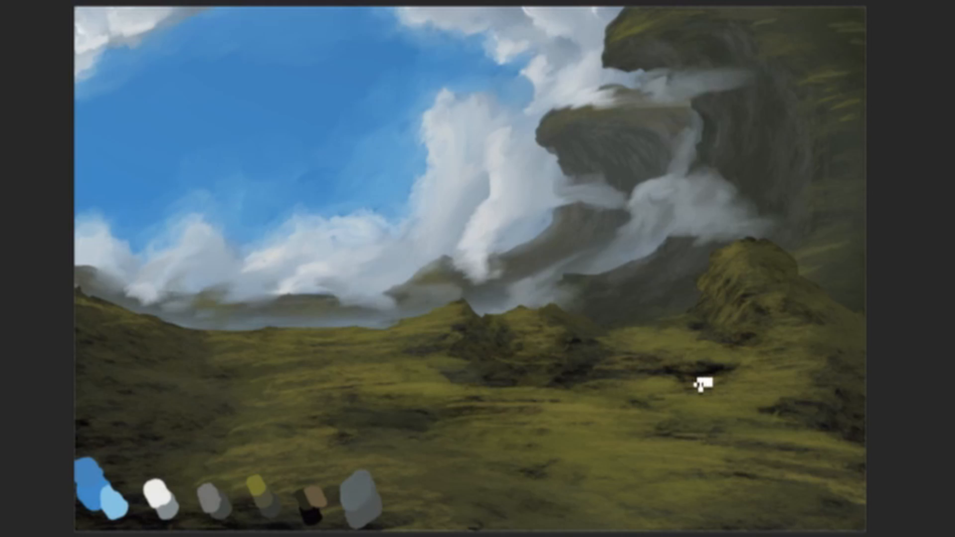
# Load the Mixer Brush with the brown swatch colour and paint thin, faint trail lines across the distant meadow below the ridge.
pyautogui.keyDown('alt'); pyautogui.click(694, 318); pyautogui.keyUp('alt')
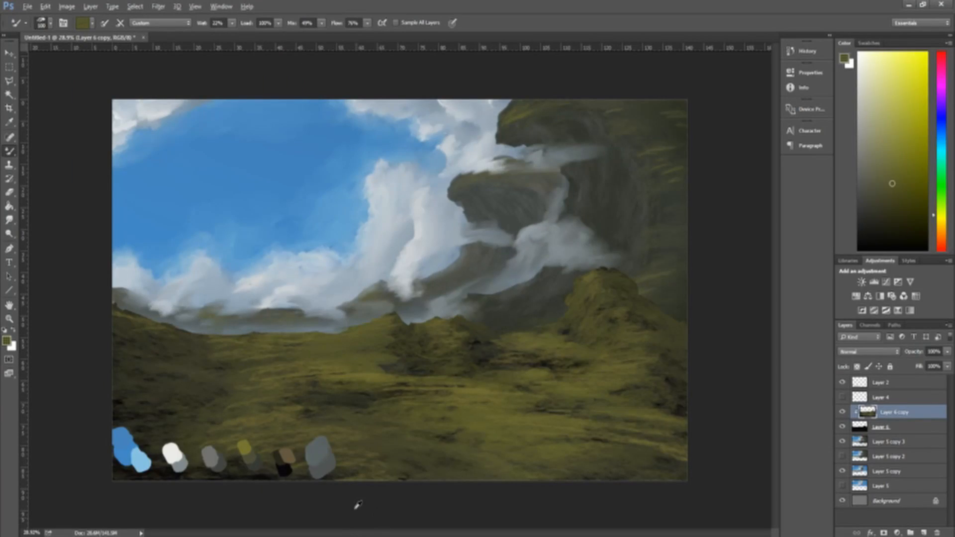
pyautogui.scroll(-8, 557, 183)
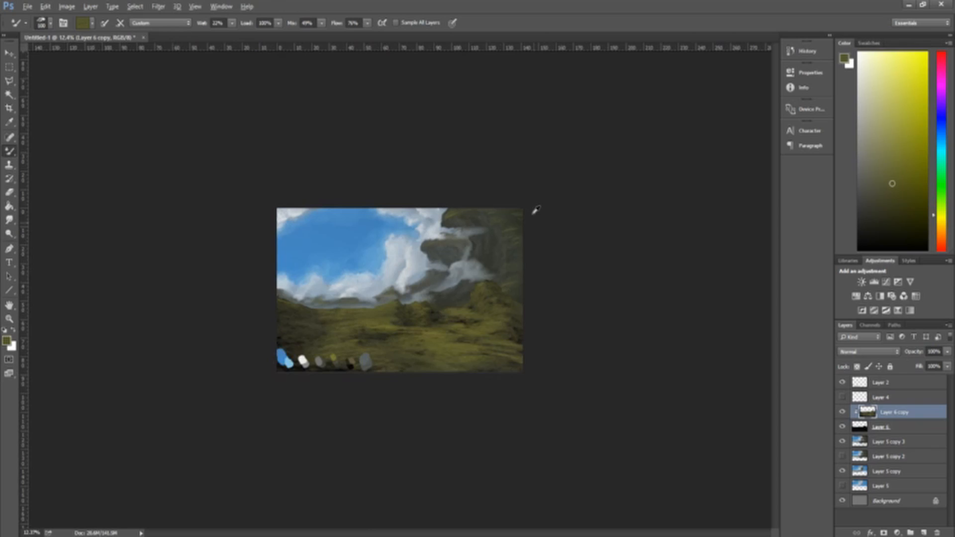
pyautogui.scroll(8, 536, 210)
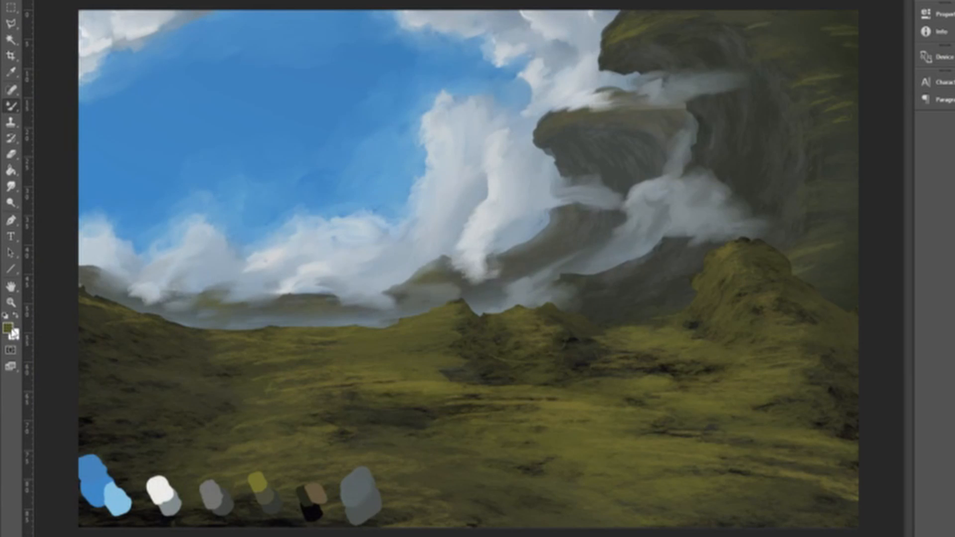
pyautogui.press('i')
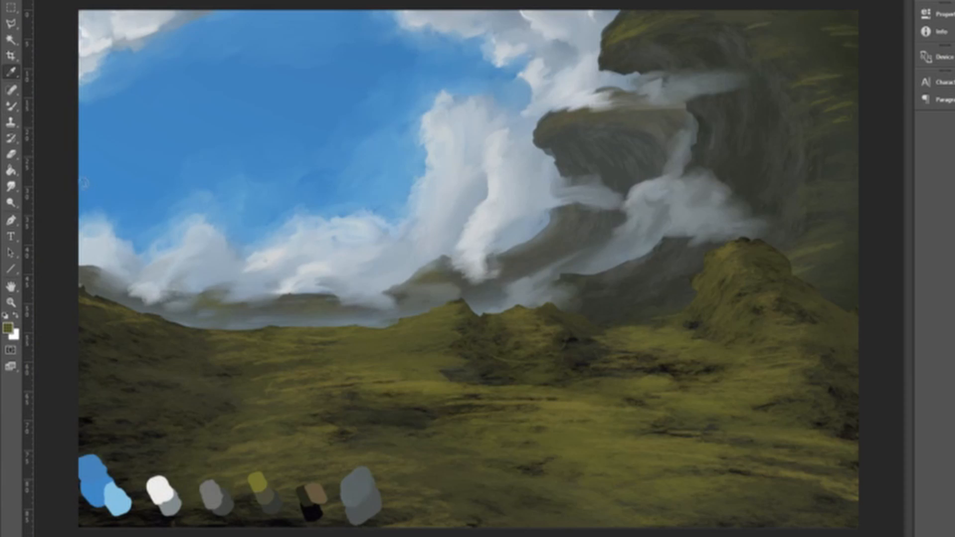
pyautogui.press('b')
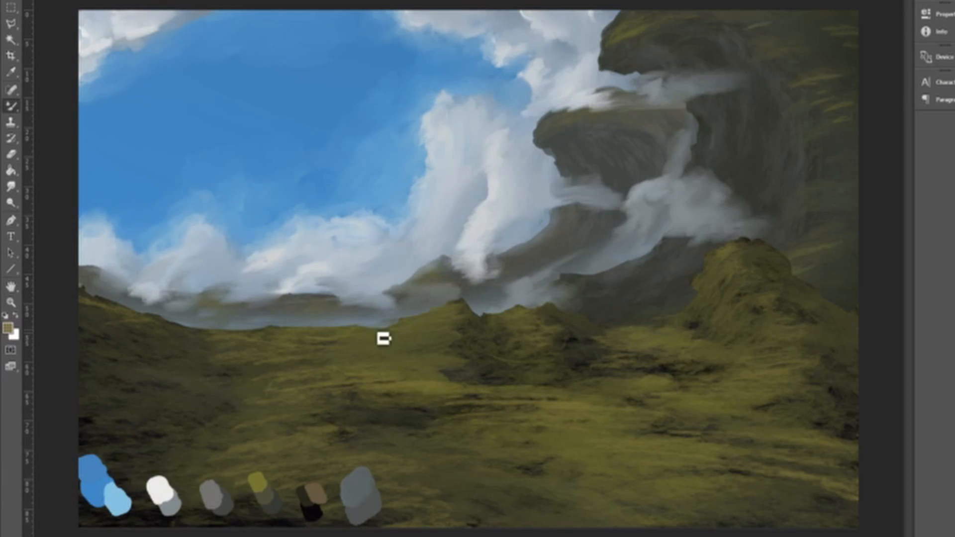
pyautogui.moveTo(332, 354)
pyautogui.mouseDown()
pyautogui.moveTo(379, 344)
pyautogui.moveTo(258, 363)
pyautogui.moveTo(329, 349)
pyautogui.mouseUp()
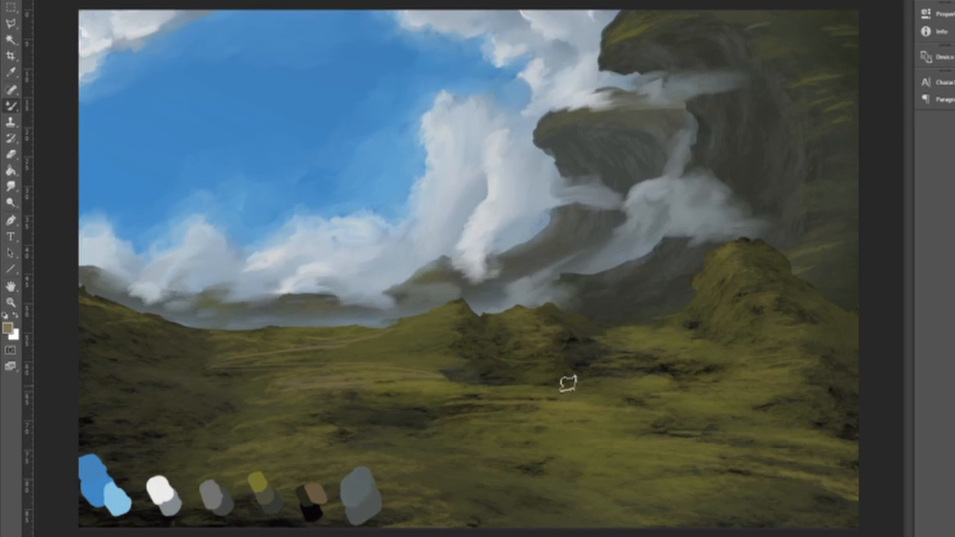
pyautogui.moveTo(324, 390)
pyautogui.mouseDown()
pyautogui.moveTo(626, 403)
pyautogui.moveTo(566, 398)
pyautogui.moveTo(582, 406)
pyautogui.moveTo(493, 437)
pyautogui.moveTo(607, 413)
pyautogui.moveTo(497, 440)
pyautogui.moveTo(816, 475)
pyautogui.mouseUp()
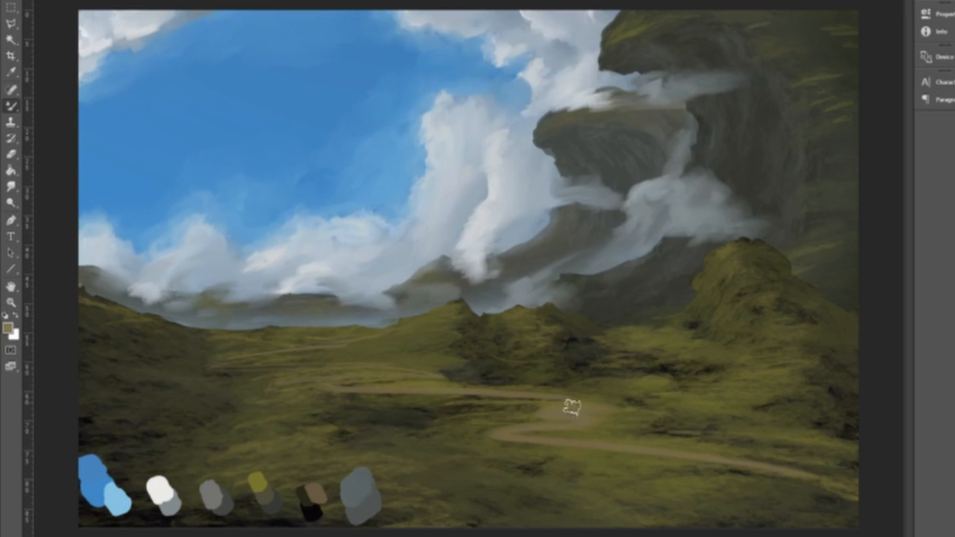
pyautogui.moveTo(572, 405)
pyautogui.mouseDown()
pyautogui.moveTo(537, 439)
pyautogui.moveTo(351, 459)
pyautogui.moveTo(647, 454)
pyautogui.moveTo(818, 465)
pyautogui.mouseUp()
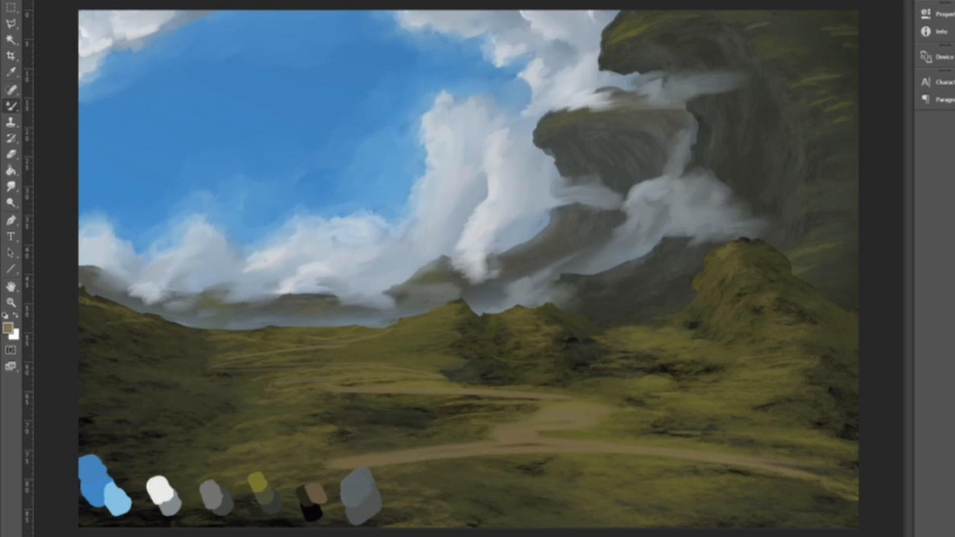
pyautogui.hotkey('ctrl', 'alt', 'z')
pyautogui.hotkey('ctrl', 'alt', 'z')
pyautogui.hotkey('ctrl', 'alt', 'z')
pyautogui.hotkey('ctrl', 'alt', 'z')
pyautogui.hotkey('ctrl', 'alt', 'z')
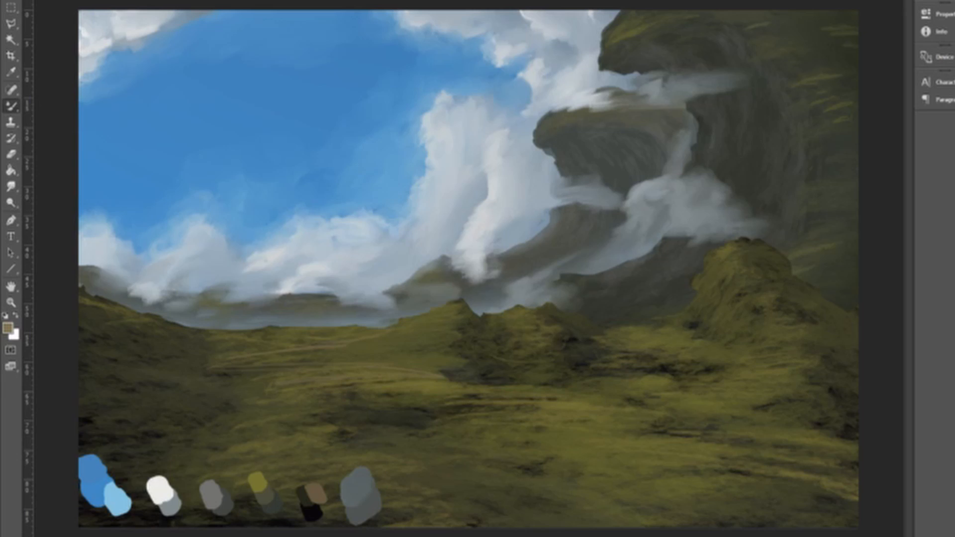
pyautogui.moveTo(300, 401); pyautogui.dragTo(521, 416)
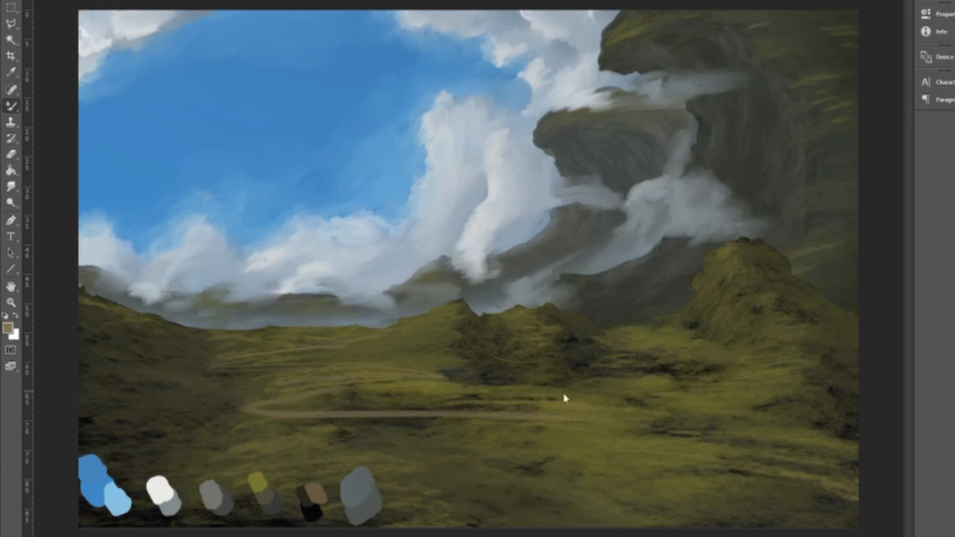
pyautogui.hotkey('ctrl', 'z')
# Paint a thin brown path zigzagging down from the distant trail and running across the meadow to the painting's right edge.
pyautogui.moveTo(305, 404)
pyautogui.mouseDown()
pyautogui.moveTo(291, 446)
pyautogui.moveTo(572, 450)
pyautogui.moveTo(856, 474)
pyautogui.mouseUp()
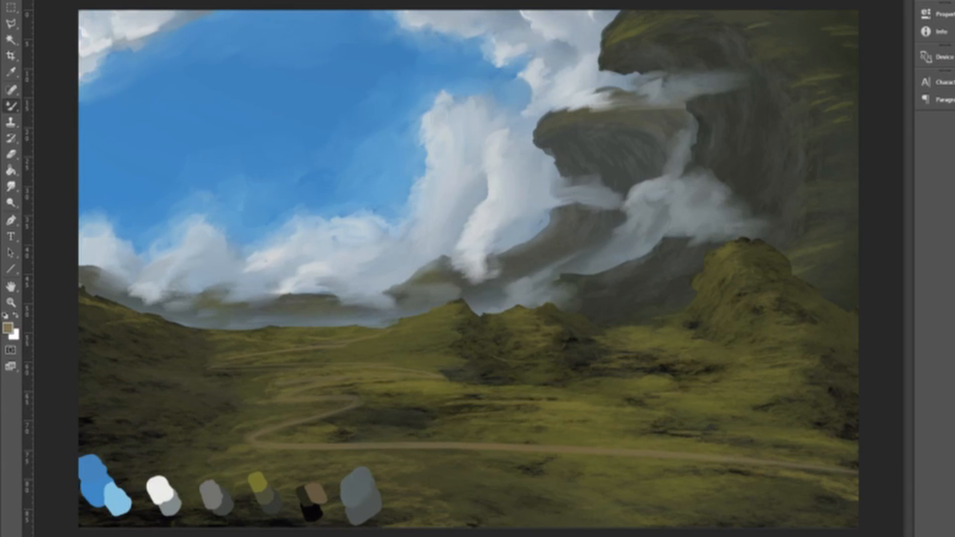
pyautogui.moveTo(560, 453); pyautogui.dragTo(933, 514)
pyautogui.hotkey('ctrl', 'z')
# Widen the brown path gradually as it approaches the painting's right edge.
pyautogui.moveTo(631, 460); pyautogui.dragTo(897, 484)
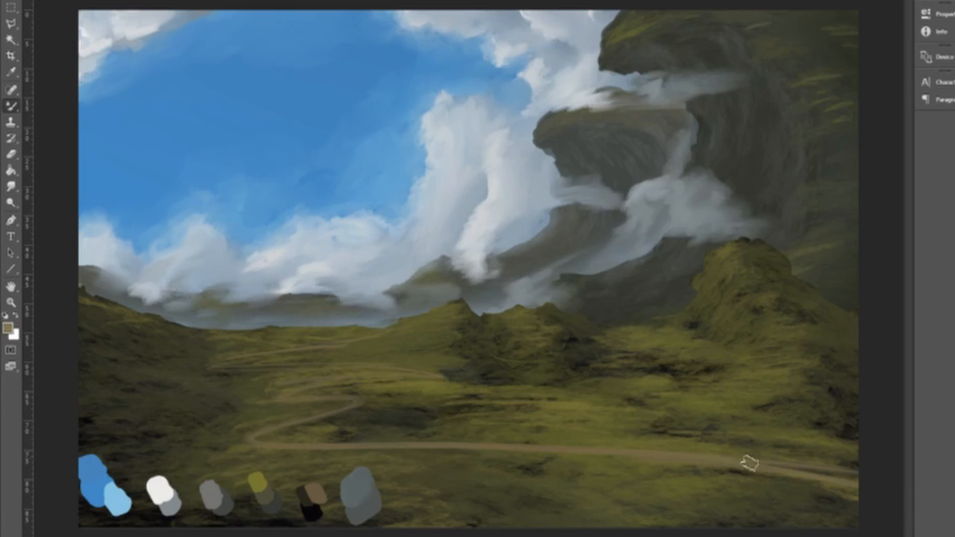
pyautogui.moveTo(748, 463); pyautogui.dragTo(884, 473)
pyautogui.moveTo(801, 471); pyautogui.dragTo(863, 480)
pyautogui.moveTo(768, 465); pyautogui.dragTo(863, 472)
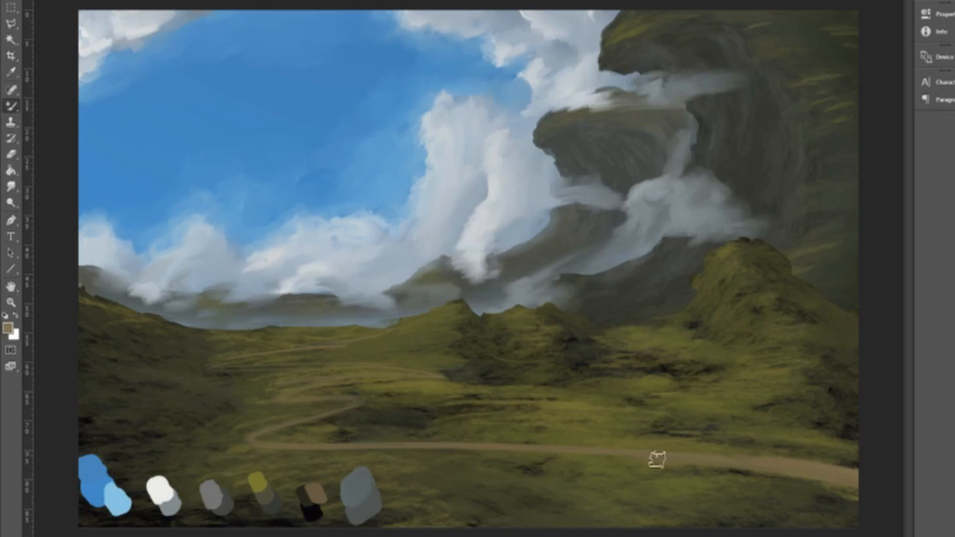
pyautogui.moveTo(785, 478); pyautogui.dragTo(853, 487)
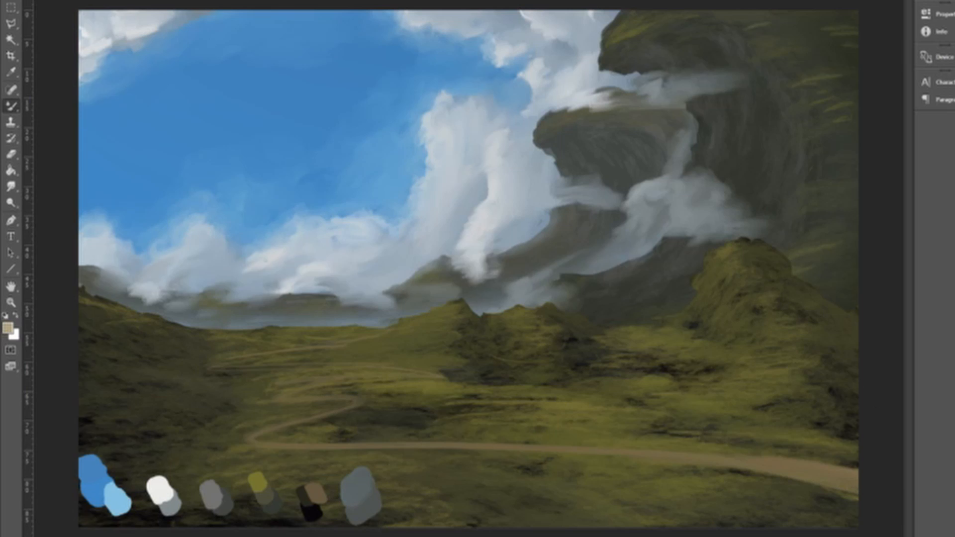
# Brighten the wide end of the path at the painting's right edge with light tan strokes.
pyautogui.moveTo(740, 462); pyautogui.dragTo(853, 478)
pyautogui.hotkey('ctrl', 'z')
pyautogui.moveTo(773, 463); pyautogui.dragTo(860, 481)
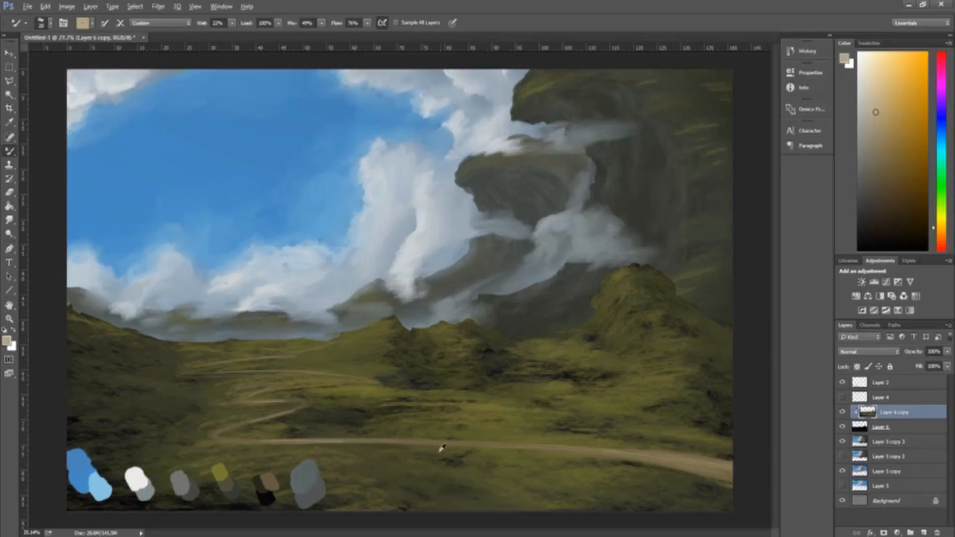
pyautogui.scroll(-11, 478, 283)
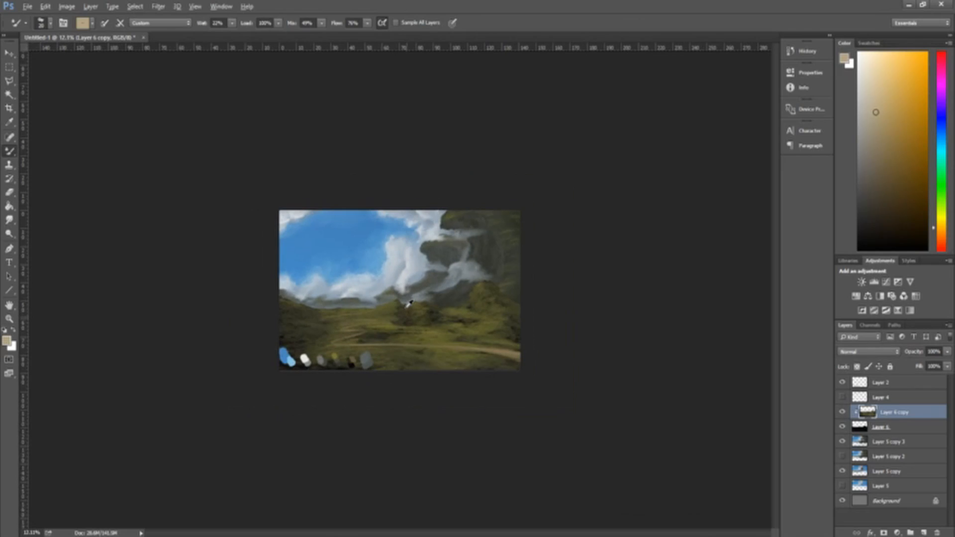
pyautogui.scroll(1, 476, 259)
pyautogui.scroll(3, 409, 276)
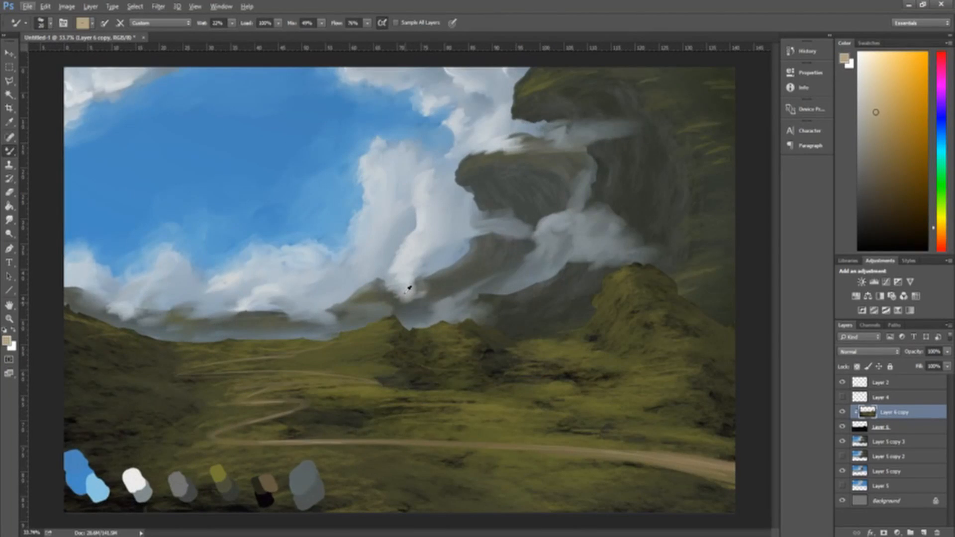
# Sample the path's brown, darken it, and shade the lower edge of the path where it crosses the meadow.
pyautogui.press('i')
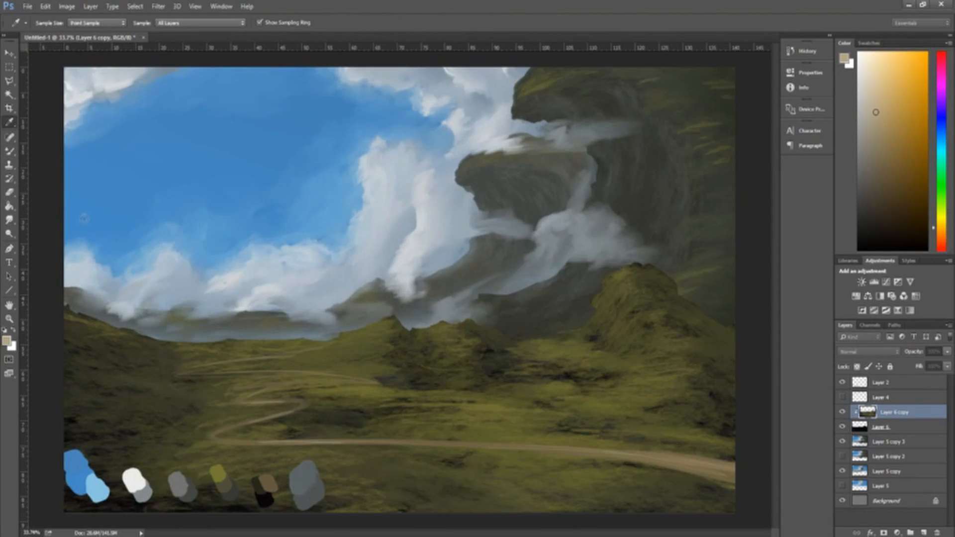
pyautogui.press('b')
pyautogui.keyDown('alt'); pyautogui.click(512, 450); pyautogui.keyUp('alt')
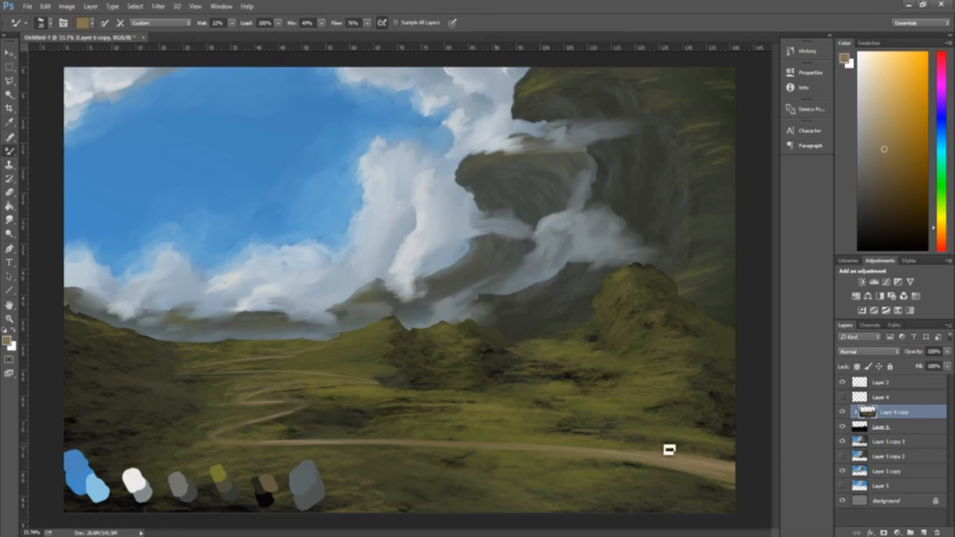
pyautogui.click(884, 203)
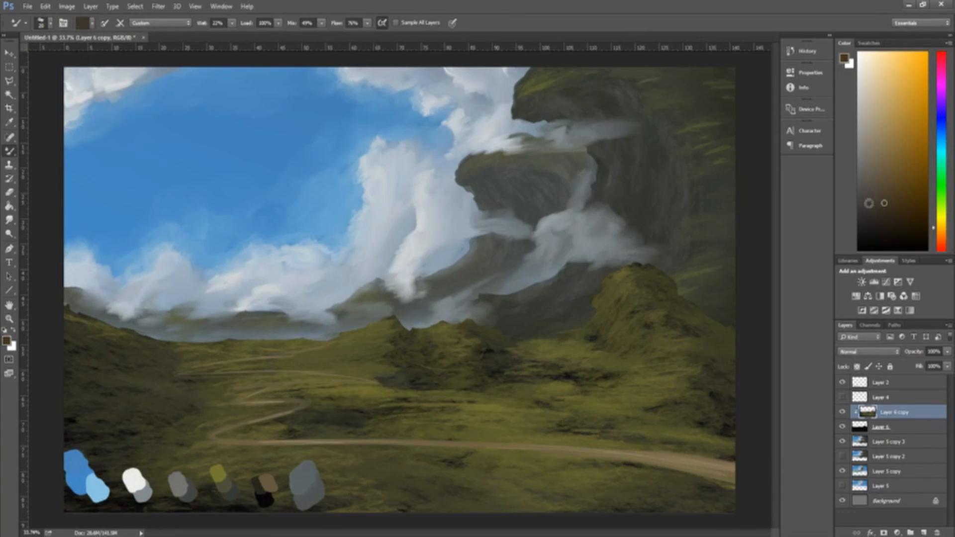
pyautogui.moveTo(547, 450)
pyautogui.mouseDown()
pyautogui.moveTo(704, 463)
pyautogui.moveTo(641, 462)
pyautogui.mouseUp()
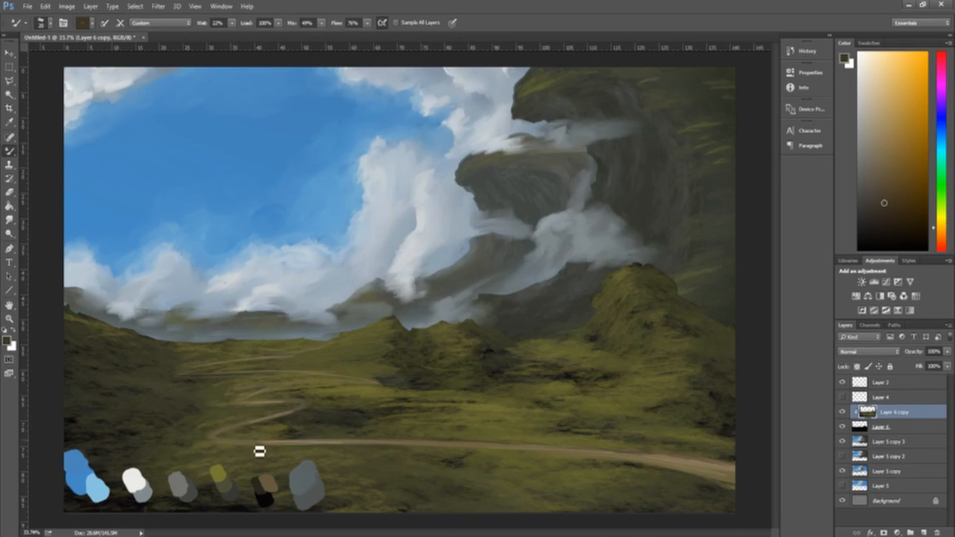
# Merge the clipped foreground painting and its base layer down into the sky and cliff layer.
pyautogui.scroll(-5, 233, 175)
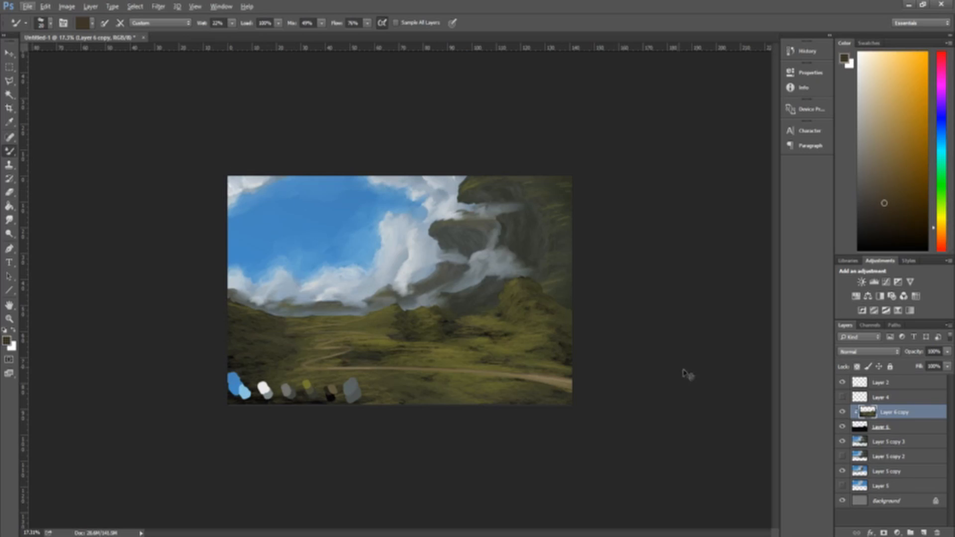
pyautogui.hotkey('ctrl', 'e')
pyautogui.hotkey('ctrl', 'e')
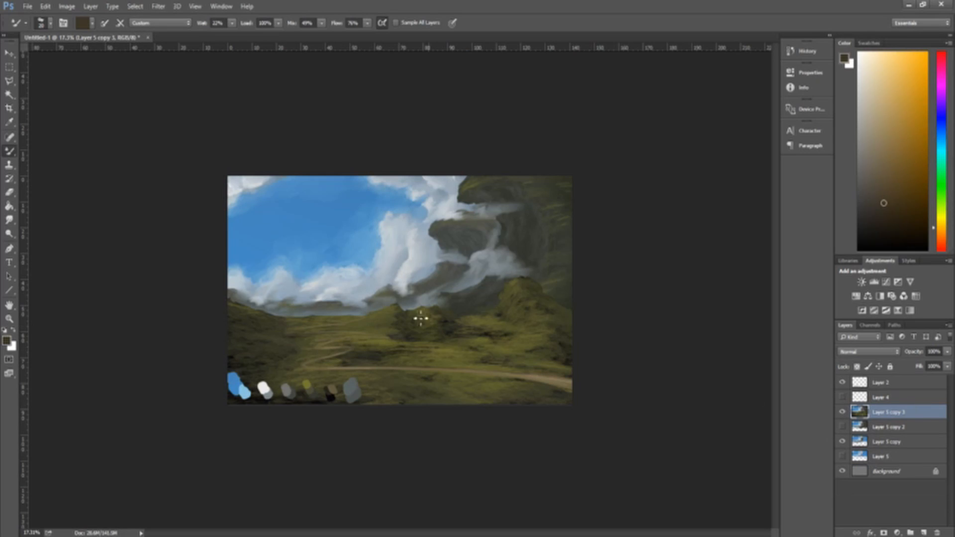
pyautogui.scroll(4, 416, 306)
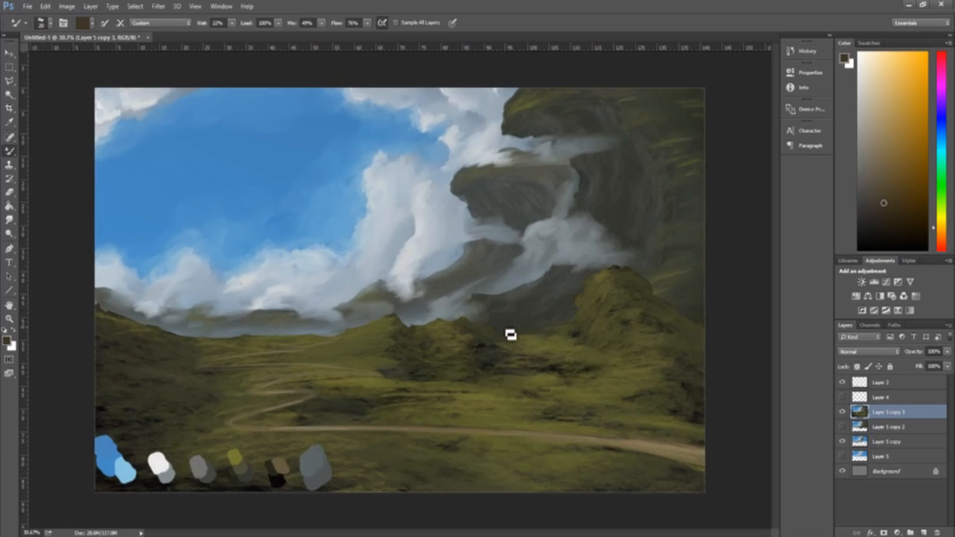
pyautogui.scroll(-2, 511, 335)
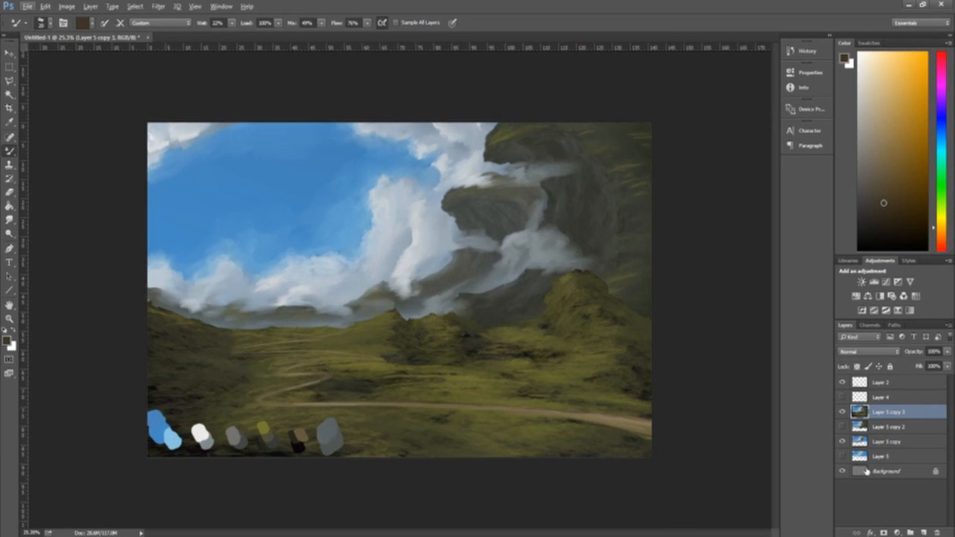
# Add a new layer and stamp one large hard-edged round dot in the blue-grey swatch colour over the clouds.
pyautogui.click(923, 532)
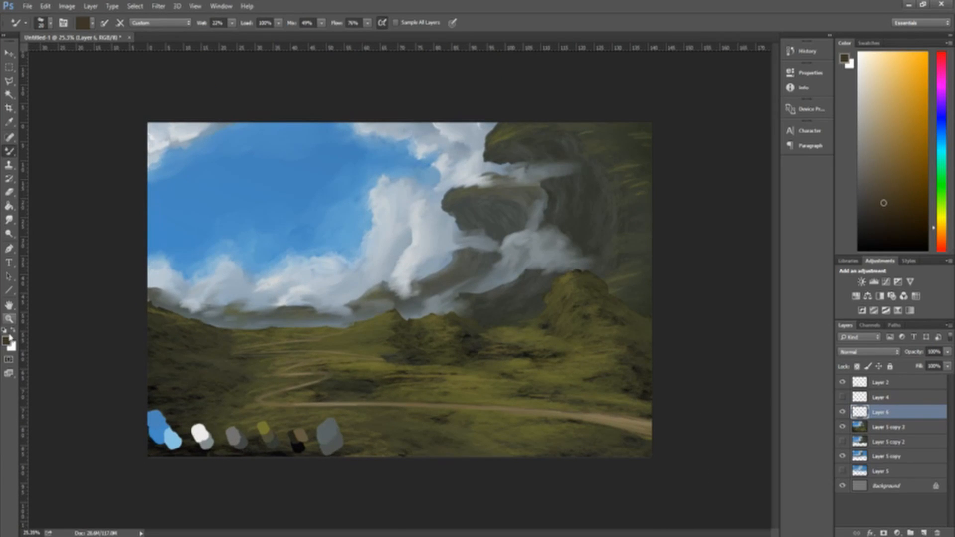
pyautogui.hotkey('shift', 'b')
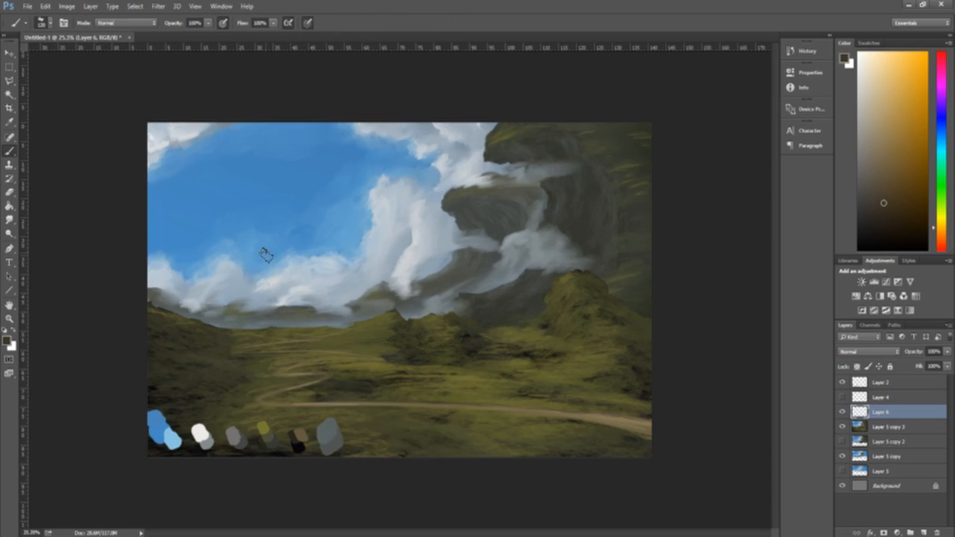
pyautogui.click(295, 350)
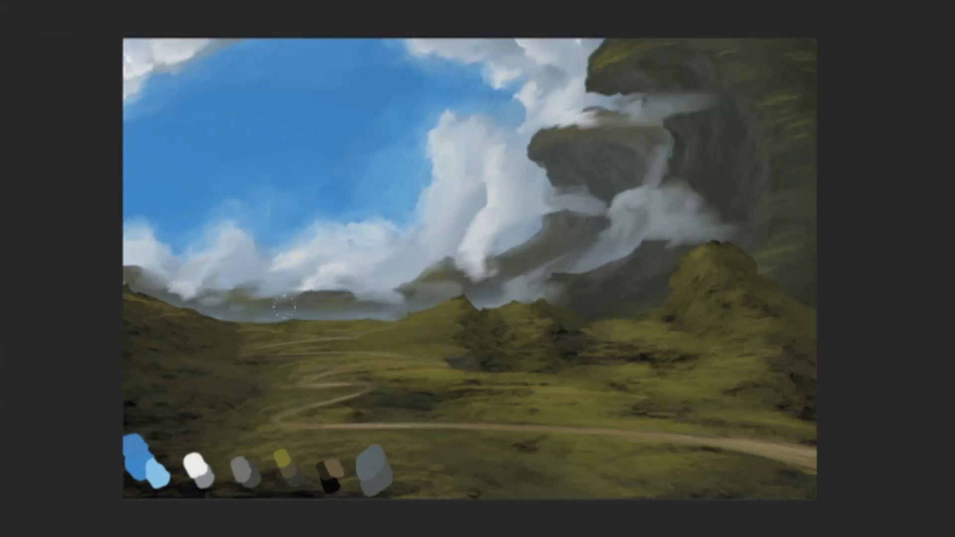
pyautogui.keyDown('alt'); pyautogui.click(371, 470); pyautogui.keyUp('alt')
pyautogui.click(391, 230)
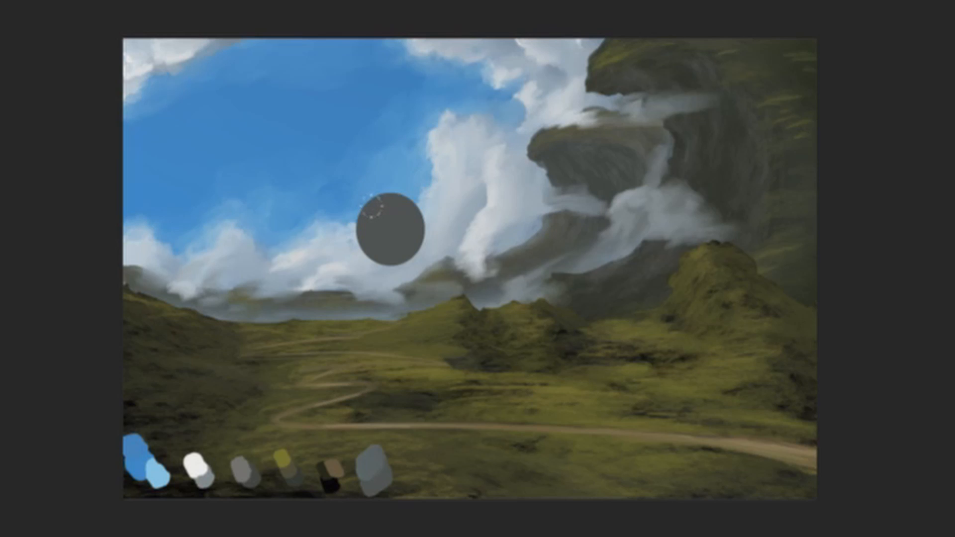
# Cut a slightly offset ellipse out of the grey dot, leaving a ring that is thicker on its lower right.
pyautogui.moveTo(382, 218); pyautogui.dragTo(419, 258)
pyautogui.press('Delete')
pyautogui.hotkey('ctrl', 'd')
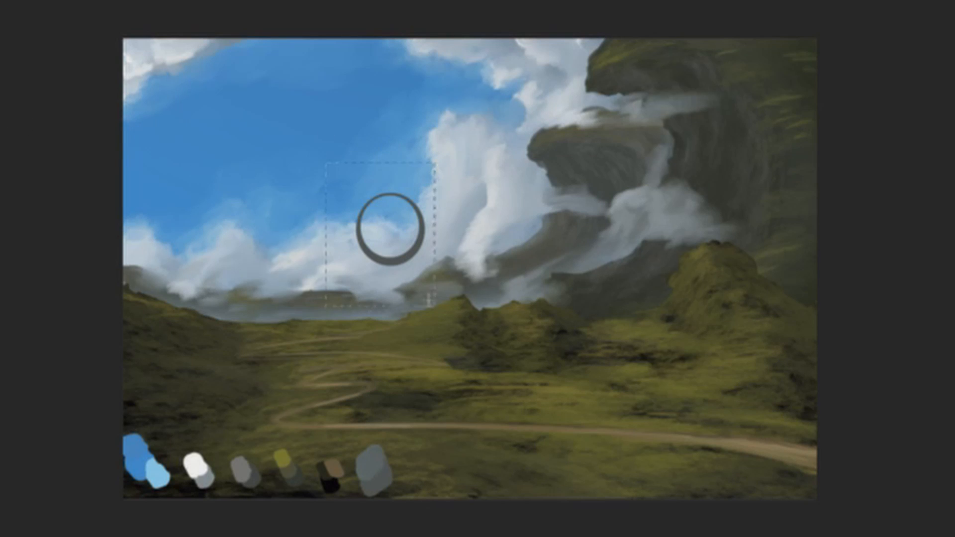
# Select the grey ring, enlarge it with Free Transform and move it in front of the misty cliff.
pyautogui.moveTo(429, 300); pyautogui.dragTo(449, 325)
pyautogui.hotkey('ctrl', 't')
pyautogui.moveTo(449, 161); pyautogui.dragTo(709, 0)
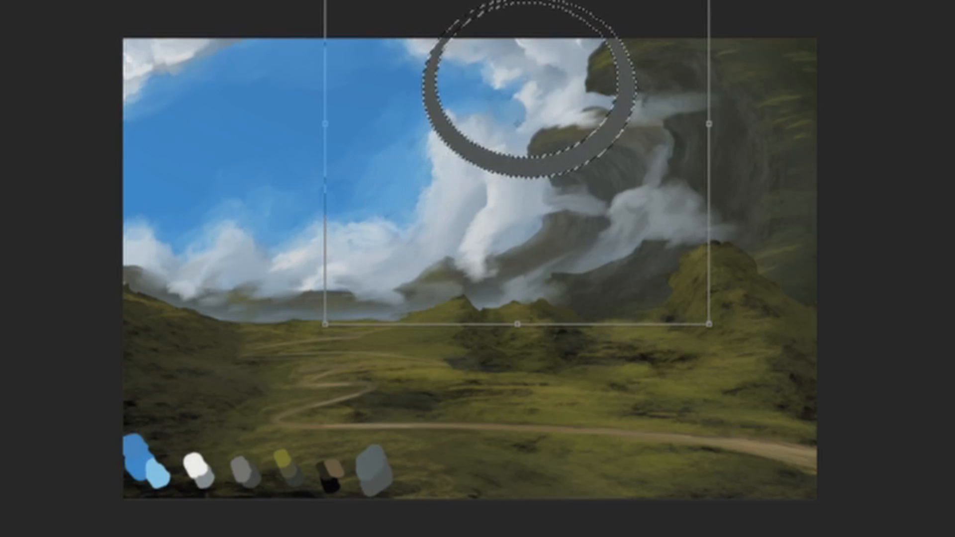
pyautogui.moveTo(686, 201); pyautogui.dragTo(721, 341)
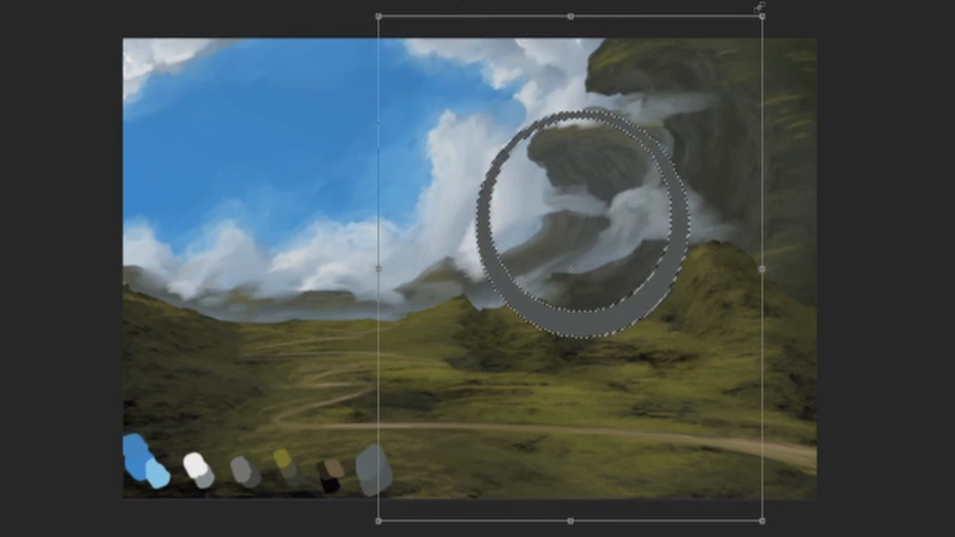
pyautogui.moveTo(759, 7); pyautogui.dragTo(765, 1)
pyautogui.moveTo(668, 201); pyautogui.dragTo(651, 224)
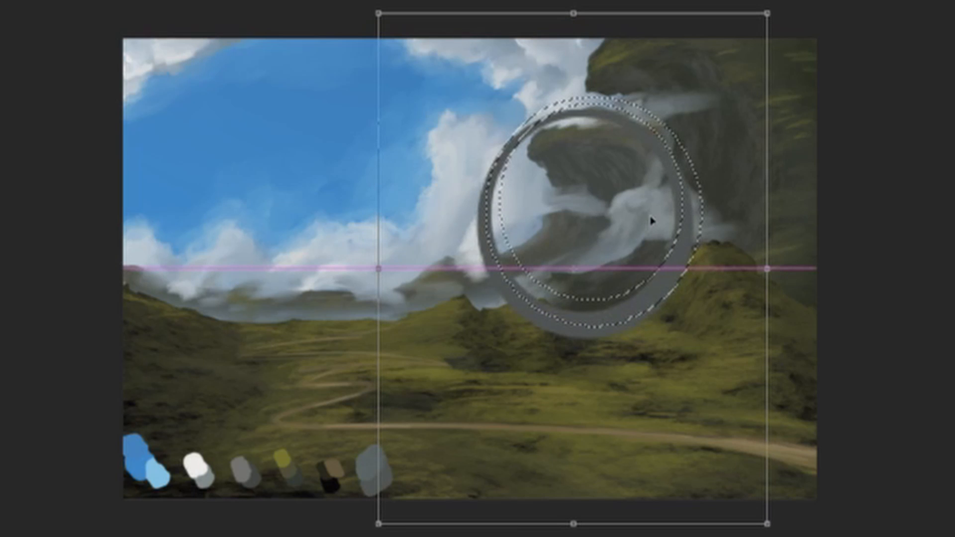
# Rotate the ring and reposition it between the small hills and the large mound, applying the transform.
pyautogui.moveTo(895, 117); pyautogui.dragTo(639, 192)
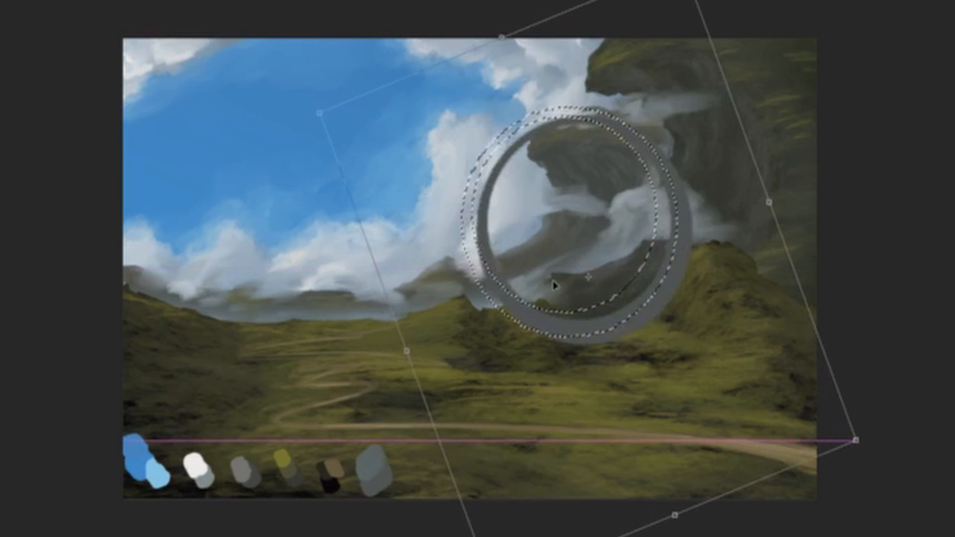
pyautogui.moveTo(555, 285); pyautogui.dragTo(546, 280)
pyautogui.moveTo(864, 167); pyautogui.dragTo(811, 111)
pyautogui.moveTo(593, 274); pyautogui.dragTo(617, 281)
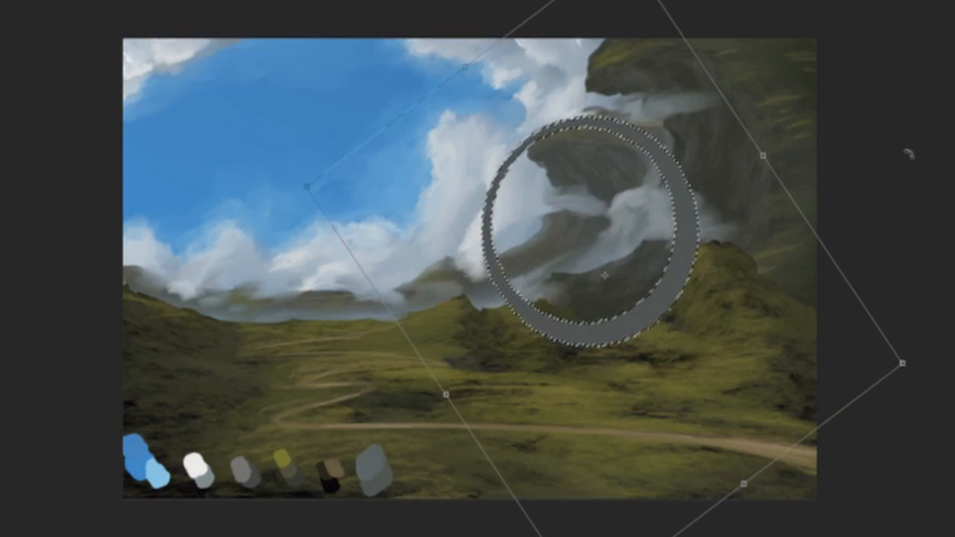
pyautogui.moveTo(909, 154); pyautogui.dragTo(908, 215)
pyautogui.moveTo(704, 262)
pyautogui.mouseDown()
pyautogui.moveTo(693, 261)
pyautogui.moveTo(708, 271)
pyautogui.mouseUp()
pyautogui.press('Return')
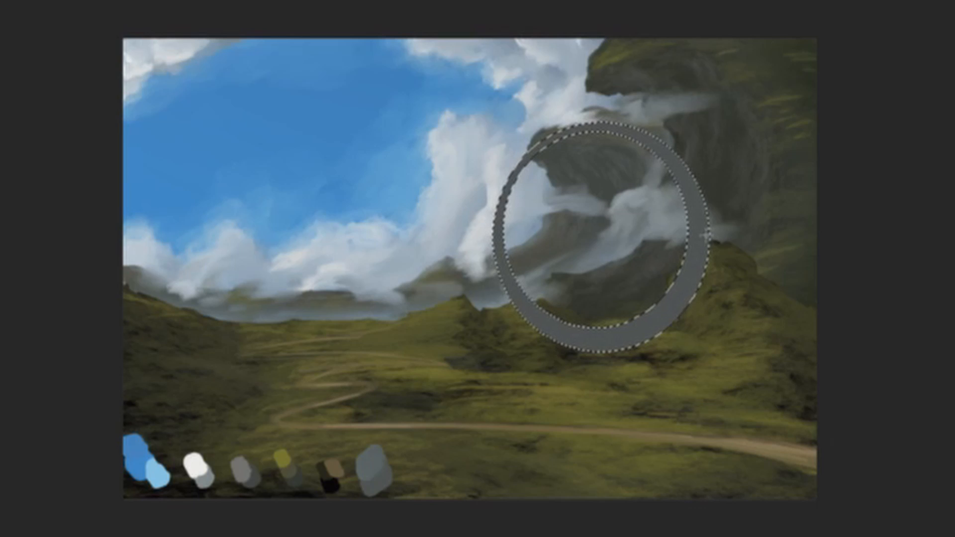
# Nudge the ring upward and scale it down slightly so it sits behind the mound with Free Transform.
pyautogui.hotkey('ctrl', 't')
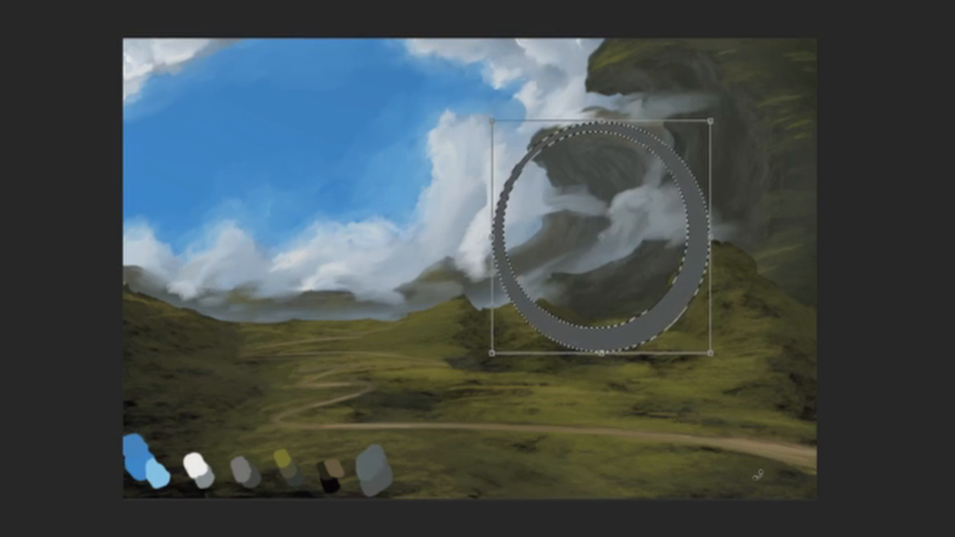
pyautogui.press('Up')
pyautogui.press('Up')
pyautogui.press('Up')
pyautogui.press('Up')
pyautogui.press('Up')
pyautogui.press('Up')
pyautogui.press('Up')
pyautogui.press('Up')
pyautogui.press('Up')
pyautogui.press('Up')
pyautogui.press('Up')
pyautogui.press('Up')
pyautogui.press('Up')
pyautogui.press('Up')
pyautogui.press('Up')
pyautogui.press('Up')
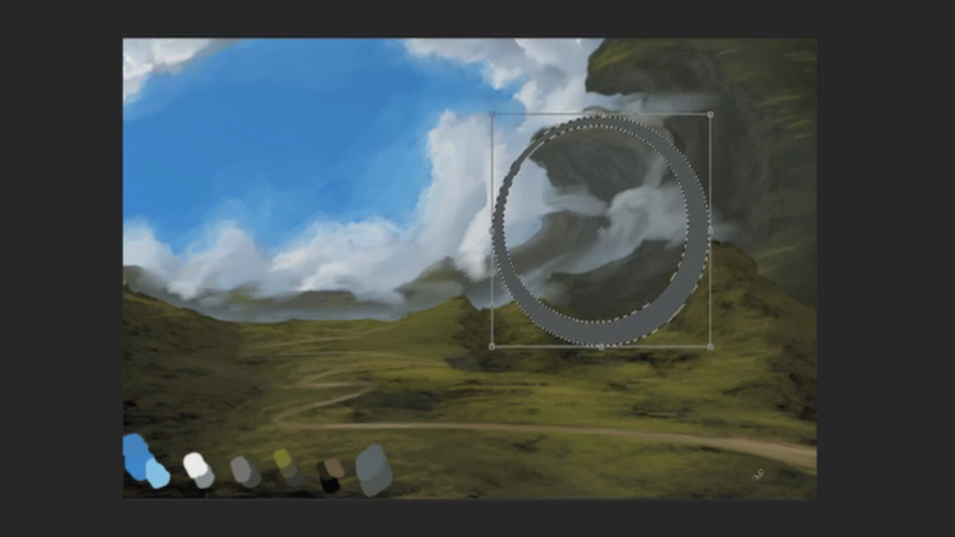
pyautogui.moveTo(710, 112); pyautogui.dragTo(691, 129)
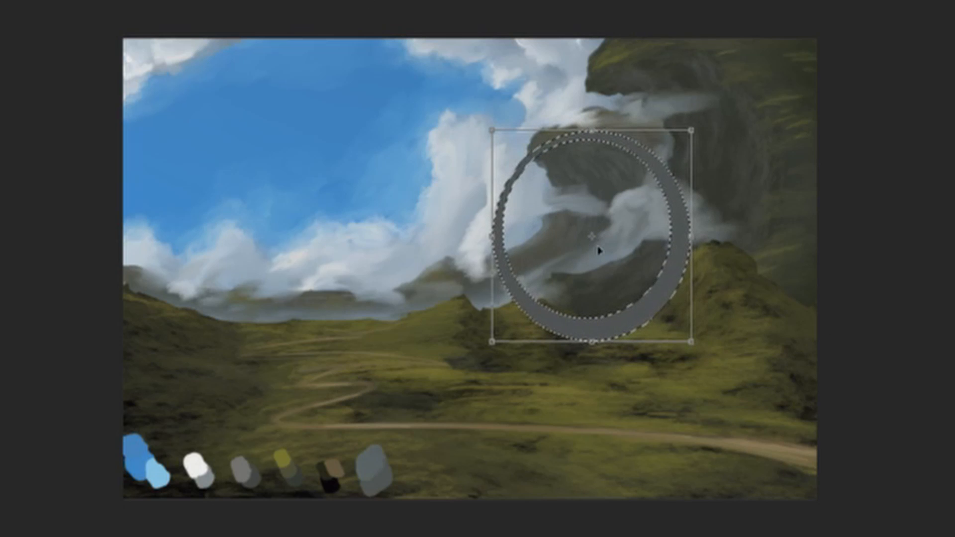
pyautogui.press('Return')
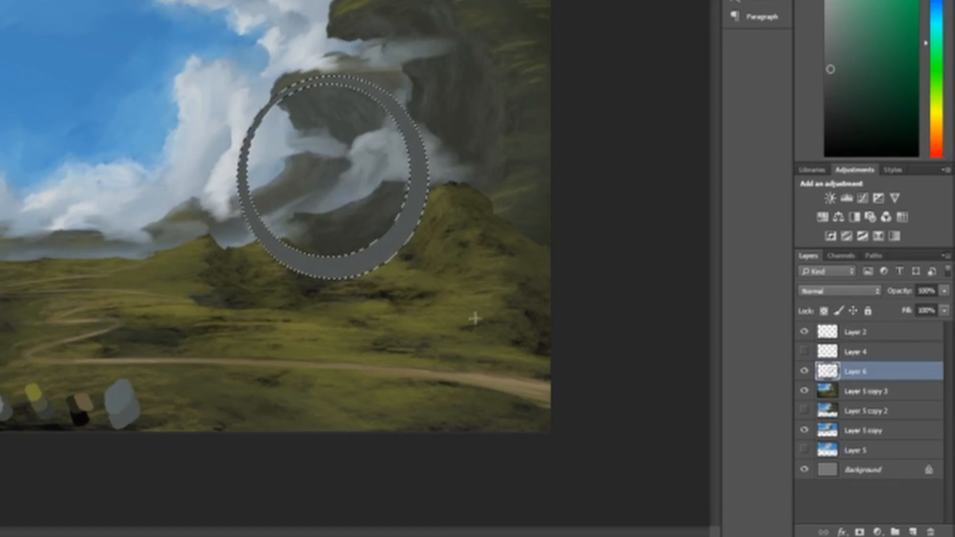
# Deselect the ring and lower its layer opacity to 43%.
pyautogui.hotkey('ctrl', 'd')
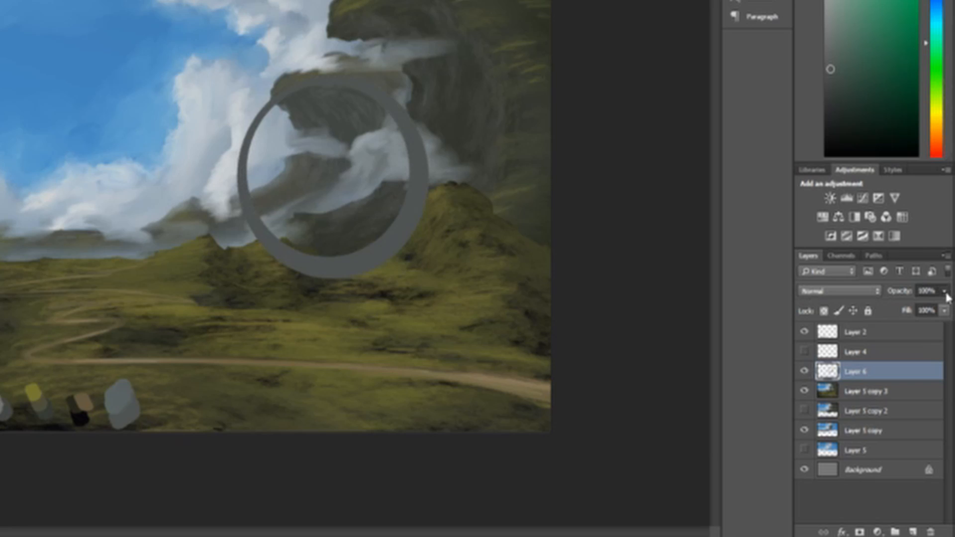
pyautogui.press('4')
pyautogui.press('3')
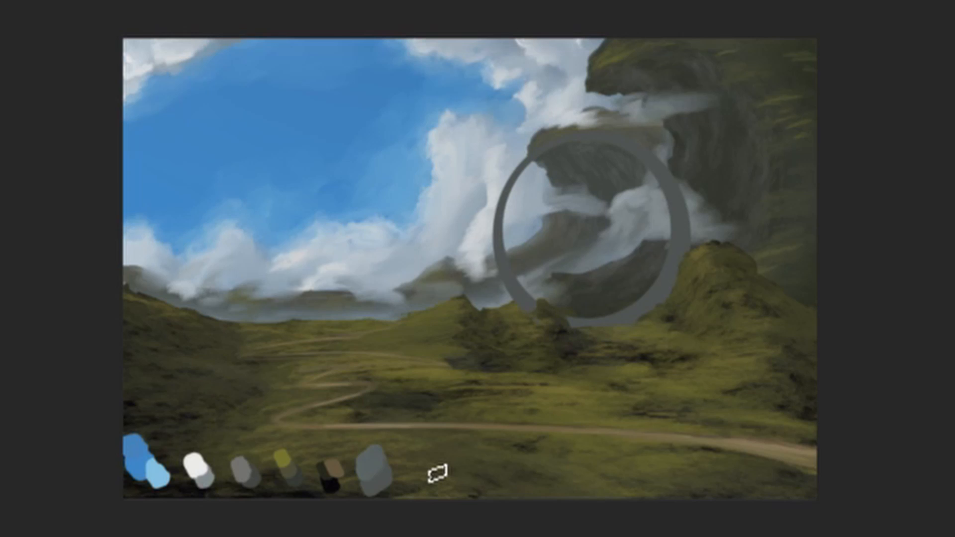
# Try to narrow the ring strongly by squeezing its left side inward.
pyautogui.hotkey('ctrl', 't')
pyautogui.moveTo(489, 232); pyautogui.dragTo(518, 232)
pyautogui.moveTo(618, 247); pyautogui.dragTo(670, 254)
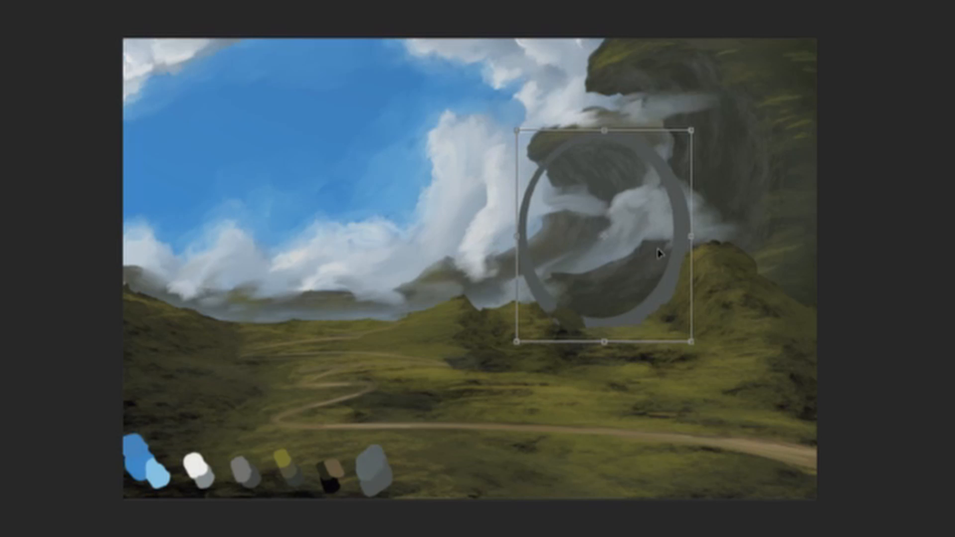
pyautogui.press('Return')
pyautogui.hotkey('ctrl', 'z')
# Narrow the ring slightly from its left side with Free Transform.
pyautogui.hotkey('ctrl', 't')
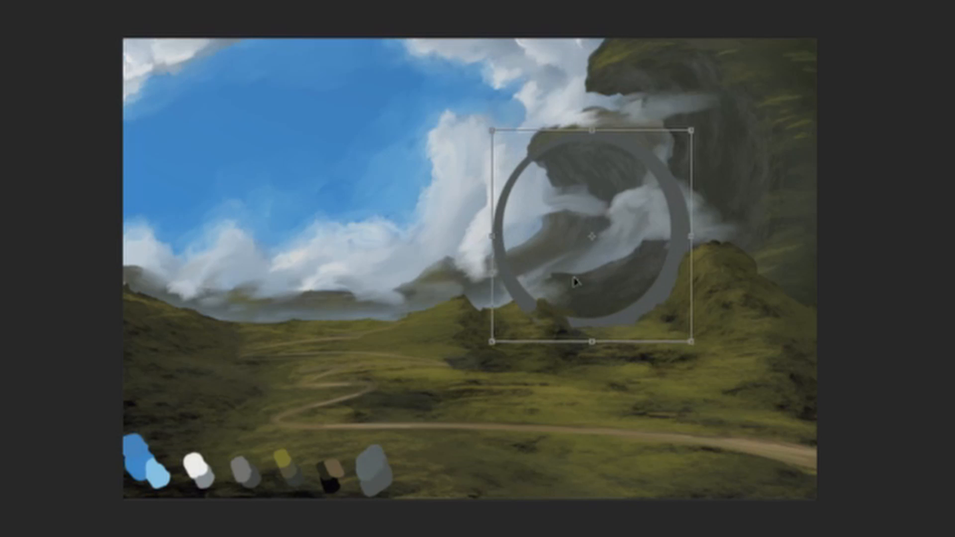
pyautogui.moveTo(491, 228); pyautogui.dragTo(495, 228)
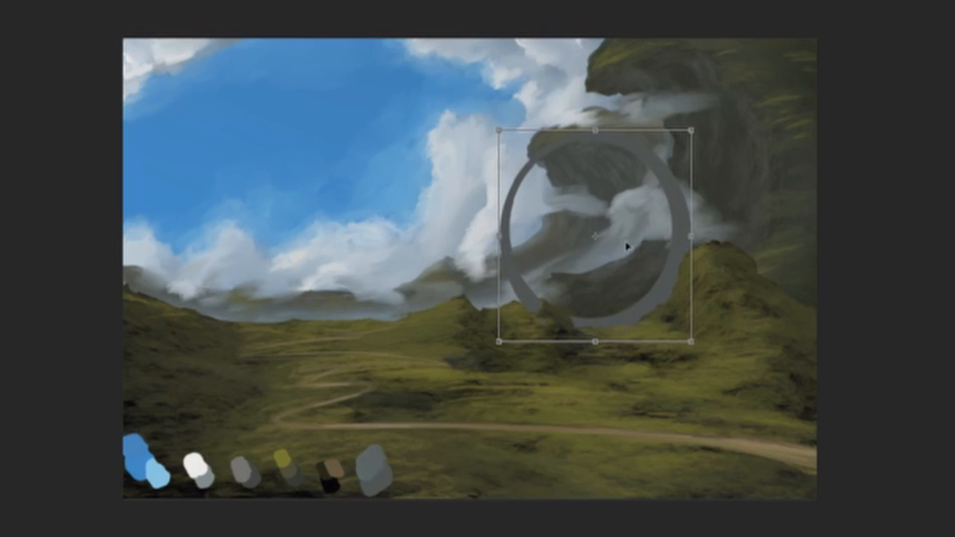
pyautogui.press('Return')
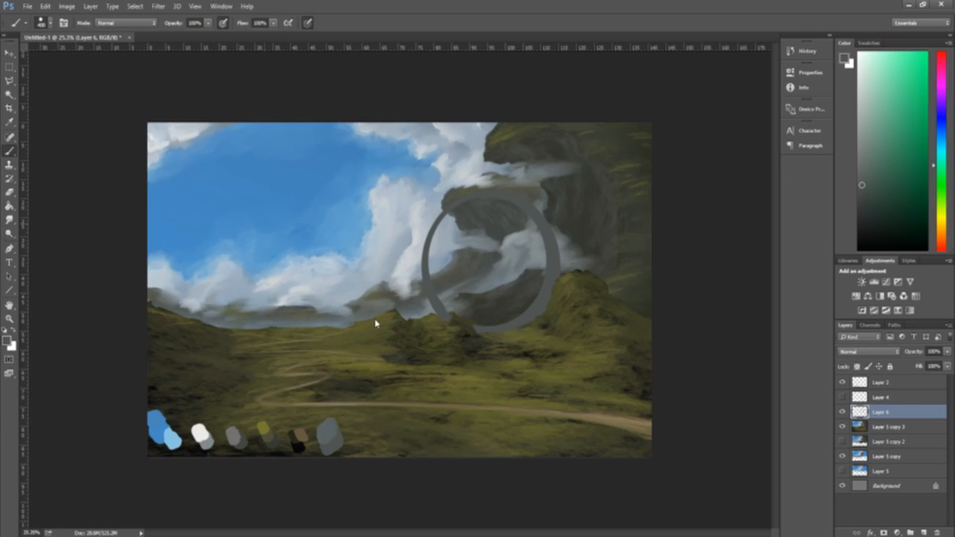
# Choose a large textured brush and add a new layer clipped to the ring layer.
pyautogui.click(306, 342)
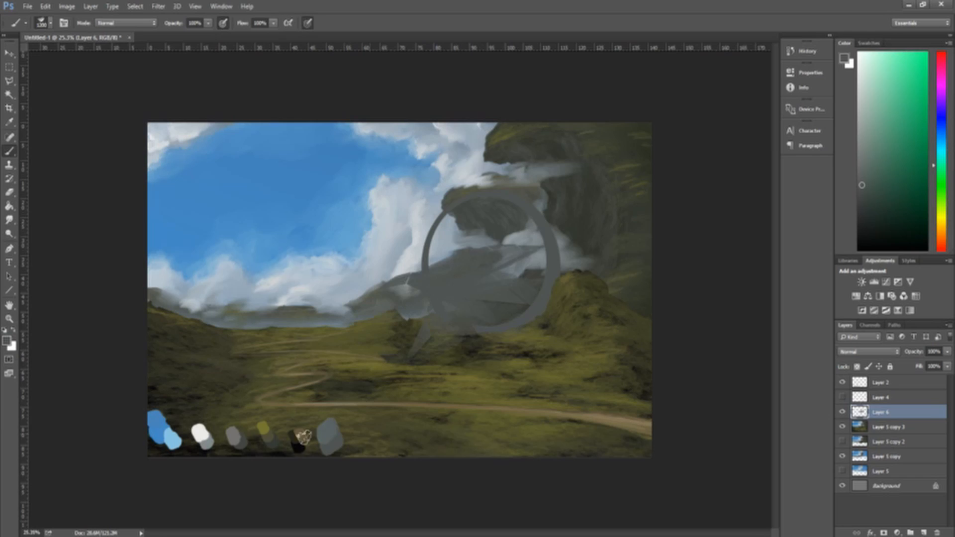
pyautogui.click(921, 532)
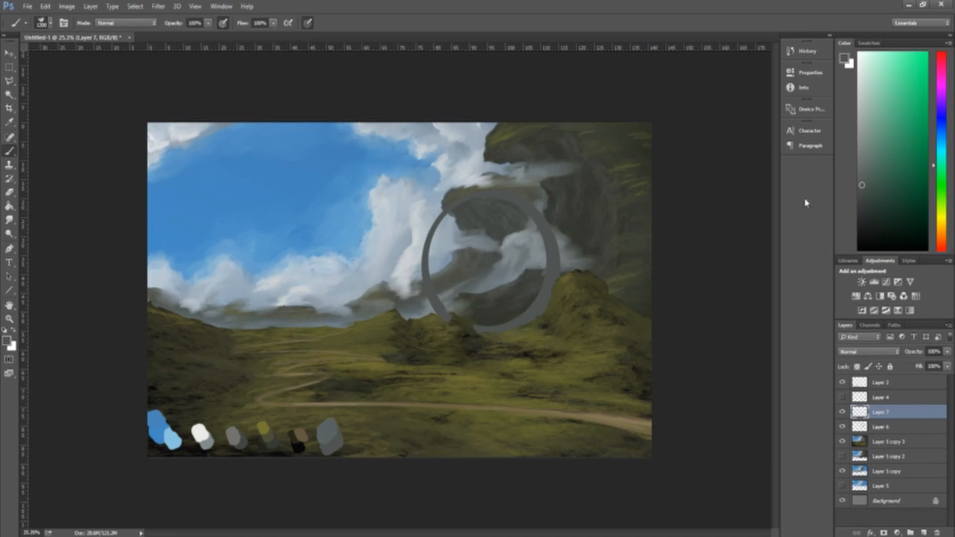
pyautogui.hotkey('ctrl', 'alt', 'g')
pyautogui.press('i')
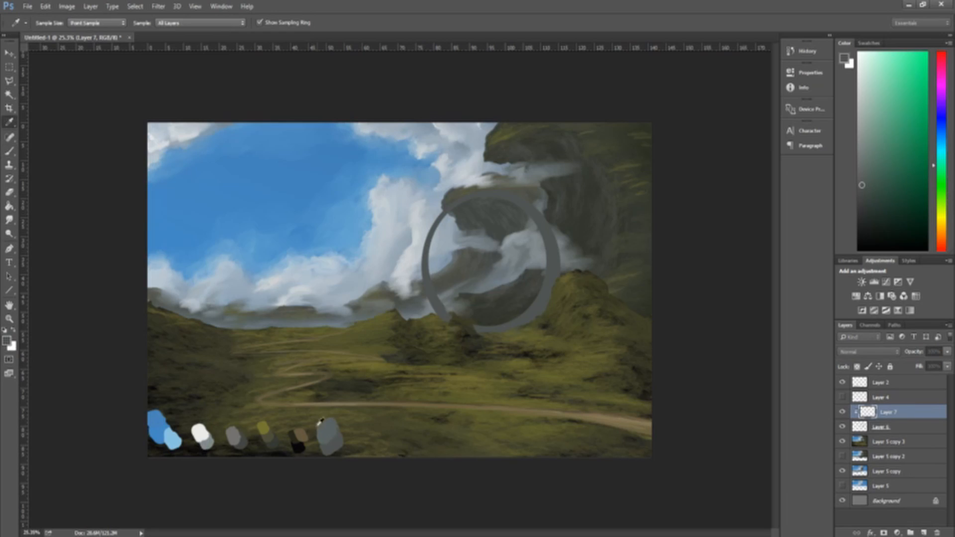
# Sample a blue-grey from the clouds and brush it over the ring's lower part and right side on the clipped layer.
pyautogui.press('b')
pyautogui.keyDown('alt'); pyautogui.click(371, 251); pyautogui.keyUp('alt')
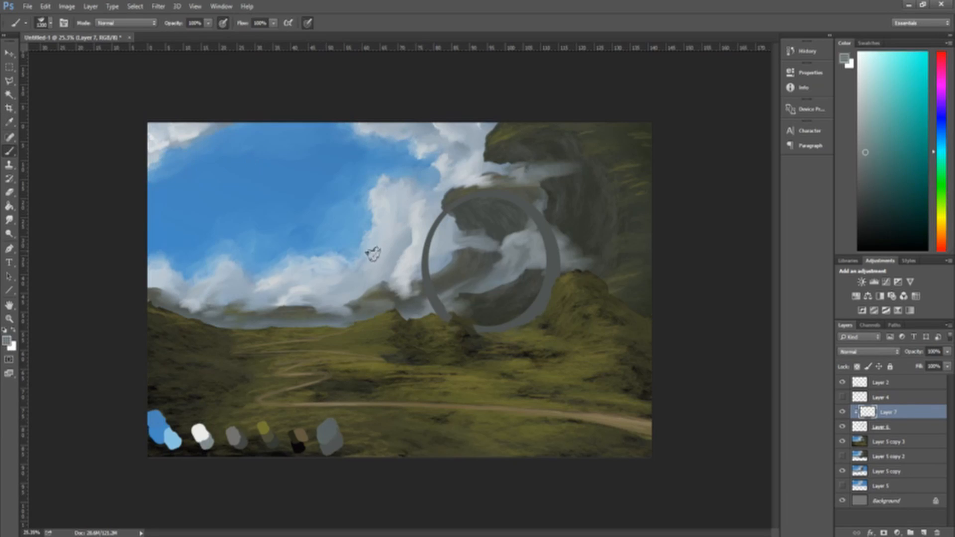
pyautogui.moveTo(474, 286)
pyautogui.mouseDown()
pyautogui.moveTo(386, 203)
pyautogui.moveTo(418, 344)
pyautogui.mouseUp()
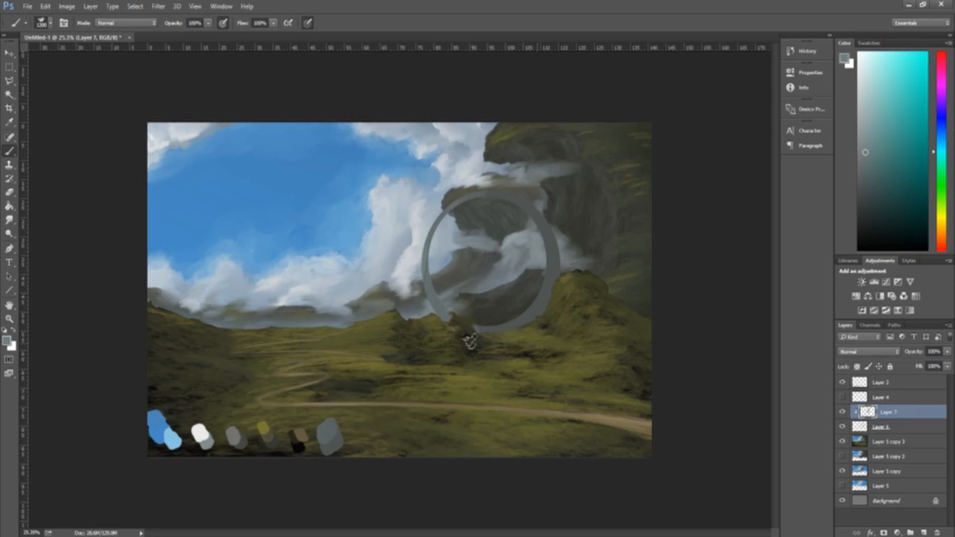
pyautogui.moveTo(531, 209)
pyautogui.mouseDown()
pyautogui.moveTo(503, 309)
pyautogui.moveTo(513, 326)
pyautogui.mouseUp()
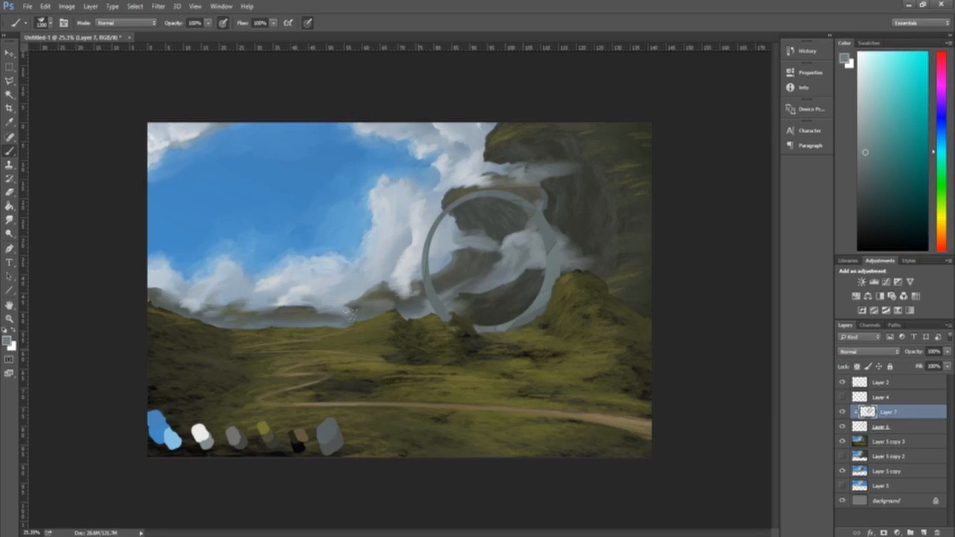
# Paint pale blue-grey highlights along the ring's left and lower-right edges with a much smaller brush.
pyautogui.scroll(2, 472, 299)
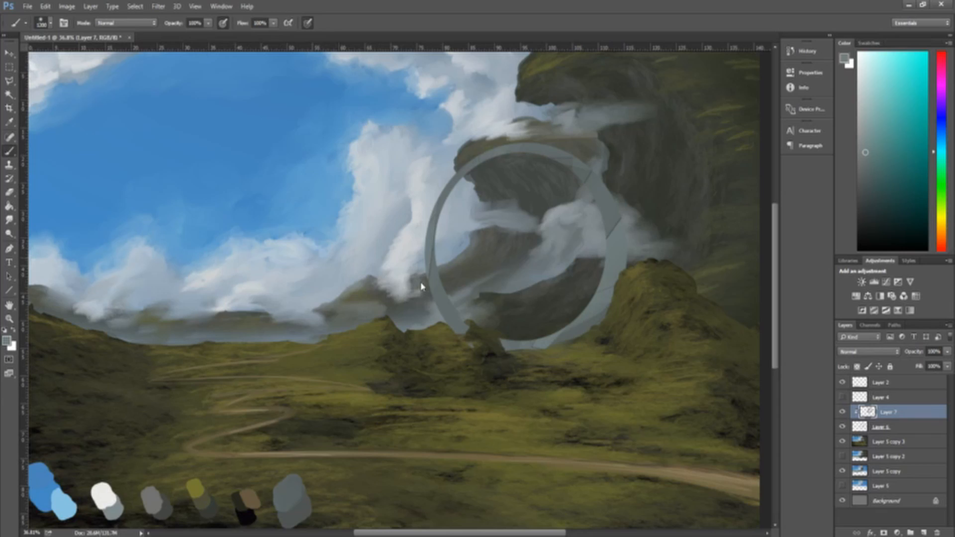
pyautogui.press('[')
pyautogui.press('[')
pyautogui.press('[')
pyautogui.press('[')
pyautogui.press('[')
pyautogui.press('[')
pyautogui.press('[')
pyautogui.press('[')
pyautogui.press('[')
pyautogui.click(865, 77)
pyautogui.moveTo(454, 326)
pyautogui.mouseDown()
pyautogui.moveTo(432, 264)
pyautogui.moveTo(438, 200)
pyautogui.mouseUp()
pyautogui.hotkey('ctrl', 'z')
pyautogui.moveTo(441, 303)
pyautogui.mouseDown()
pyautogui.moveTo(460, 172)
pyautogui.moveTo(484, 156)
pyautogui.mouseUp()
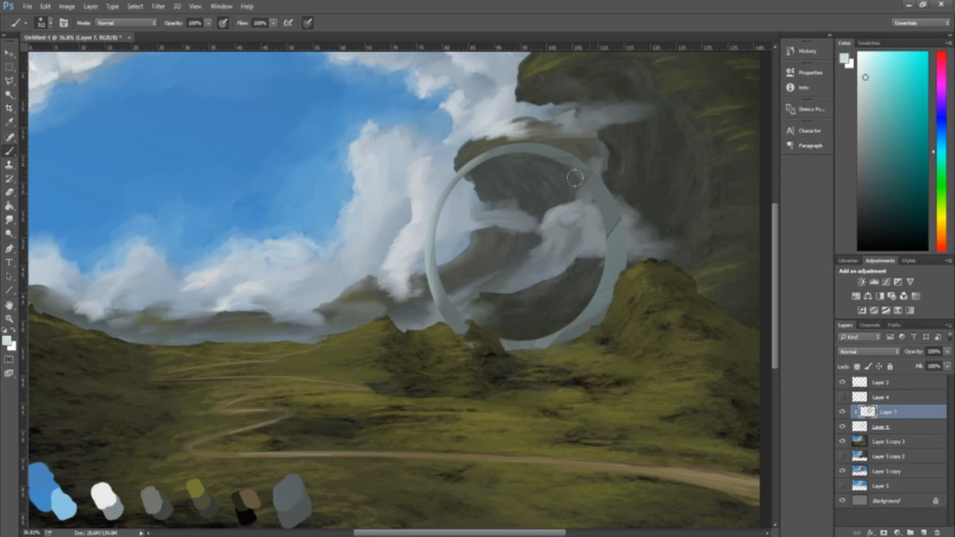
pyautogui.moveTo(519, 344); pyautogui.dragTo(608, 279)
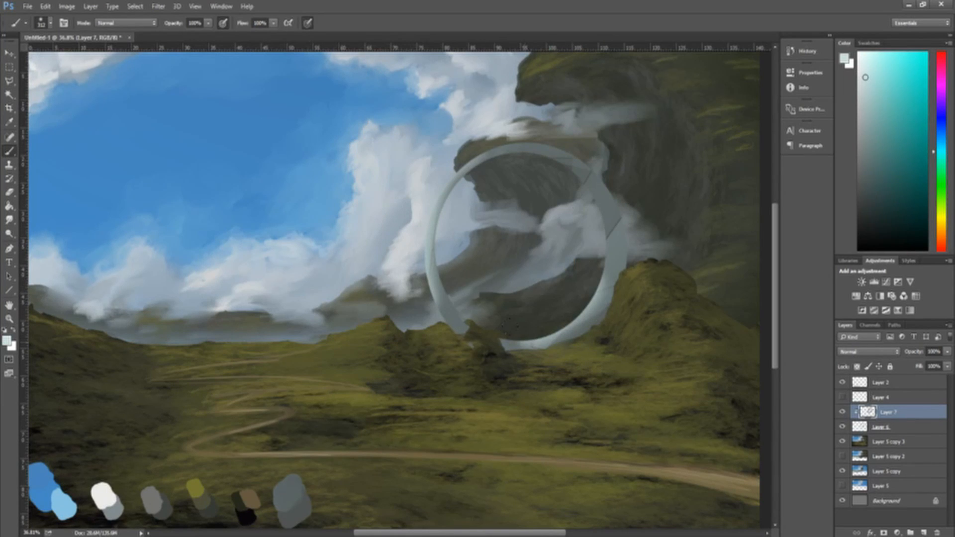
# Shade the ring's outer right edge with a near-black teal at 54% brush opacity.
pyautogui.press('i')
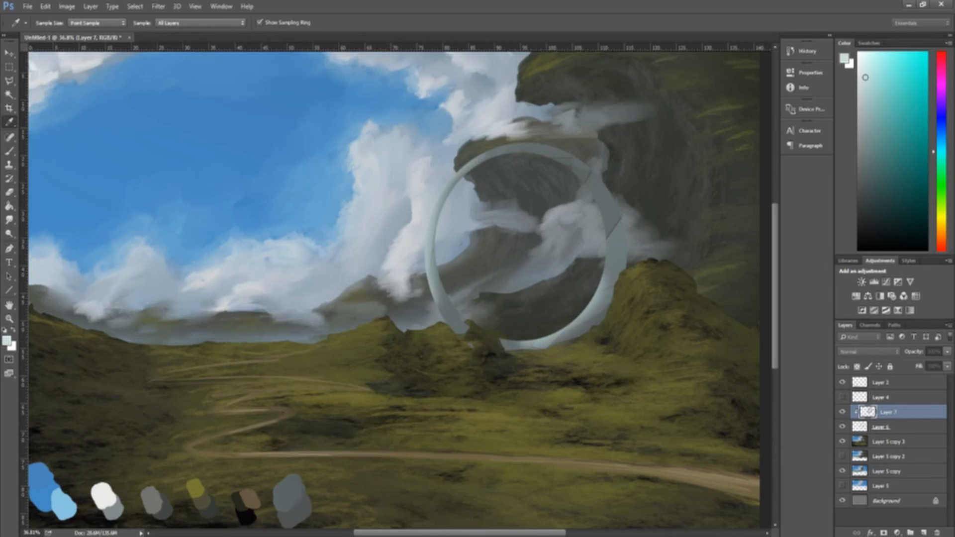
pyautogui.click(250, 165)
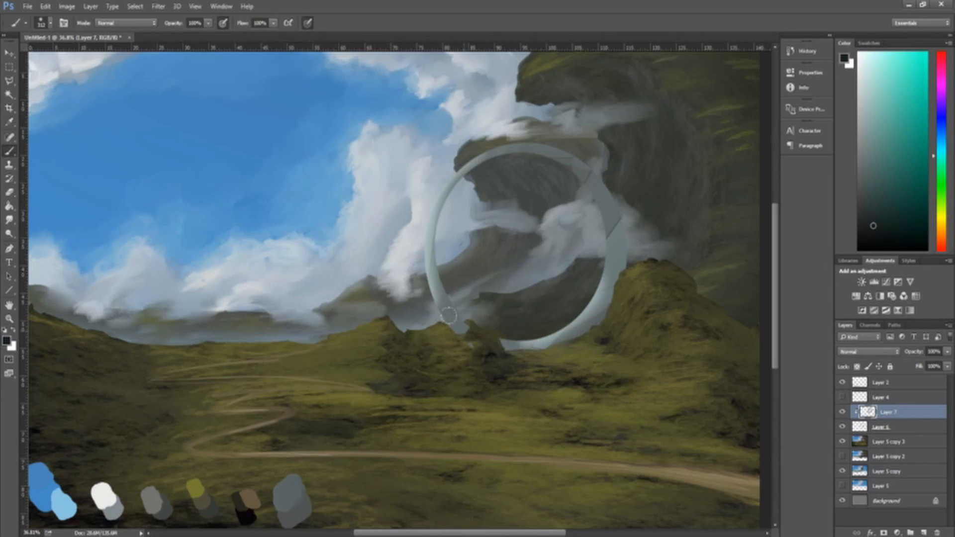
pyautogui.press('5')
pyautogui.press('4')
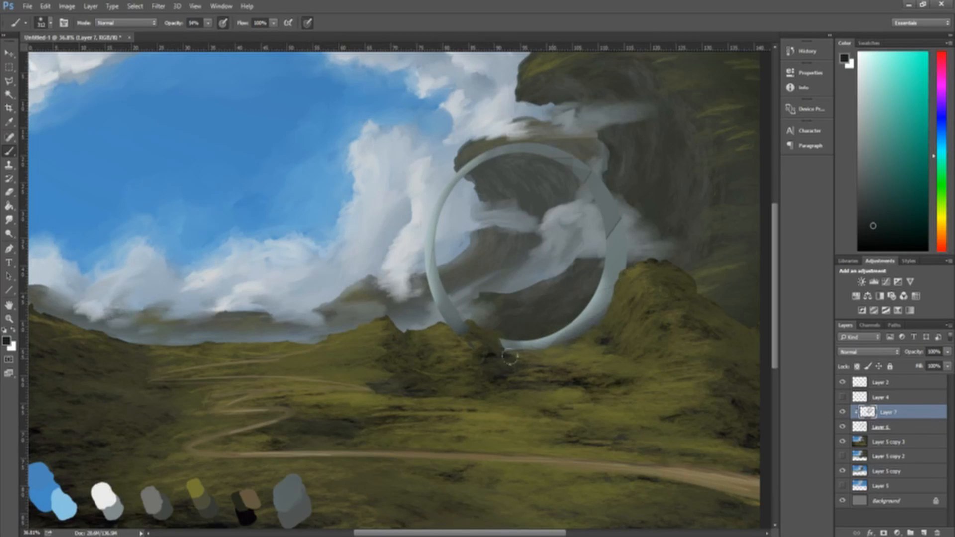
pyautogui.moveTo(511, 356); pyautogui.dragTo(611, 309)
pyautogui.moveTo(607, 174)
pyautogui.mouseDown()
pyautogui.moveTo(628, 265)
pyautogui.moveTo(612, 289)
pyautogui.mouseUp()
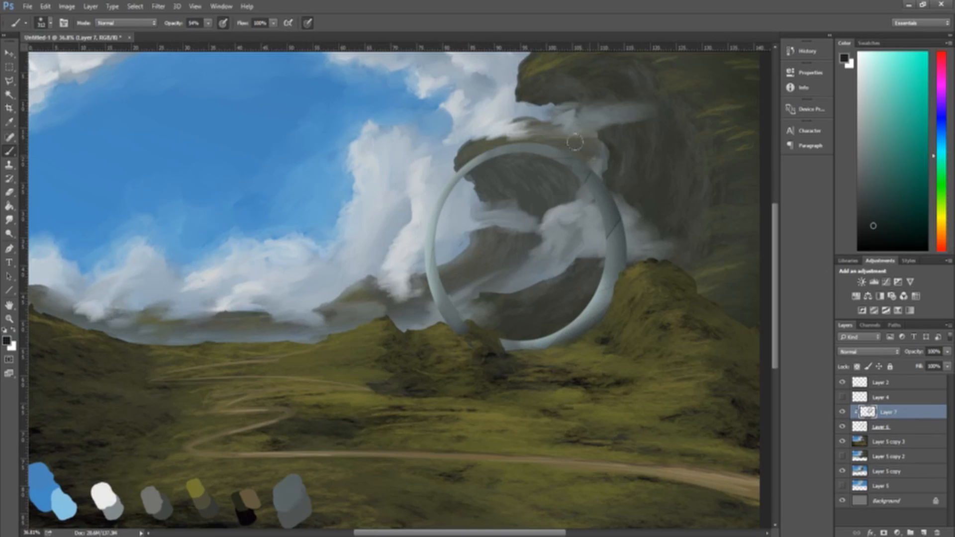
pyautogui.moveTo(579, 145); pyautogui.dragTo(611, 326)
pyautogui.moveTo(579, 144); pyautogui.dragTo(610, 323)
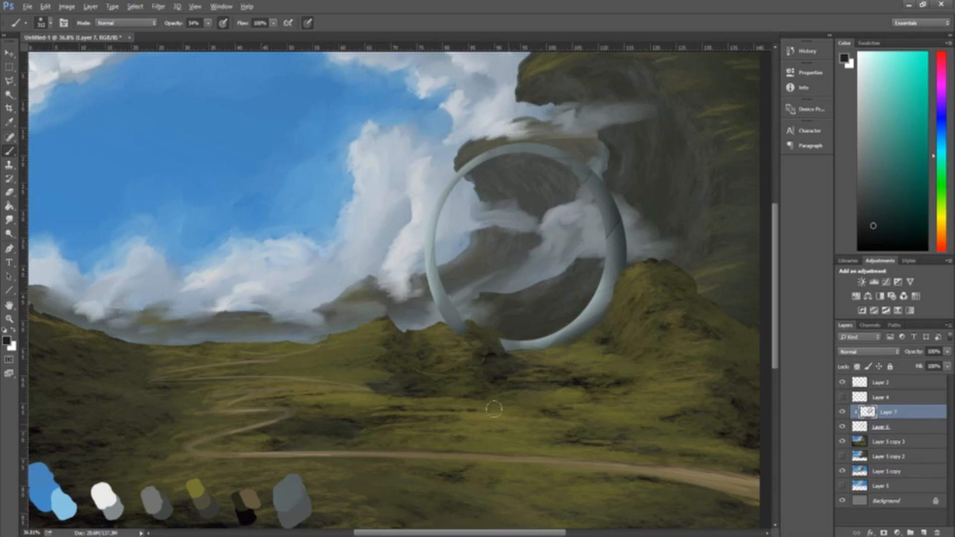
# Greatly lower the brush opacity and softly darken the ring's lower-right section.
pyautogui.scroll(-3, 547, 395)
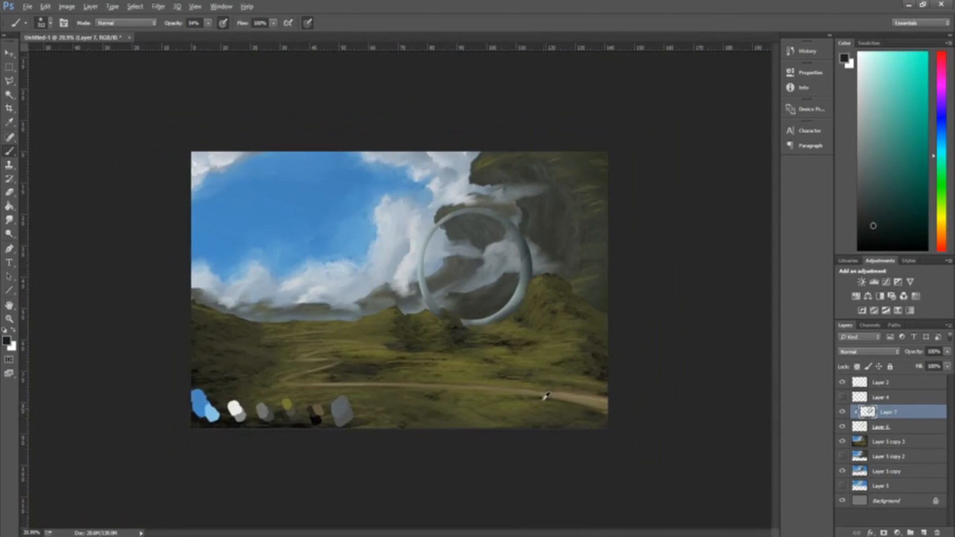
pyautogui.scroll(5, 482, 339)
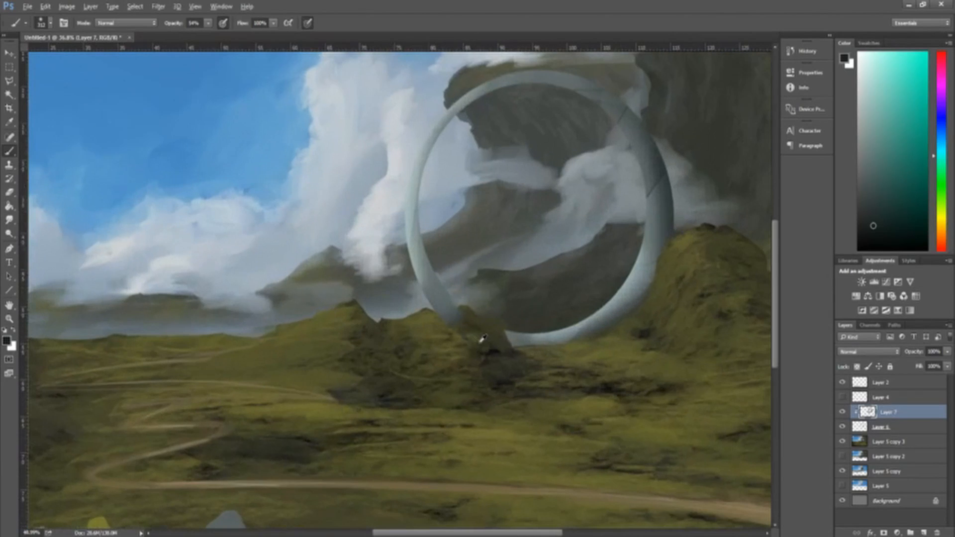
pyautogui.scroll(-2, 470, 338)
pyautogui.hotkey('ctrl', '0')
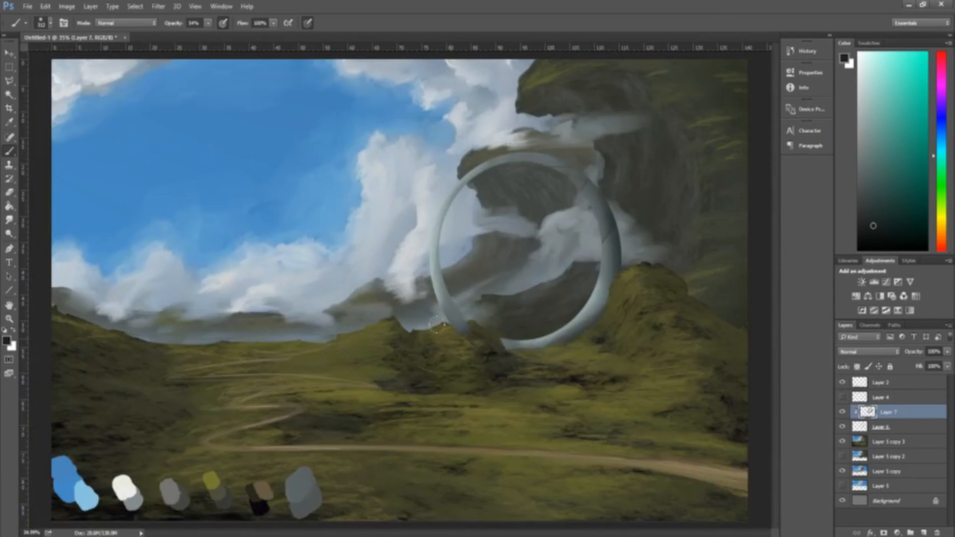
pyautogui.moveTo(185, 40); pyautogui.dragTo(180, 40)
pyautogui.click(411, 174)
pyautogui.moveTo(579, 320); pyautogui.dragTo(604, 288)
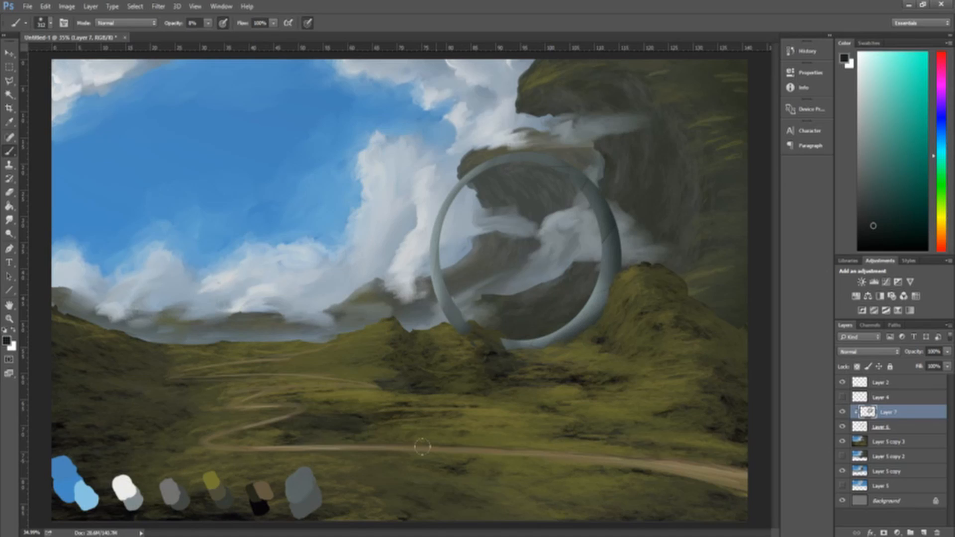
# Merge the shading into the ring layer, switch to the Mixer Brush, and merge the ring into the landscape layer.
pyautogui.hotkey('ctrl', 'e')
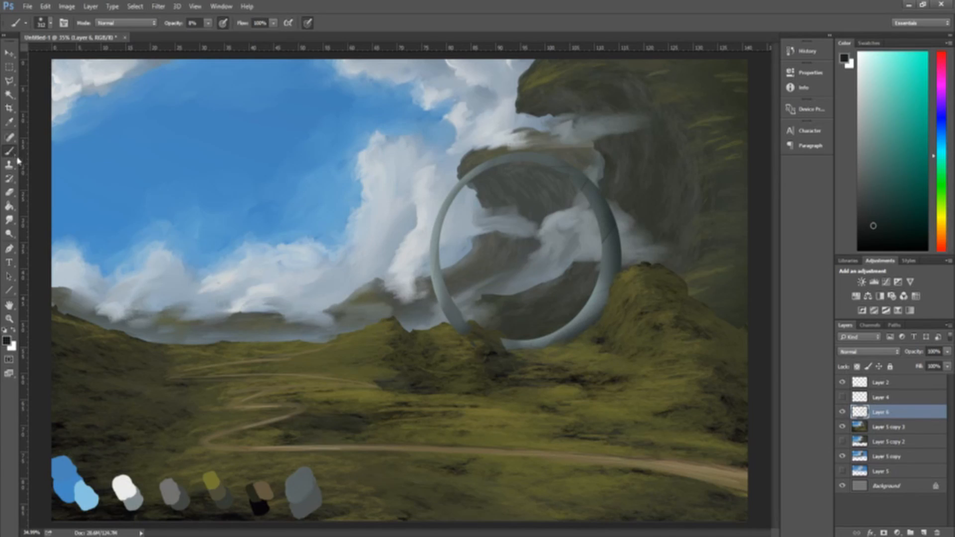
pyautogui.hotkey('shift', 'b')
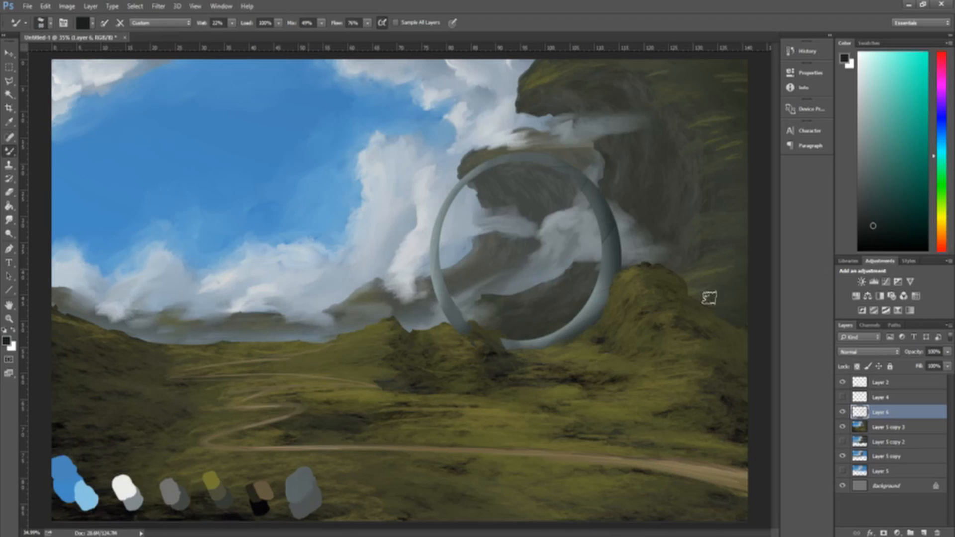
pyautogui.hotkey('ctrl', 'e')
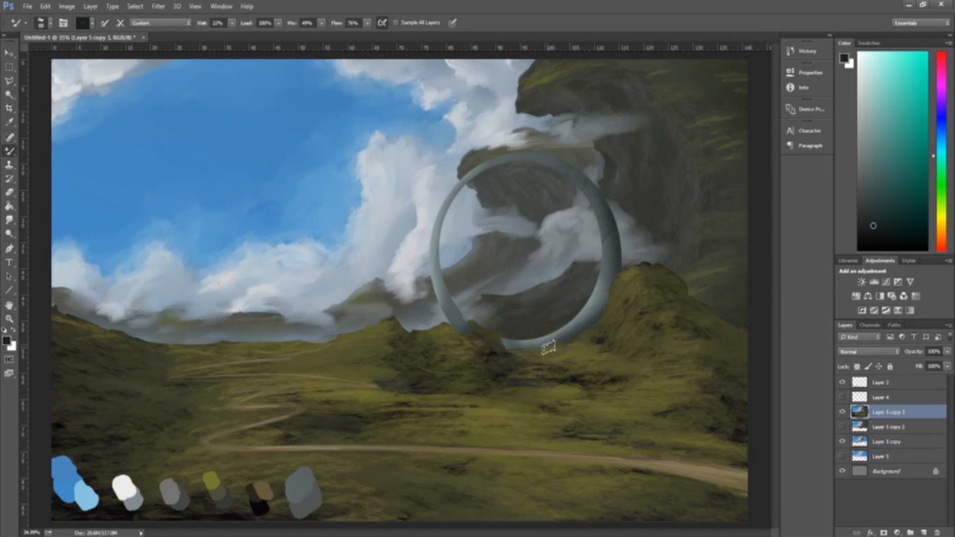
# Sample a dark grey-teal from the ring and widen its two lower sides into bases where they meet the hills.
pyautogui.press('i')
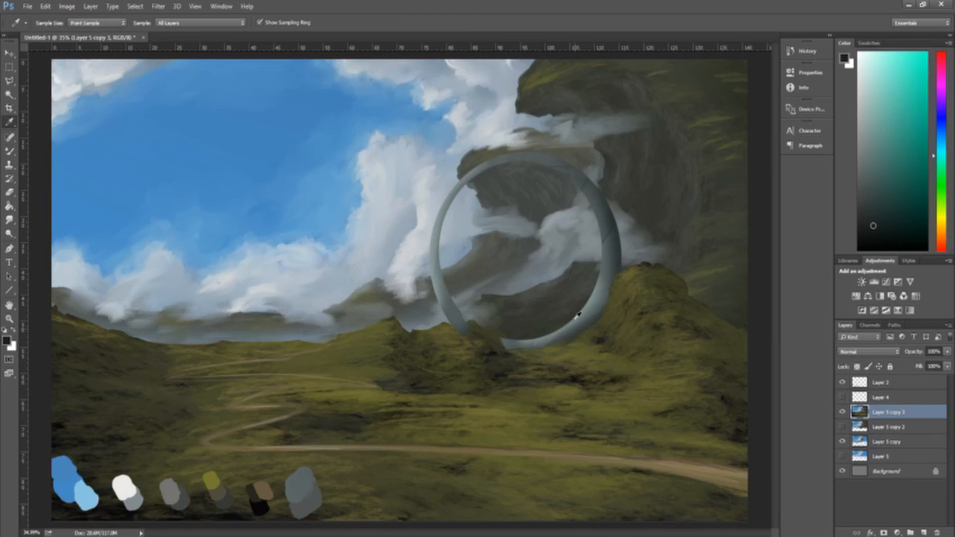
pyautogui.click(575, 326)
pyautogui.press('b')
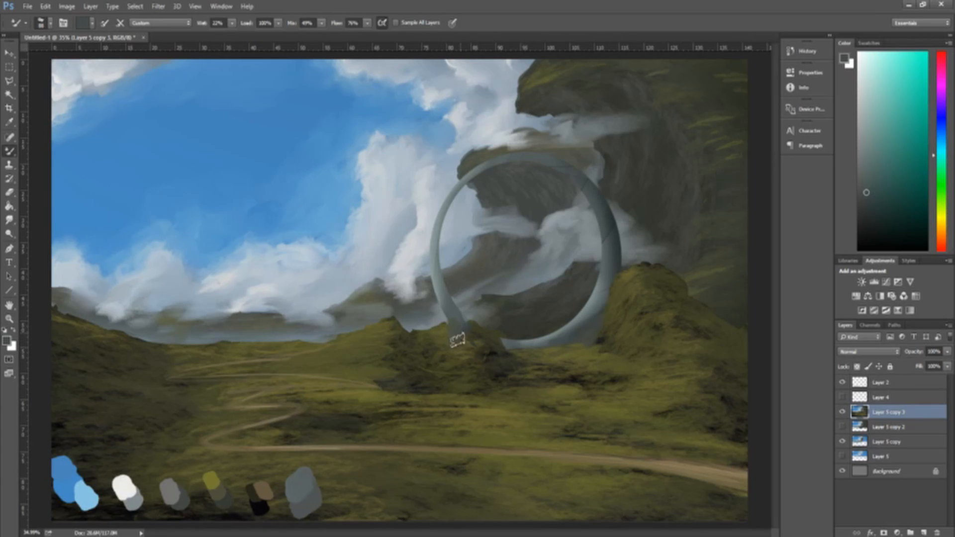
pyautogui.moveTo(458, 341); pyautogui.dragTo(459, 343)
# Sample a lighter grey-teal from the ring and blend it into the lower-right base beside the mossy hill.
pyautogui.scroll(-5, 620, 254)
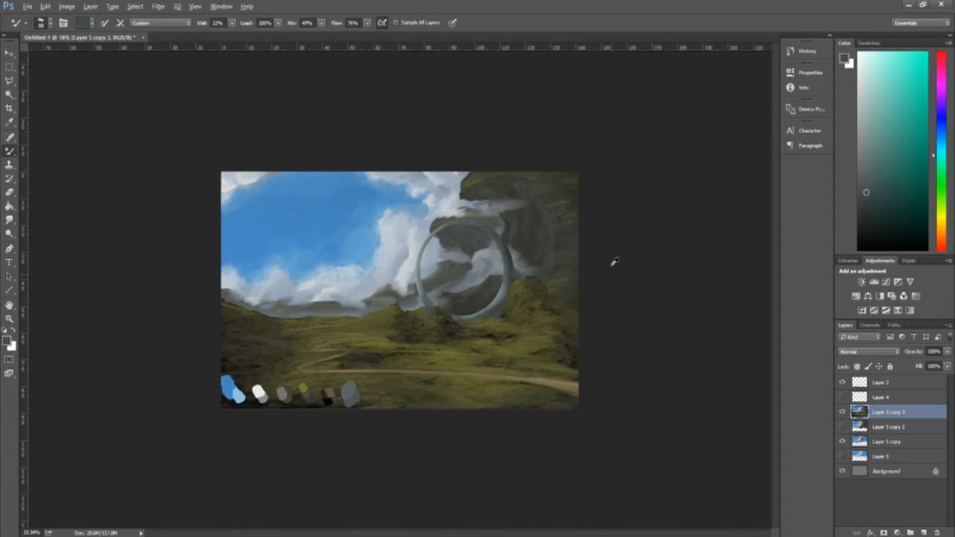
pyautogui.scroll(5, 615, 261)
pyautogui.press('i')
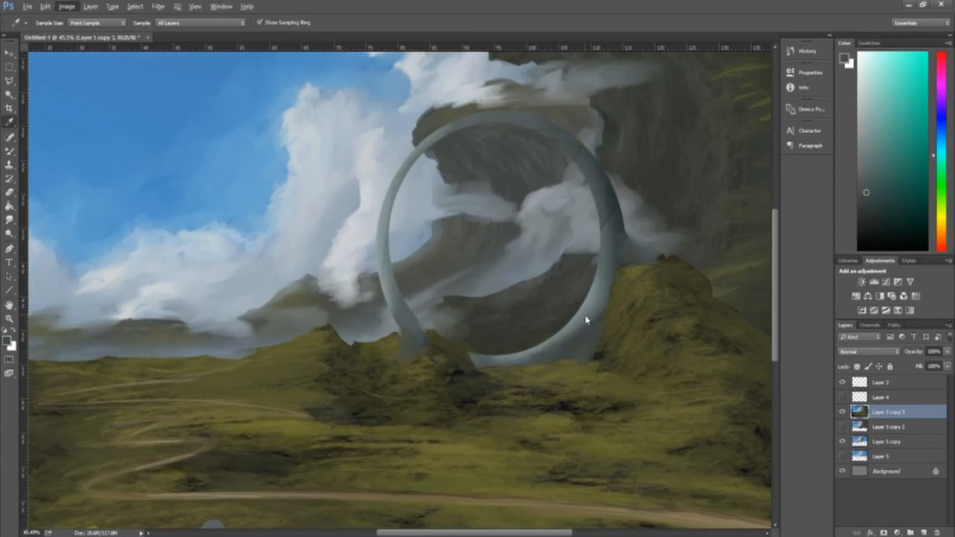
pyautogui.click(586, 320)
pyautogui.press('b')
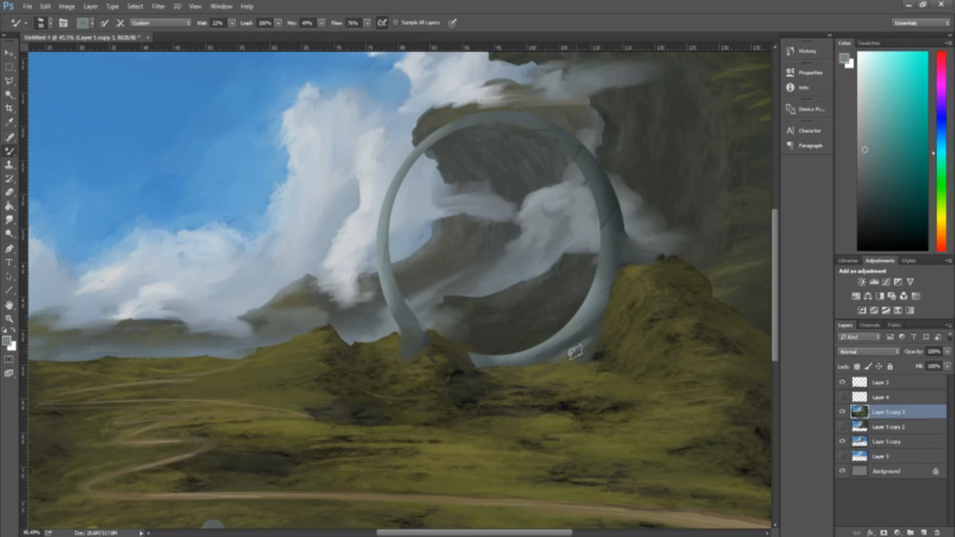
pyautogui.moveTo(572, 354); pyautogui.dragTo(599, 335)
# Add a new layer and stamp a solid grey-teal disc in the ring's centre with the regular brush at 100% opacity.
pyautogui.scroll(-3, 564, 321)
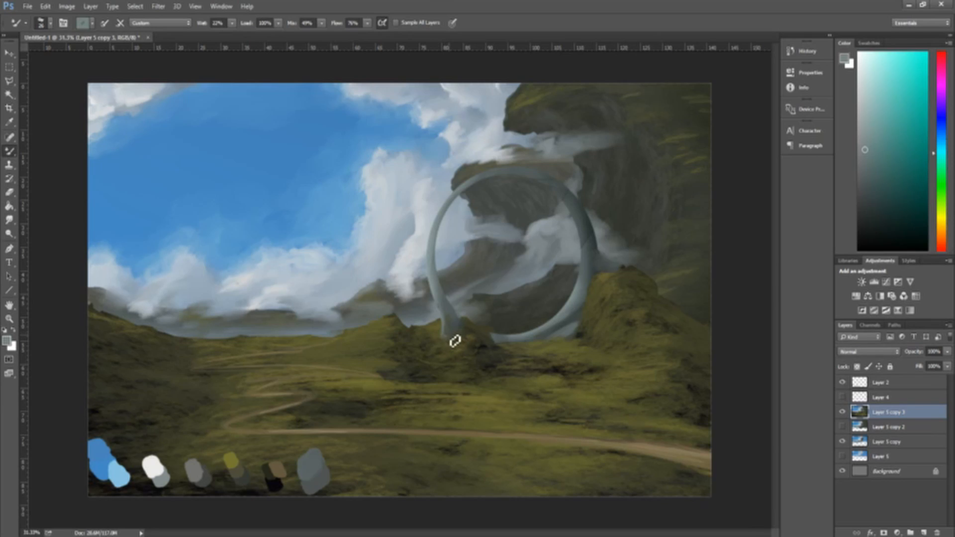
pyautogui.scroll(-8, 378, 257)
pyautogui.scroll(5, 466, 260)
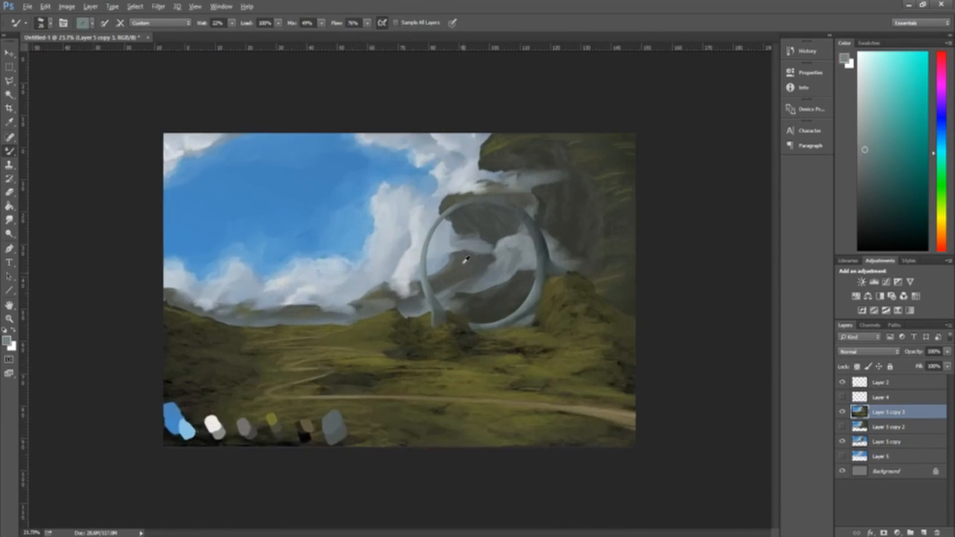
pyautogui.scroll(4, 466, 259)
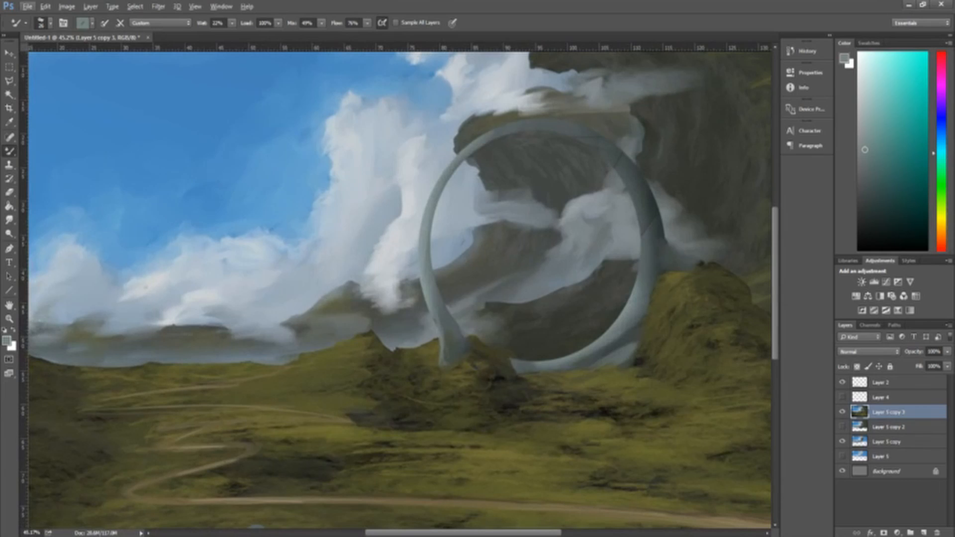
pyautogui.click(924, 533)
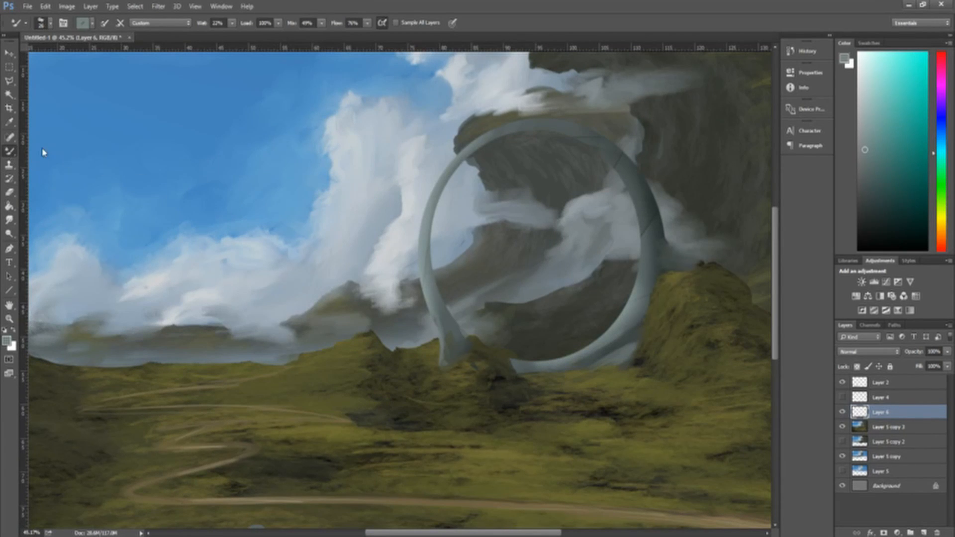
pyautogui.hotkey('shift', 'b')
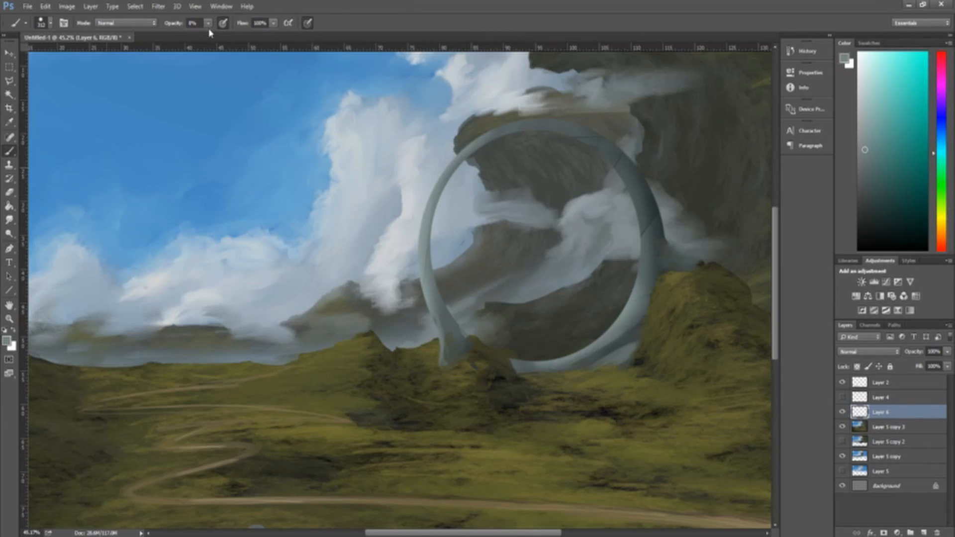
pyautogui.press('0')
pyautogui.click(536, 244)
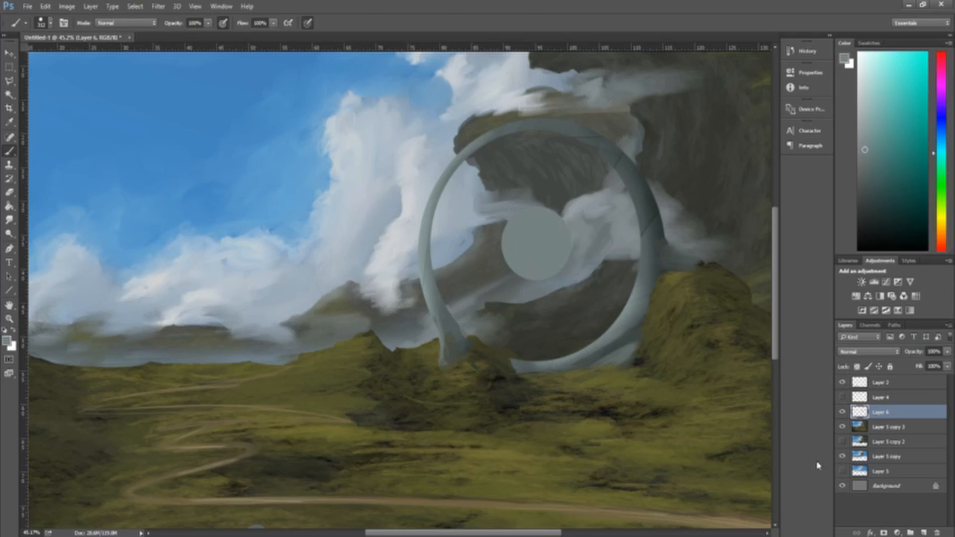
# Add a layer clipped to the disc layer and switch to the Mixer Brush.
pyautogui.click(922, 533)
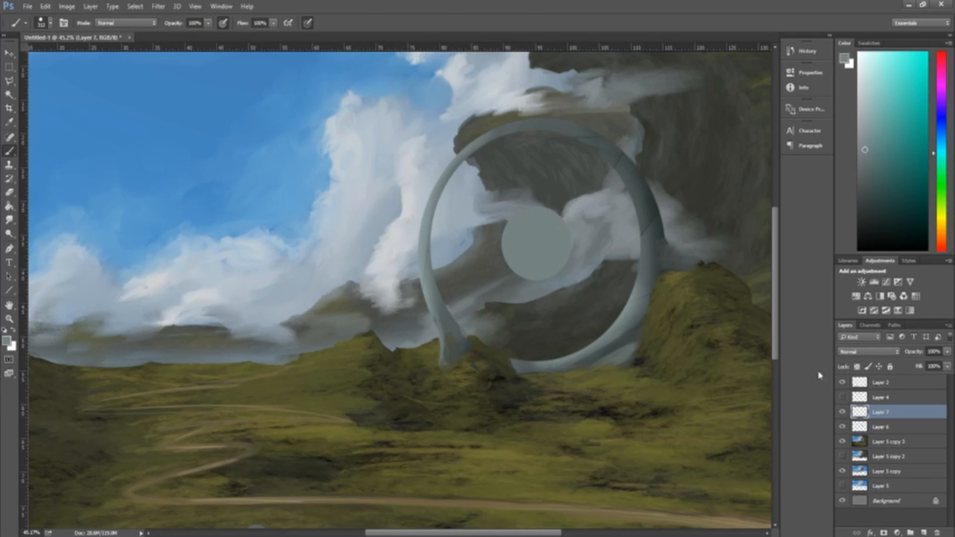
pyautogui.hotkey('ctrl', 'alt', 'g')
pyautogui.hotkey('shift', 'b')
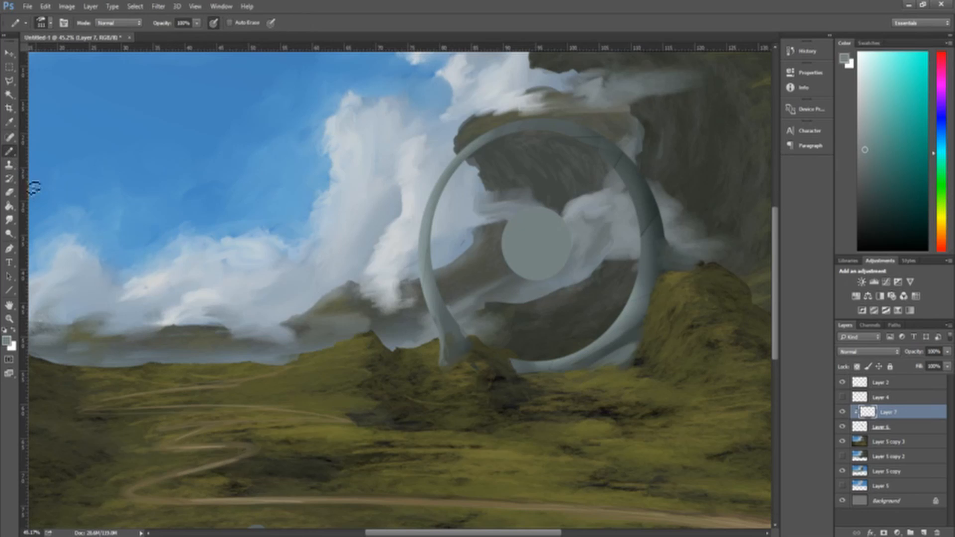
pyautogui.hotkey('shift', 'b')
pyautogui.hotkey('shift', 'b')
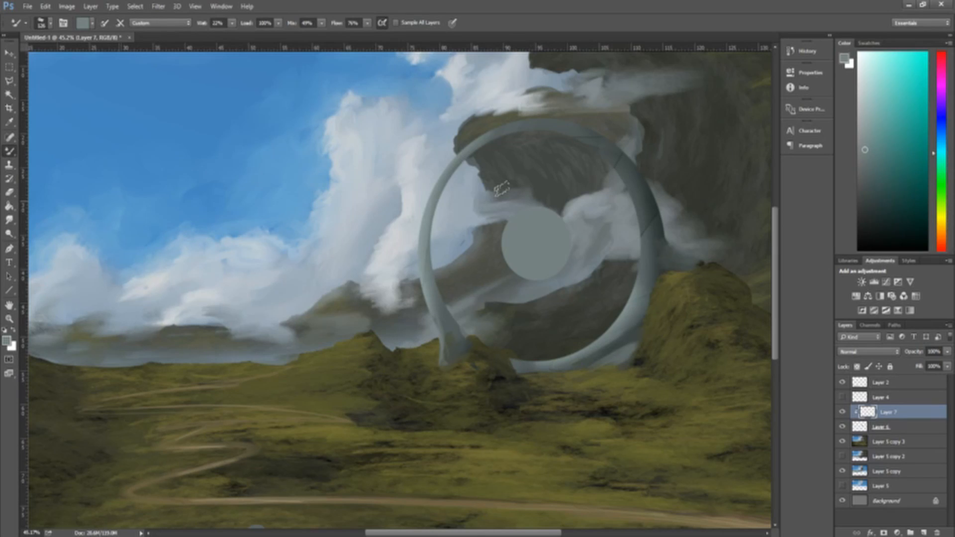
# Choose a very pale cyan and paint it over the whole disc on the clipped layer.
pyautogui.press('i')
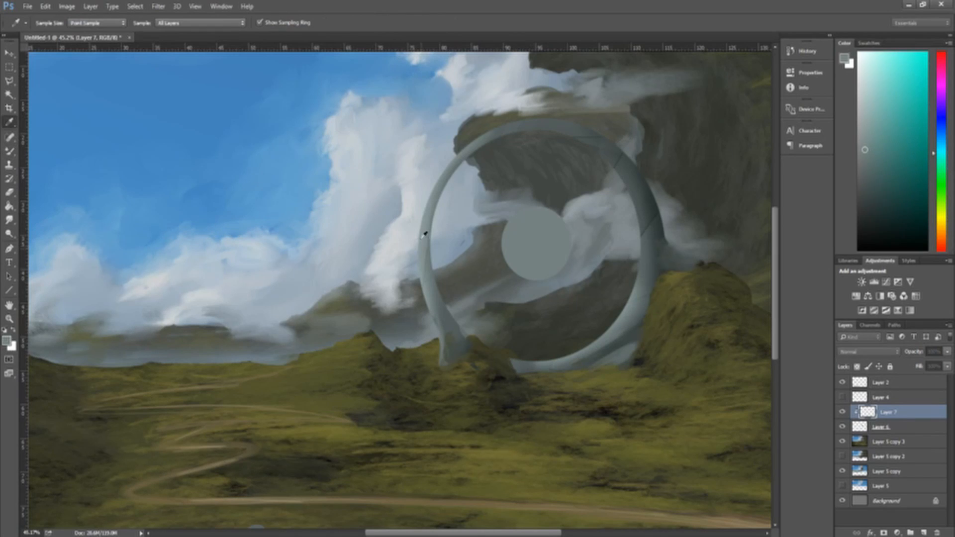
pyautogui.click(10, 151)
pyautogui.click(864, 80)
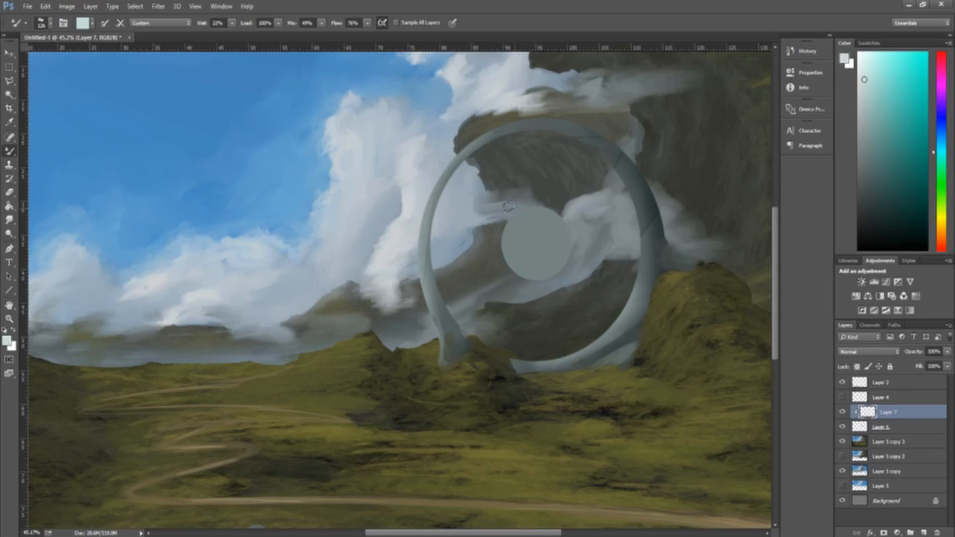
pyautogui.moveTo(510, 208); pyautogui.dragTo(522, 268)
pyautogui.hotkey('ctrl', 'z')
pyautogui.moveTo(524, 206)
pyautogui.mouseDown()
pyautogui.moveTo(530, 266)
pyautogui.moveTo(530, 210)
pyautogui.moveTo(535, 268)
pyautogui.moveTo(531, 210)
pyautogui.moveTo(524, 258)
pyautogui.moveTo(565, 231)
pyautogui.moveTo(554, 266)
pyautogui.mouseUp()
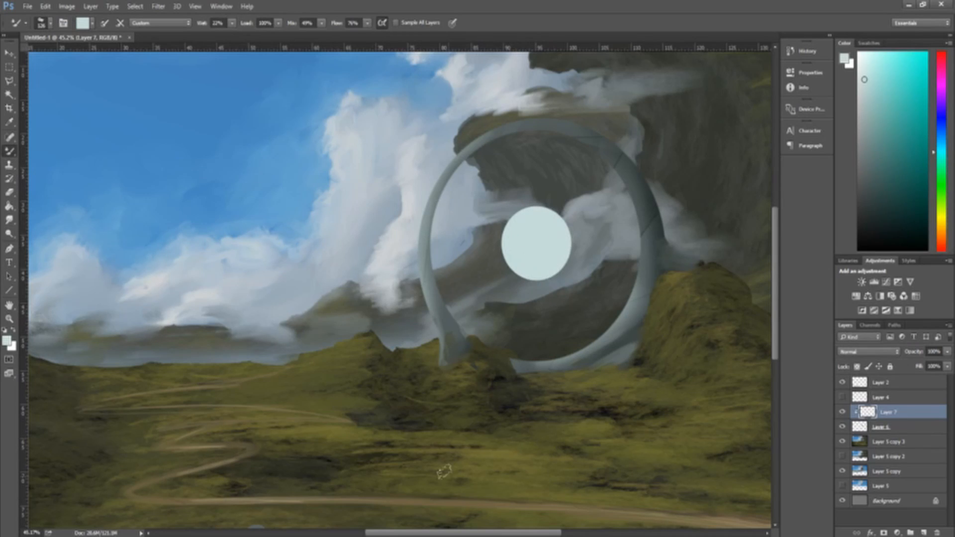
# Sample a dark olive-grey from the rock behind the sphere and brush diagonal shading across the sphere.
pyautogui.press('alt')
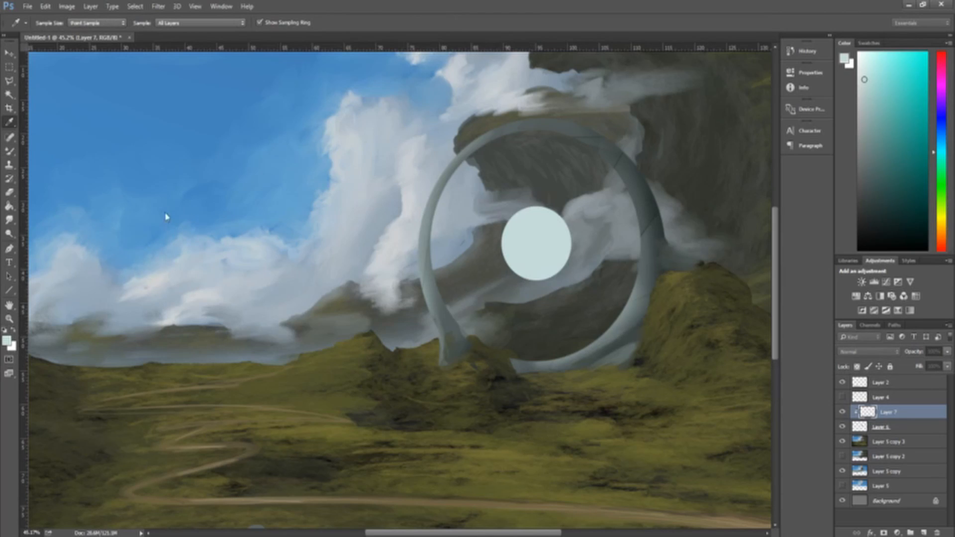
pyautogui.keyDown('alt'); pyautogui.click(529, 196); pyautogui.keyUp('alt')
pyautogui.moveTo(560, 214)
pyautogui.mouseDown()
pyautogui.moveTo(543, 278)
pyautogui.moveTo(527, 274)
pyautogui.mouseUp()
pyautogui.moveTo(531, 201); pyautogui.dragTo(525, 274)
pyautogui.moveTo(561, 214)
pyautogui.mouseDown()
pyautogui.moveTo(543, 276)
pyautogui.moveTo(528, 263)
pyautogui.moveTo(518, 272)
pyautogui.mouseUp()
pyautogui.moveTo(552, 244)
pyautogui.mouseDown()
pyautogui.moveTo(518, 204)
pyautogui.moveTo(478, 259)
pyautogui.moveTo(516, 216)
pyautogui.moveTo(513, 259)
pyautogui.mouseUp()
pyautogui.moveTo(529, 216); pyautogui.dragTo(507, 246)
# Sample a pale grey-teal and blend it down through the dark shading on the sphere.
pyautogui.press('i')
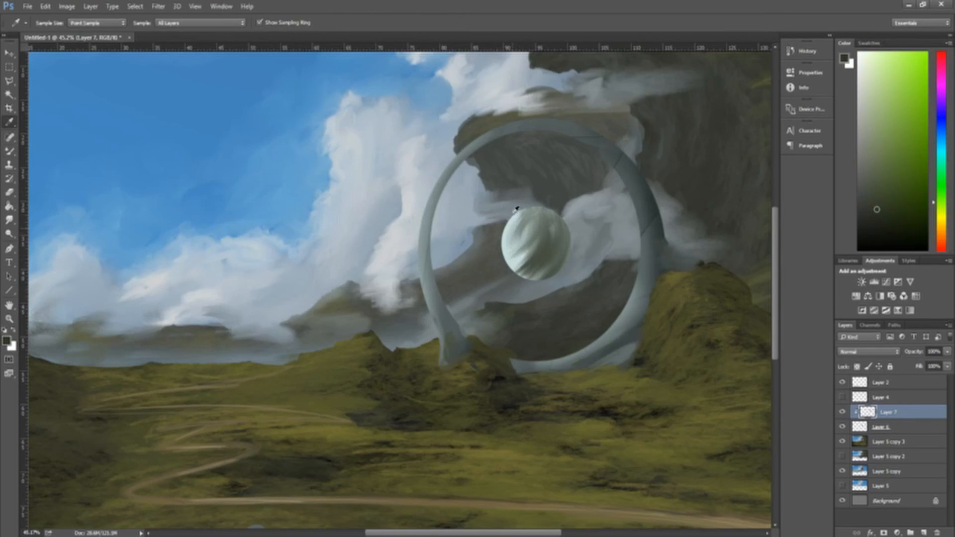
pyautogui.click(516, 209)
pyautogui.press('b')
pyautogui.moveTo(547, 206)
pyautogui.mouseDown()
pyautogui.moveTo(539, 288)
pyautogui.moveTo(555, 209)
pyautogui.moveTo(554, 266)
pyautogui.moveTo(550, 206)
pyautogui.moveTo(538, 229)
pyautogui.moveTo(552, 241)
pyautogui.moveTo(533, 266)
pyautogui.mouseUp()
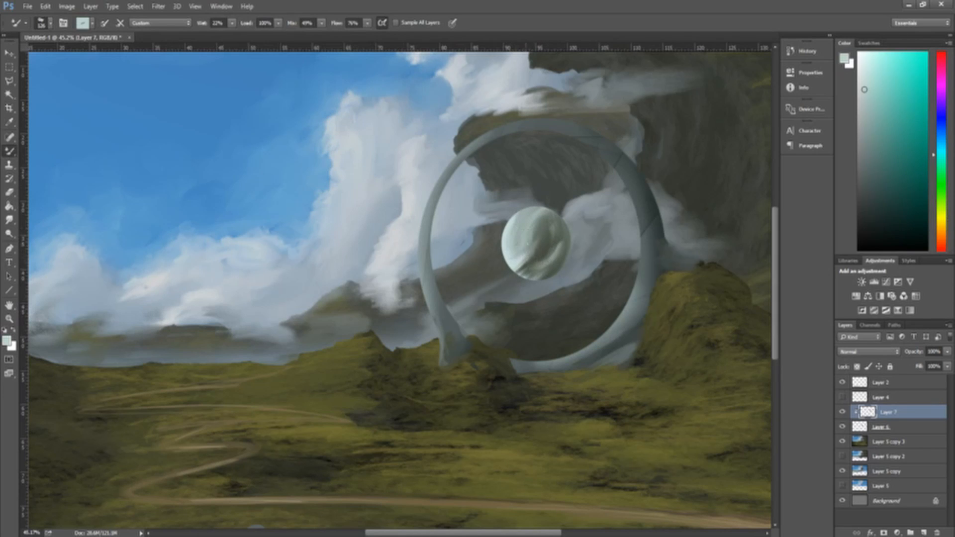
# Sample soft grey-green tones from the sphere and blend them over the streaks on its upper part.
pyautogui.scroll(-10, 654, 377)
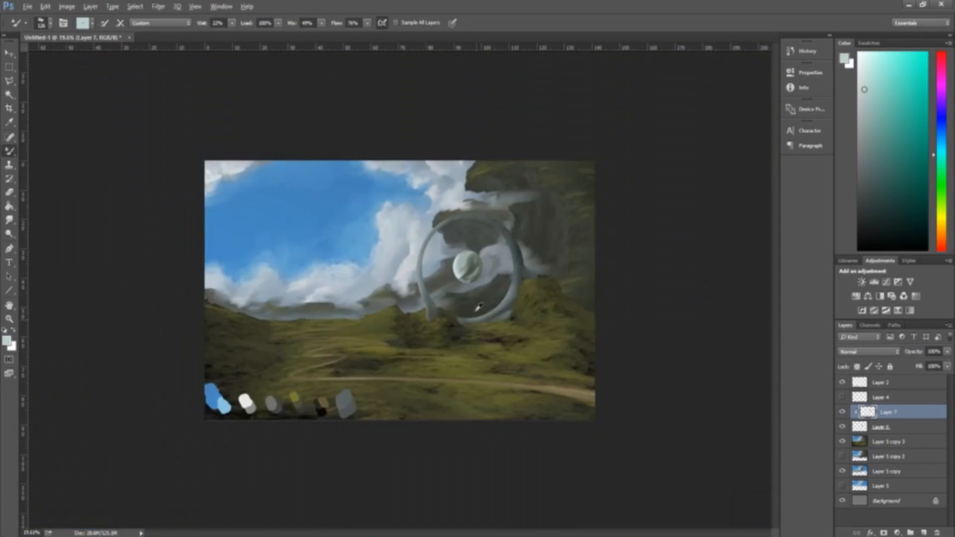
pyautogui.scroll(8, 480, 306)
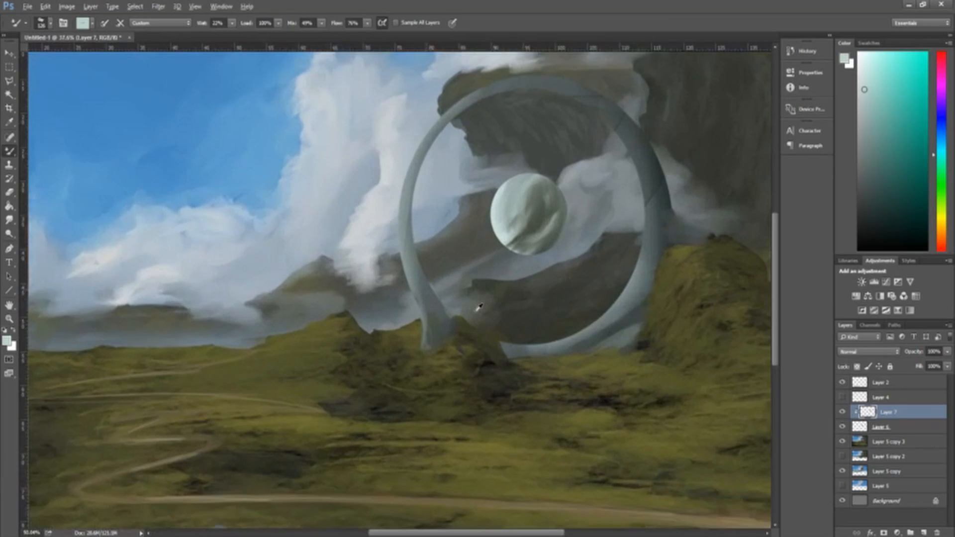
pyautogui.scroll(2, 482, 182)
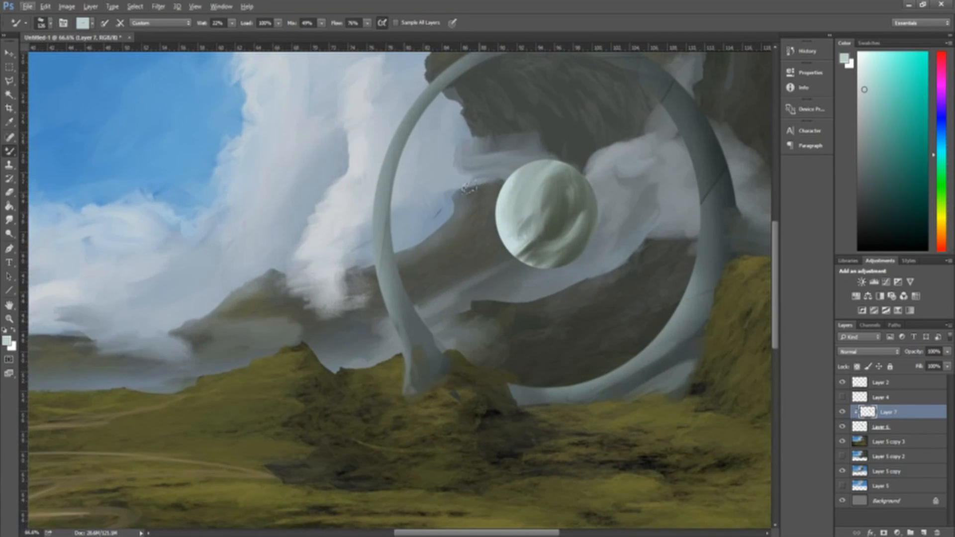
pyautogui.press('i')
pyautogui.click(538, 220)
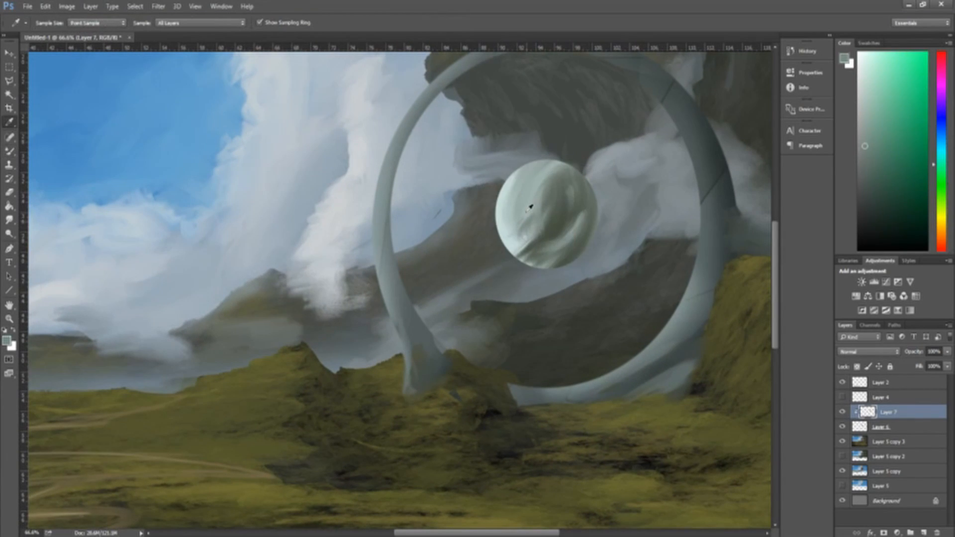
pyautogui.click(530, 163)
pyautogui.press('b')
pyautogui.press('o')
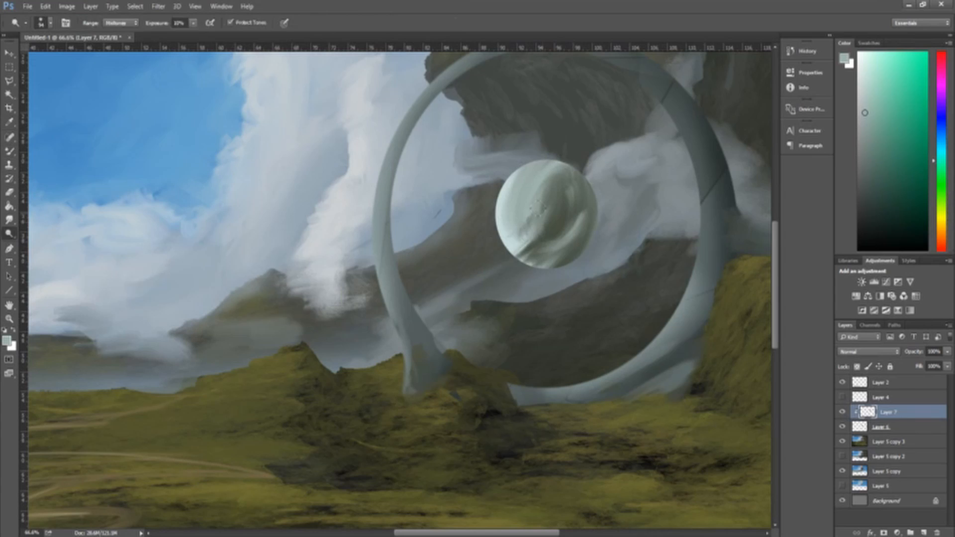
pyautogui.press('i')
pyautogui.click(550, 166)
pyautogui.press('b')
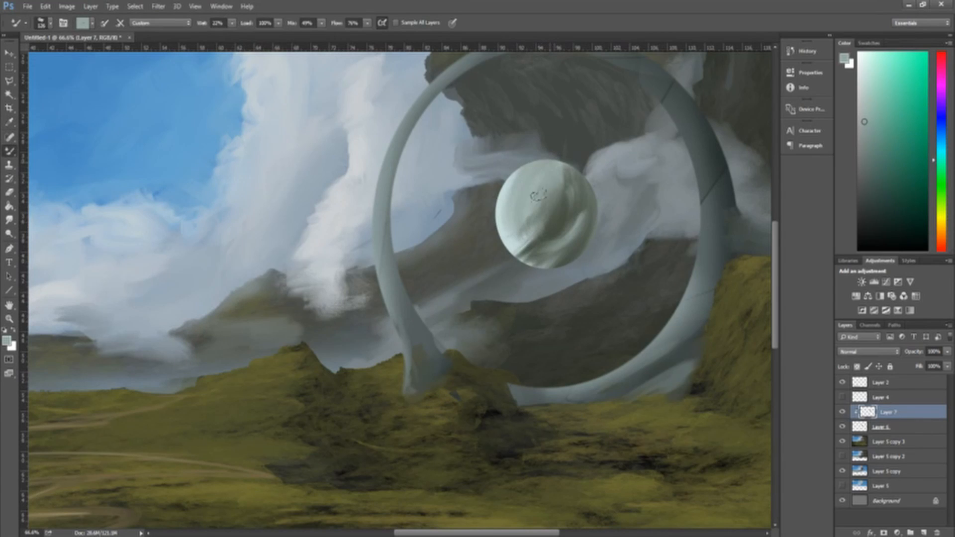
# Sample darker grey-greens from the sphere and smooth the shading from its upper edge towards the centre.
pyautogui.press('i')
pyautogui.click(559, 192)
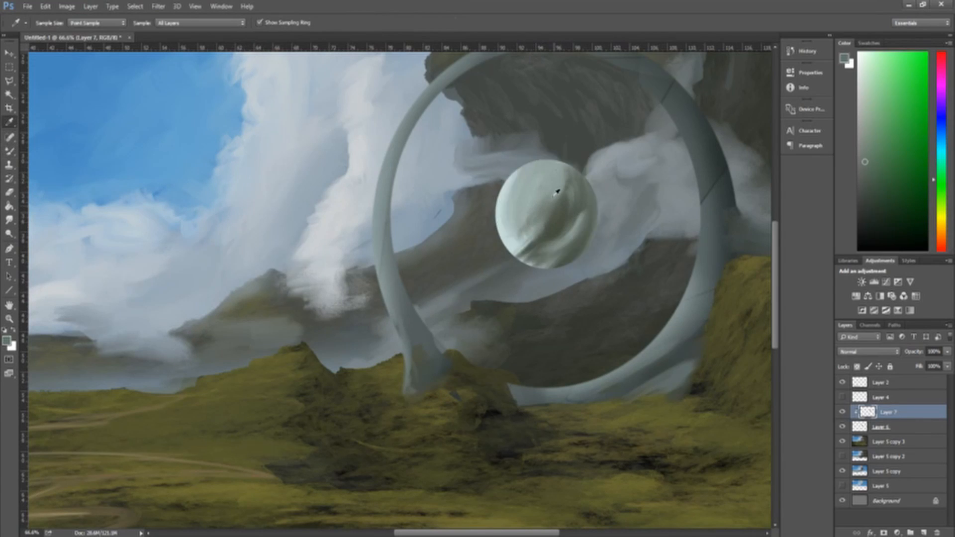
pyautogui.press('b')
pyautogui.moveTo(546, 160)
pyautogui.mouseDown()
pyautogui.moveTo(532, 206)
pyautogui.moveTo(562, 201)
pyautogui.moveTo(532, 206)
pyautogui.moveTo(550, 200)
pyautogui.mouseUp()
pyautogui.press('i')
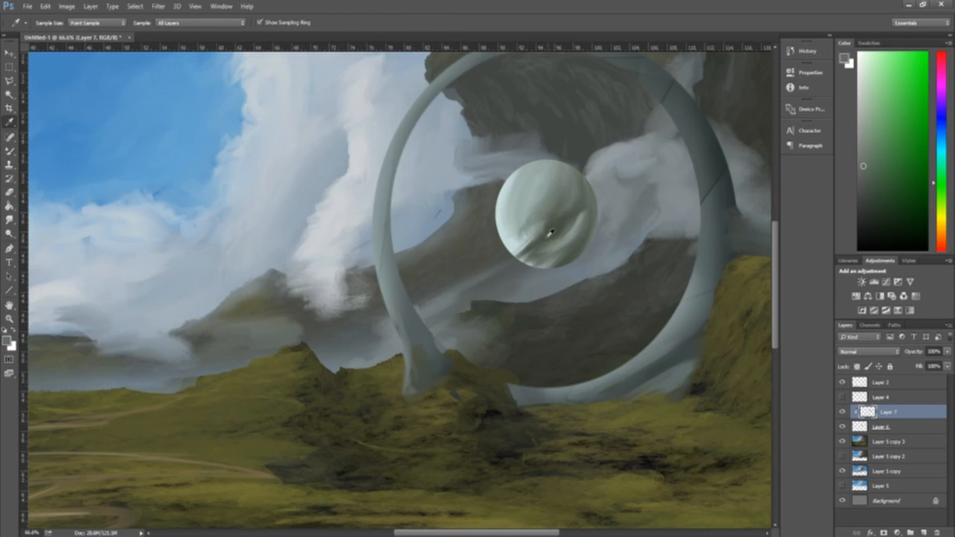
pyautogui.click(550, 227)
pyautogui.press('b')
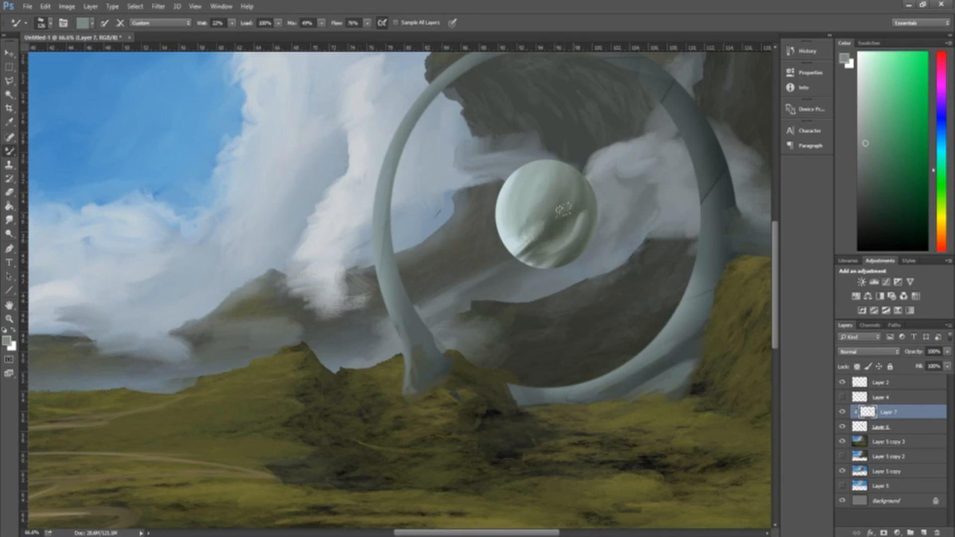
# Sample a dark grey-green and paint the shadow around the sphere's right side, rounding the form.
pyautogui.press('i')
pyautogui.click(555, 218)
pyautogui.press('b')
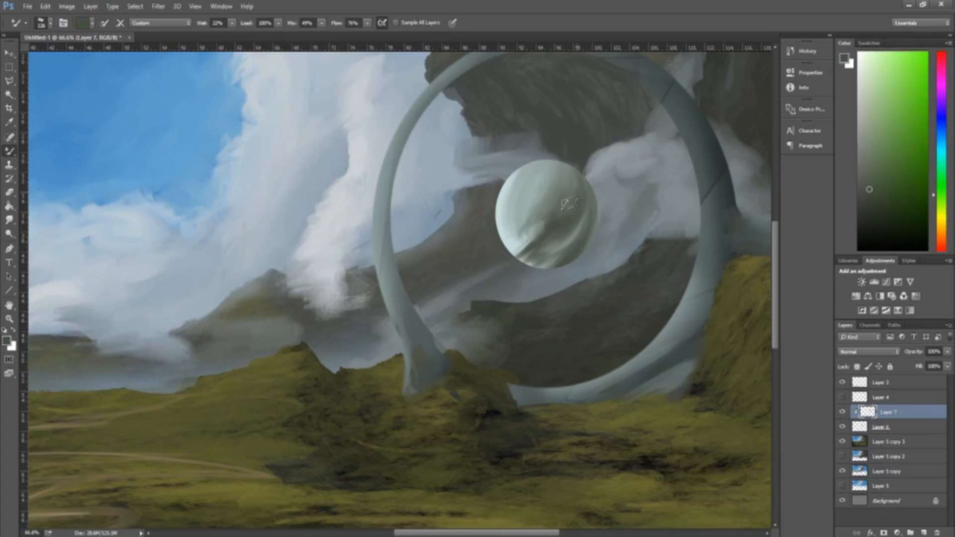
pyautogui.moveTo(548, 167)
pyautogui.mouseDown()
pyautogui.moveTo(567, 172)
pyautogui.moveTo(594, 219)
pyautogui.mouseUp()
pyautogui.moveTo(499, 224)
pyautogui.mouseDown()
pyautogui.moveTo(519, 255)
pyautogui.moveTo(503, 234)
pyautogui.mouseUp()
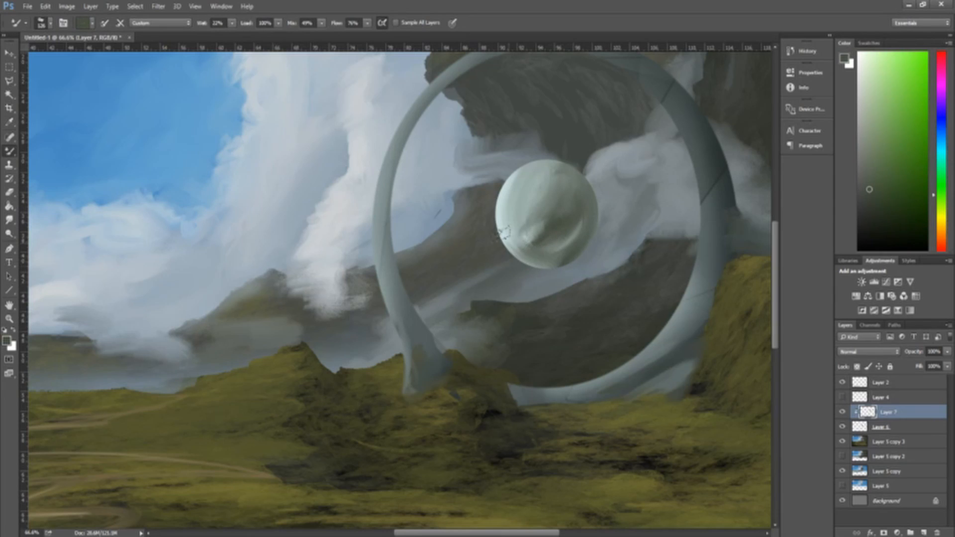
# Choose pure white and brush light highlights into the middle of the sphere with a smaller brush.
pyautogui.scroll(-2, 393, 179)
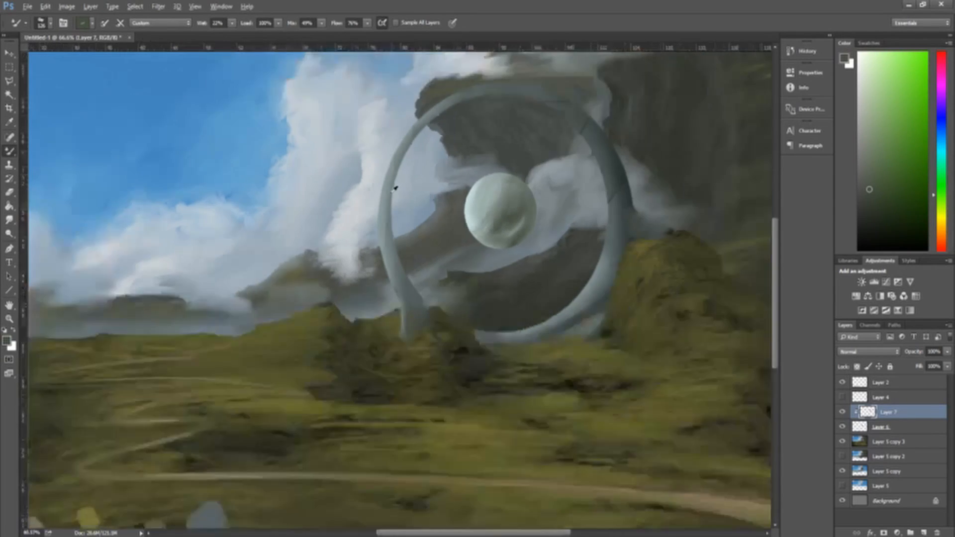
pyautogui.scroll(-2, 394, 188)
pyautogui.scroll(-1, 397, 367)
pyautogui.scroll(1, 400, 371)
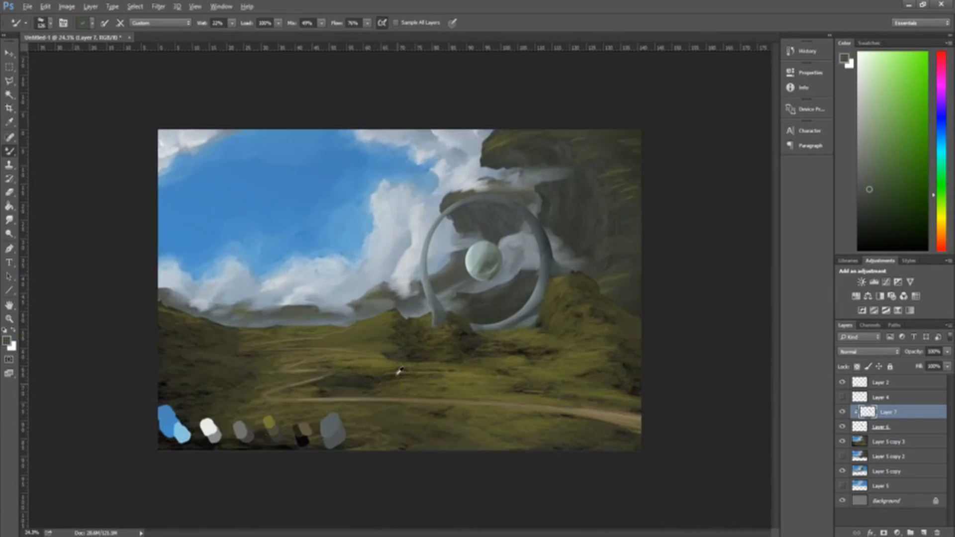
pyautogui.scroll(3, 399, 371)
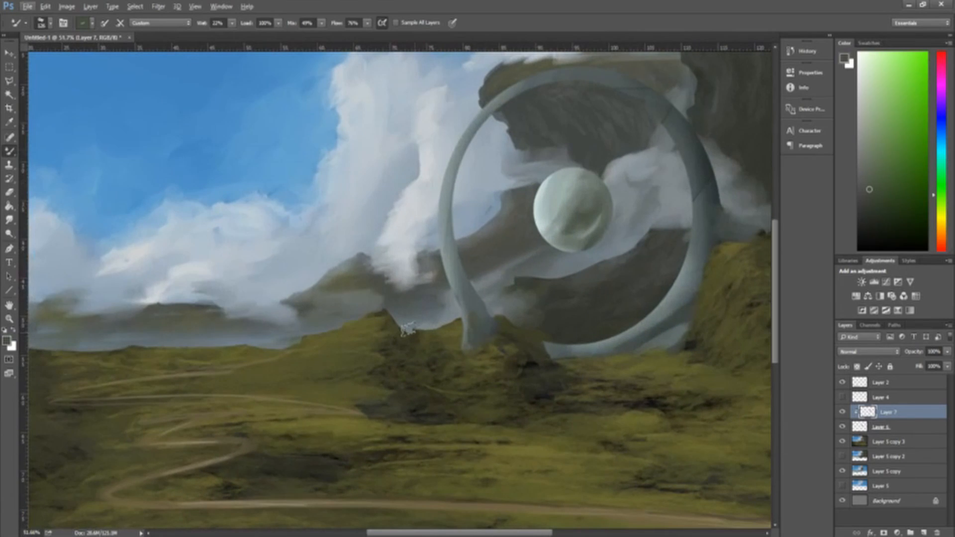
pyautogui.press('i')
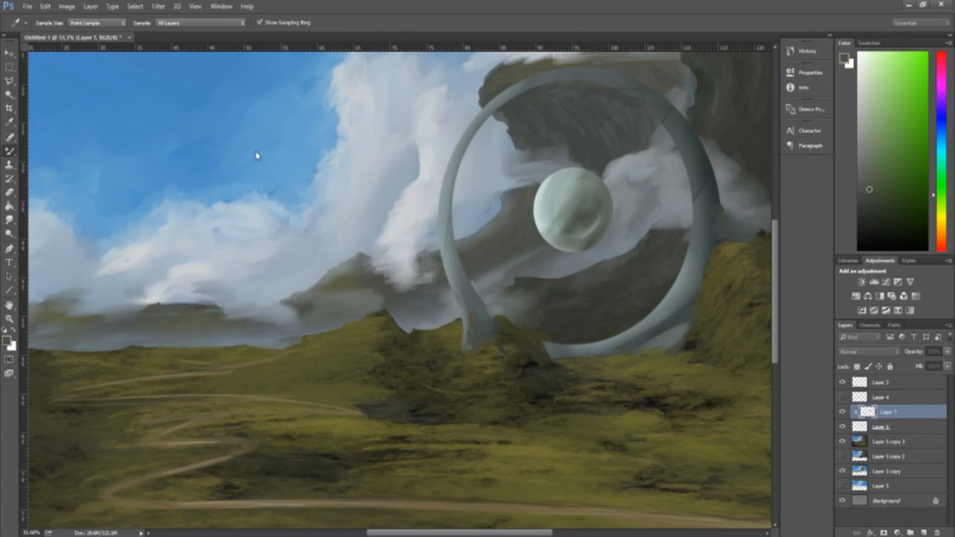
pyautogui.keyDown('alt'); pyautogui.click(368, 164); pyautogui.keyUp('alt')
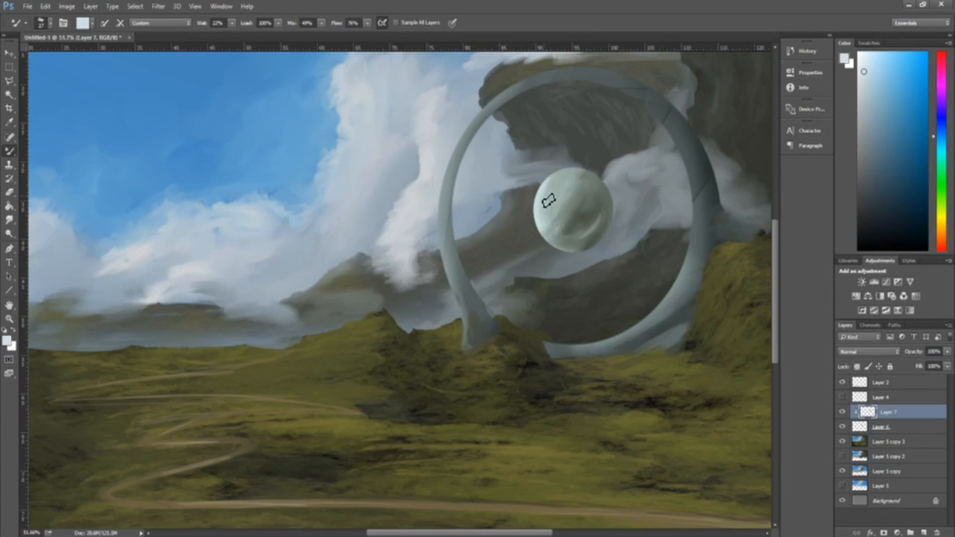
pyautogui.click(859, 52)
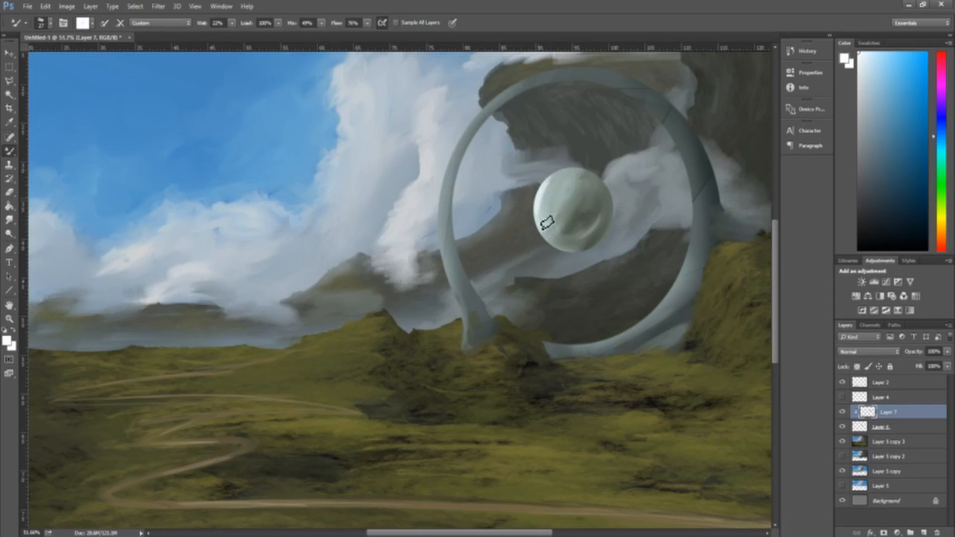
pyautogui.moveTo(564, 197)
pyautogui.mouseDown()
pyautogui.moveTo(562, 220)
pyautogui.moveTo(580, 203)
pyautogui.moveTo(564, 226)
pyautogui.moveTo(557, 219)
pyautogui.moveTo(565, 237)
pyautogui.mouseUp()
# Compare the sphere with and without its clipped shading layer and merge that layer into Layer 6.
pyautogui.hotkey('ctrl', '-')
pyautogui.hotkey('ctrl', '-')
pyautogui.hotkey('ctrl', '-')
pyautogui.hotkey('ctrl', '-')
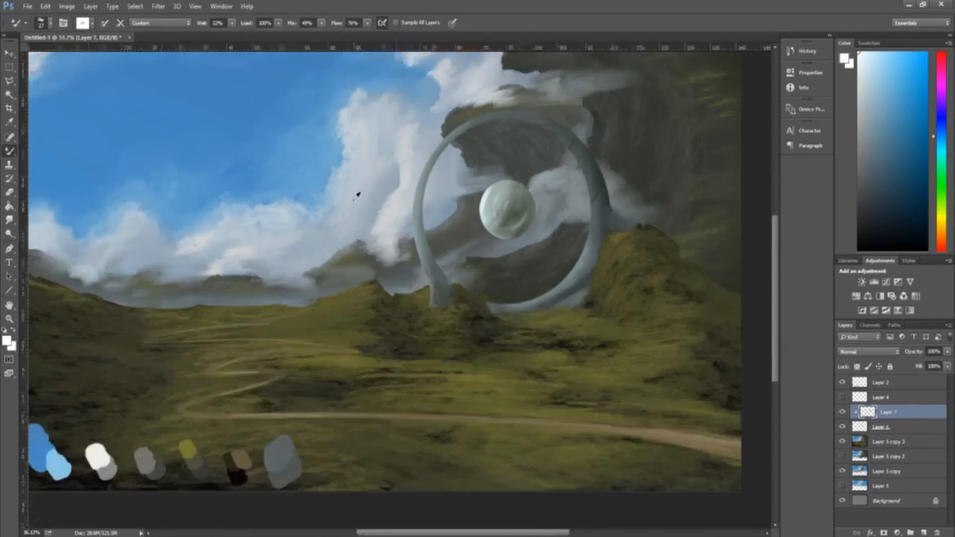
pyautogui.scroll(7, 358, 195)
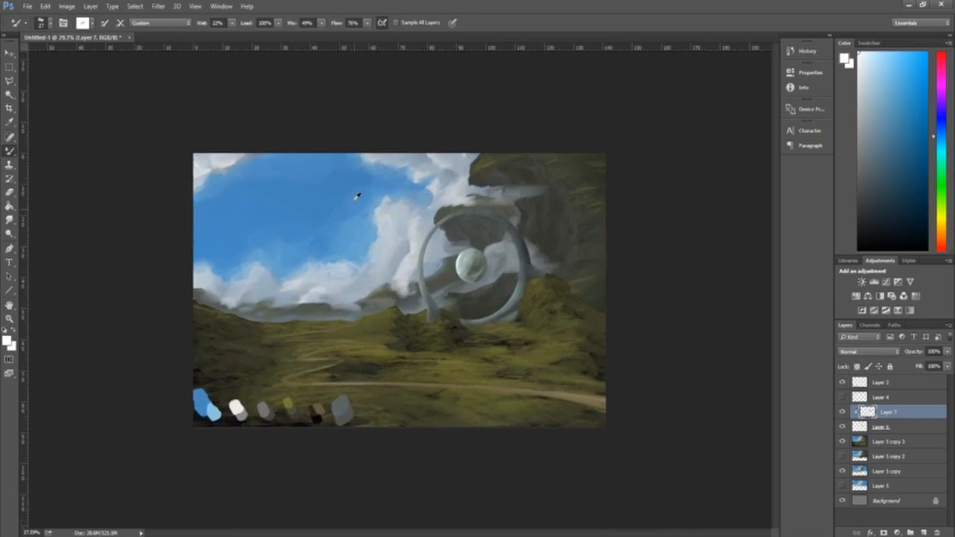
pyautogui.scroll(-3, 358, 196)
pyautogui.click(842, 412)
pyautogui.click(842, 413)
pyautogui.hotkey('ctrl', 'e')
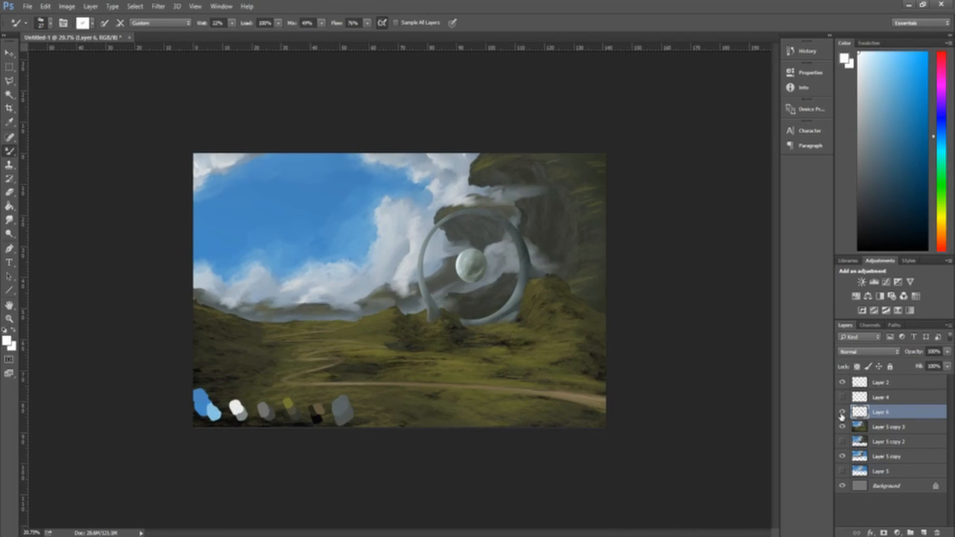
pyautogui.hotkey('ctrl', 'z')
pyautogui.hotkey('ctrl', 'e')
pyautogui.hotkey('ctrl', 'z')
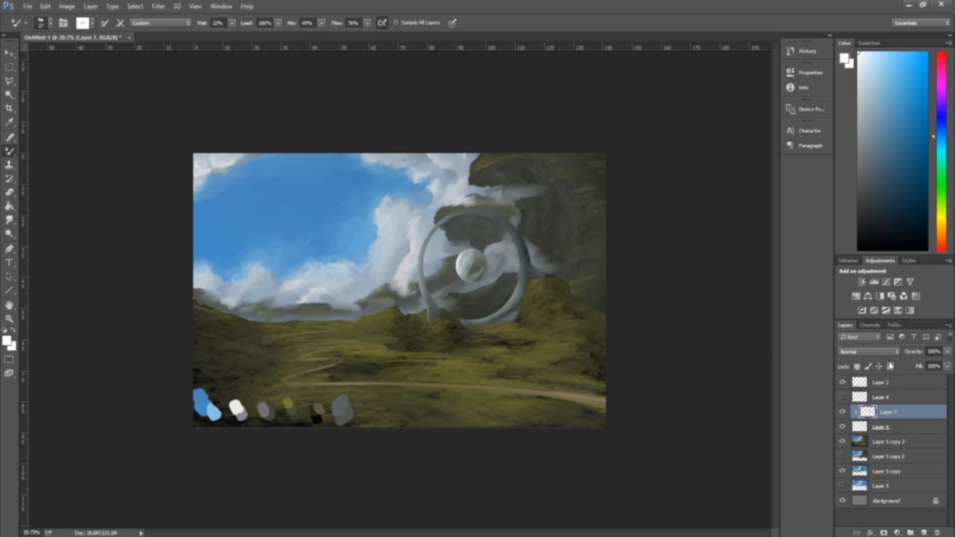
# Add a Color Balance adjustment clipped to the sphere's layer, shift it towards red and yellow, and lower its opacity to 29%.
pyautogui.click(868, 296)
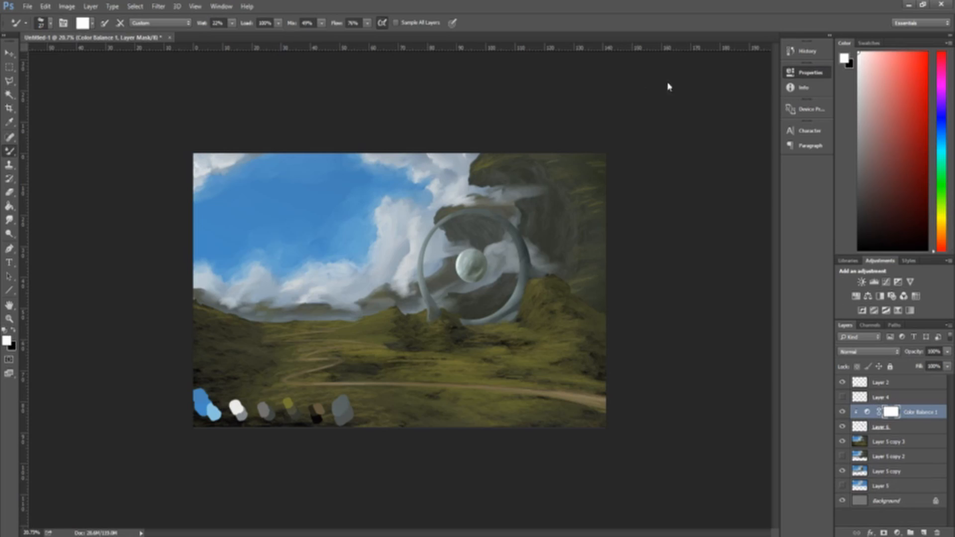
pyautogui.hotkey('ctrl', 'alt', 'g')
pyautogui.moveTo(669, 120); pyautogui.dragTo(729, 118)
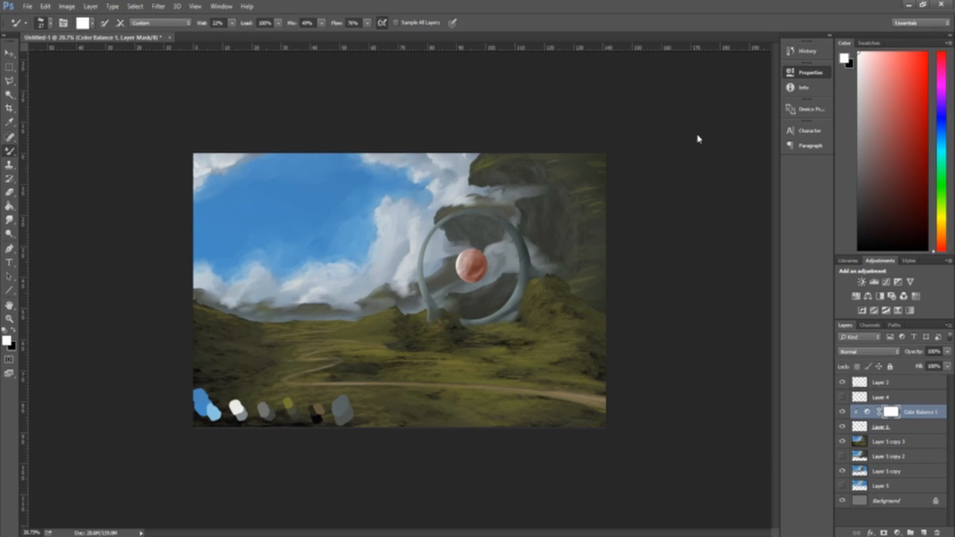
pyautogui.moveTo(690, 154); pyautogui.dragTo(670, 157)
pyautogui.moveTo(734, 119); pyautogui.dragTo(724, 120)
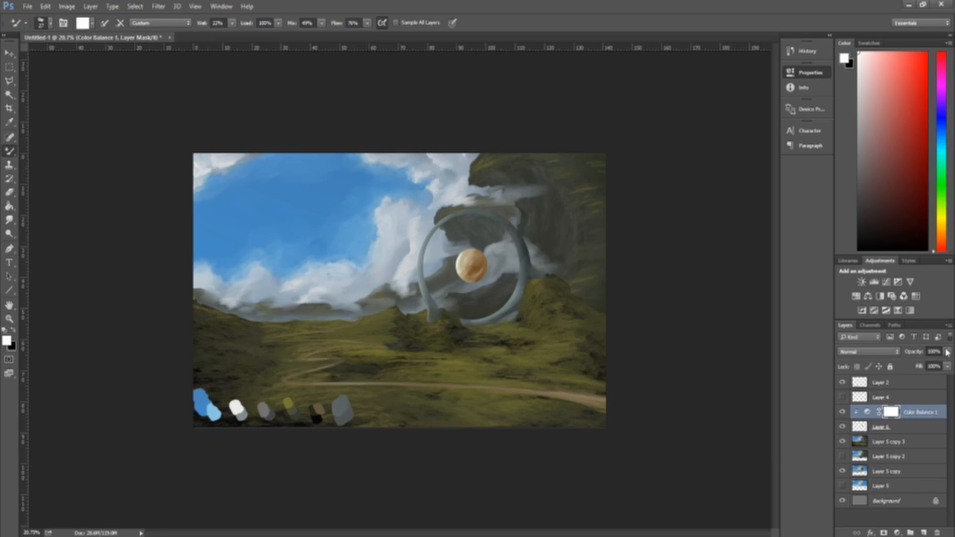
pyautogui.scroll(-3, 760, 350)
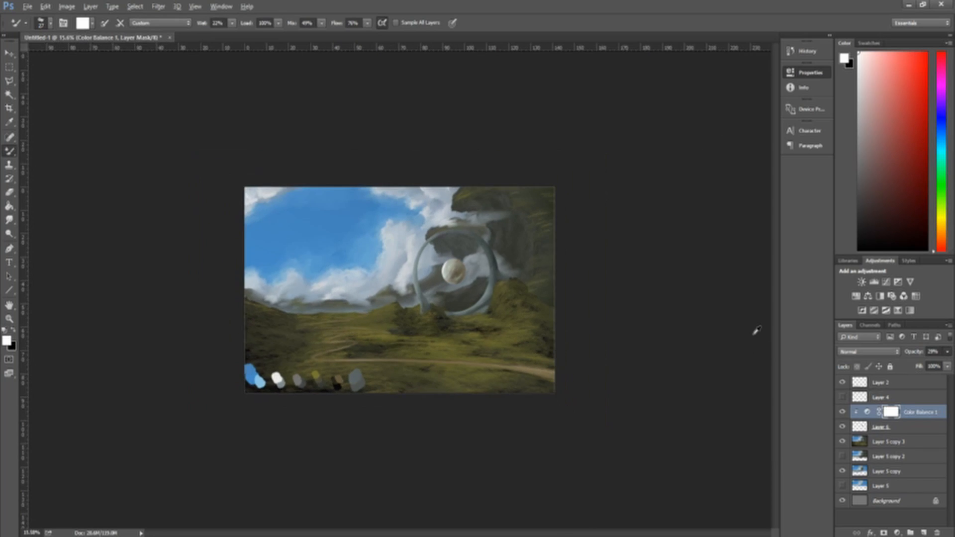
pyautogui.scroll(5, 760, 350)
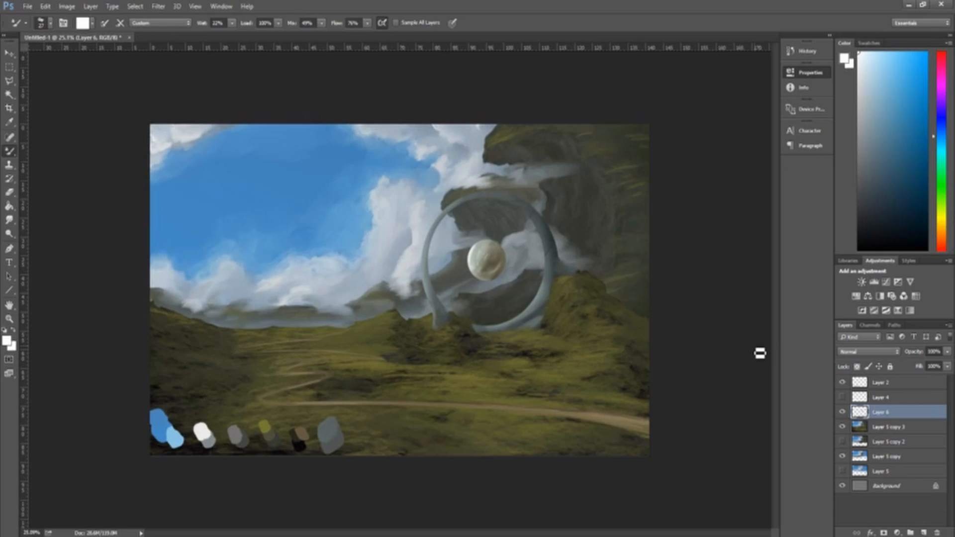
# Compare the sphere with and without the Color Balance adjustment and retune it to a more neutral grey.
pyautogui.click(838, 412)
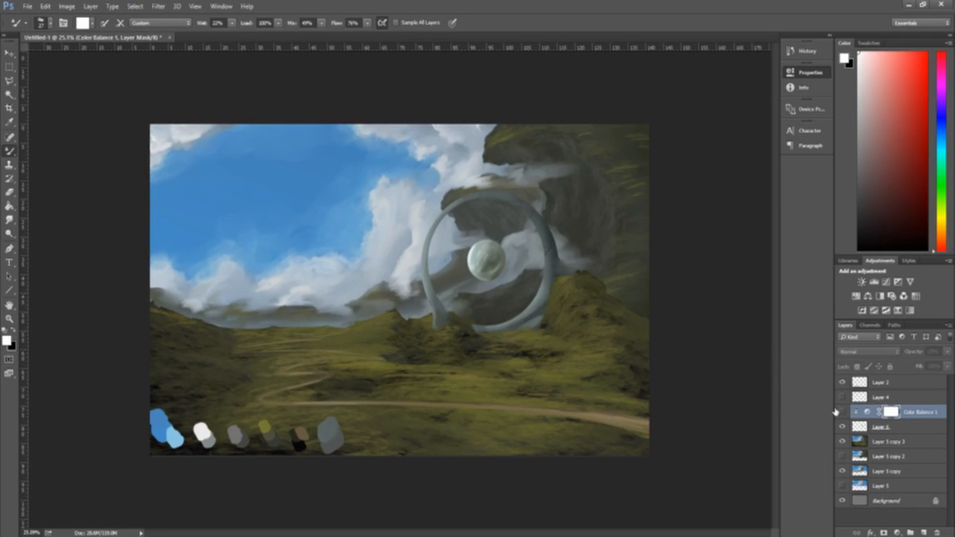
pyautogui.click(837, 412)
pyautogui.click(838, 412)
pyautogui.click(838, 412)
pyautogui.click(838, 411)
pyautogui.click(842, 412)
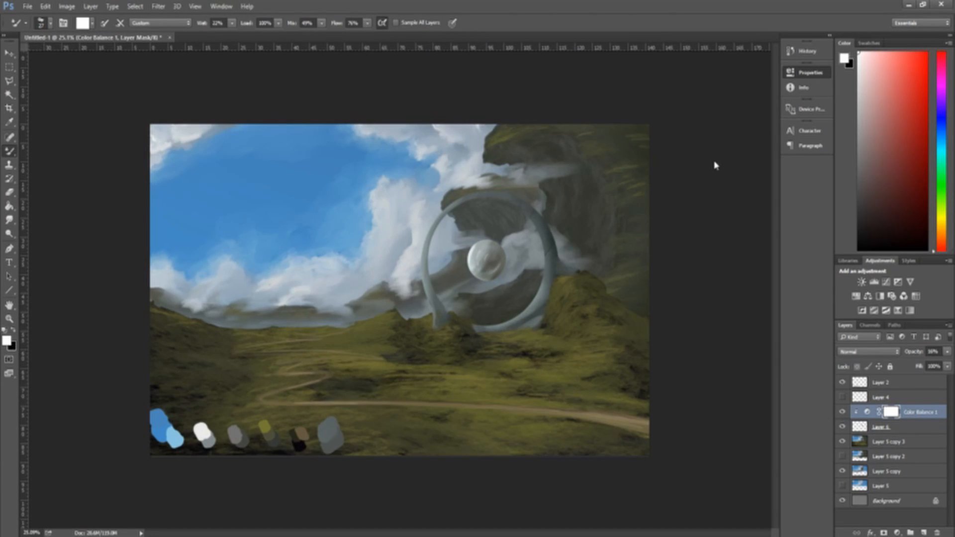
# Merge the Color Balance adjustment into Layer 6.
pyautogui.scroll(-3, 704, 349)
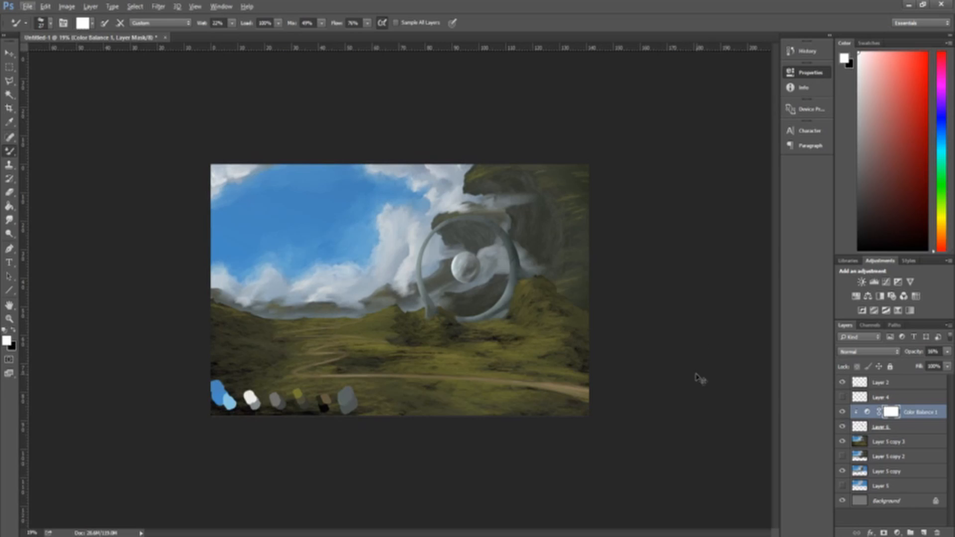
pyautogui.hotkey('ctrl', 'e')
pyautogui.scroll(-1, 700, 386)
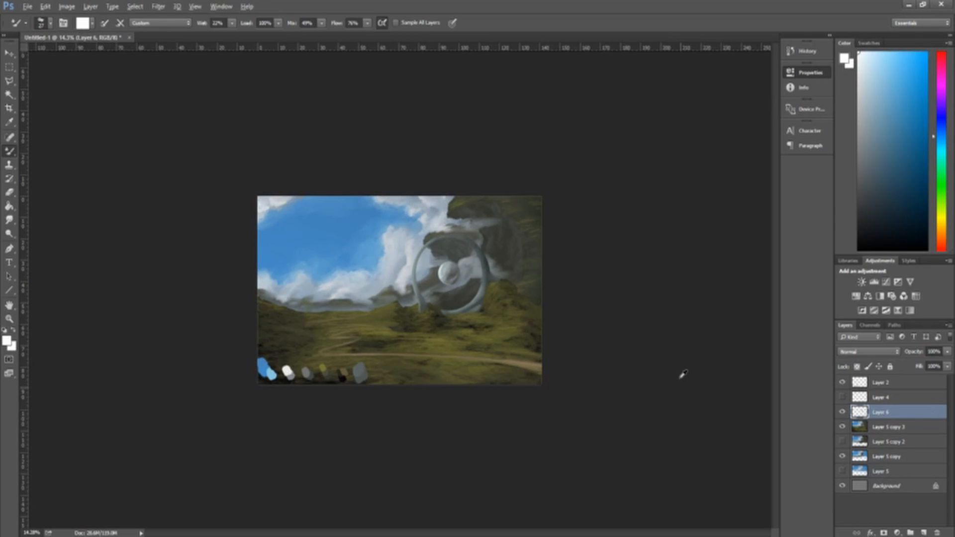
pyautogui.press('alt')
pyautogui.scroll(-1, 414, 312)
pyautogui.scroll(1, 414, 313)
pyautogui.scroll(3, 415, 311)
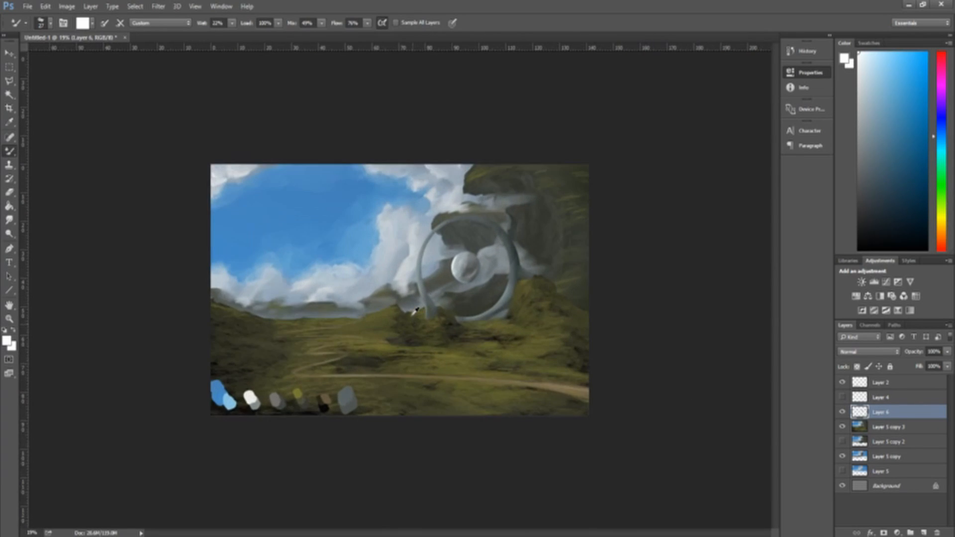
pyautogui.scroll(-1, 415, 311)
pyautogui.scroll(-1, 417, 310)
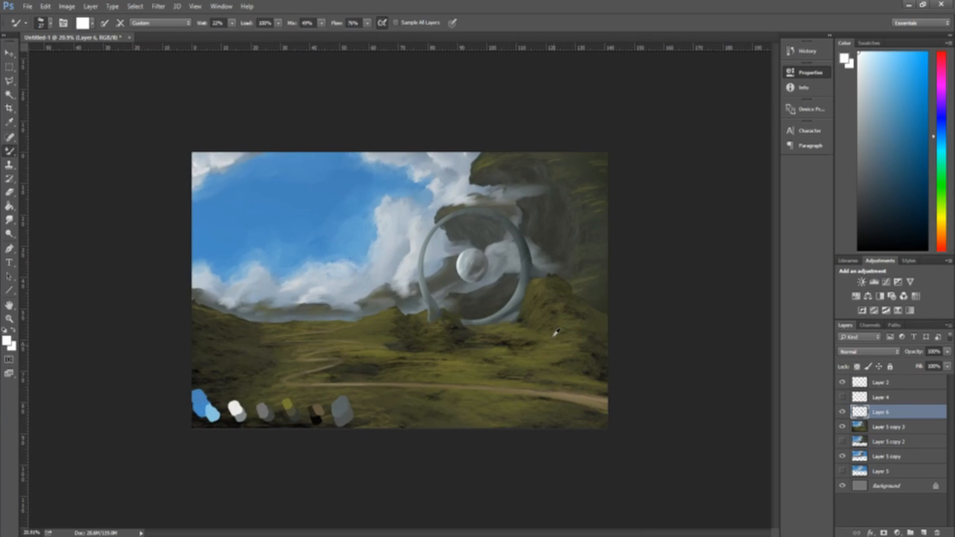
pyautogui.scroll(-2, 555, 333)
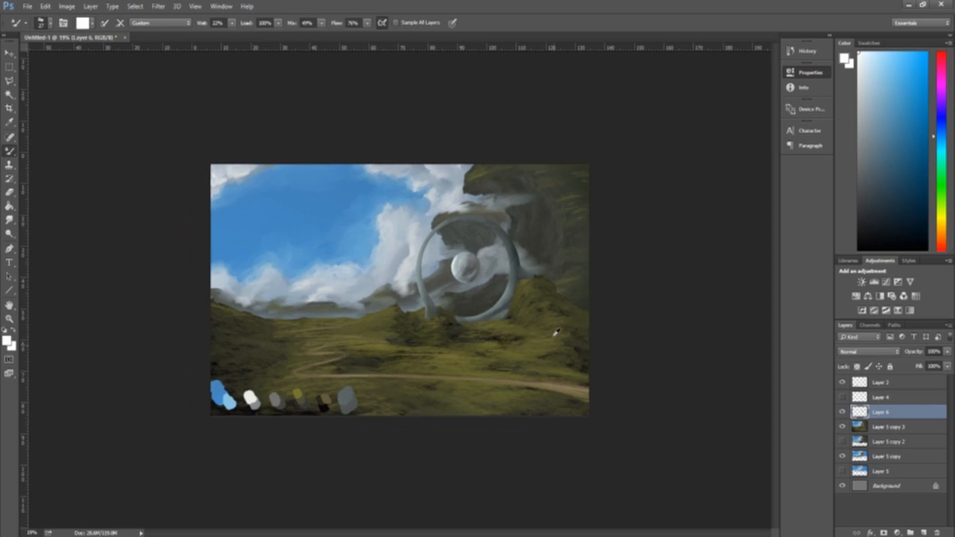
pyautogui.scroll(1, 555, 333)
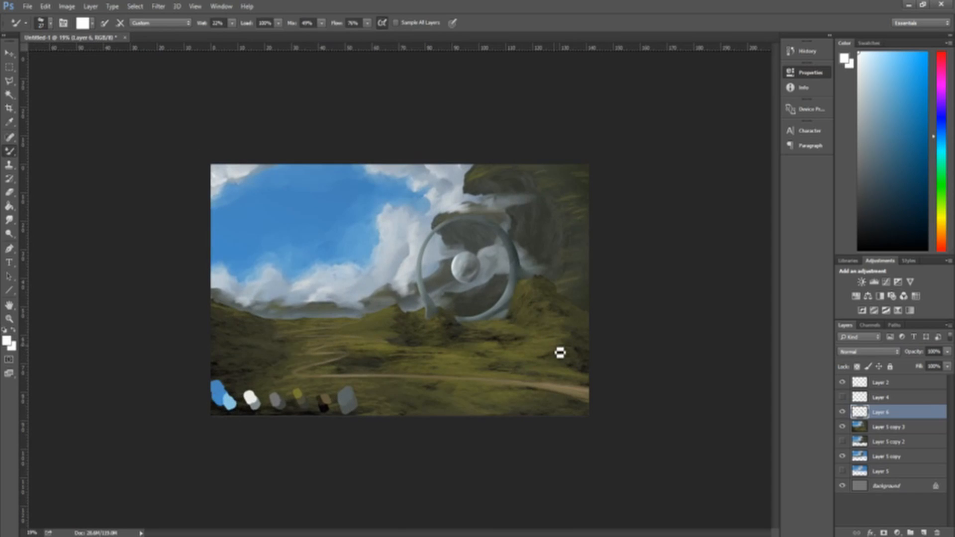
pyautogui.scroll(2, 560, 352)
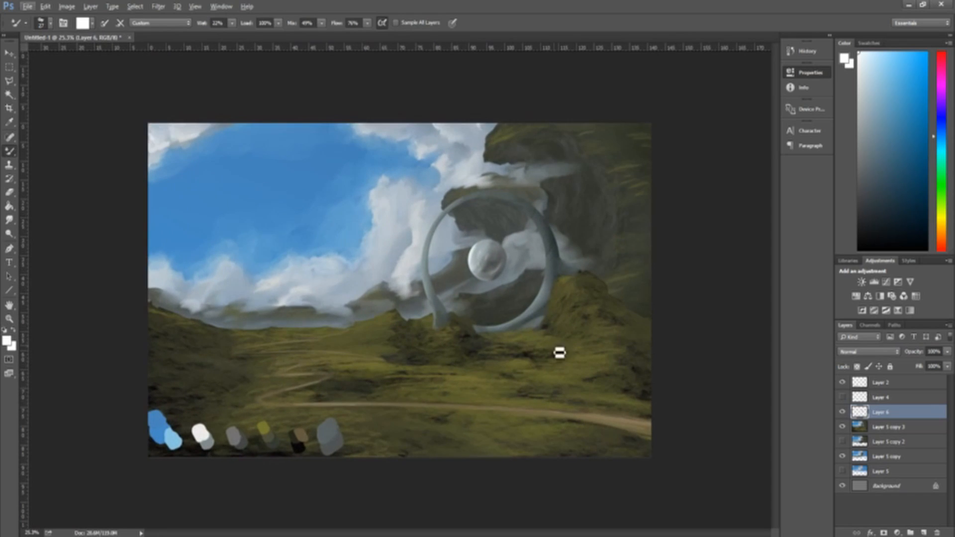
pyautogui.click(757, 68)
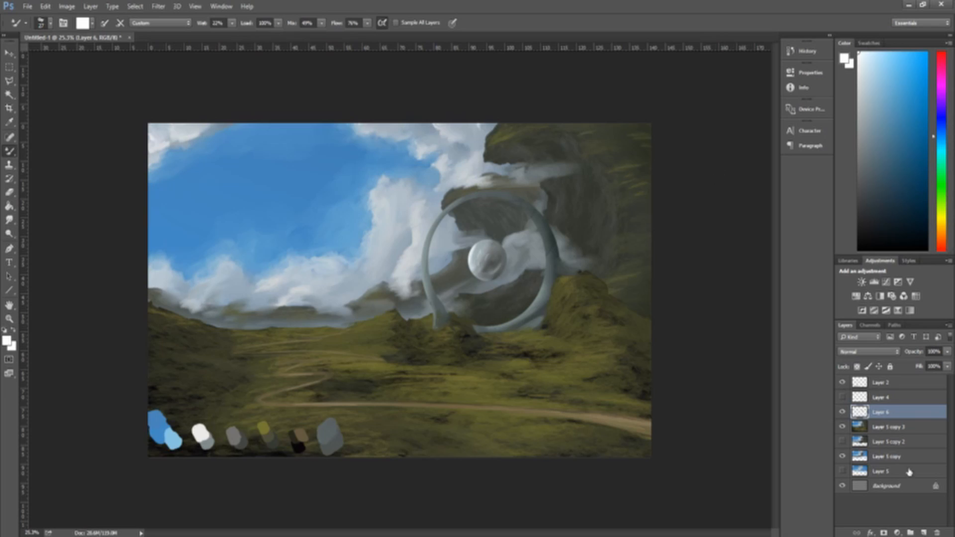
# Add a new layer above Layer 6, hide the colour swatches on Layer 2, and sign the painting in white in its lower-left corner.
pyautogui.click(924, 532)
pyautogui.click(842, 382)
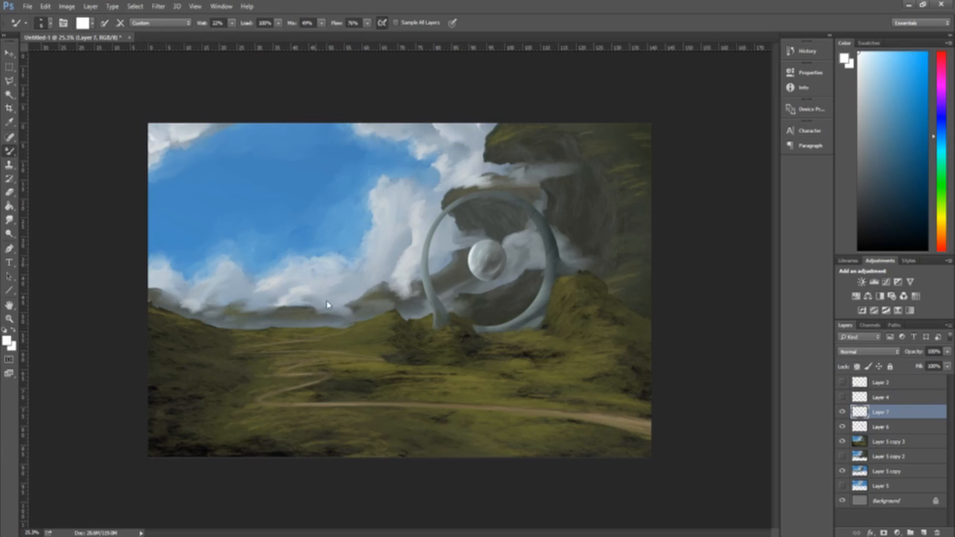
pyautogui.moveTo(161, 431)
pyautogui.mouseDown()
pyautogui.moveTo(161, 458)
pyautogui.moveTo(177, 423)
pyautogui.moveTo(157, 450)
pyautogui.moveTo(182, 437)
pyautogui.moveTo(188, 447)
pyautogui.moveTo(205, 424)
pyautogui.moveTo(196, 451)
pyautogui.moveTo(130, 448)
pyautogui.moveTo(262, 419)
pyautogui.mouseUp()
pyautogui.hotkey('ctrl', 'z')
pyautogui.hotkey('ctrl', 'z')
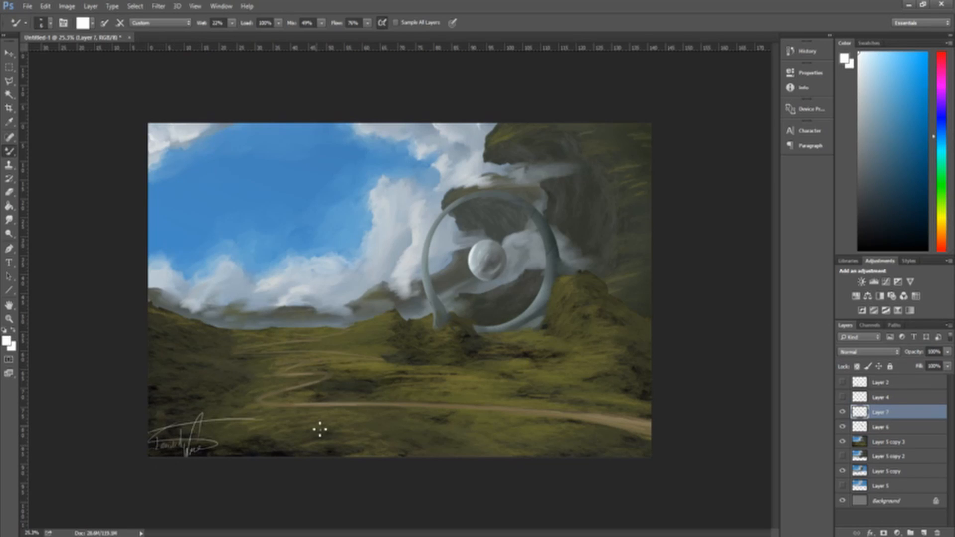
# Scale the signature down to about 72% width and 60% height, keeping it in the painting's lower-left corner.
pyautogui.hotkey('ctrl', 't')
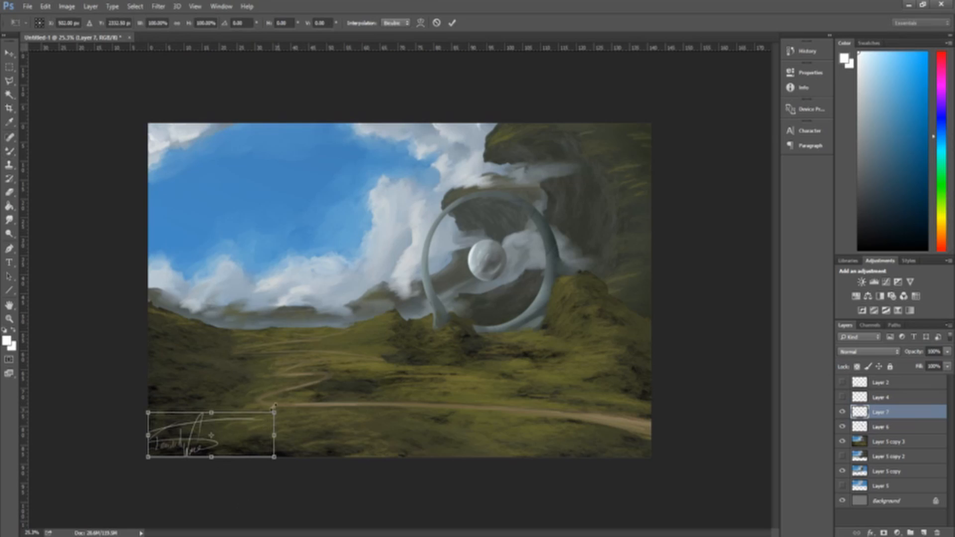
pyautogui.moveTo(274, 409); pyautogui.dragTo(238, 430)
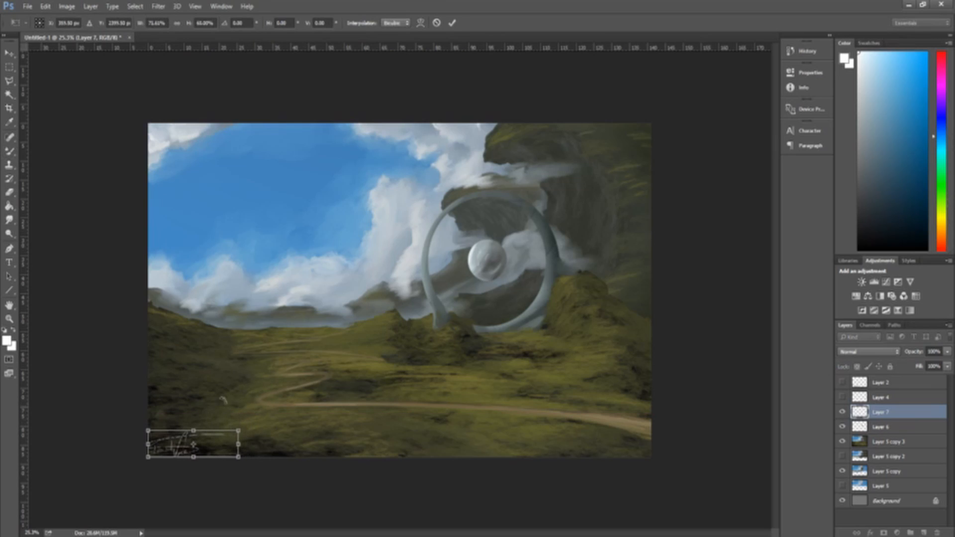
pyautogui.click(177, 22)
pyautogui.press('Return')
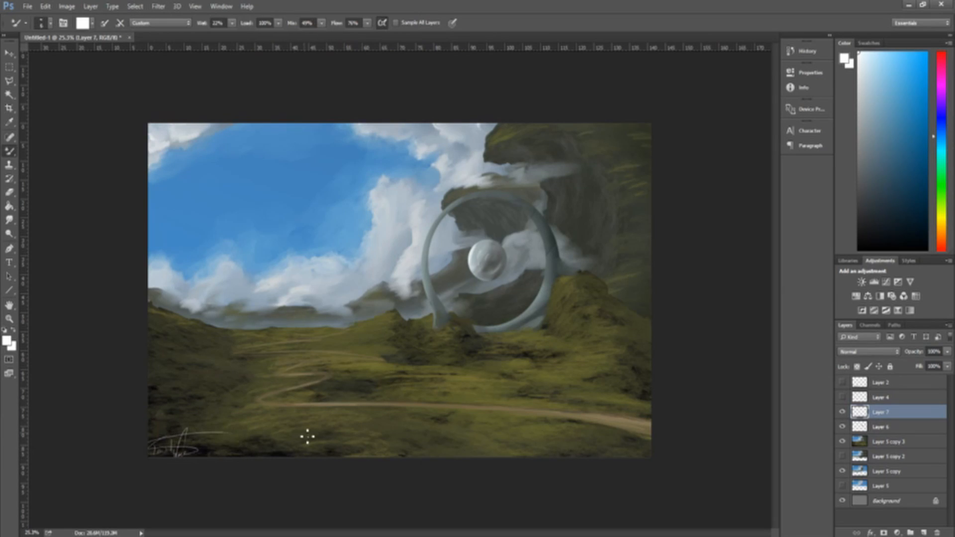
pyautogui.scroll(-1, 307, 420)
pyautogui.press('alt')
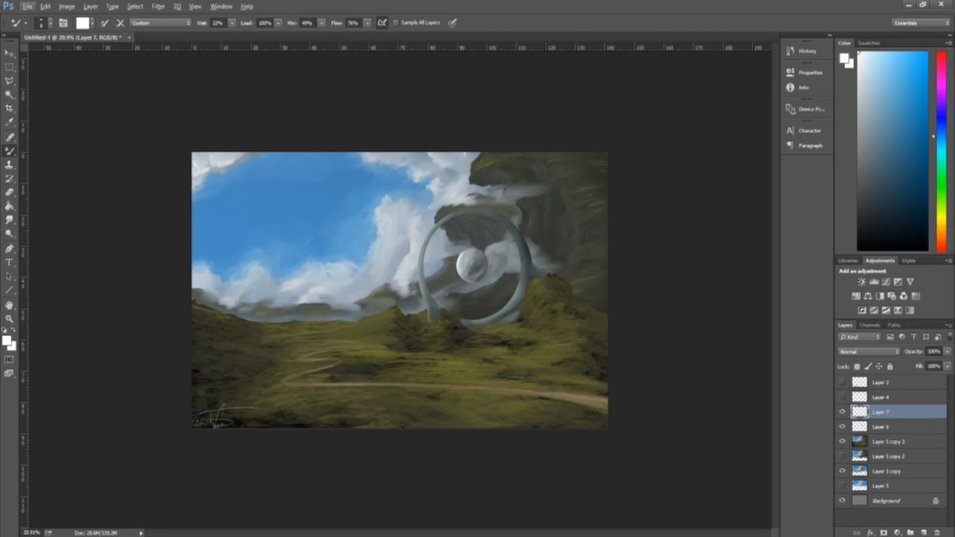
pyautogui.hotkey('alt', 'Tab')
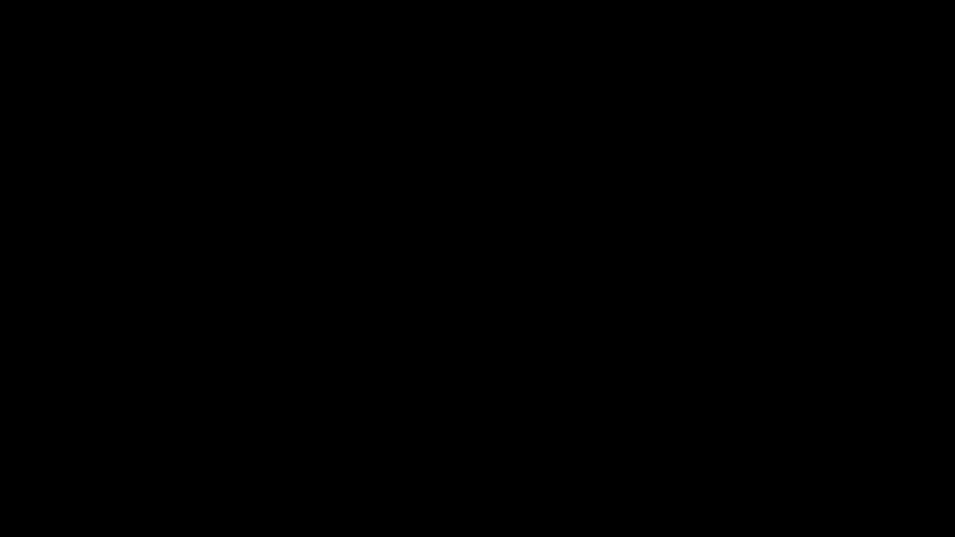